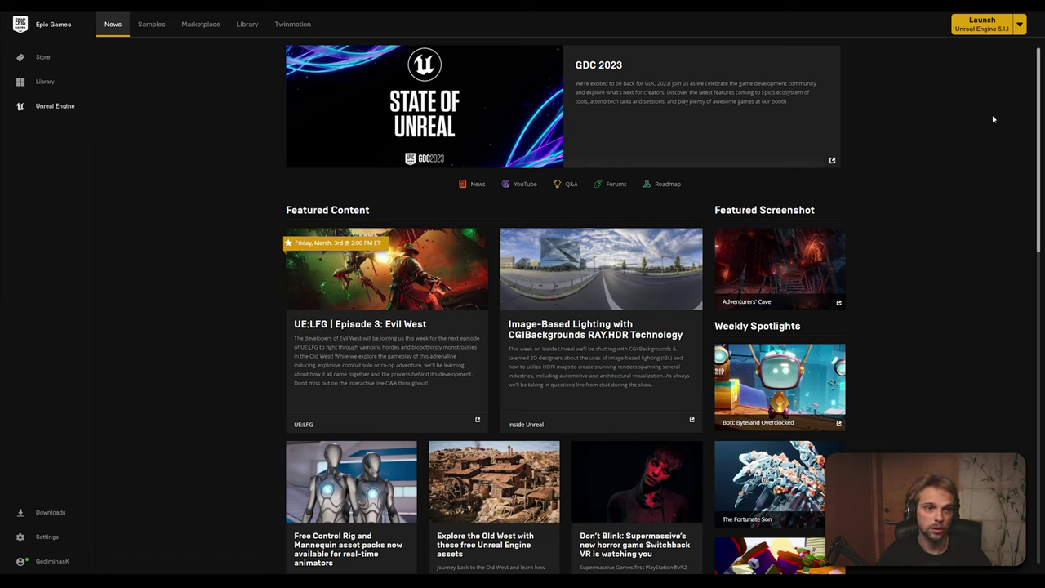
# Launch Unreal Engine 5.1.1 and look through the Architecture, Games, Automotive and Simulation project templates
pyautogui.click(987, 33)
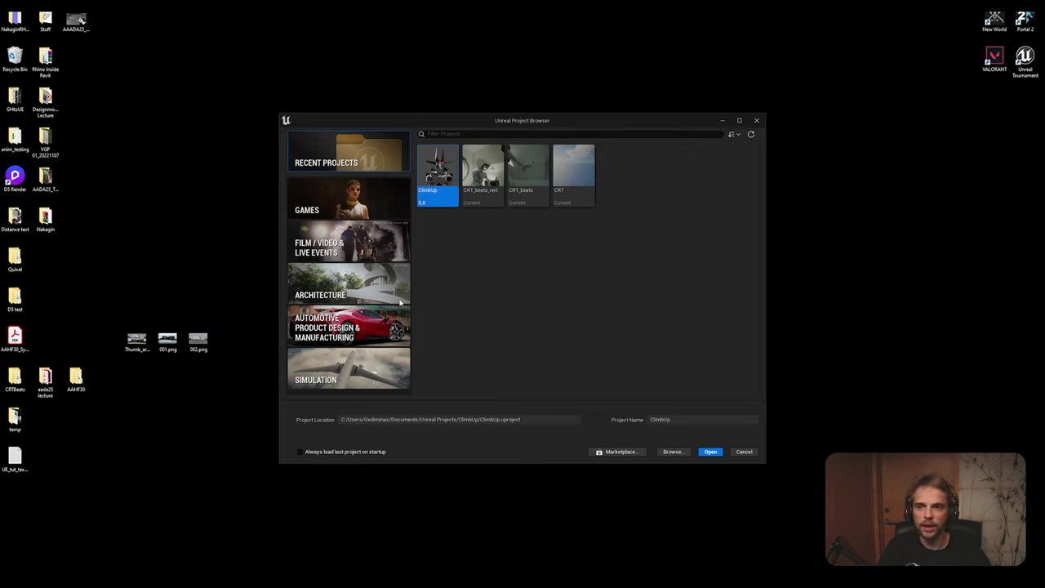
pyautogui.click(333, 298)
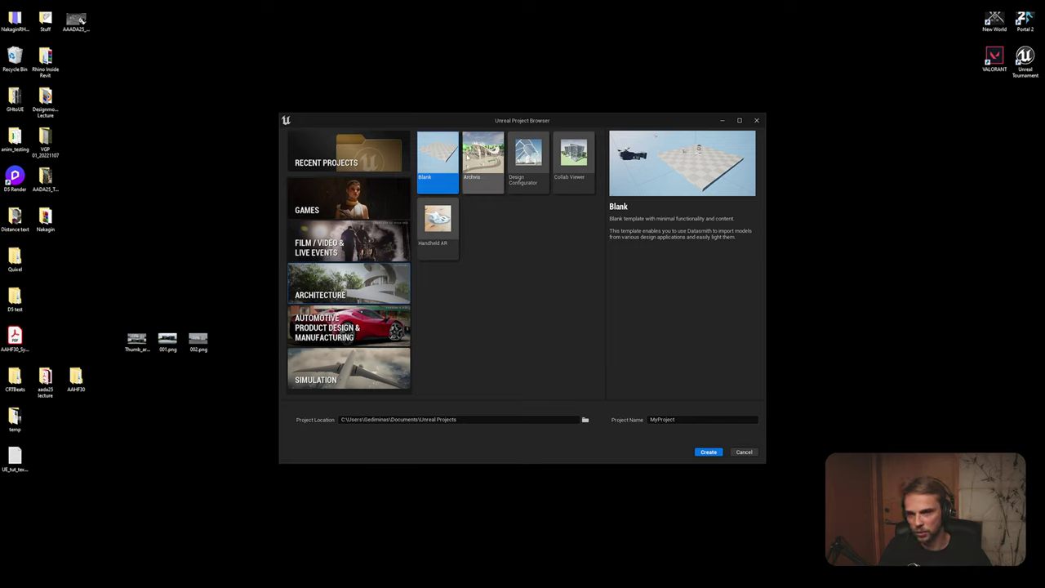
pyautogui.click(489, 164)
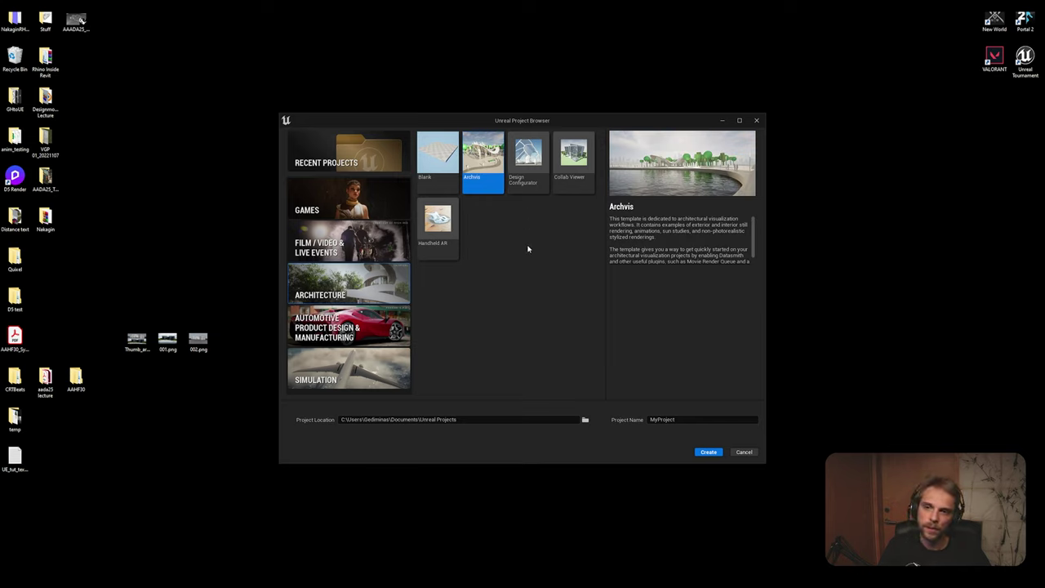
pyautogui.click(332, 199)
pyautogui.click(528, 167)
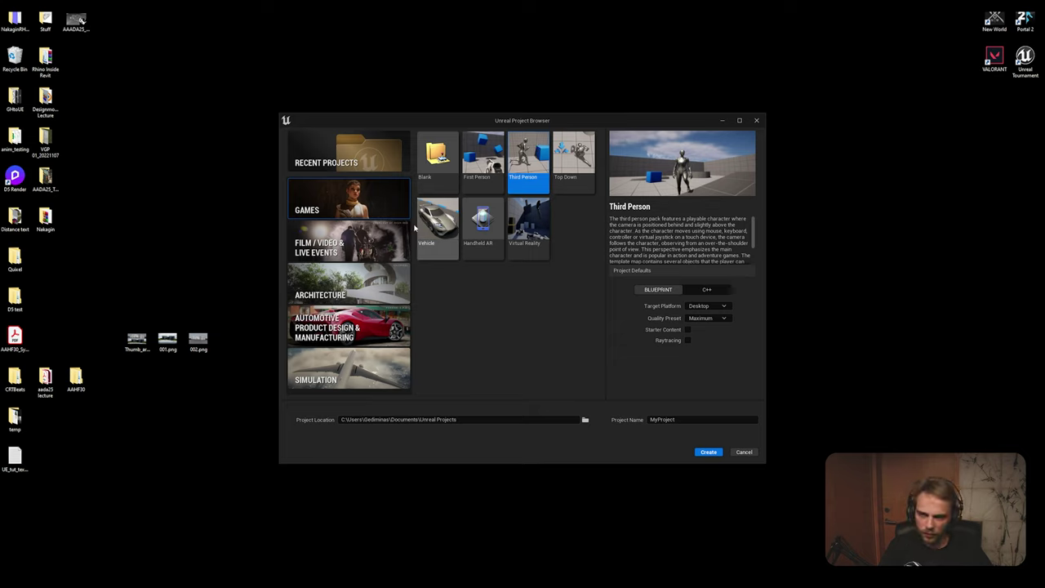
pyautogui.click(342, 312)
pyautogui.click(343, 357)
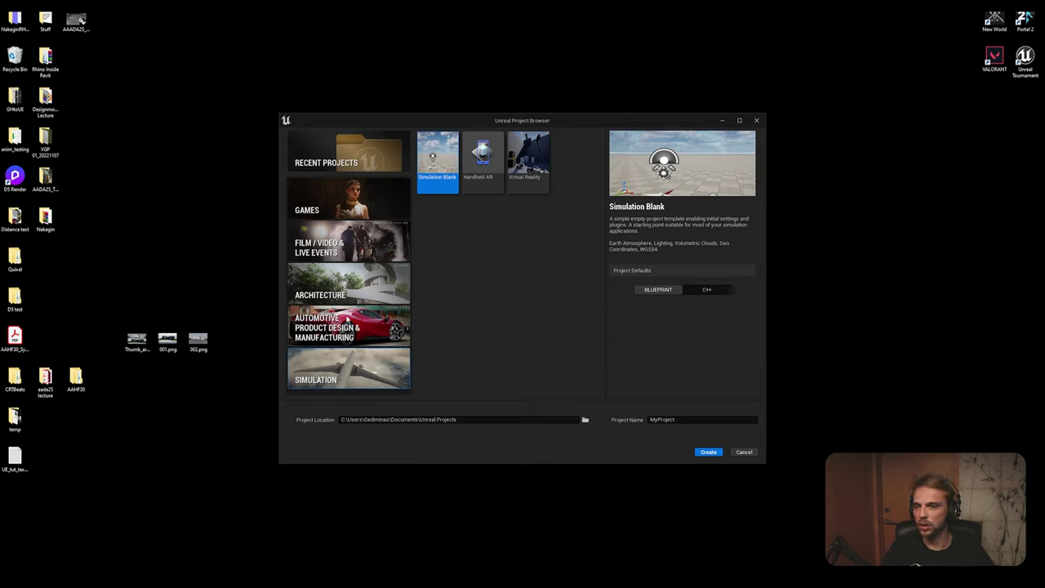
pyautogui.click(347, 287)
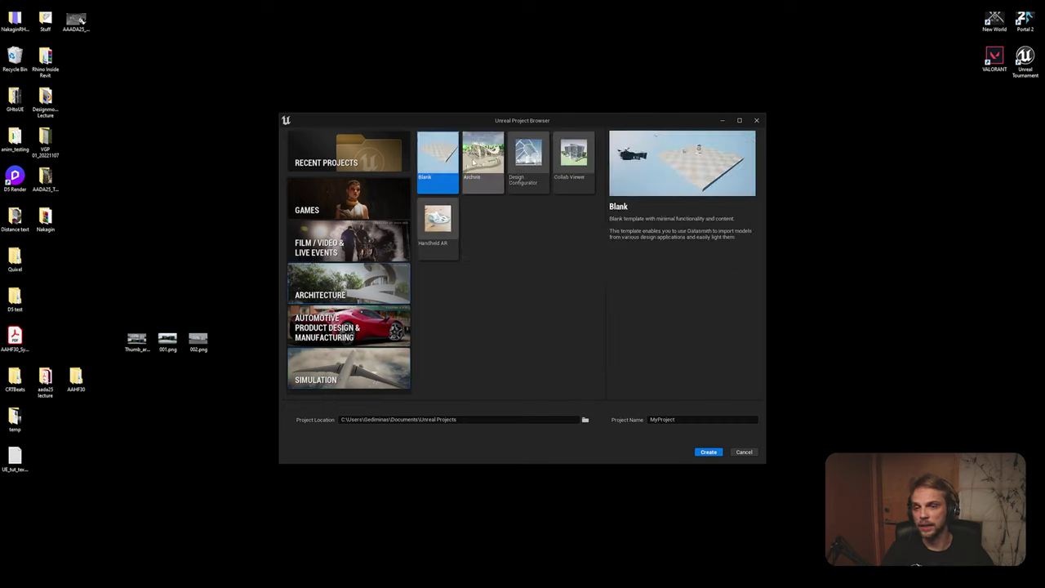
pyautogui.click(472, 173)
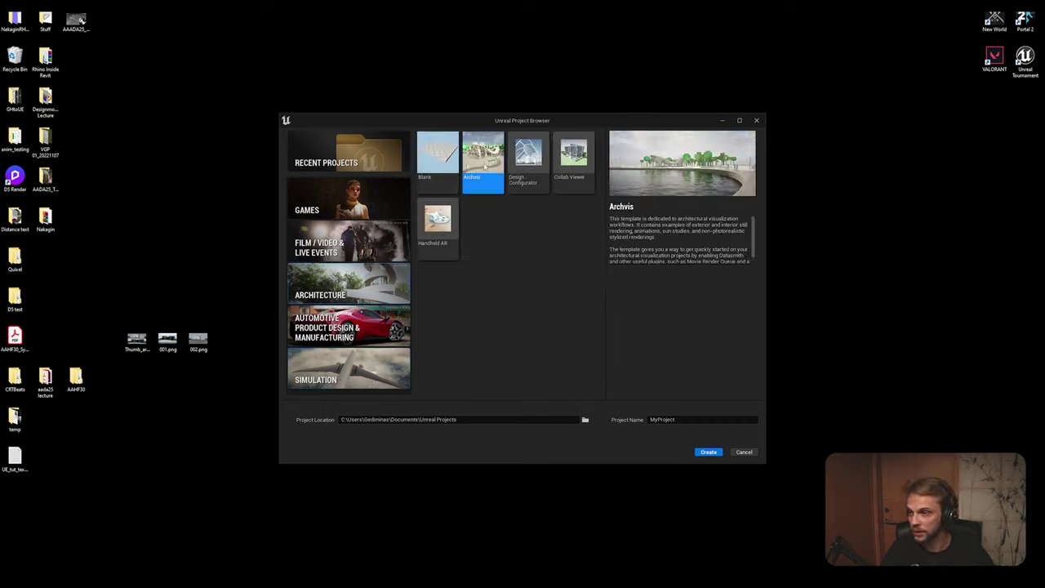
# Choose the Third Person template from the Games category and enable Raytracing in the project defaults
pyautogui.click(368, 205)
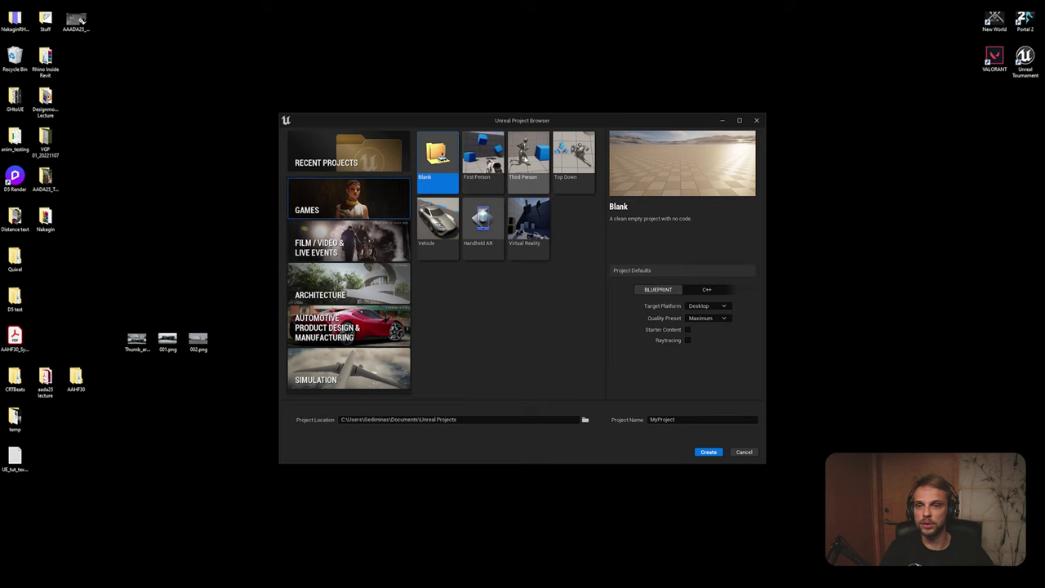
pyautogui.click(527, 161)
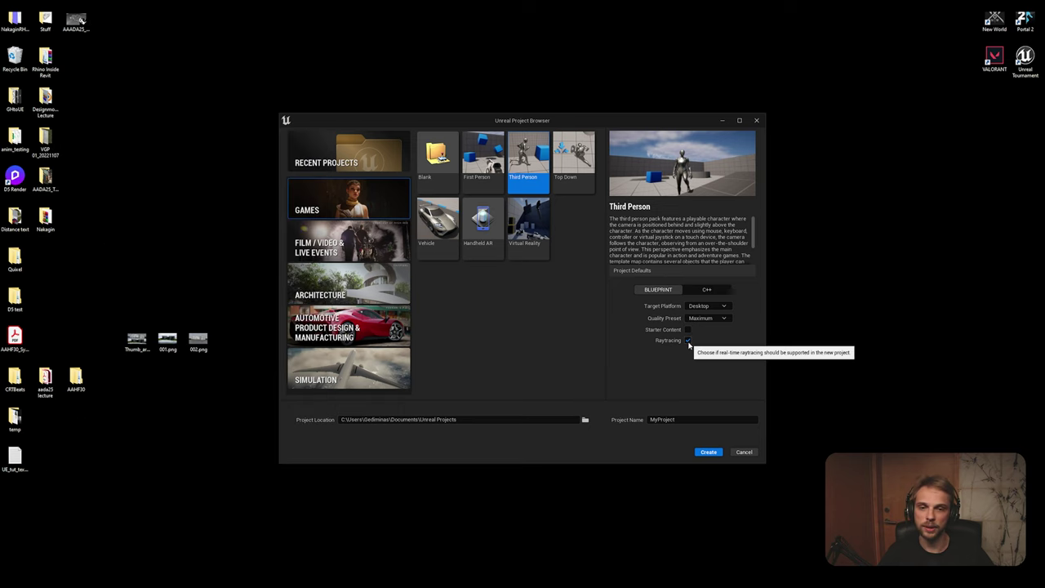
pyautogui.click(687, 341)
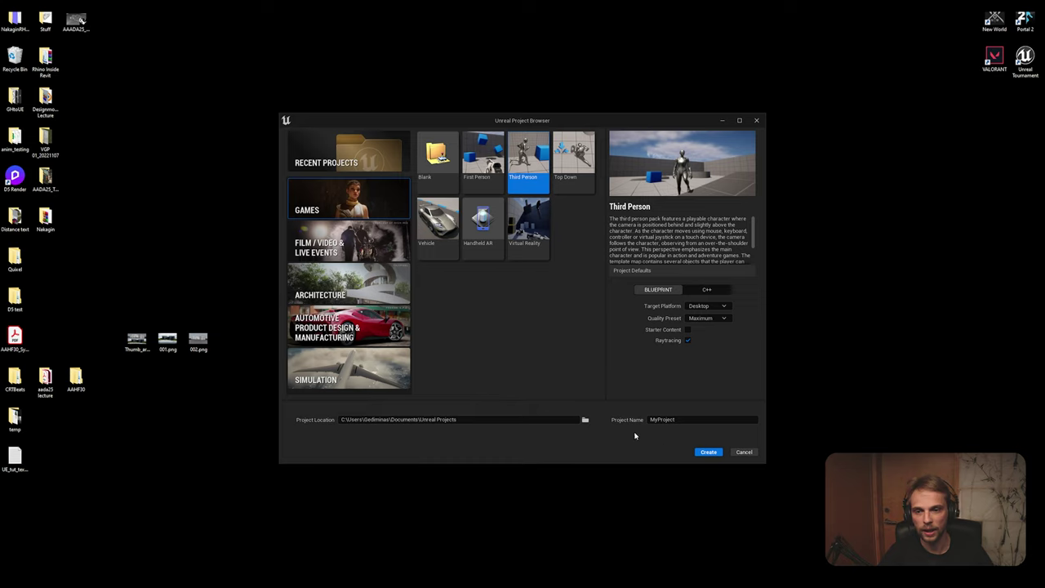
# Give the project a name beginning with CRT_Y and create it
pyautogui.click(681, 423)
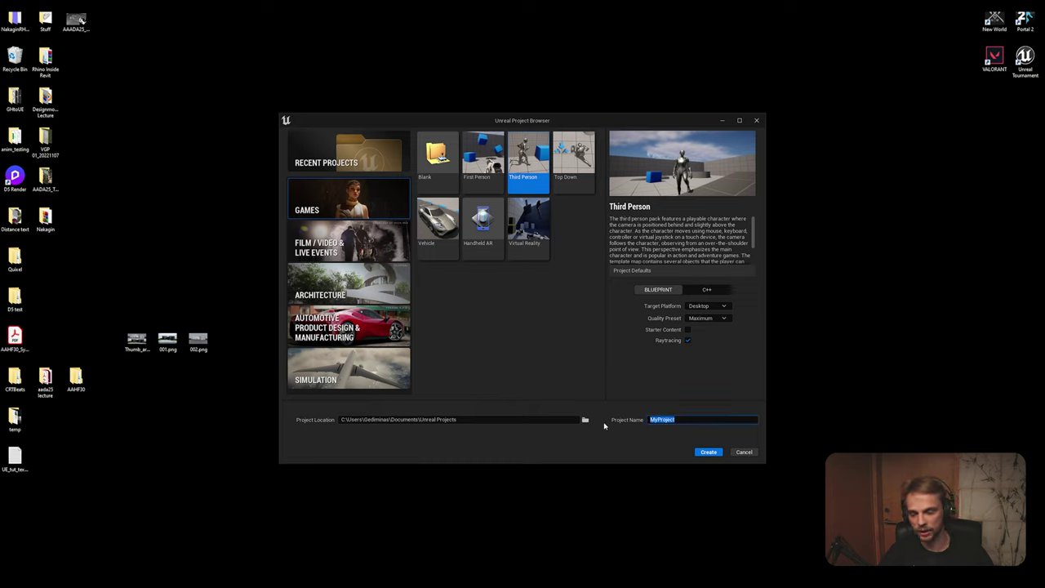
pyautogui.write('CRT_YT')
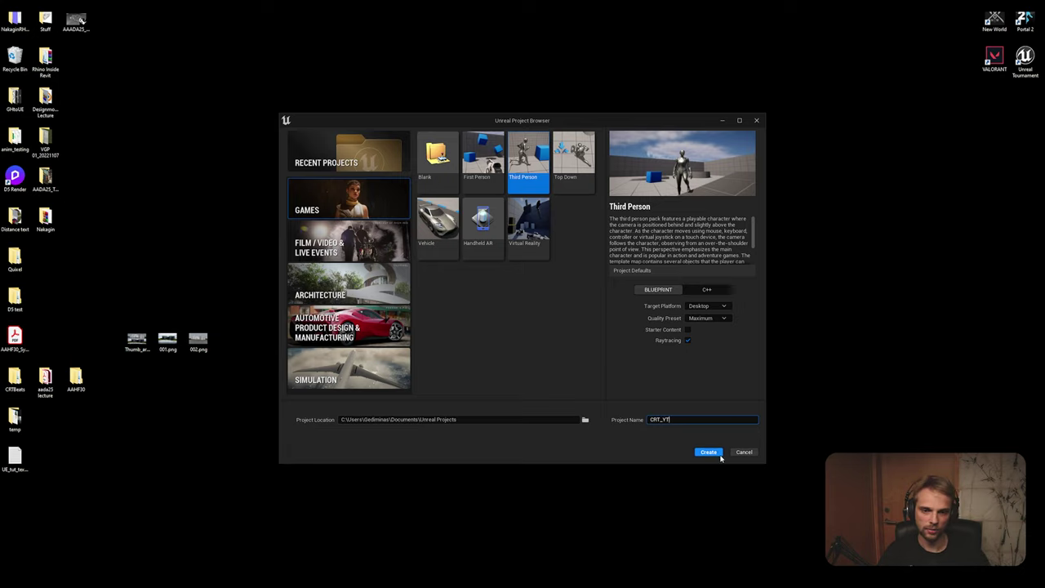
pyautogui.click(713, 454)
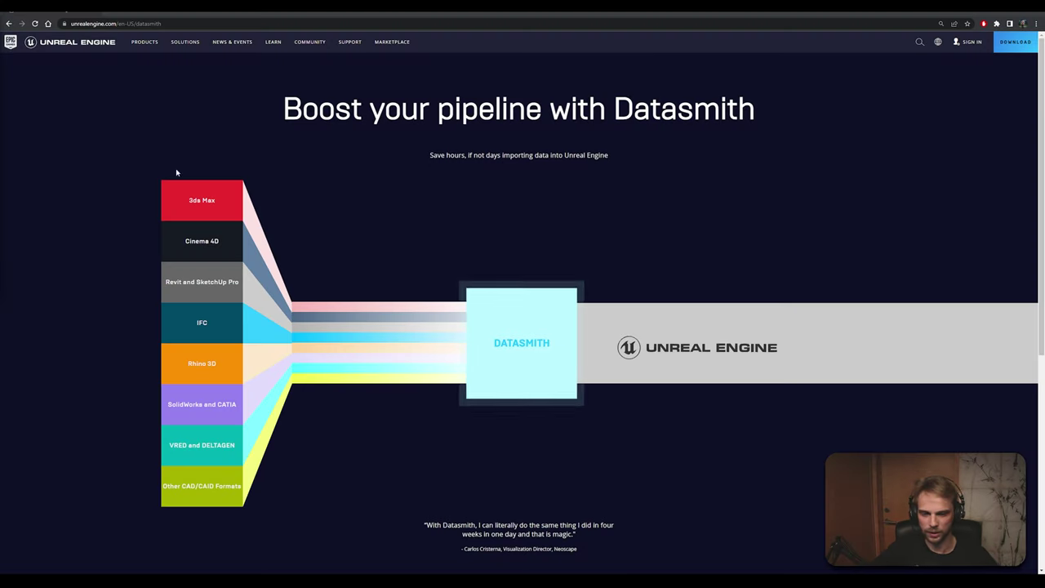
# Switch to the browser's Datasmith page and examine which source programs Datasmith connects to Unreal Engine
pyautogui.click(515, 42)
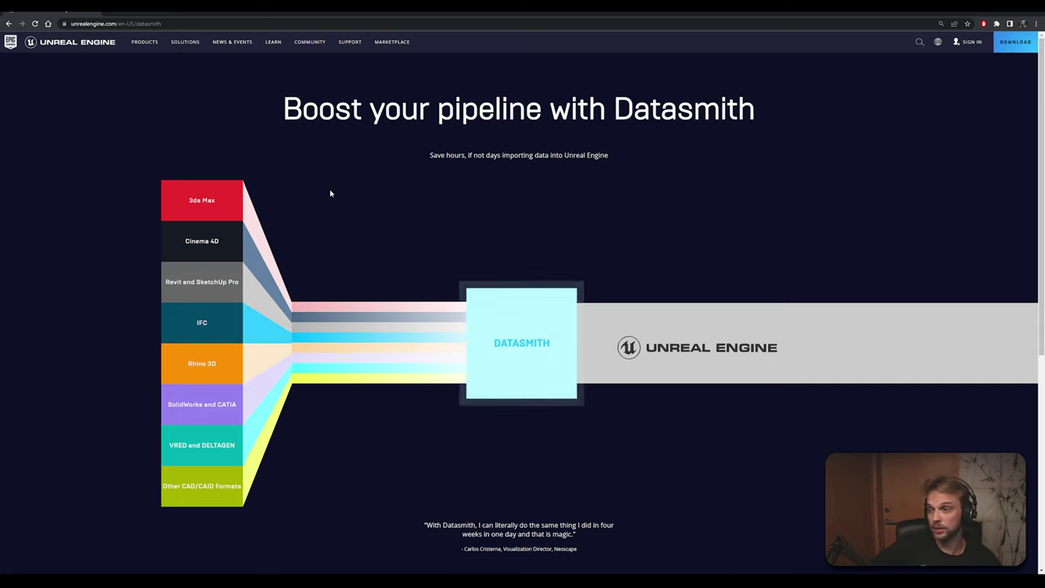
pyautogui.moveTo(613, 110); pyautogui.dragTo(775, 107)
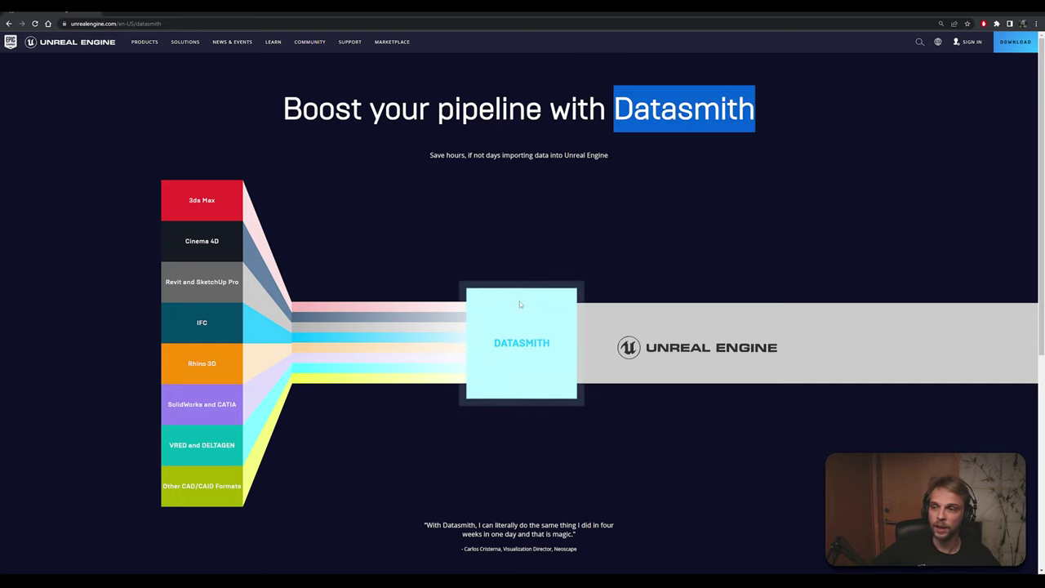
pyautogui.moveTo(194, 263)
pyautogui.moveTo(196, 384)
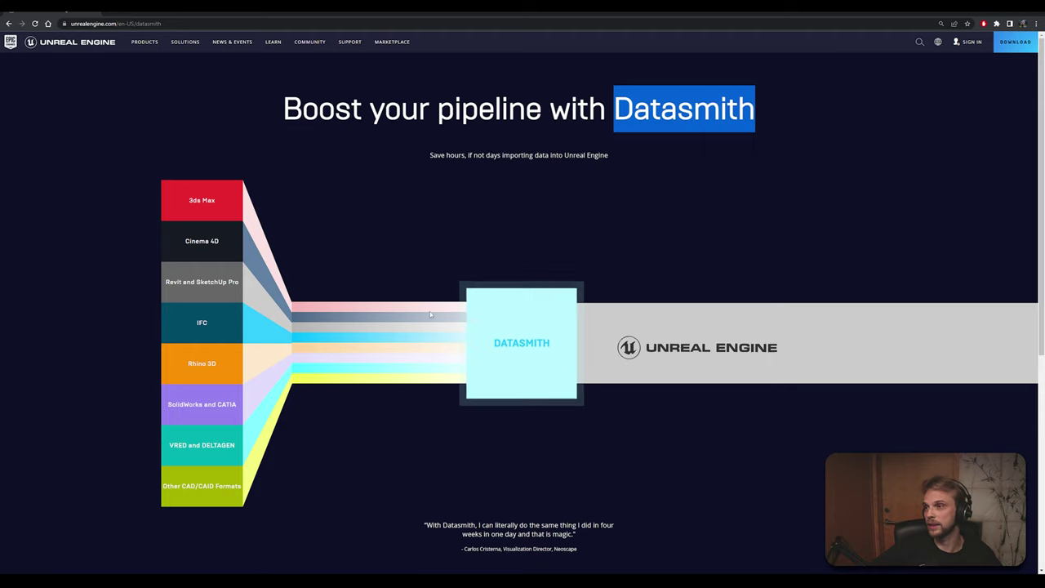
pyautogui.moveTo(163, 205)
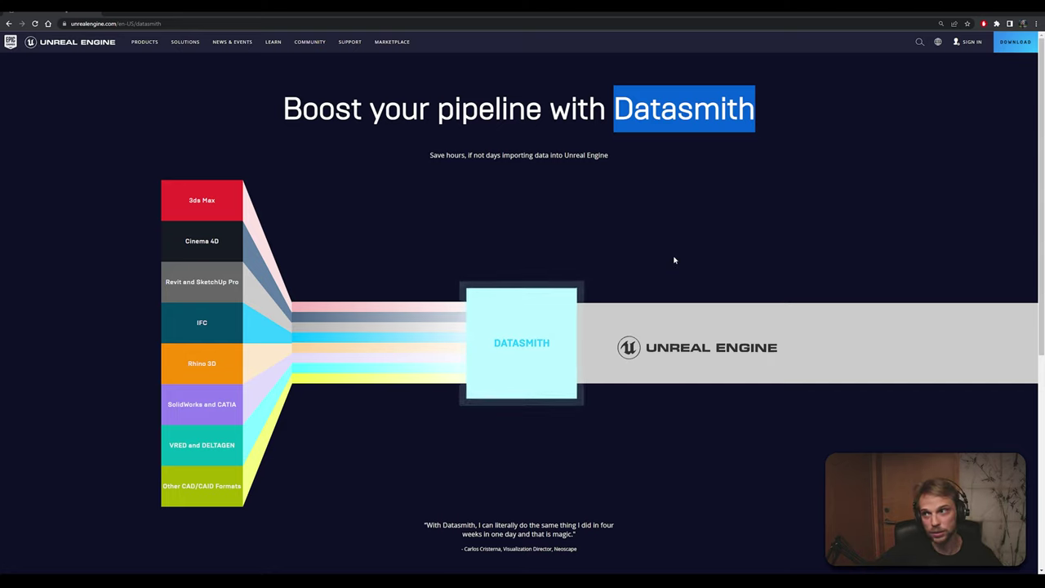
pyautogui.click(696, 230)
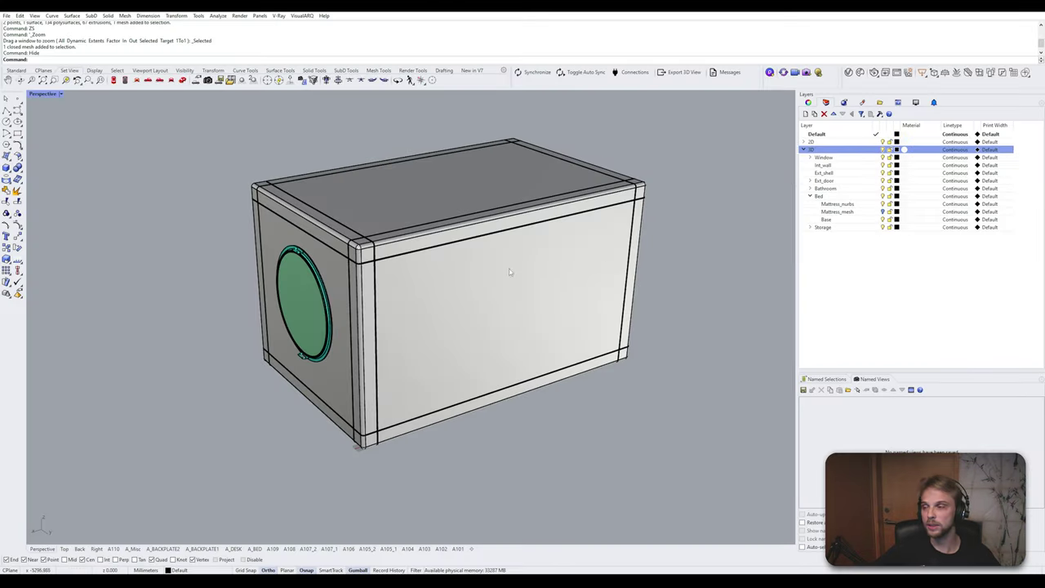
# Switch to Rhino and inspect the capsule model inside and out, temporarily hiding its exterior shell
pyautogui.moveTo(511, 263); pyautogui.dragTo(196, 229, button='right')
pyautogui.click(322, 204)
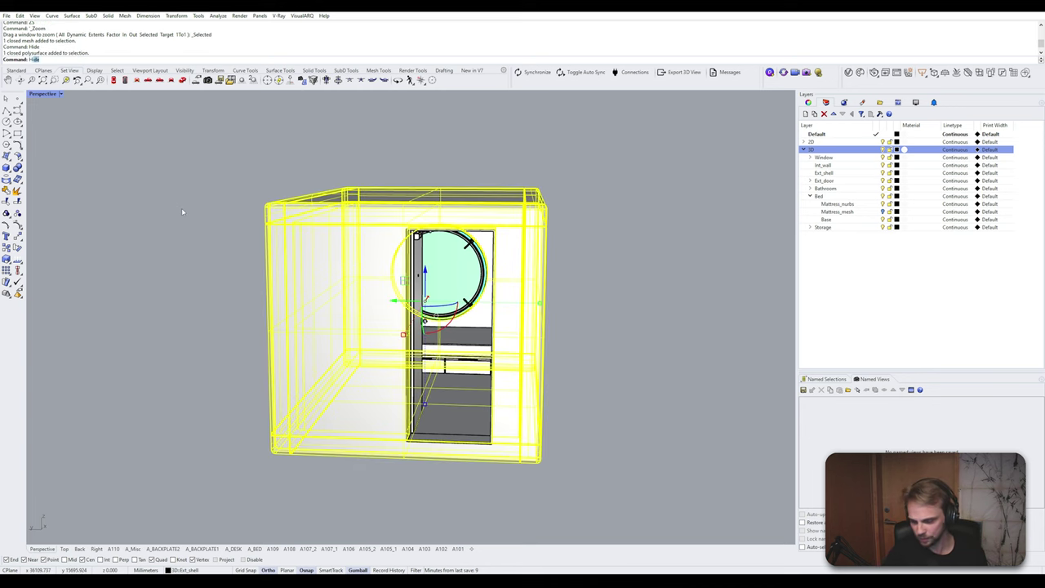
pyautogui.press('Return')
pyautogui.moveTo(286, 200); pyautogui.dragTo(377, 465, button='right')
pyautogui.moveTo(80, 303); pyautogui.dragTo(74, 300, button='right')
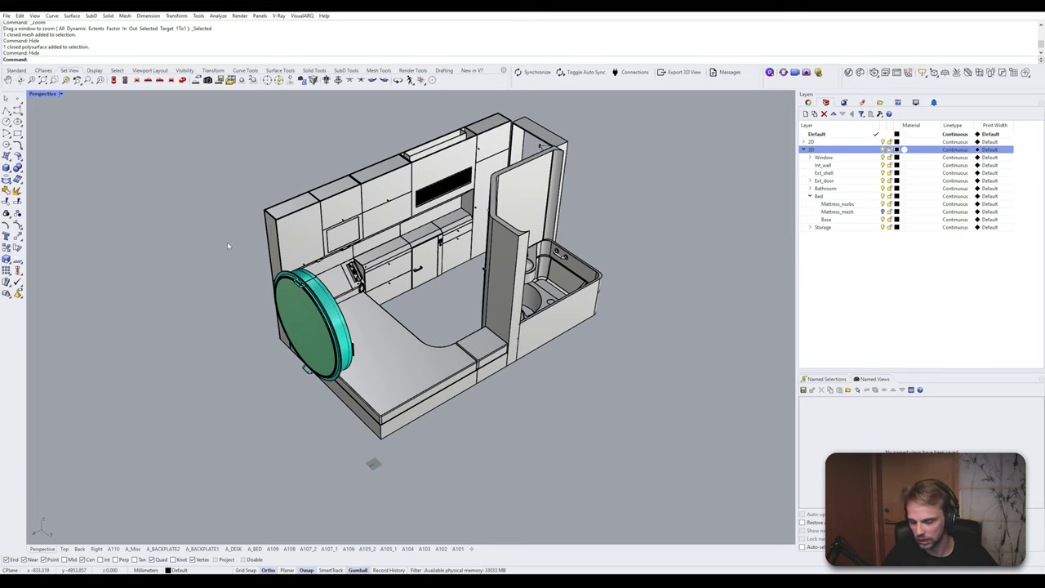
pyautogui.hotkey('ctrl', 'z')
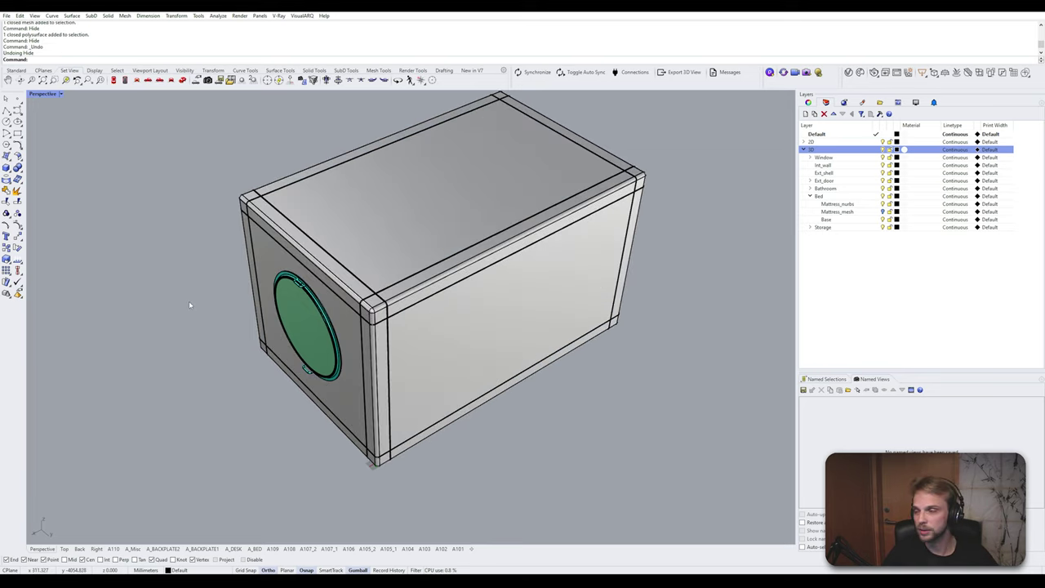
pyautogui.moveTo(189, 300); pyautogui.dragTo(299, 309, button='right')
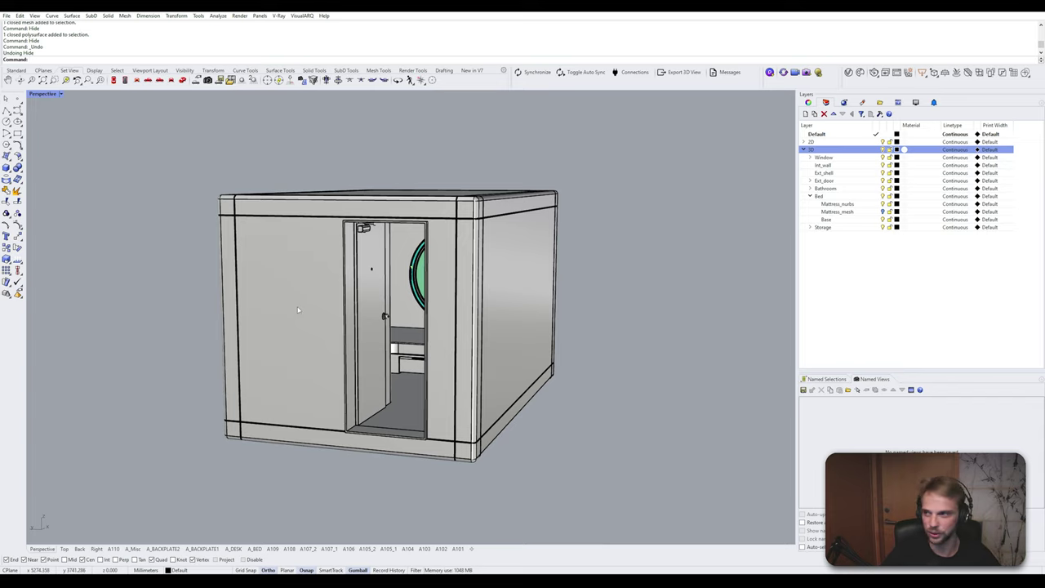
pyautogui.moveTo(438, 349); pyautogui.dragTo(301, 363, button='right')
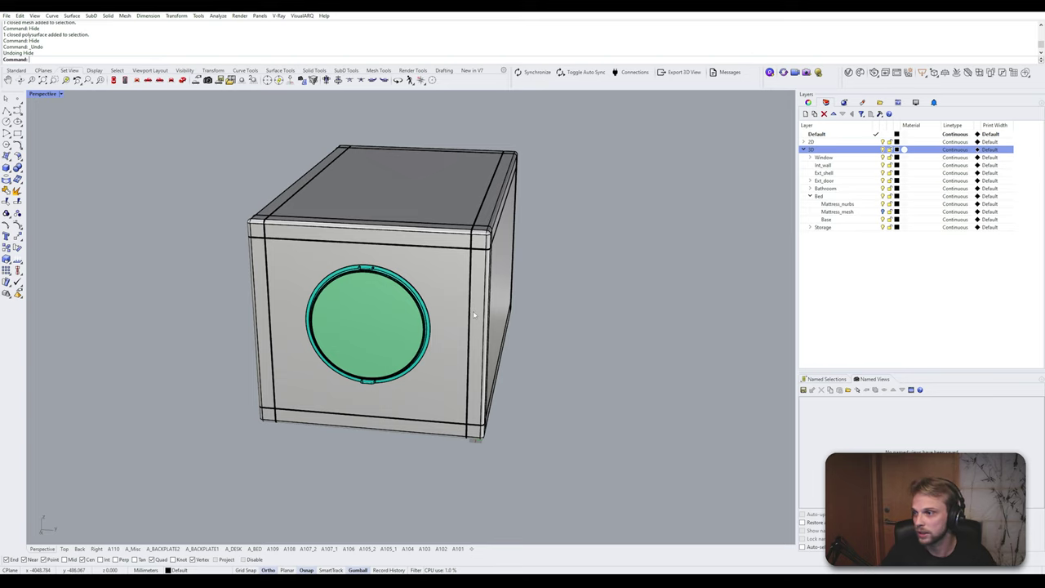
pyautogui.moveTo(473, 317); pyautogui.dragTo(490, 169, button='right')
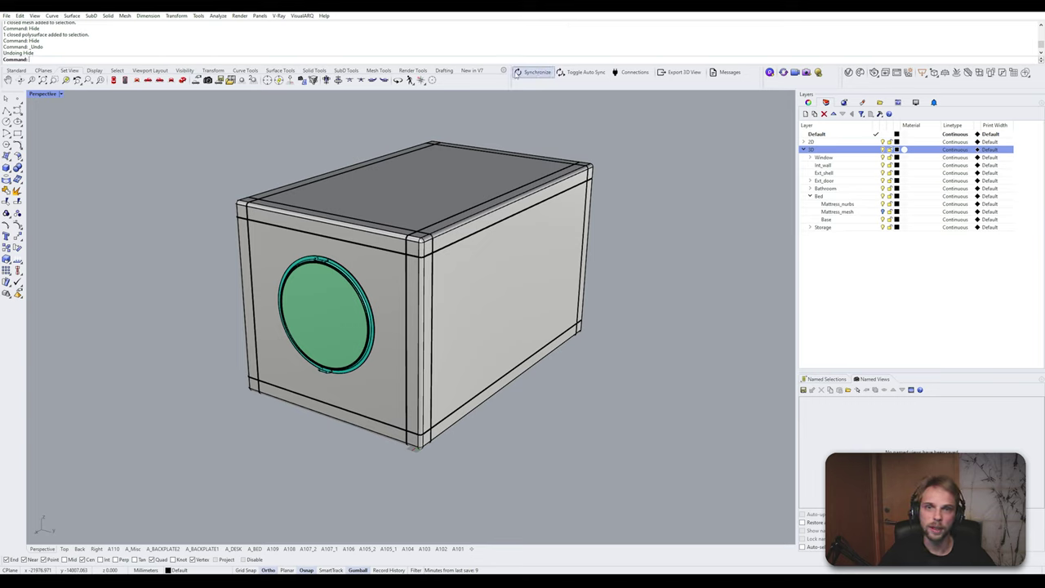
# Float the Datasmith toolbar, review the export dialog for the 3D view without saving, and dock the toolbar again
pyautogui.moveTo(509, 72); pyautogui.dragTo(418, 157)
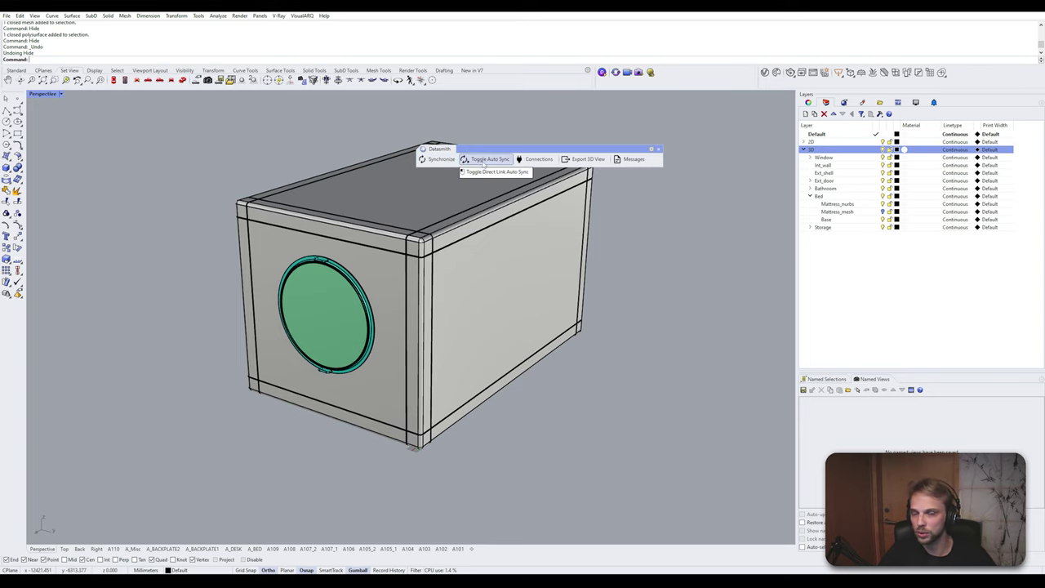
pyautogui.click(436, 159)
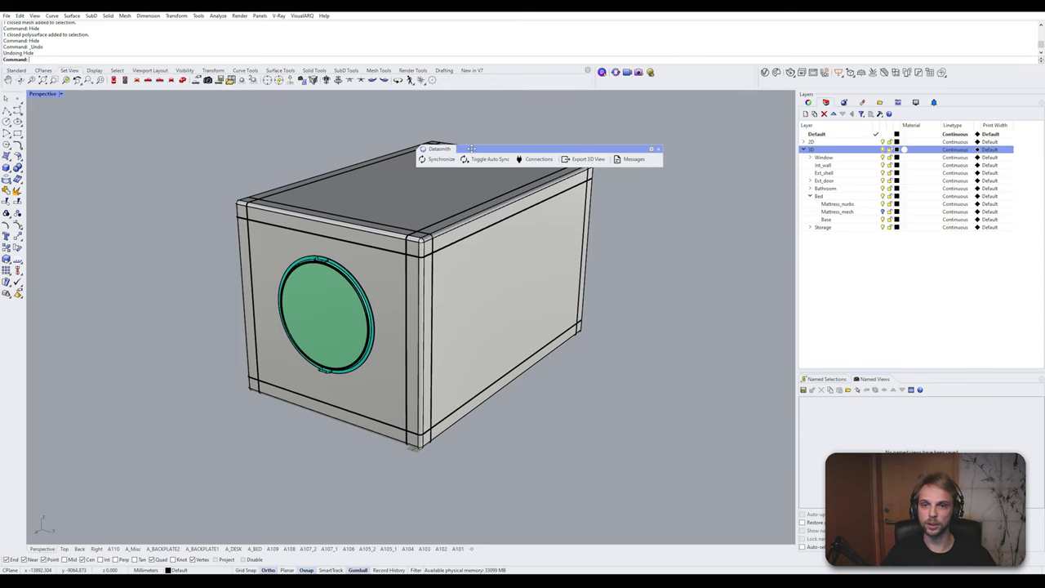
pyautogui.click(589, 159)
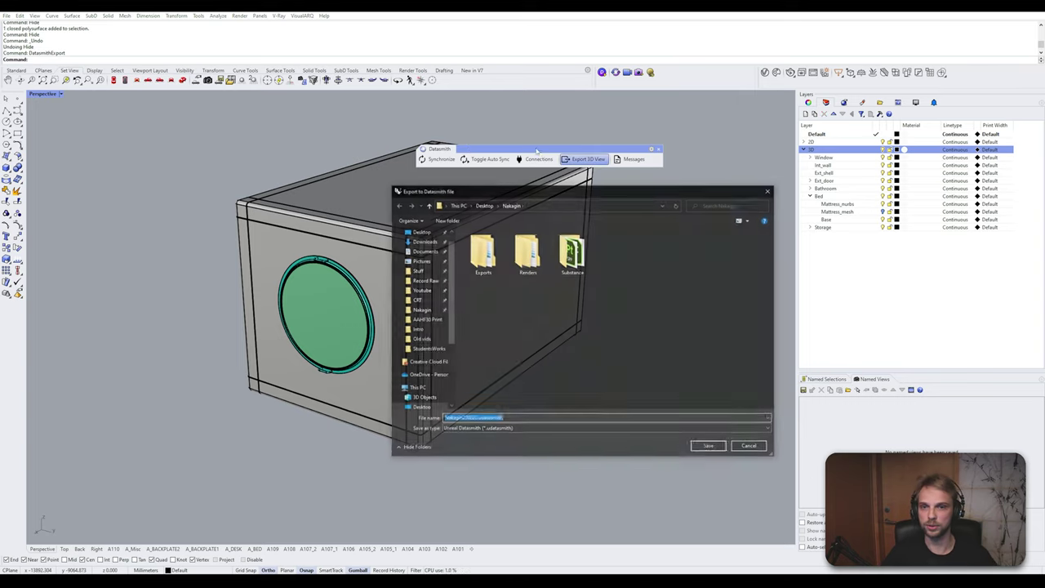
pyautogui.click(477, 417)
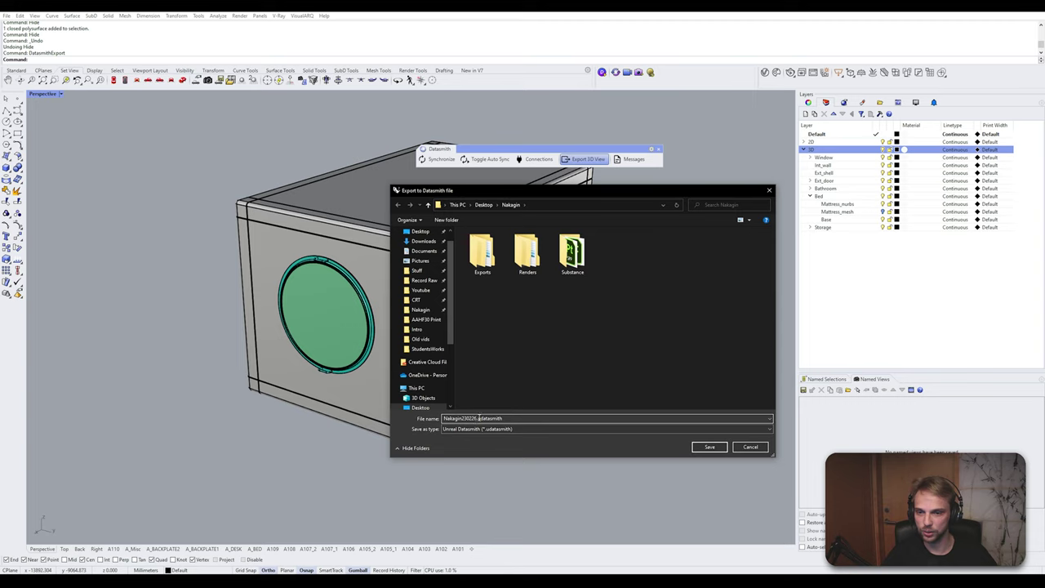
pyautogui.moveTo(477, 418); pyautogui.dragTo(509, 418)
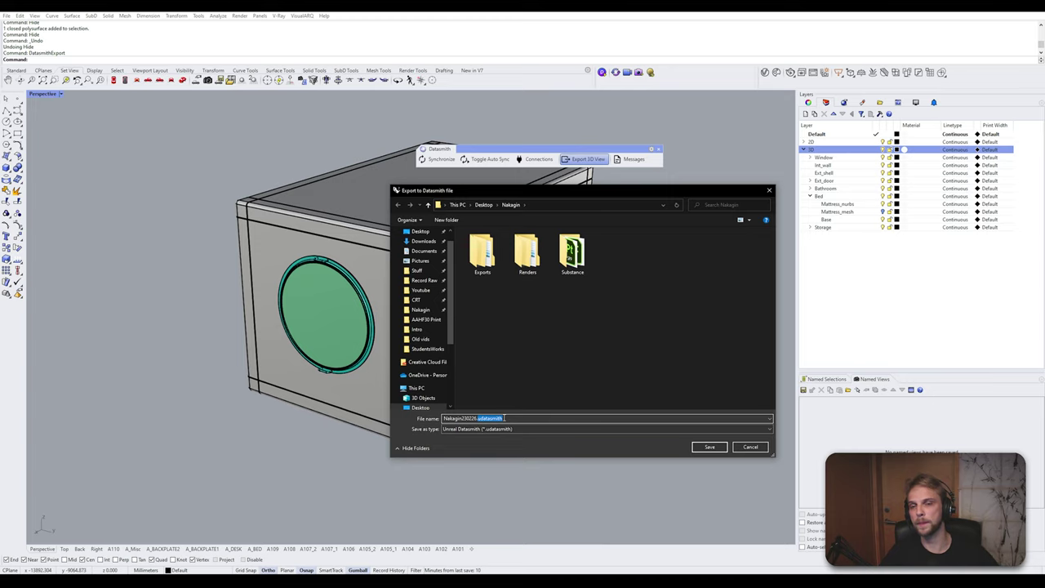
pyautogui.click(750, 446)
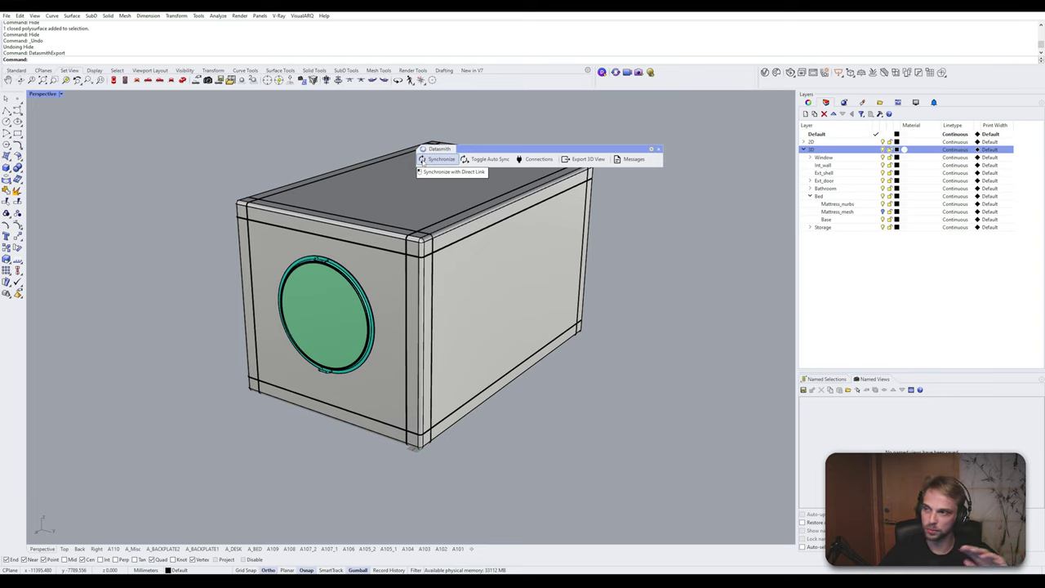
pyautogui.moveTo(439, 149); pyautogui.dragTo(619, 83)
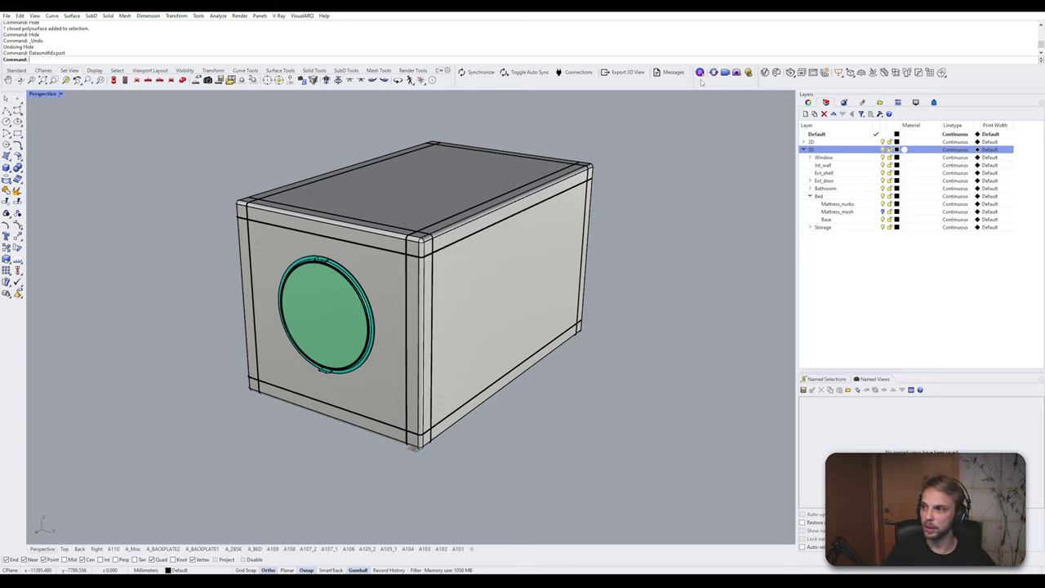
# Check the .udatasmith extension of the Nakagin230226 file name in the Datasmith export dialog and cancel the export
pyautogui.click(623, 75)
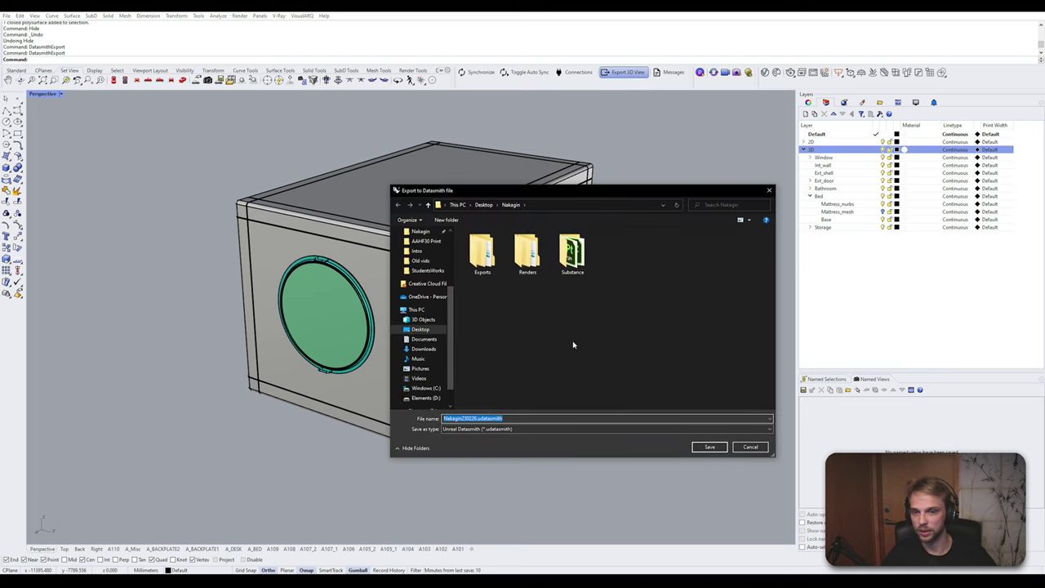
pyautogui.moveTo(476, 418); pyautogui.dragTo(511, 420)
pyautogui.click(515, 418)
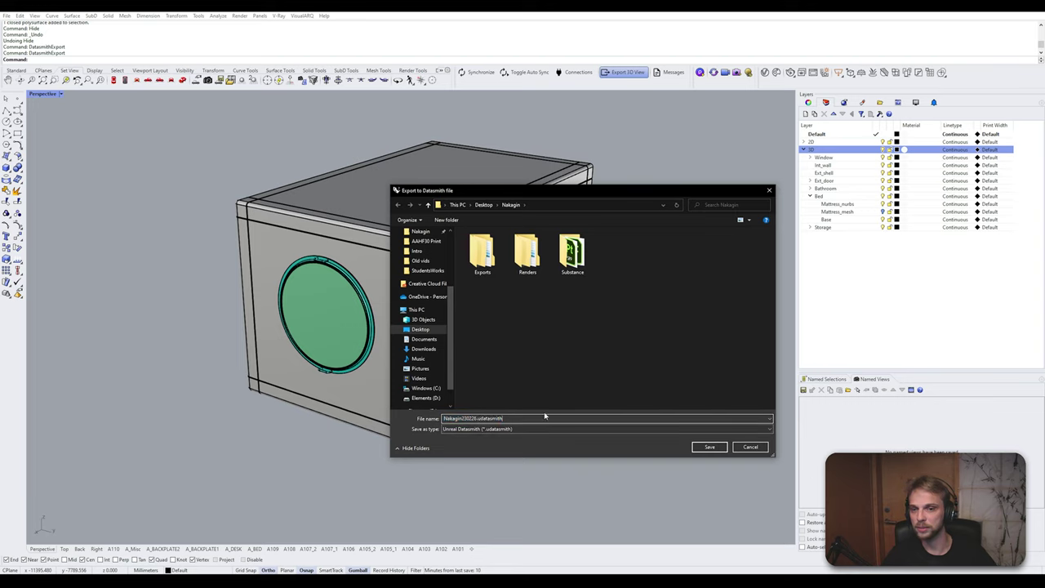
pyautogui.click(750, 446)
# Switch to File Explorer and select the Nakagin.udatasmith file in the Datasmith exports folder
pyautogui.hotkey('alt', 'Tab')
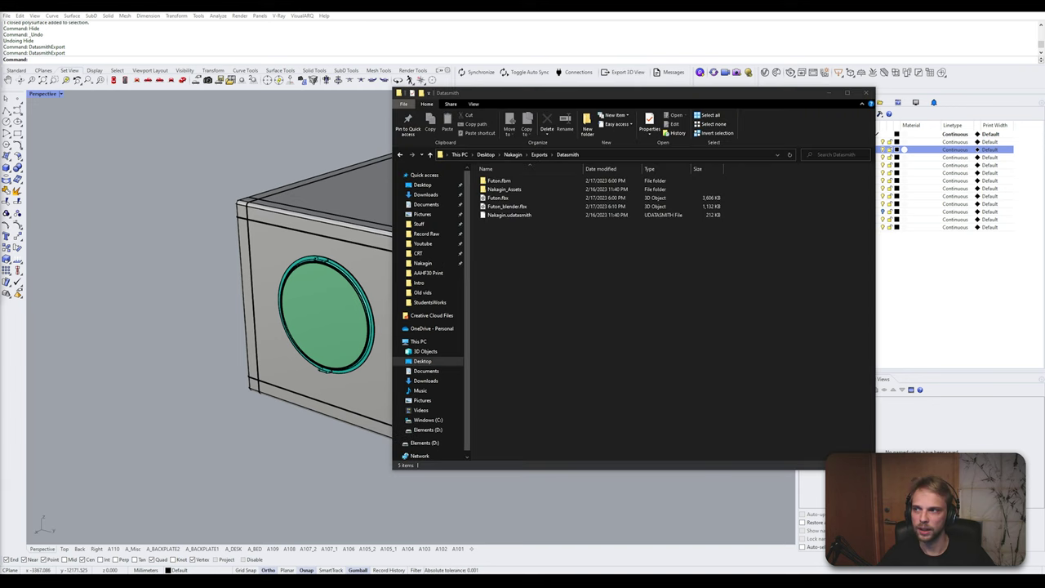
pyautogui.click(508, 215)
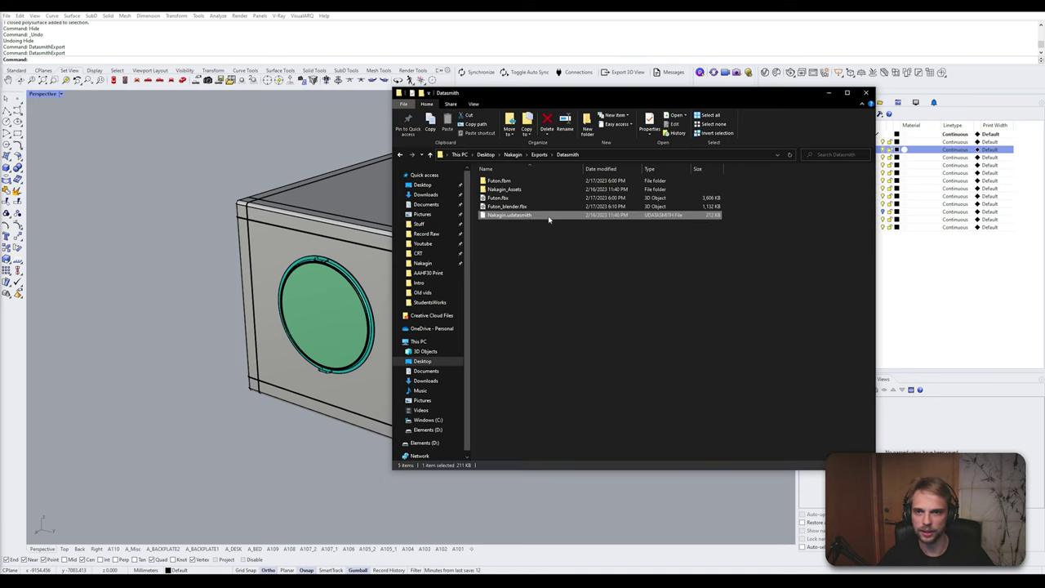
# Open the Nakagin_Assets folder, widen its Name column and look through the .udsmesh files
pyautogui.keyDown('ctrl'); pyautogui.click(506, 189); pyautogui.keyUp('ctrl')
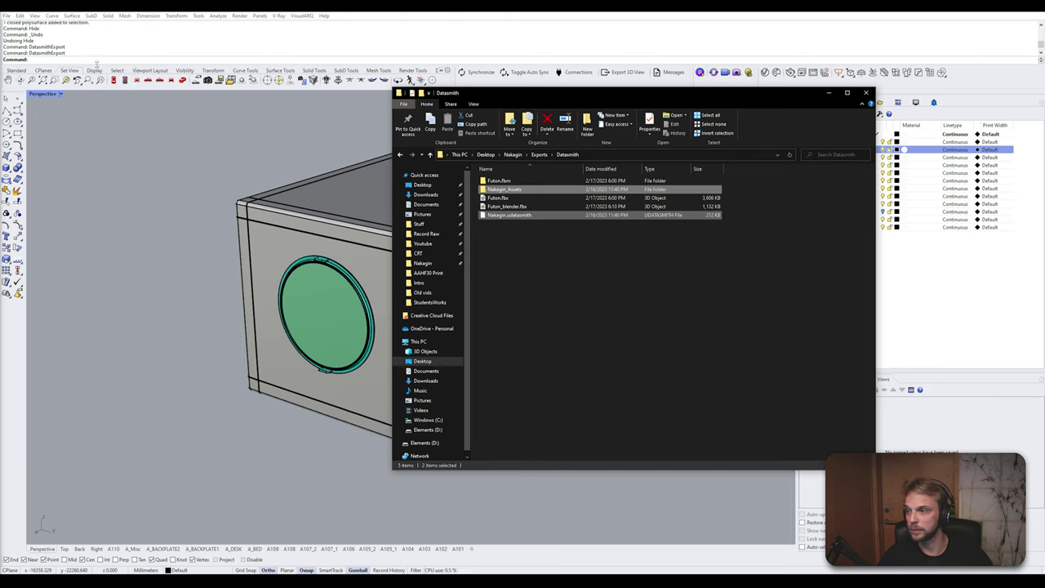
pyautogui.click(544, 218)
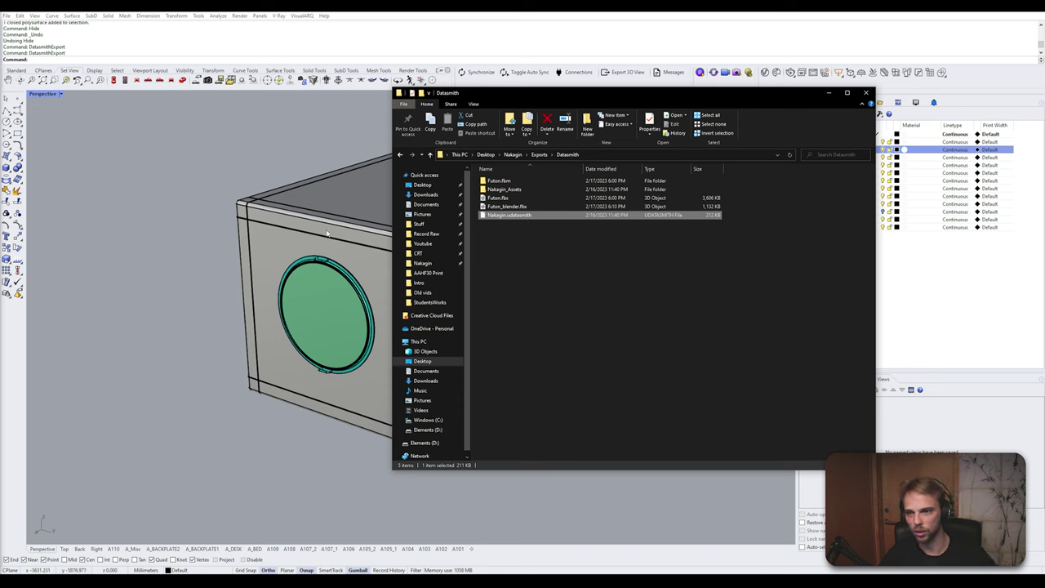
pyautogui.doubleClick(504, 188)
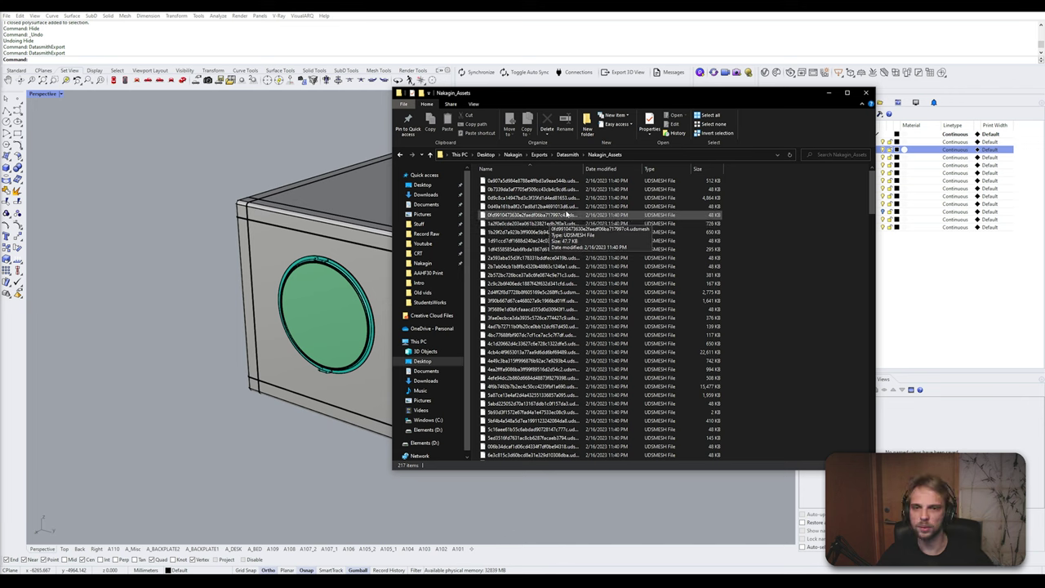
pyautogui.doubleClick(583, 168)
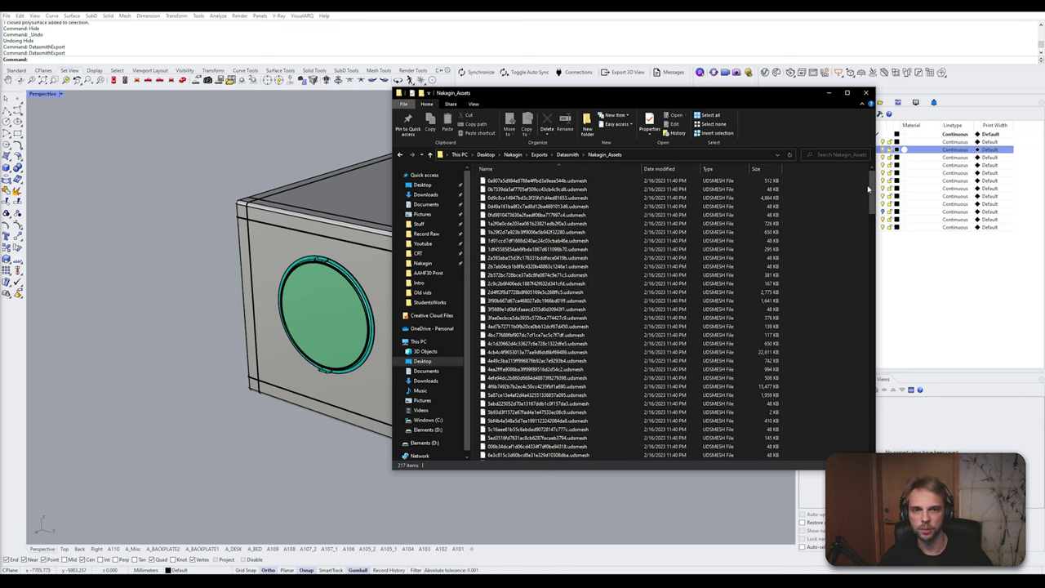
pyautogui.moveTo(870, 192); pyautogui.dragTo(844, 217)
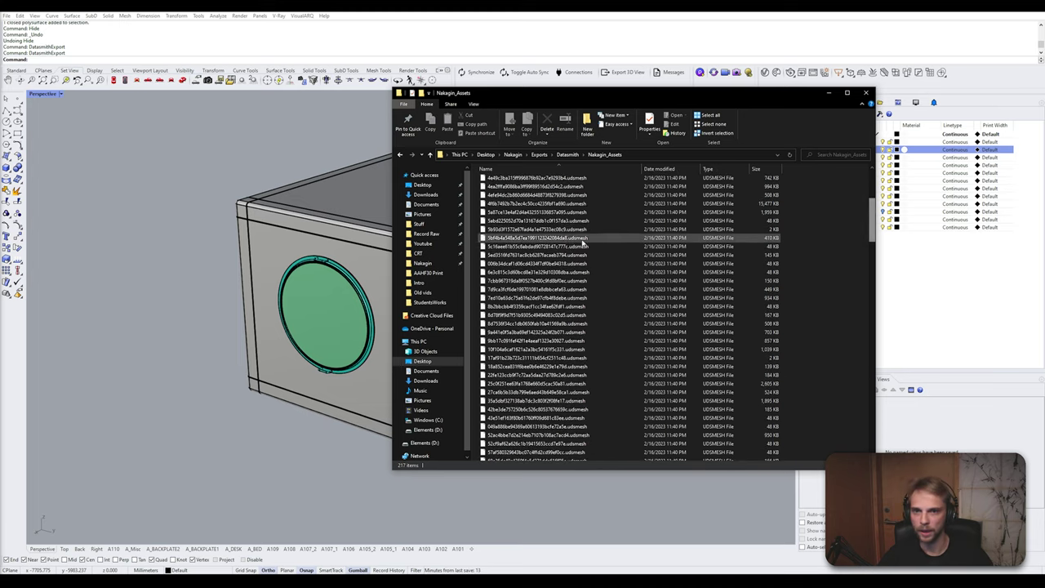
pyautogui.click(585, 179)
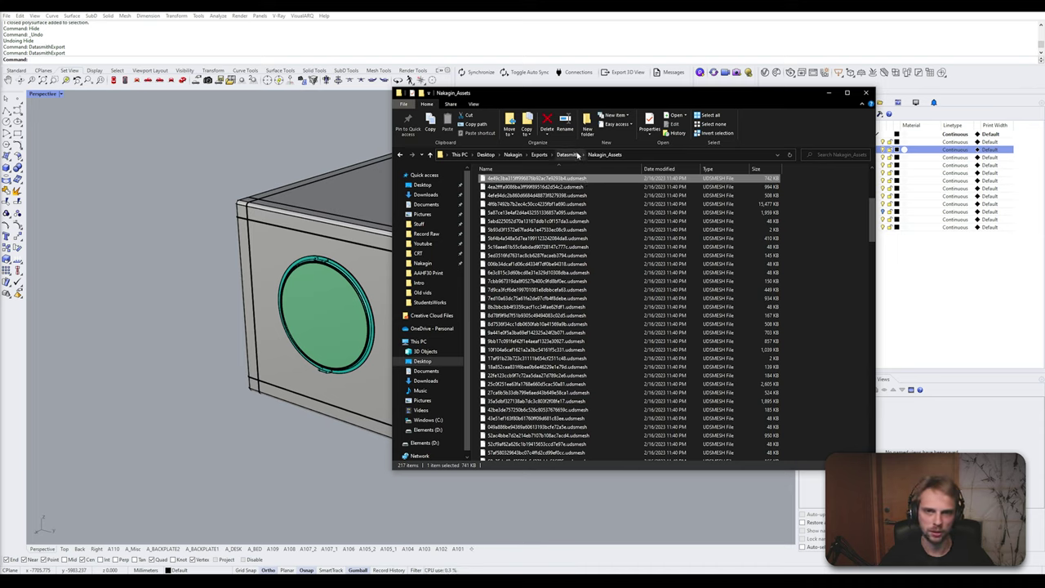
# Return to the Datasmith exports folder and check the Nakagin.udatasmith file
pyautogui.click(569, 155)
pyautogui.click(545, 260)
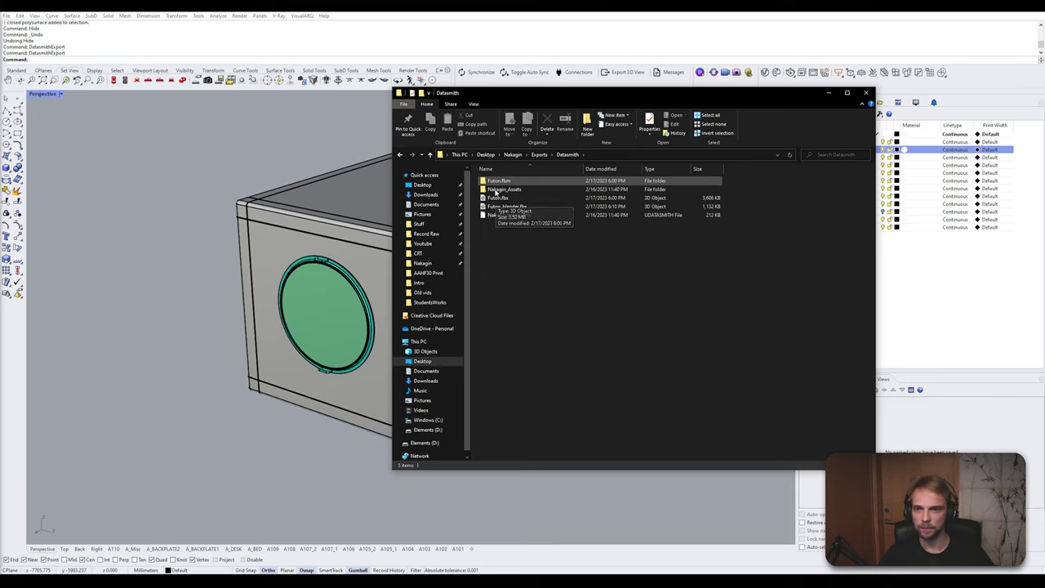
pyautogui.click(505, 214)
pyautogui.click(603, 256)
# Switch to Unreal Engine and play-test the ThirdPersonMap level by running and jumping with the character, ending with the play session stopped
pyautogui.click(372, 35)
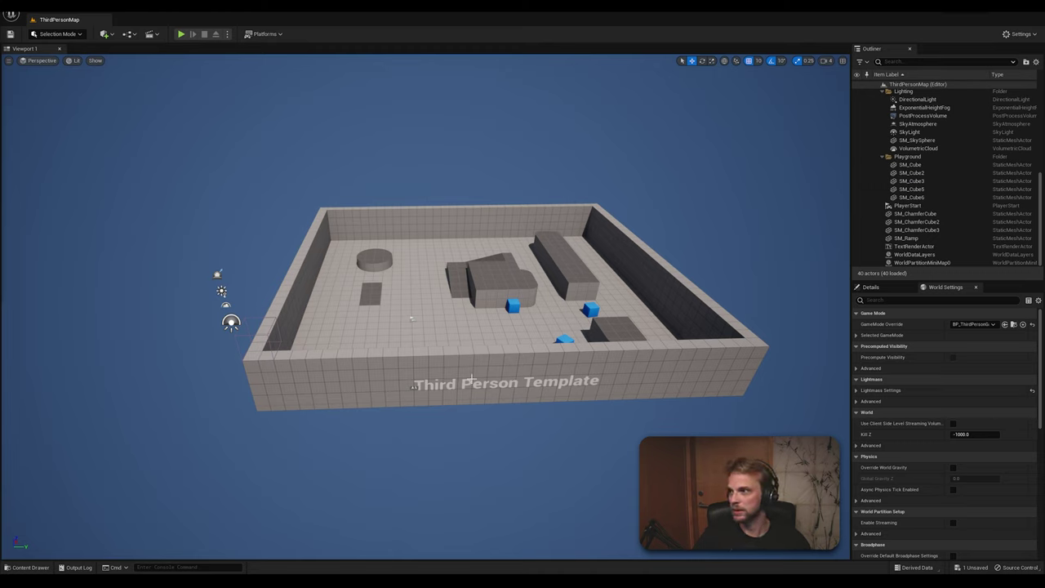
pyautogui.moveTo(424, 307); pyautogui.dragTo(413, 288, button='right')
pyautogui.moveTo(171, 91)
pyautogui.mouseDown(button='right')
pyautogui.moveTo(204, 98)
pyautogui.moveTo(196, 111)
pyautogui.moveTo(170, 90)
pyautogui.mouseUp(button='right')
pyautogui.press('w')
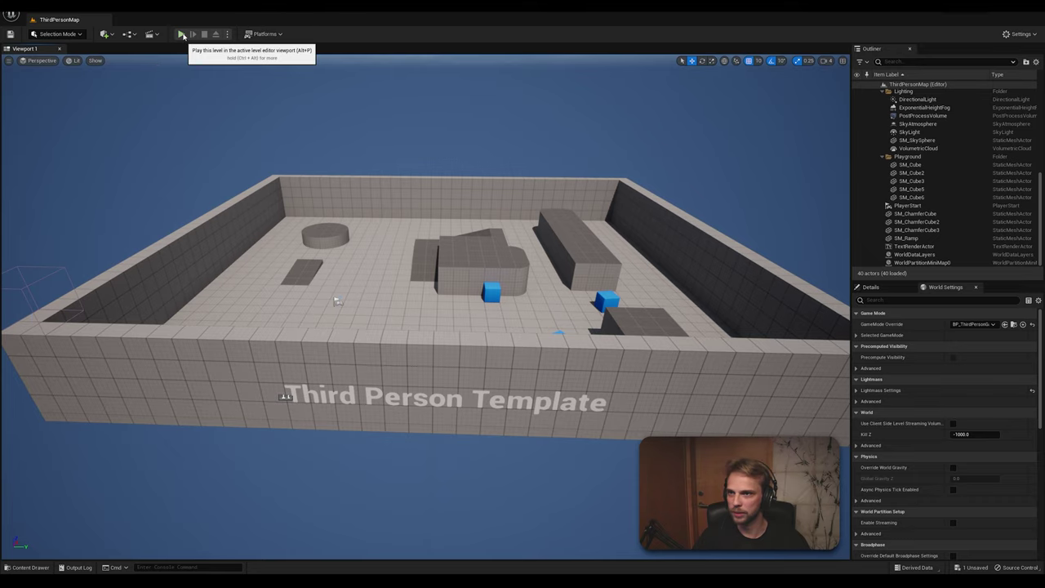
pyautogui.click(183, 35)
pyautogui.press('w')
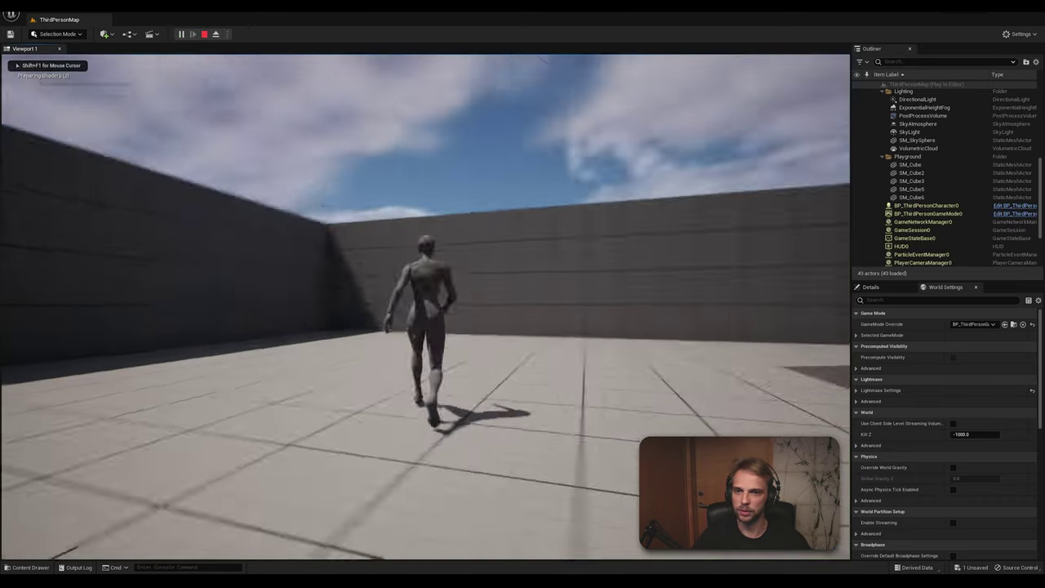
pyautogui.press('space')
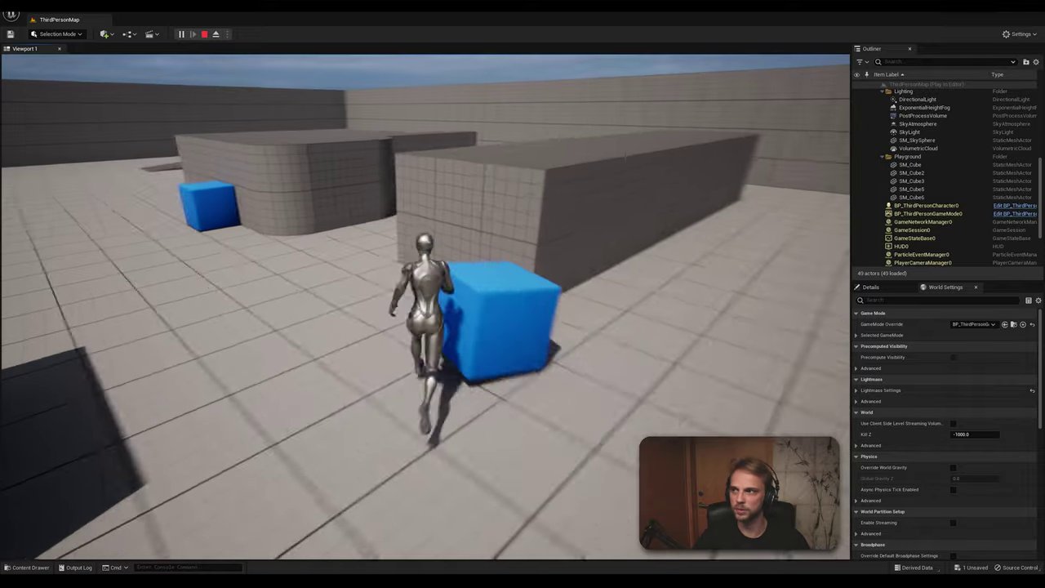
pyautogui.press('Escape')
# Select every actor in the ThirdPersonMap level and delete them
pyautogui.press('s')
pyautogui.moveTo(339, 262); pyautogui.dragTo(131, 253, button='right')
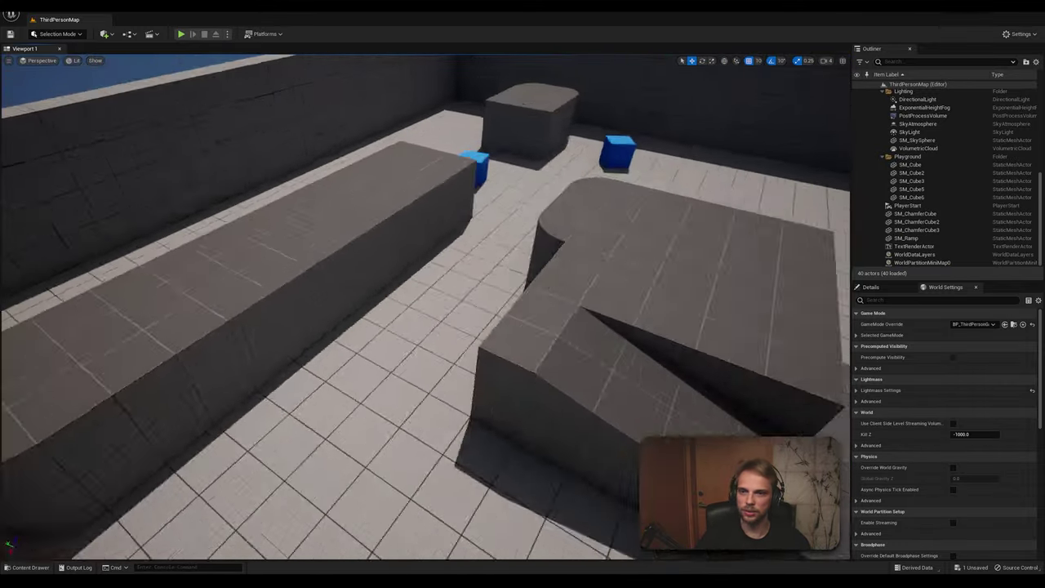
pyautogui.press('s')
pyautogui.moveTo(325, 262)
pyautogui.mouseDown(button='right')
pyautogui.moveTo(342, 265)
pyautogui.moveTo(327, 263)
pyautogui.mouseUp(button='right')
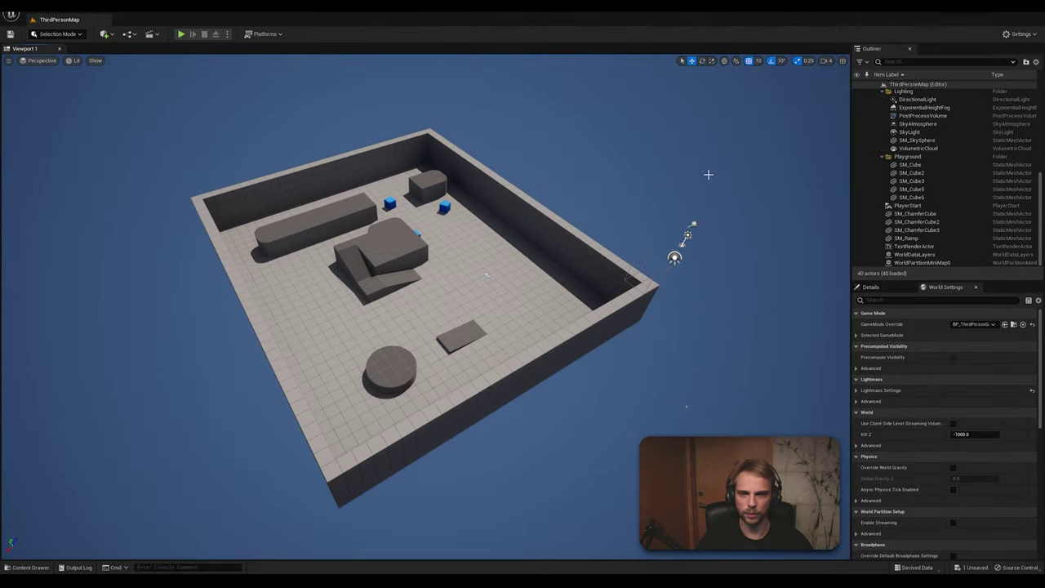
pyautogui.moveTo(690, 285); pyautogui.dragTo(642, 286, button='right')
pyautogui.click(728, 469)
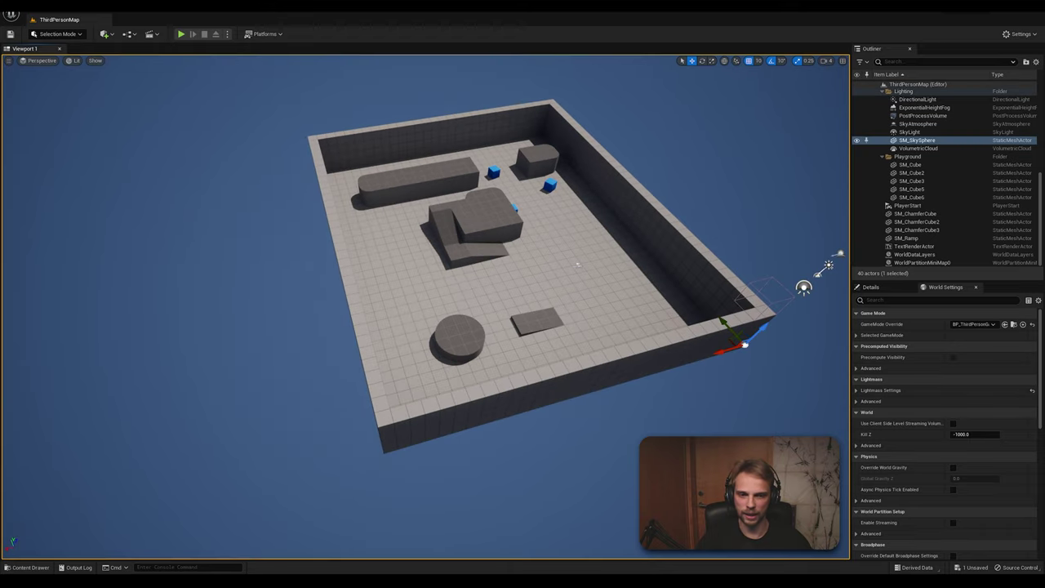
pyautogui.press('s')
pyautogui.moveTo(733, 422); pyautogui.dragTo(732, 396, button='right')
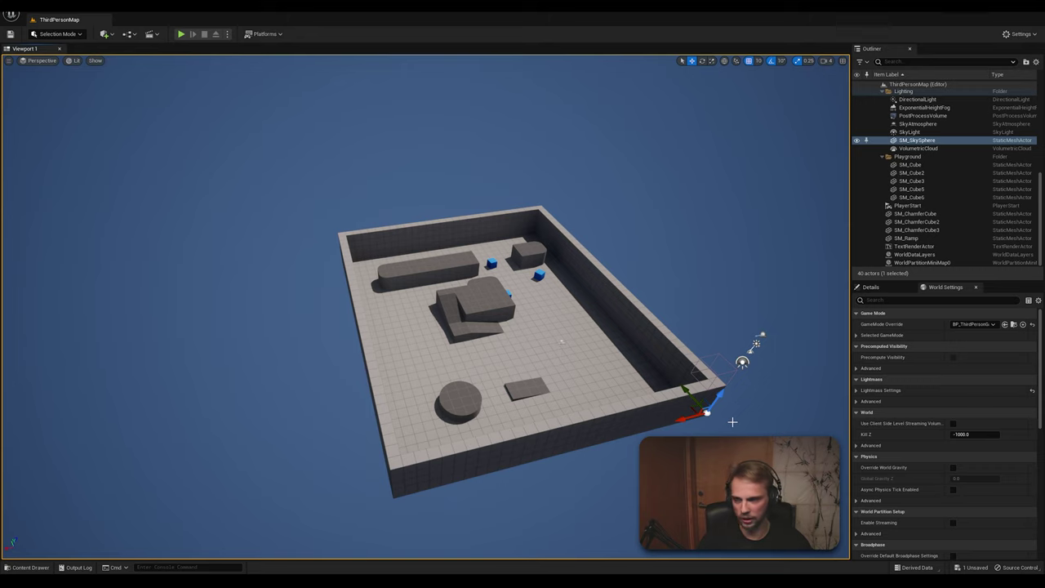
pyautogui.hotkey('ctrl', 'a')
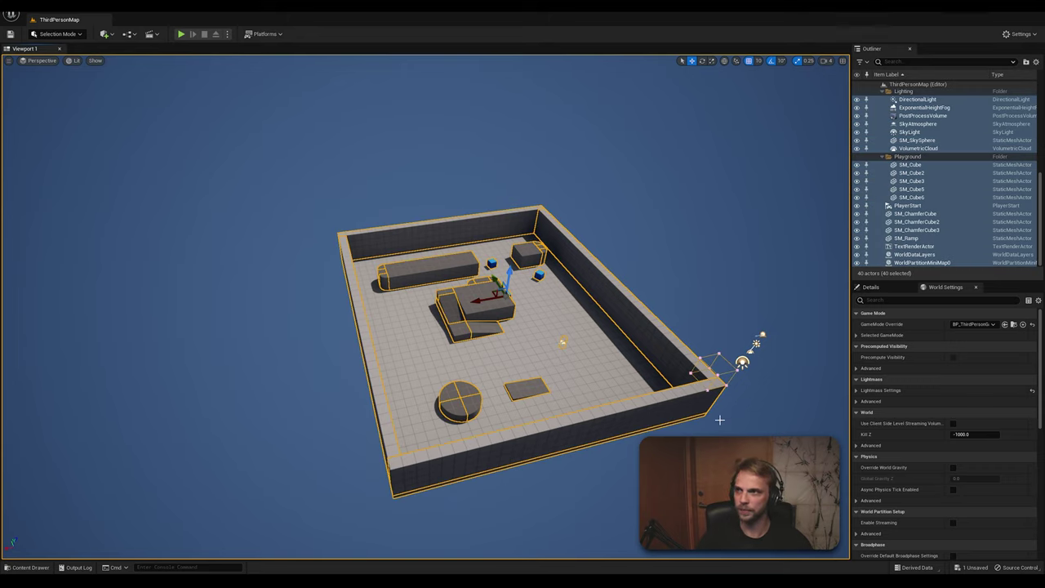
pyautogui.press('Delete')
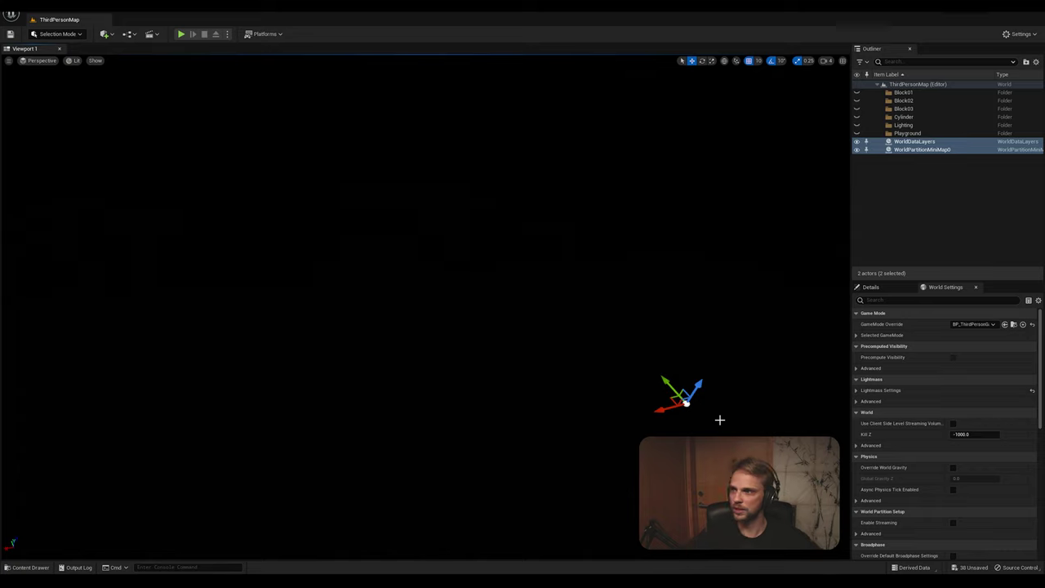
# Inspect the remaining WorldDataLayers and WorldPartitionMiniMap0 actors in the emptied level
pyautogui.click(932, 212)
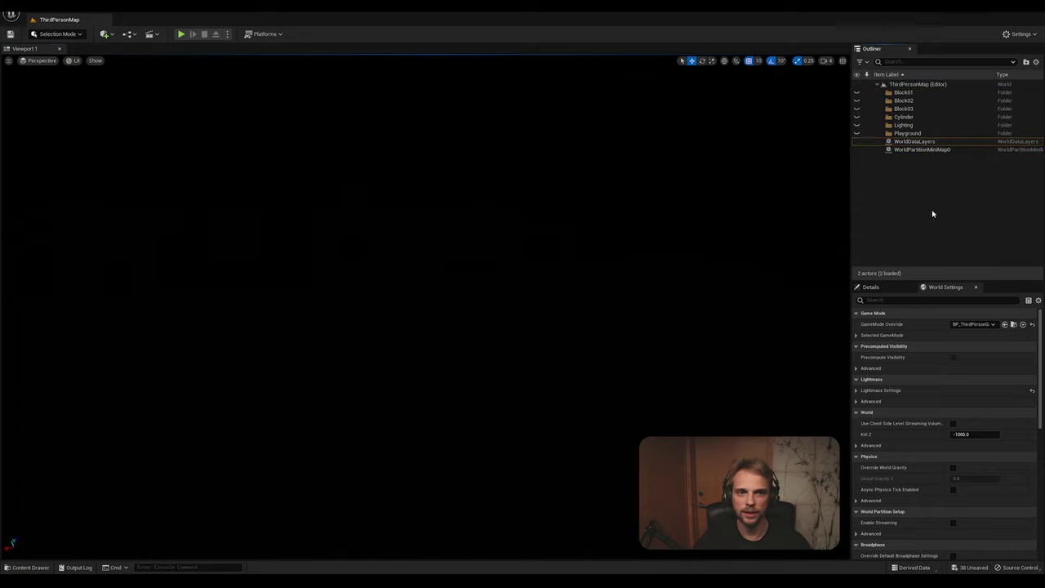
pyautogui.click(902, 142)
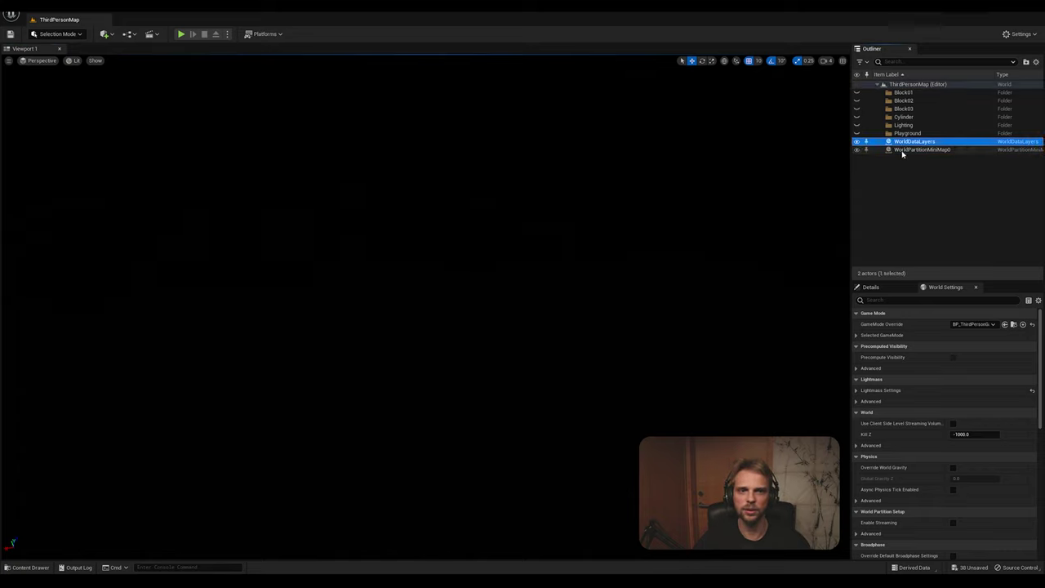
pyautogui.click(903, 151)
pyautogui.click(912, 142)
pyautogui.click(913, 151)
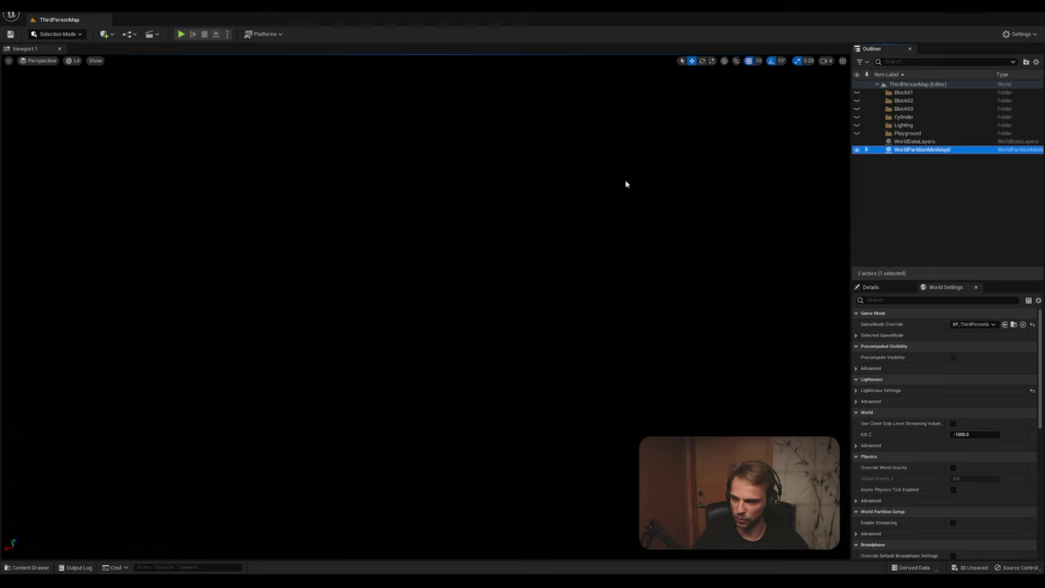
# Undo the recent actor selections and the deletion of the level's actors
pyautogui.hotkey('ctrl', 'z')
pyautogui.hotkey('ctrl', 'z')
pyautogui.hotkey('ctrl', 'z')
pyautogui.hotkey('ctrl', 'z')
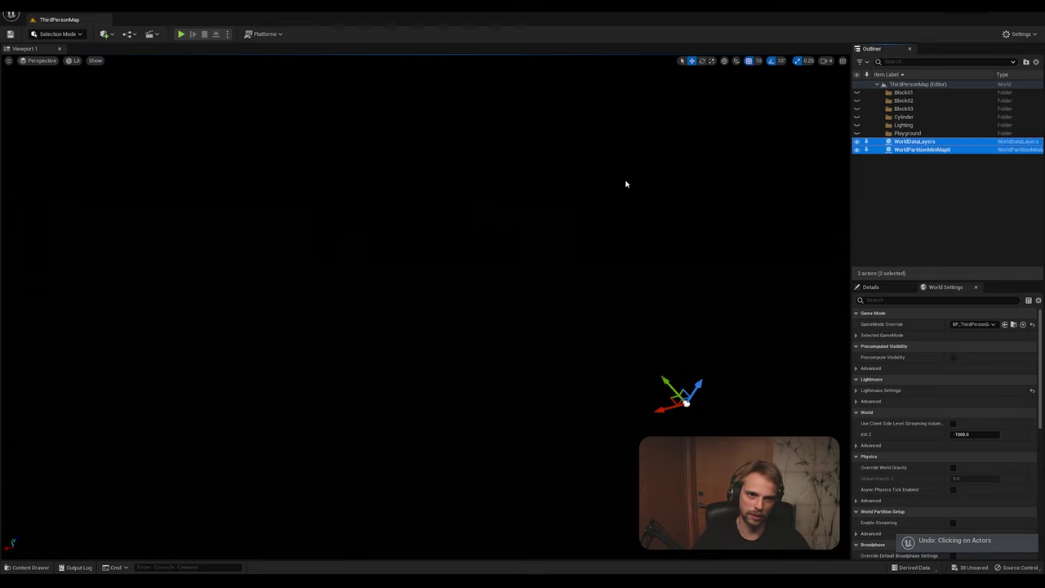
pyautogui.hotkey('ctrl', 'z')
pyautogui.click(338, 163)
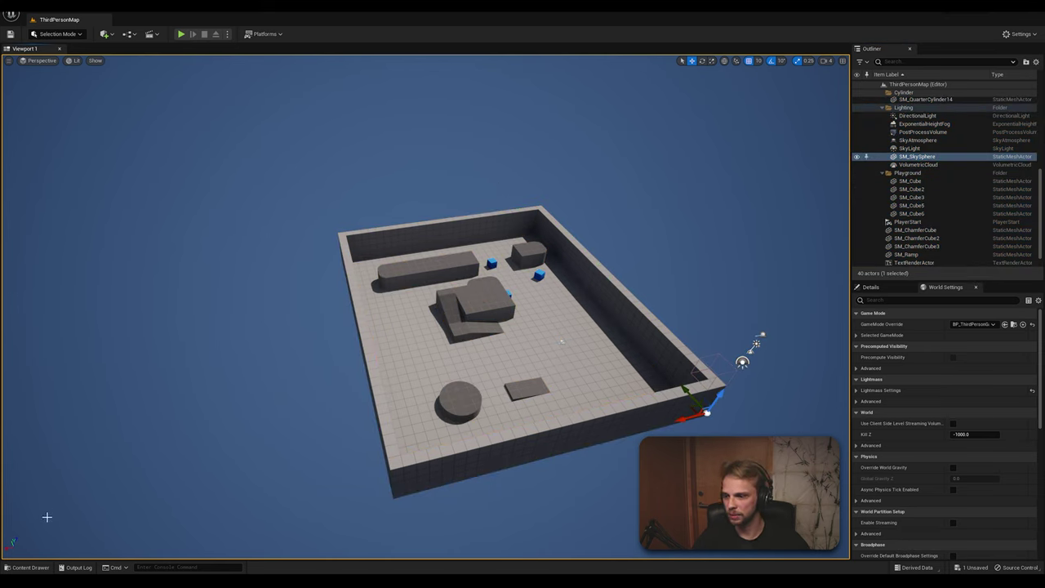
# Browse the project content to the Maps folder inside ThirdPerson
pyautogui.click(32, 567)
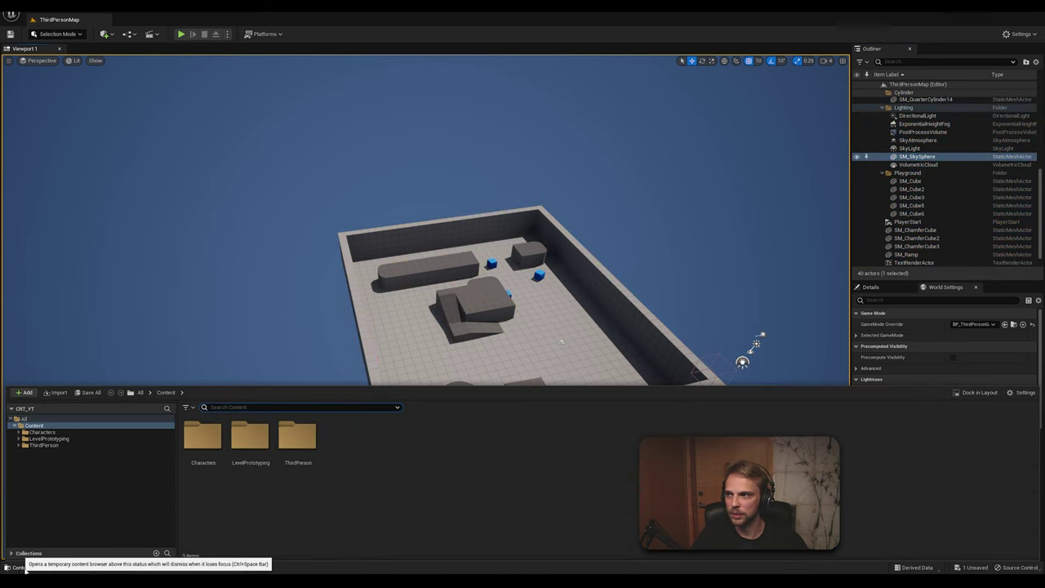
pyautogui.click(22, 446)
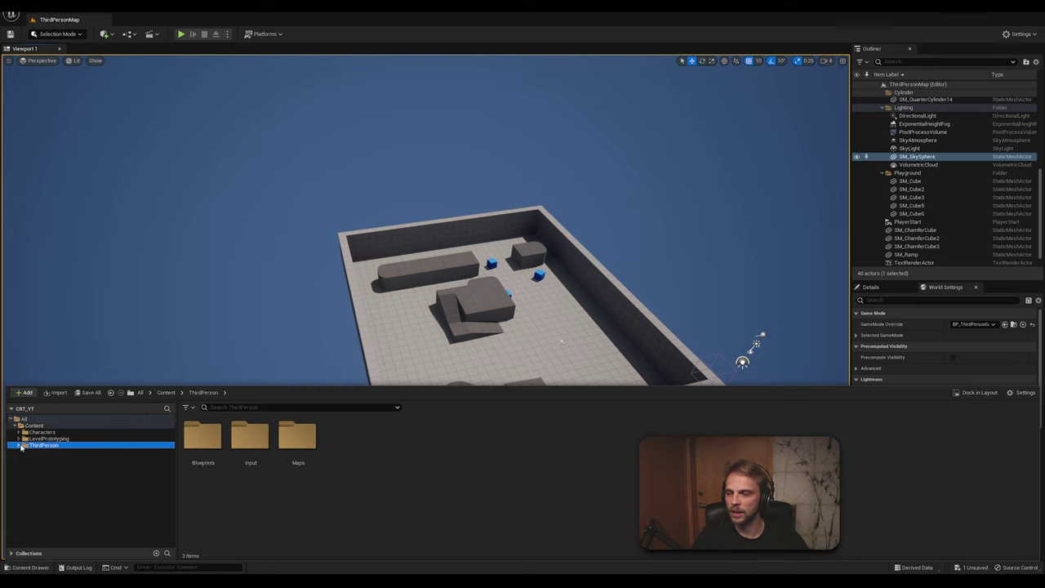
pyautogui.click(17, 446)
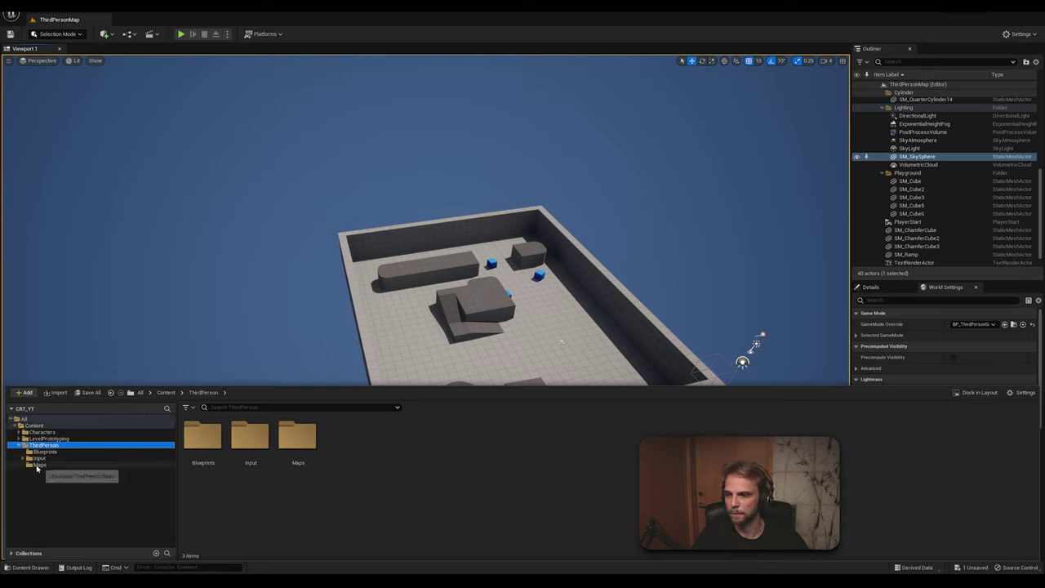
pyautogui.click(33, 466)
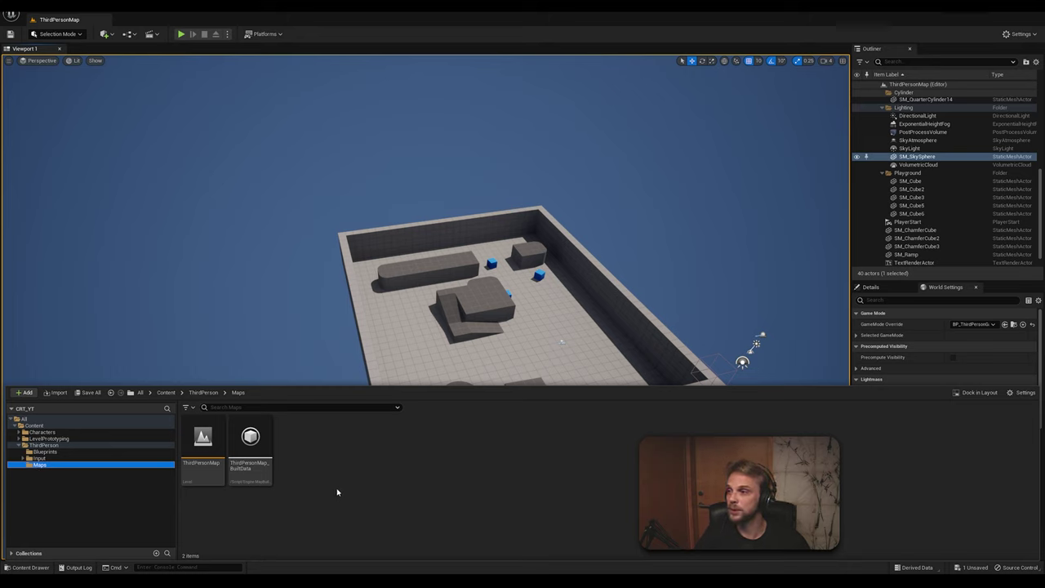
# Create a new level named CRT_YT in the Maps folder and open it, saving CRT_YT and PostProcessVolume
pyautogui.rightClick(311, 454)
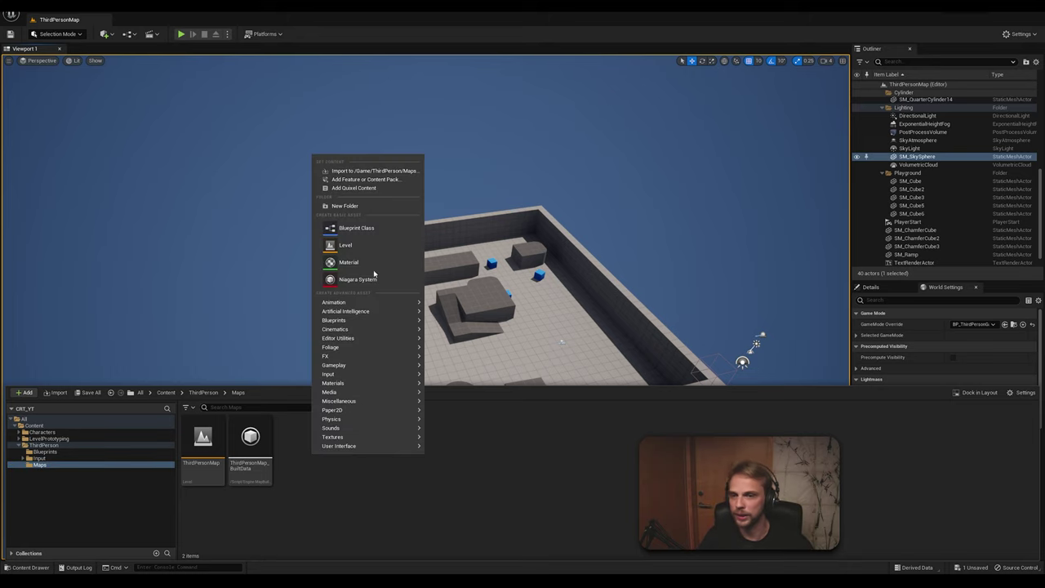
pyautogui.rightClick(322, 485)
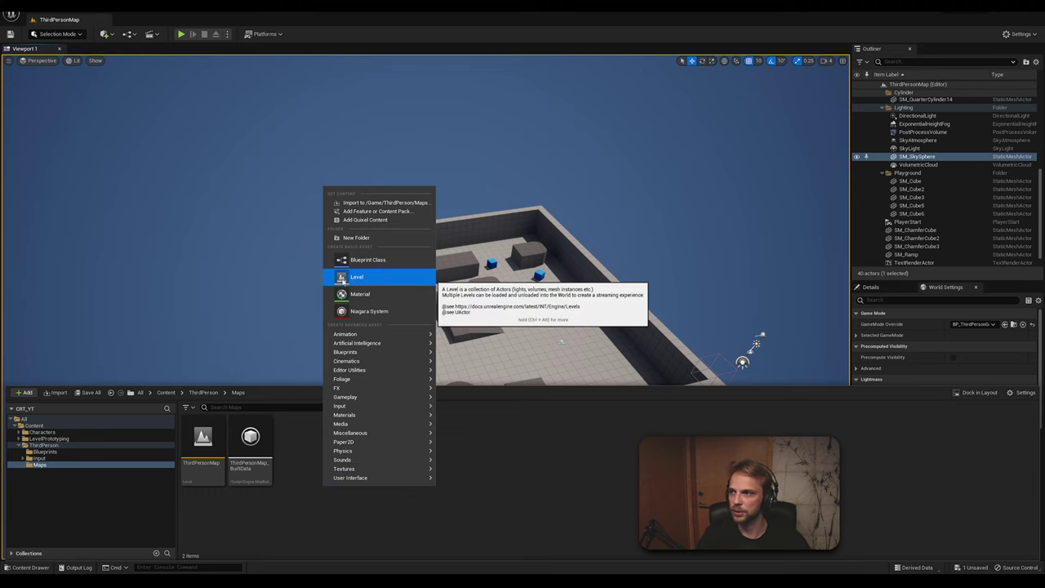
pyautogui.click(356, 277)
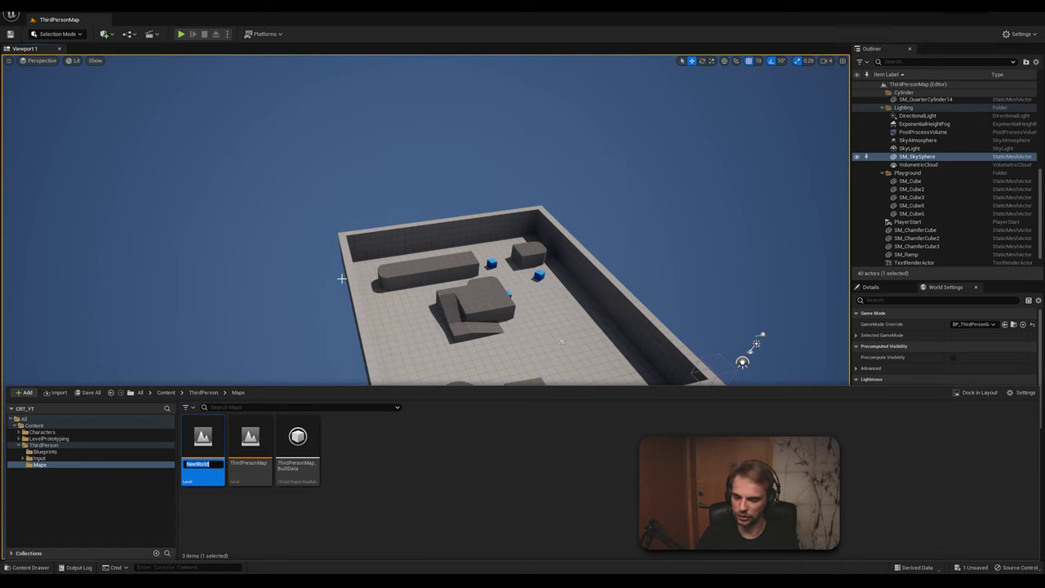
pyautogui.write('G')
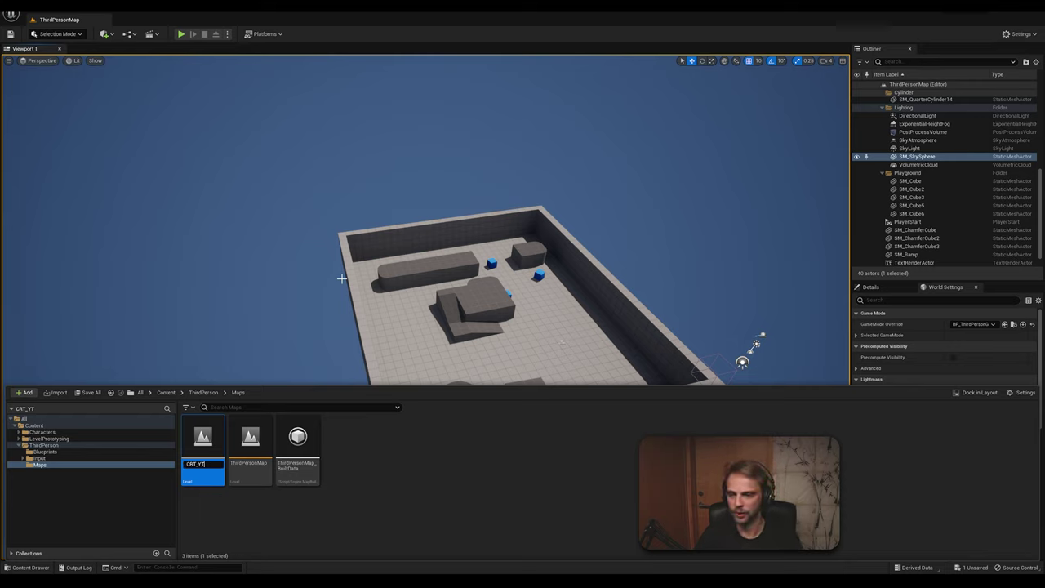
pyautogui.press('Return')
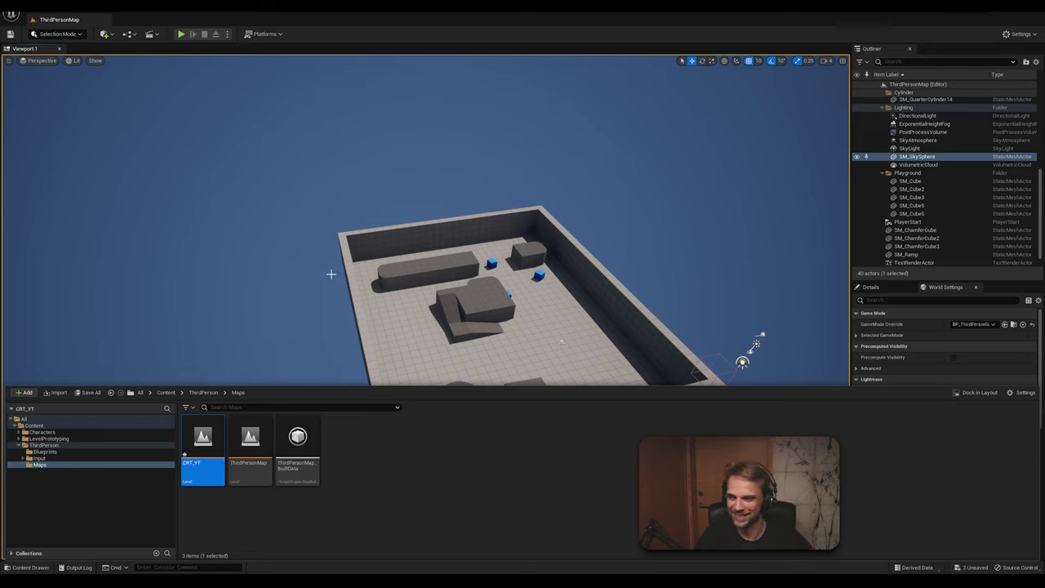
pyautogui.doubleClick(212, 436)
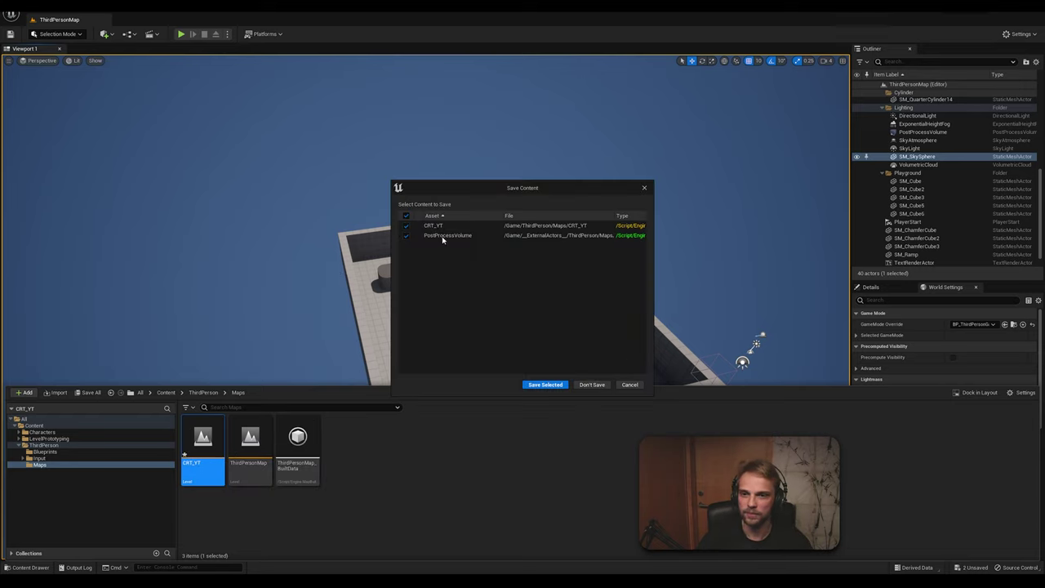
pyautogui.click(546, 385)
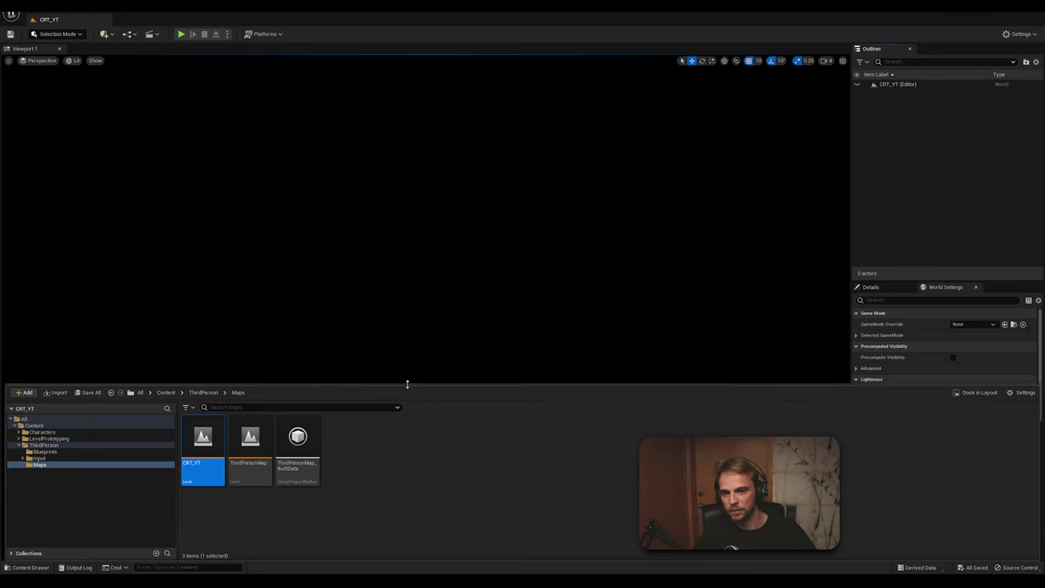
# Reduce the height of the content drawer, collapse it and show it again
pyautogui.moveTo(408, 386); pyautogui.dragTo(414, 457)
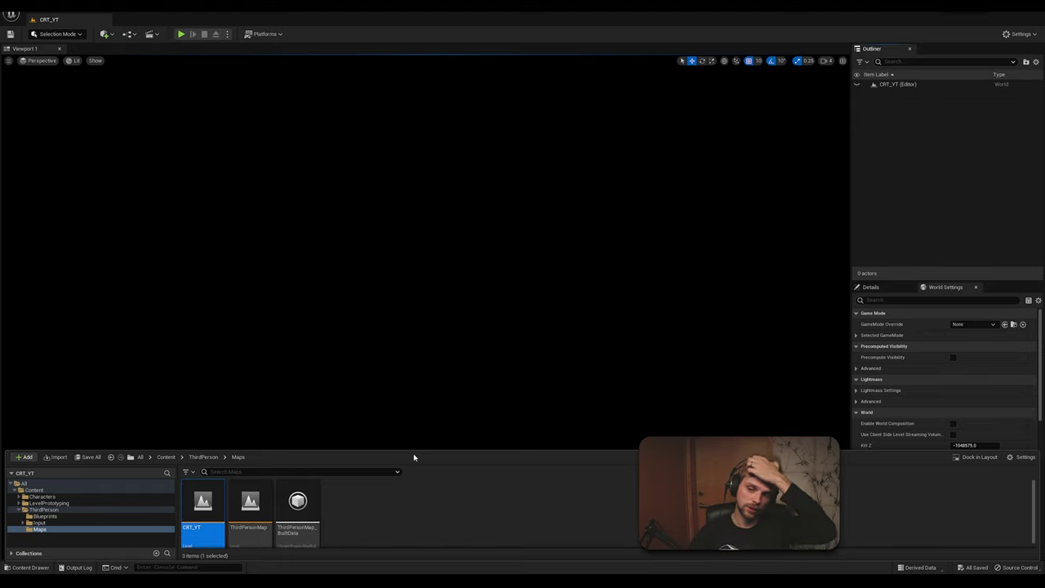
pyautogui.click(434, 272)
pyautogui.click(28, 566)
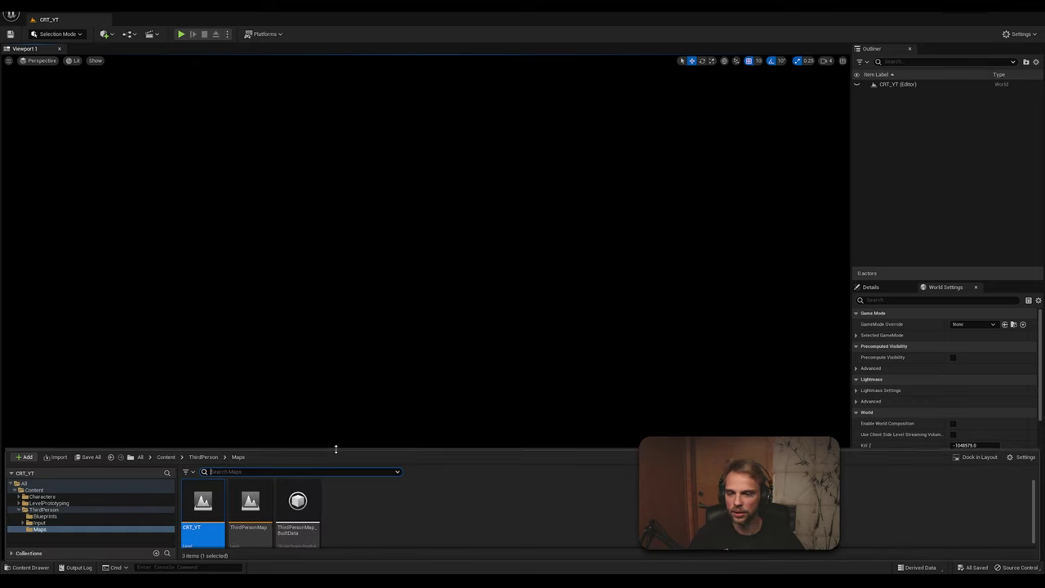
# Dock the content browser in the editor layout, enlarge it slightly and keep the Maps folder selected
pyautogui.moveTo(335, 451); pyautogui.dragTo(429, 404)
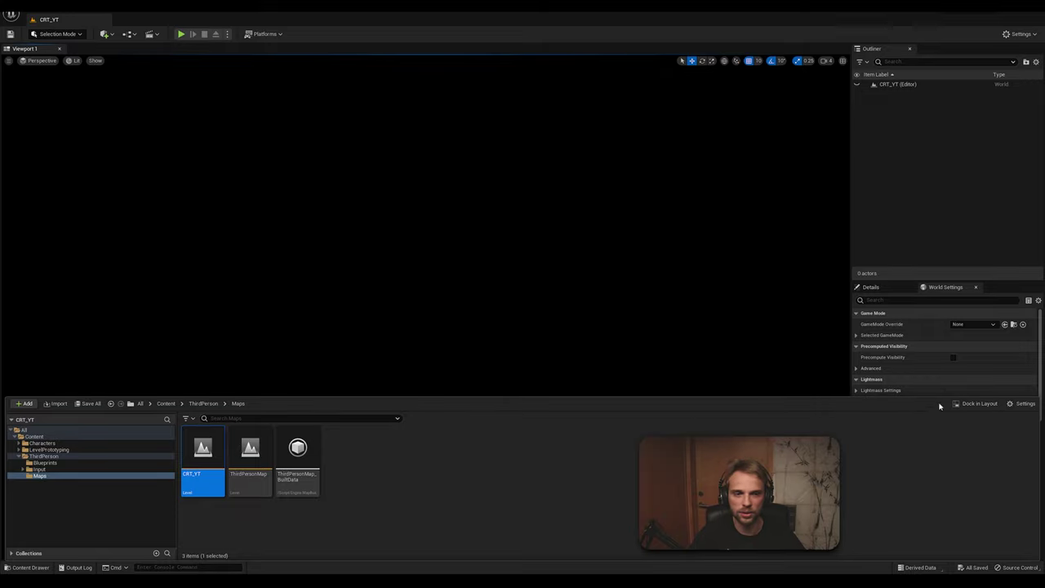
pyautogui.click(262, 265)
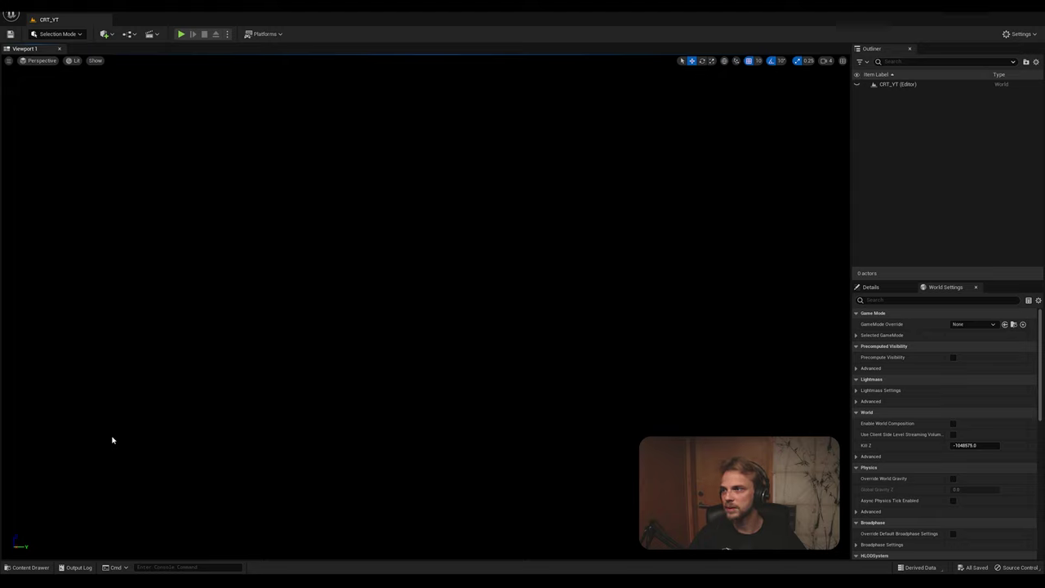
pyautogui.click(30, 566)
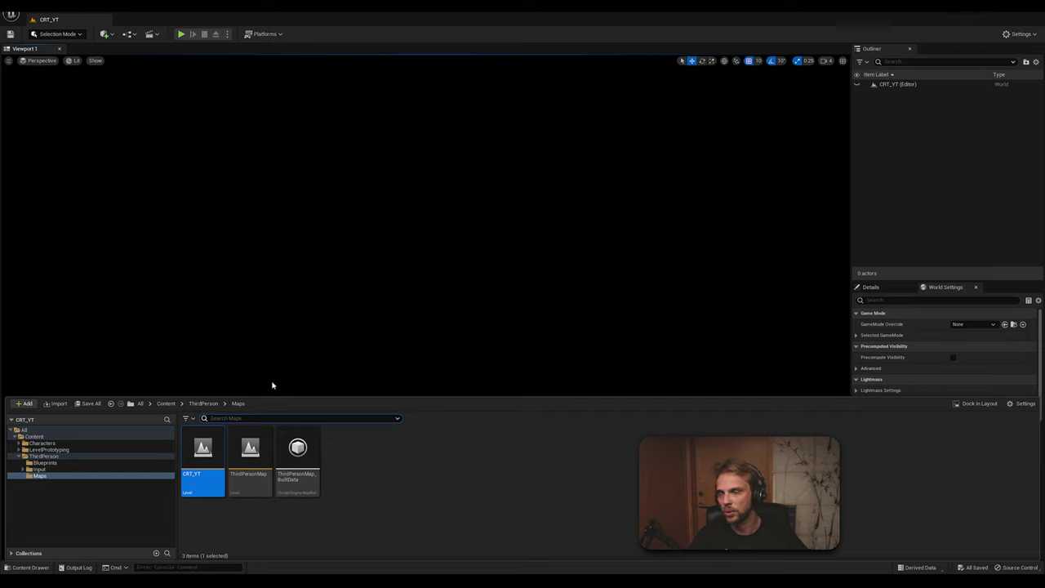
pyautogui.click(970, 404)
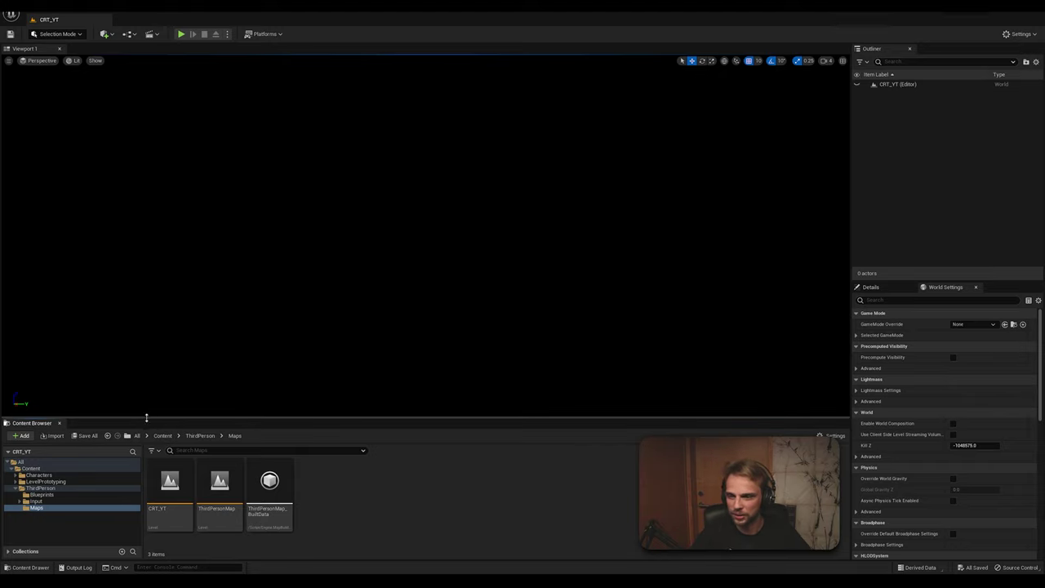
pyautogui.moveTo(146, 417); pyautogui.dragTo(149, 404)
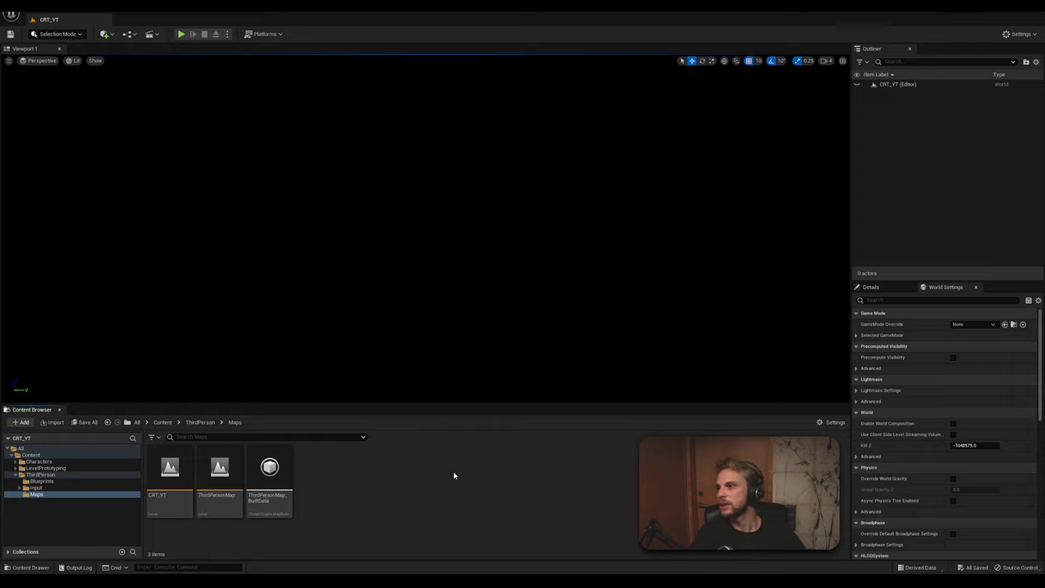
pyautogui.click(37, 494)
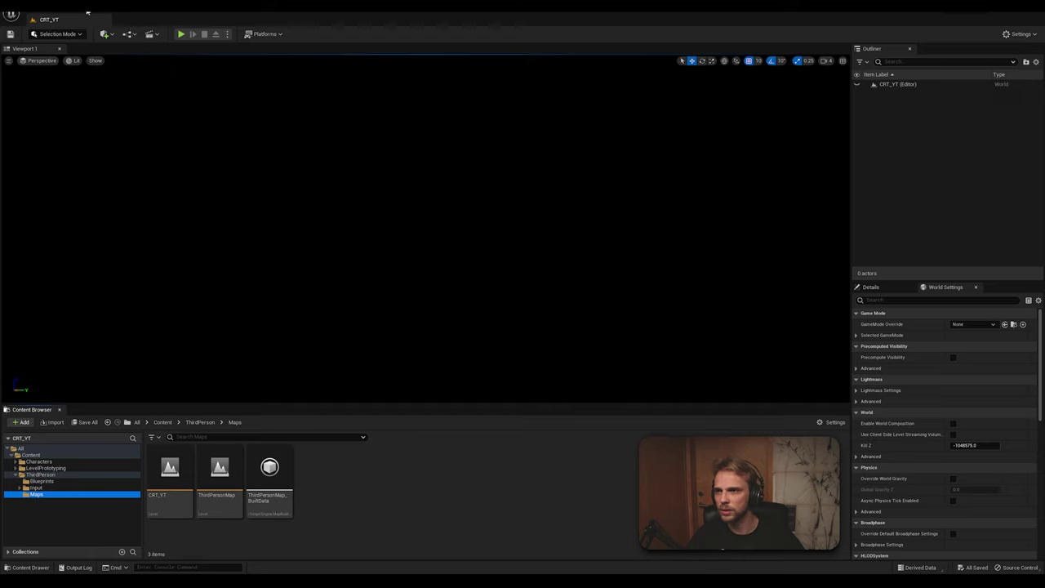
# Open the Env. Light Mixer and create a sky light, atmospheric light, sky atmosphere, volumetric cloud and height fog
pyautogui.click(93, 8)
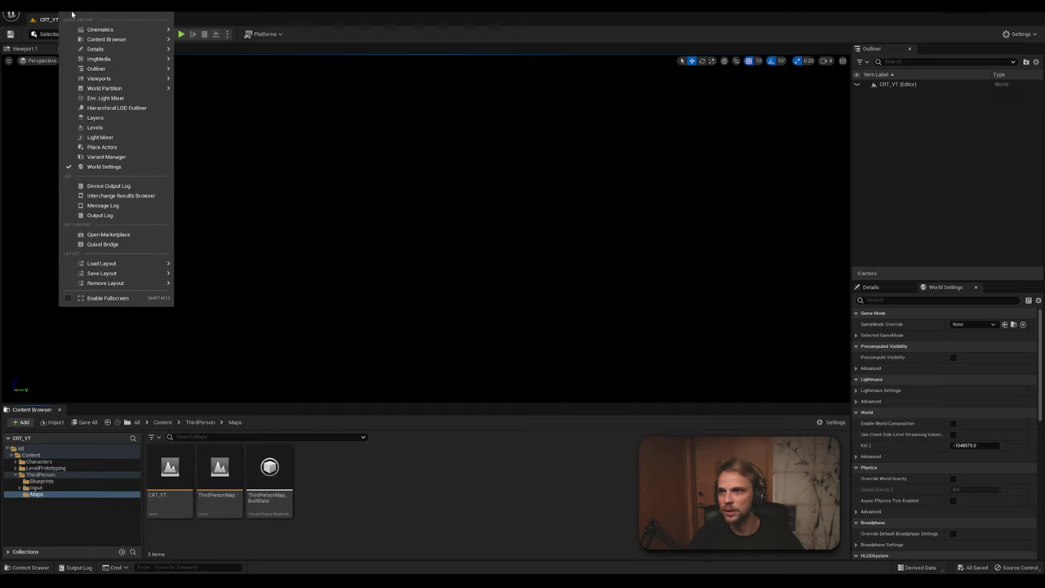
pyautogui.click(72, 14)
pyautogui.click(72, 13)
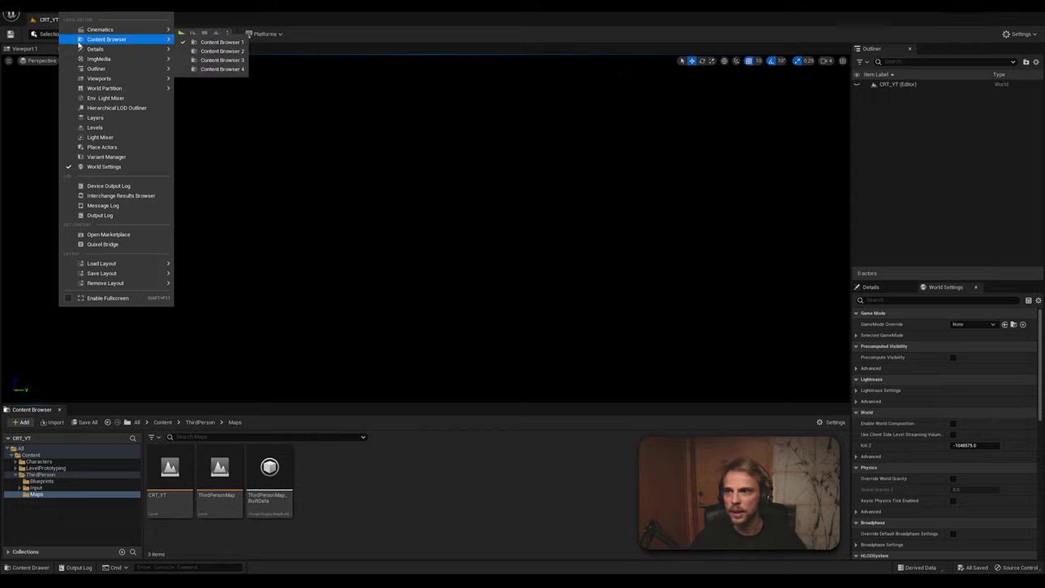
pyautogui.click(92, 99)
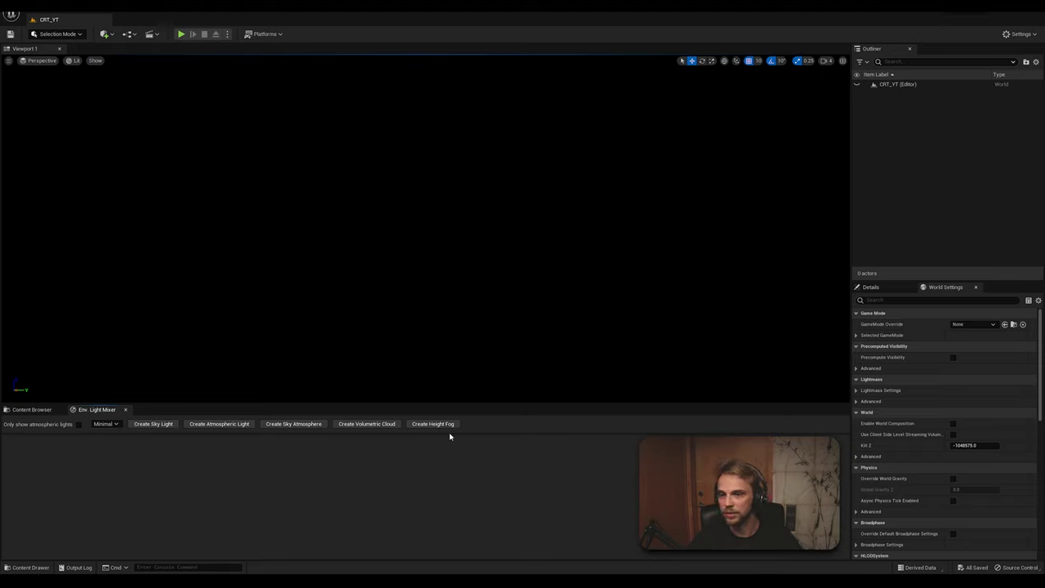
pyautogui.click(153, 430)
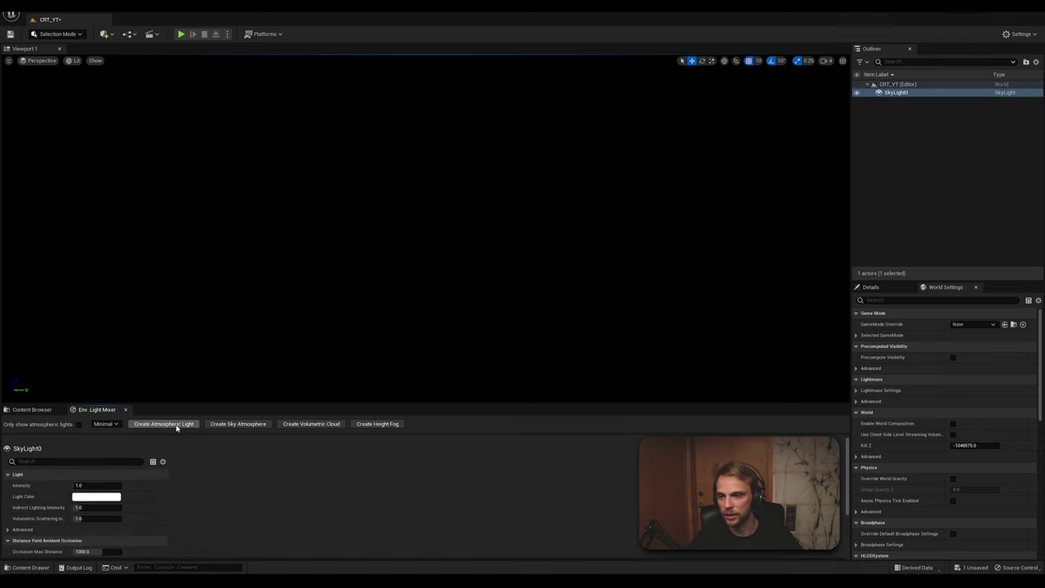
pyautogui.click(177, 425)
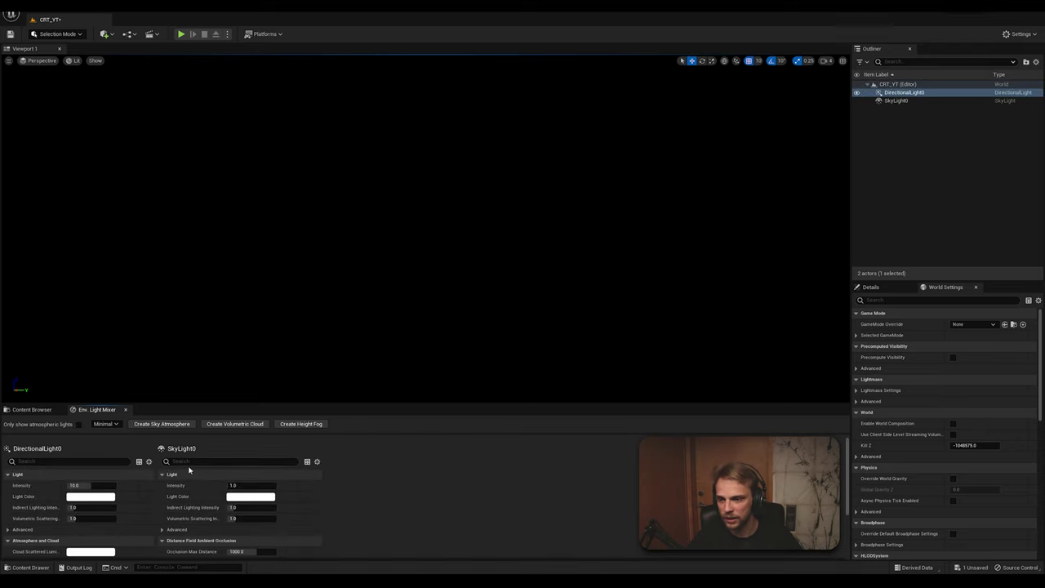
pyautogui.click(176, 427)
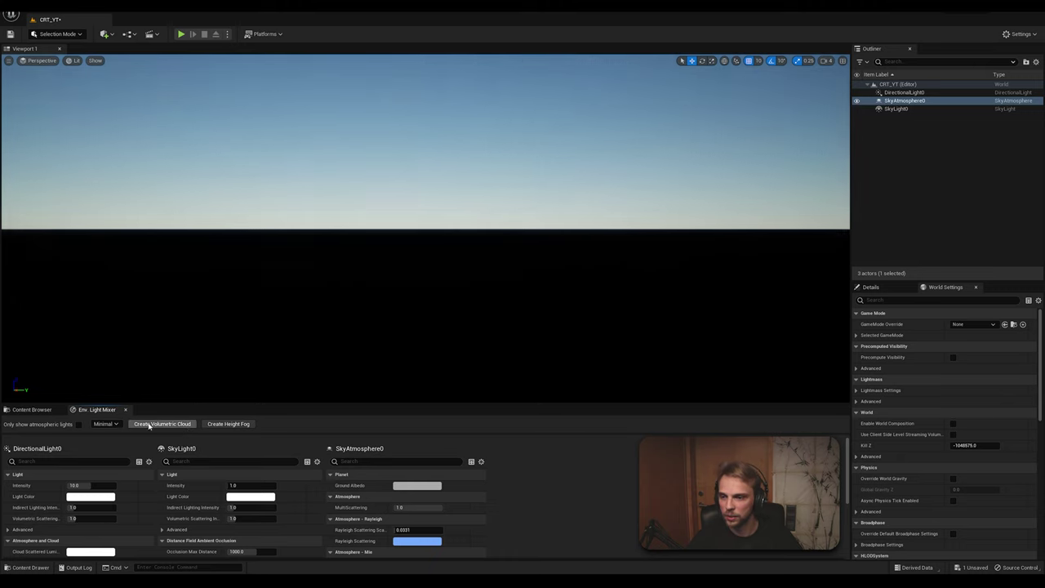
pyautogui.click(162, 423)
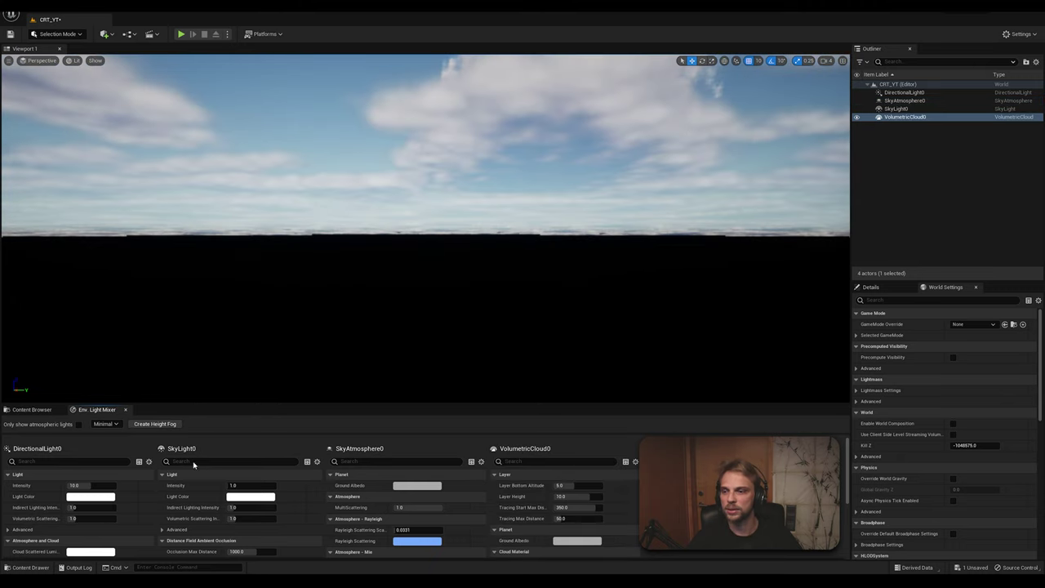
pyautogui.click(155, 424)
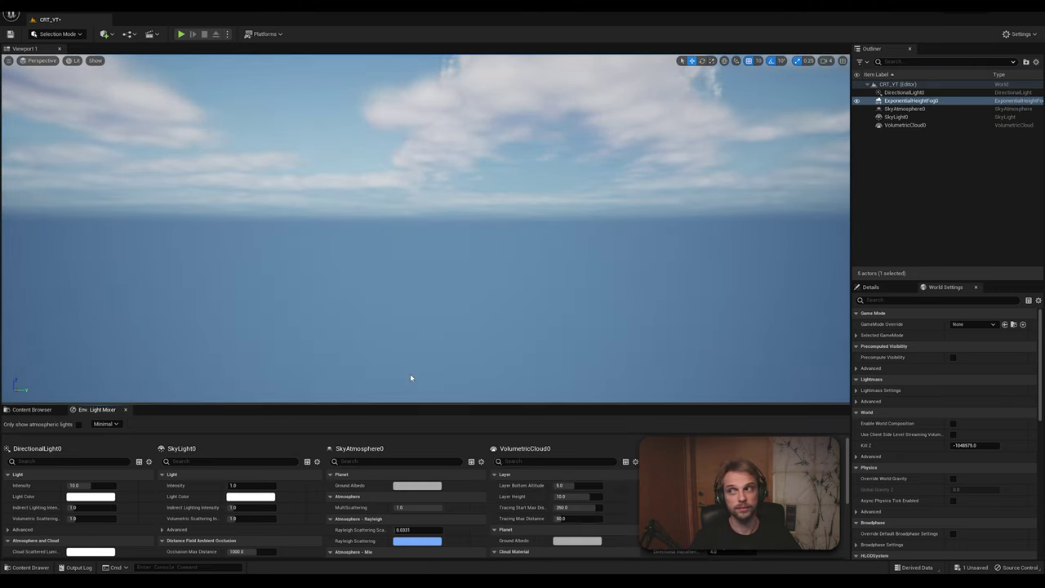
# Add a Plane shape to the level
pyautogui.moveTo(357, 321)
pyautogui.mouseDown(button='right')
pyautogui.moveTo(363, 220)
pyautogui.moveTo(364, 359)
pyautogui.moveTo(364, 330)
pyautogui.mouseUp(button='right')
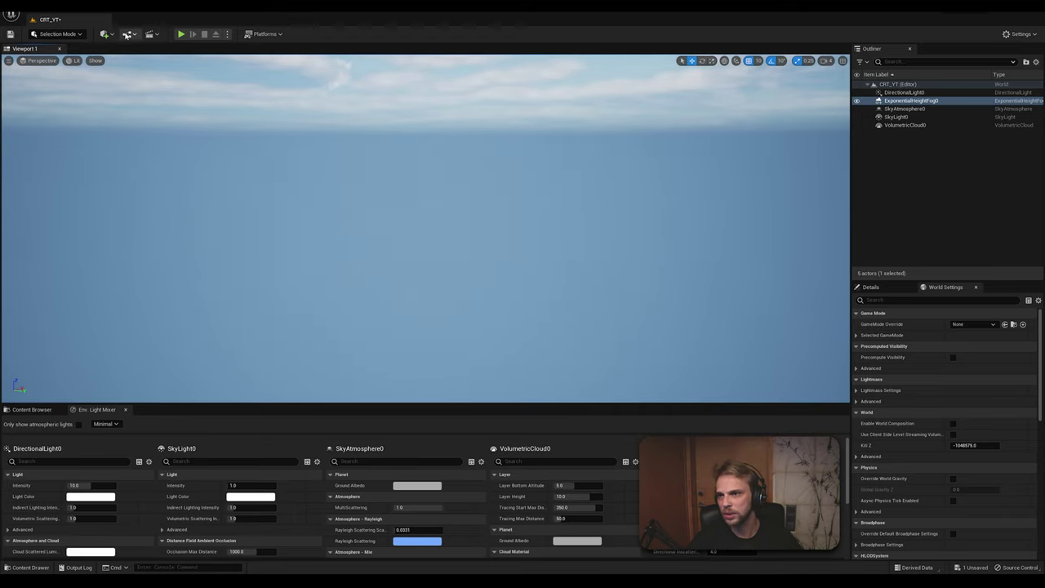
pyautogui.click(104, 35)
pyautogui.moveTo(123, 105)
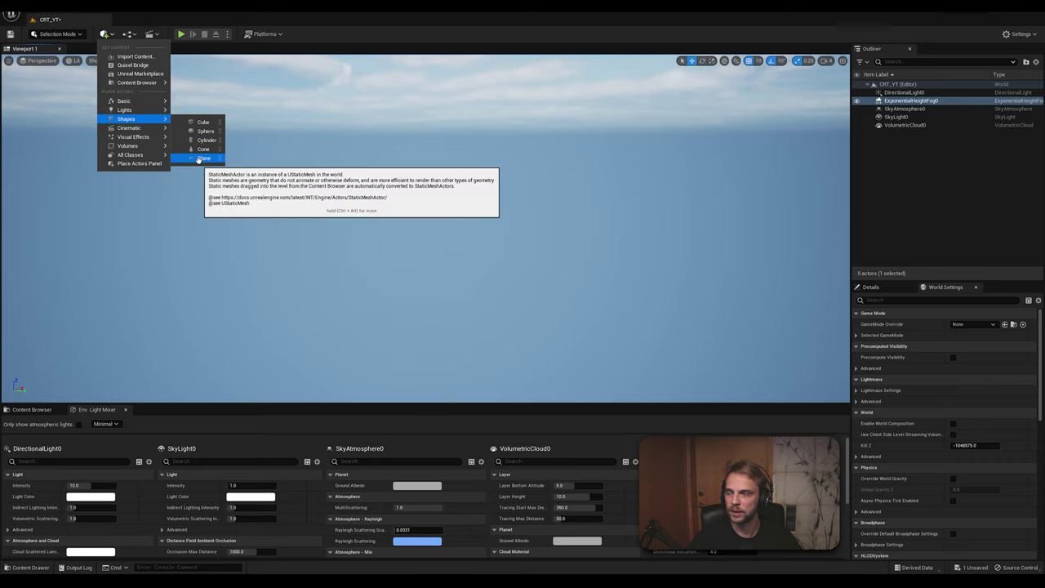
pyautogui.click(200, 158)
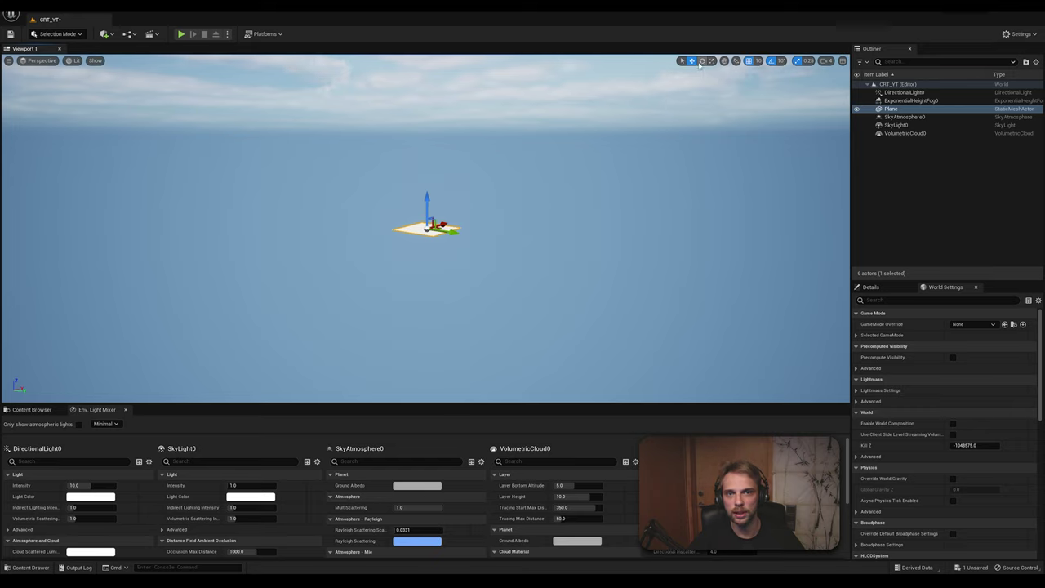
# Show the plane's details and set its location to 0, 0, 0
pyautogui.click(870, 289)
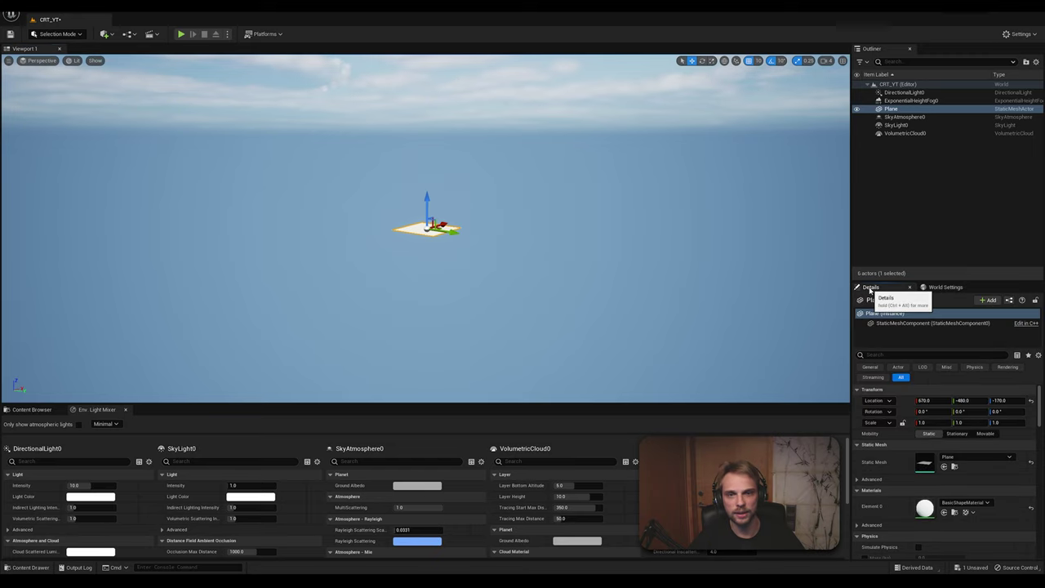
pyautogui.click(423, 251)
pyautogui.click(420, 227)
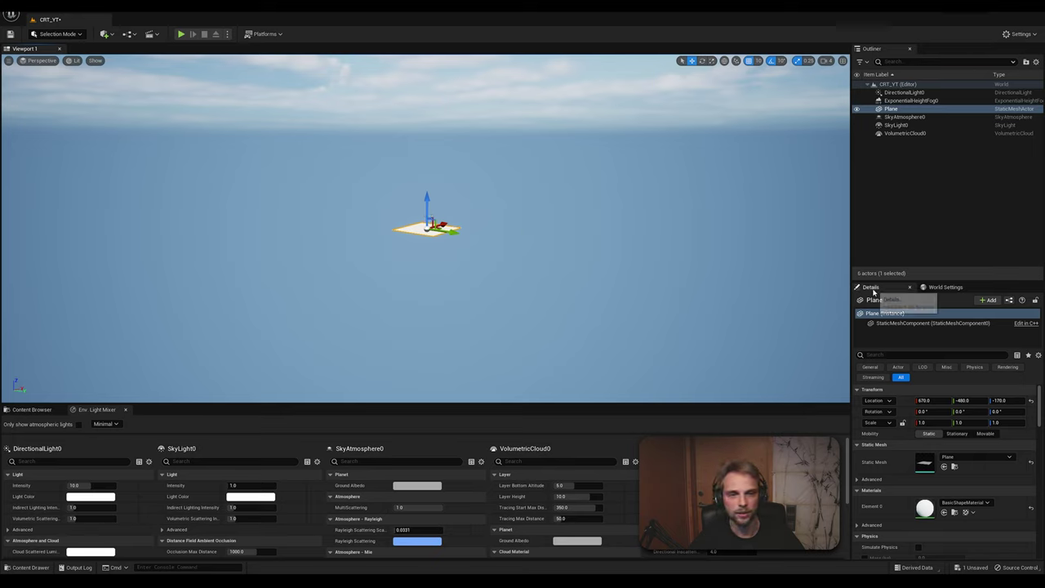
pyautogui.click(932, 399)
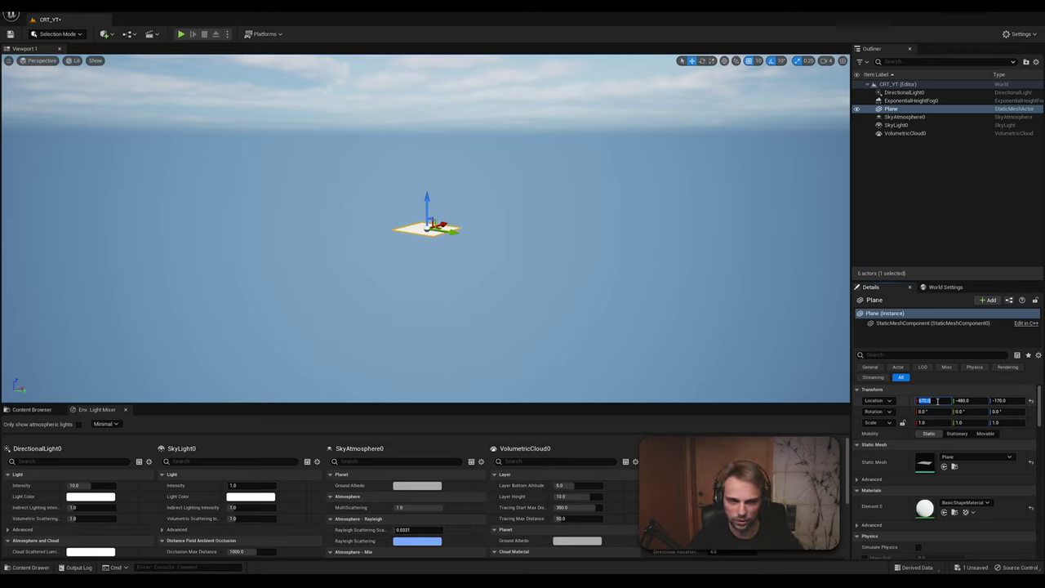
pyautogui.press('Tab')
pyautogui.write('0')
pyautogui.press('Tab')
pyautogui.write('0')
pyautogui.press('Tab')
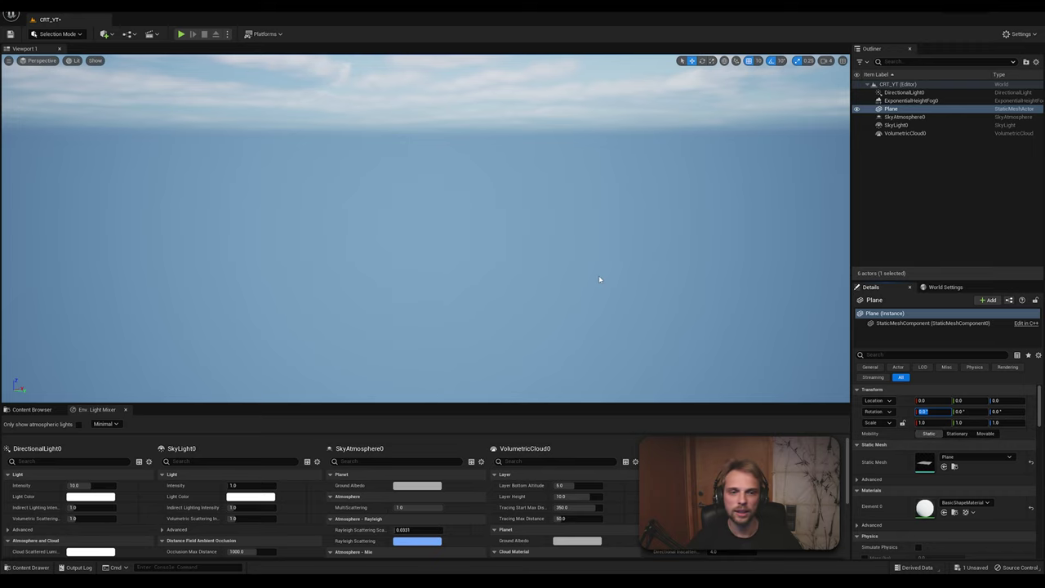
# Focus on the plane and set its X and Y scale to 1000 so it serves as the ground
pyautogui.moveTo(595, 279); pyautogui.dragTo(602, 311, button='right')
pyautogui.click(888, 109)
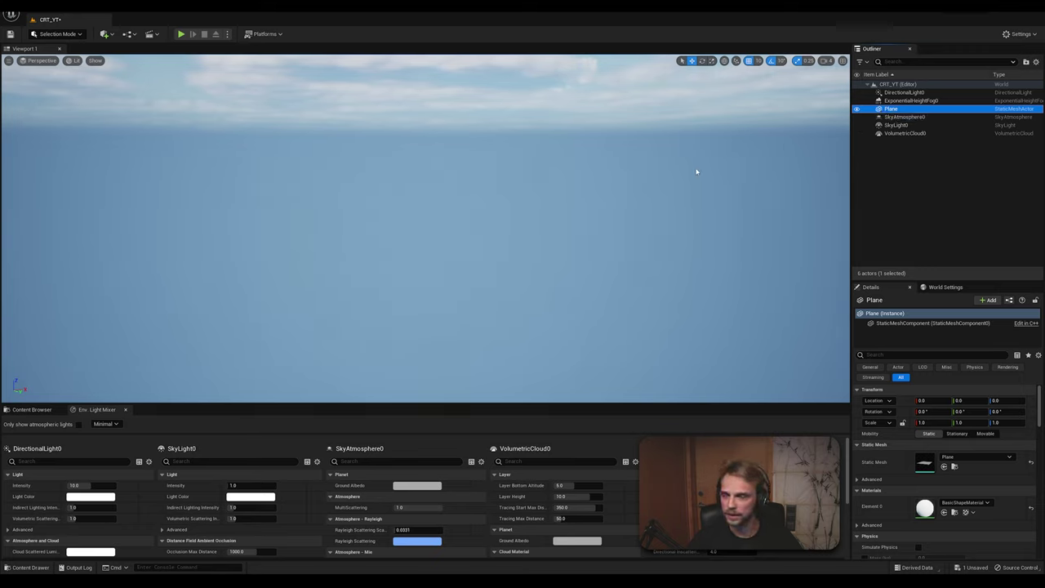
pyautogui.press('f')
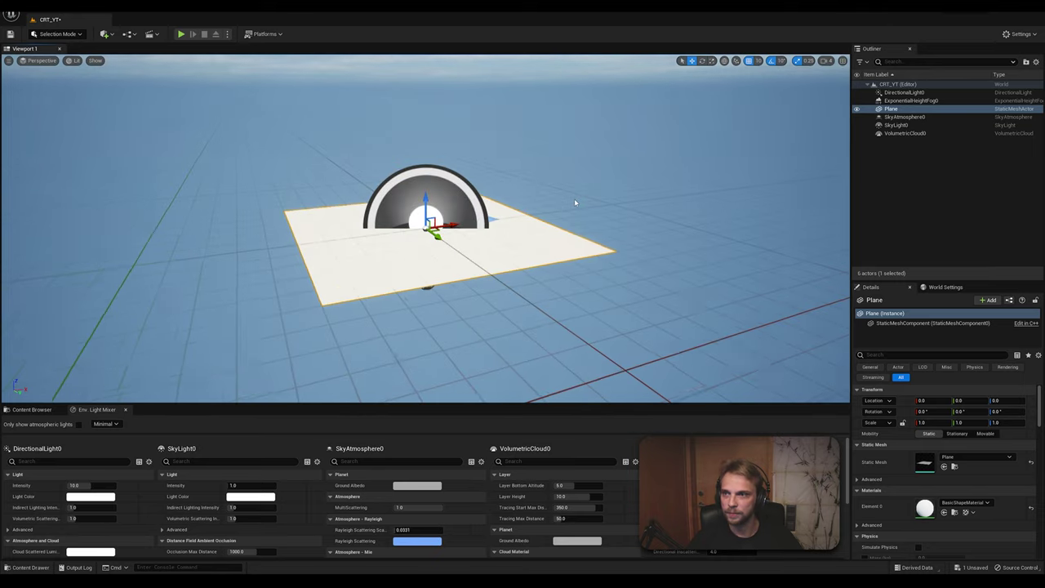
pyautogui.moveTo(573, 202)
pyautogui.mouseDown(button='right')
pyautogui.moveTo(678, 163)
pyautogui.moveTo(620, 200)
pyautogui.moveTo(575, 213)
pyautogui.mouseUp(button='right')
pyautogui.press('s')
pyautogui.press('f')
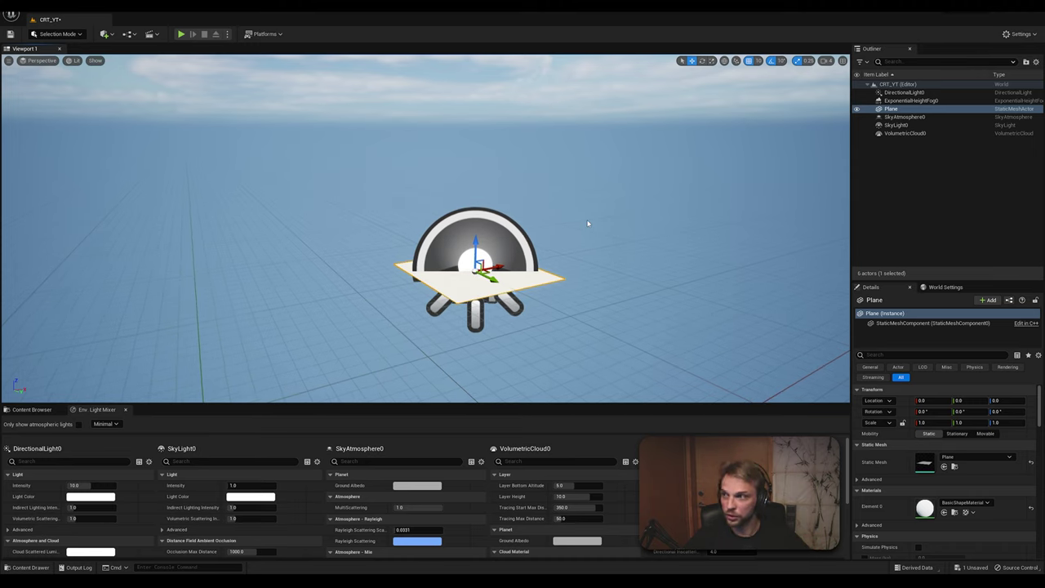
pyautogui.click(933, 422)
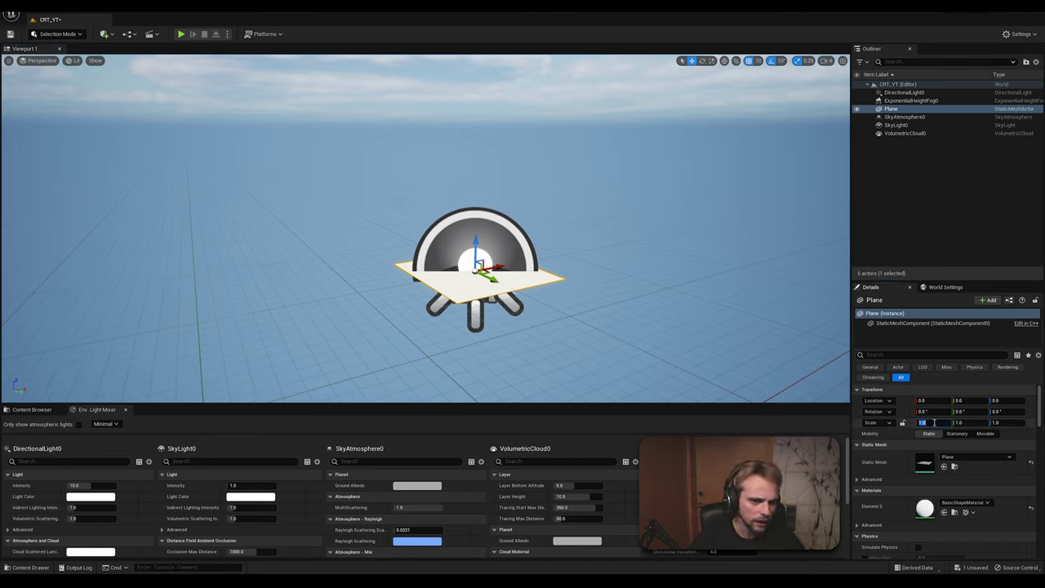
pyautogui.write('1000')
pyautogui.press('Tab')
pyautogui.write('1000')
pyautogui.press('Tab')
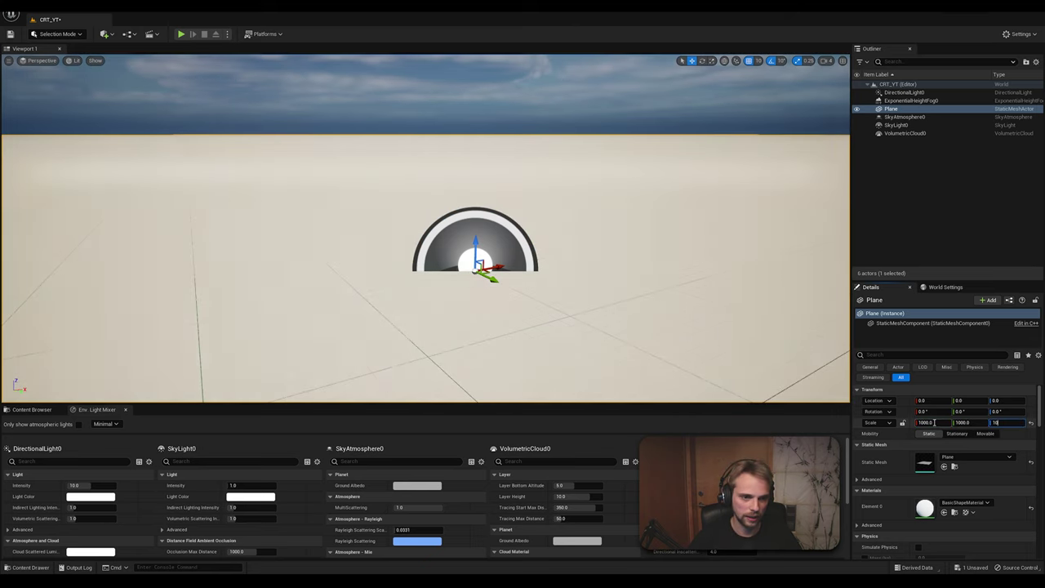
# Deselect the plane and bring the Content Browser back to the front
pyautogui.moveTo(685, 278); pyautogui.dragTo(584, 124, button='right')
pyautogui.press('s')
pyautogui.click(585, 123)
pyautogui.moveTo(508, 210); pyautogui.dragTo(537, 229, button='right')
pyautogui.press('w')
pyautogui.press('s')
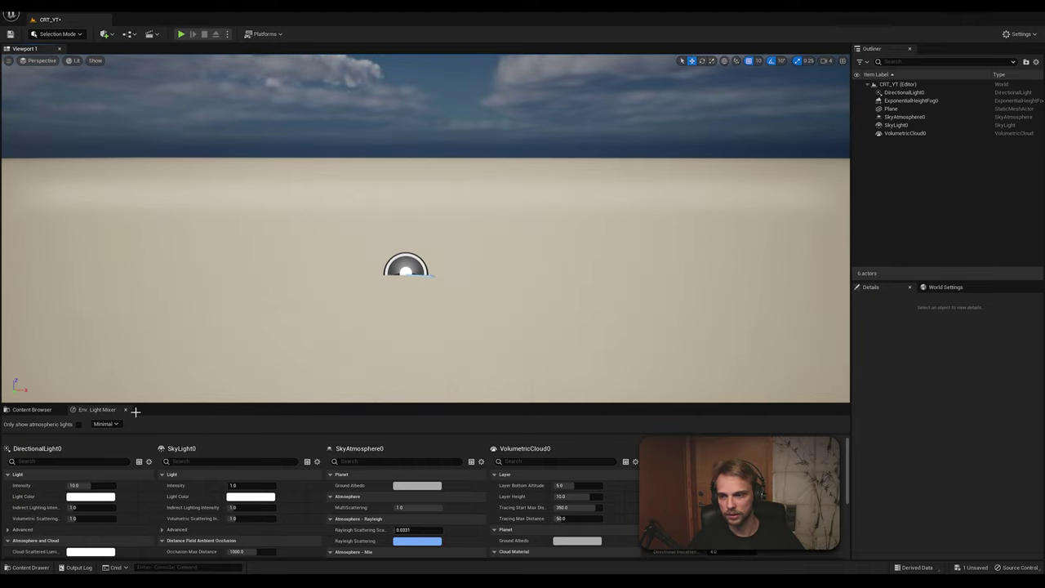
pyautogui.click(32, 409)
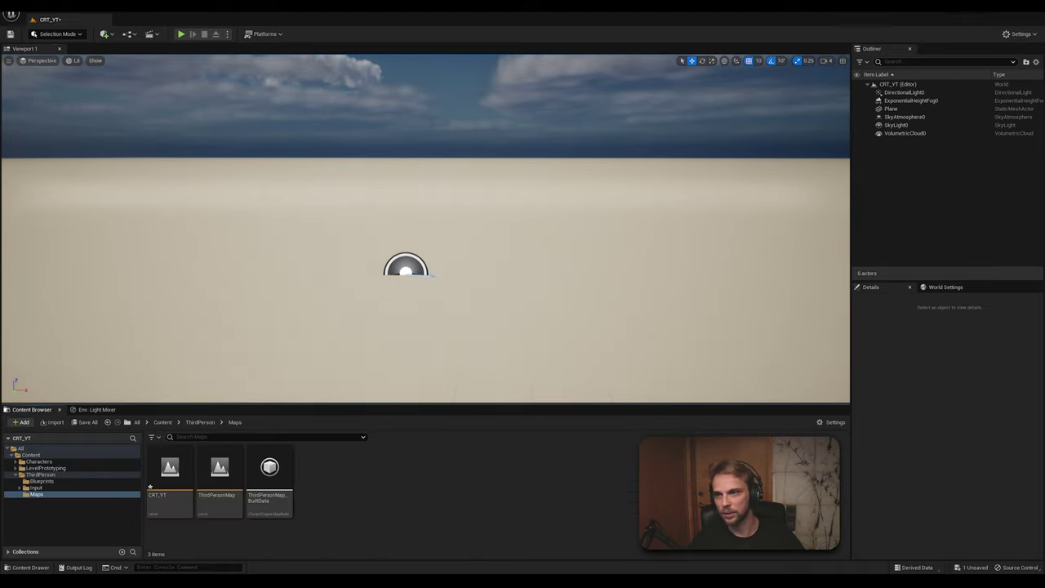
# Play-test the level with the third-person character on the ground plane, and stop the session
pyautogui.click(181, 33)
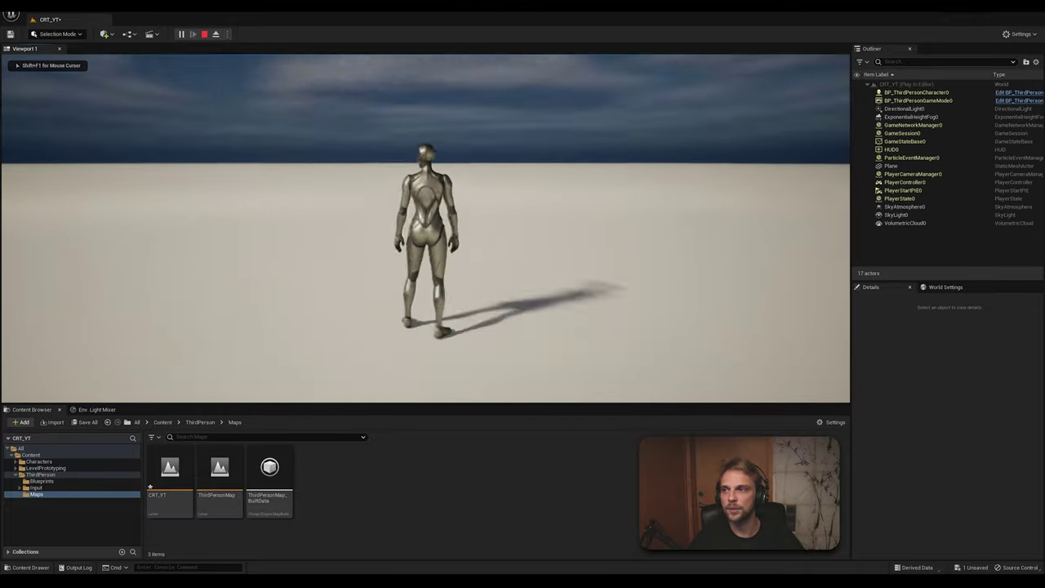
pyautogui.press('a')
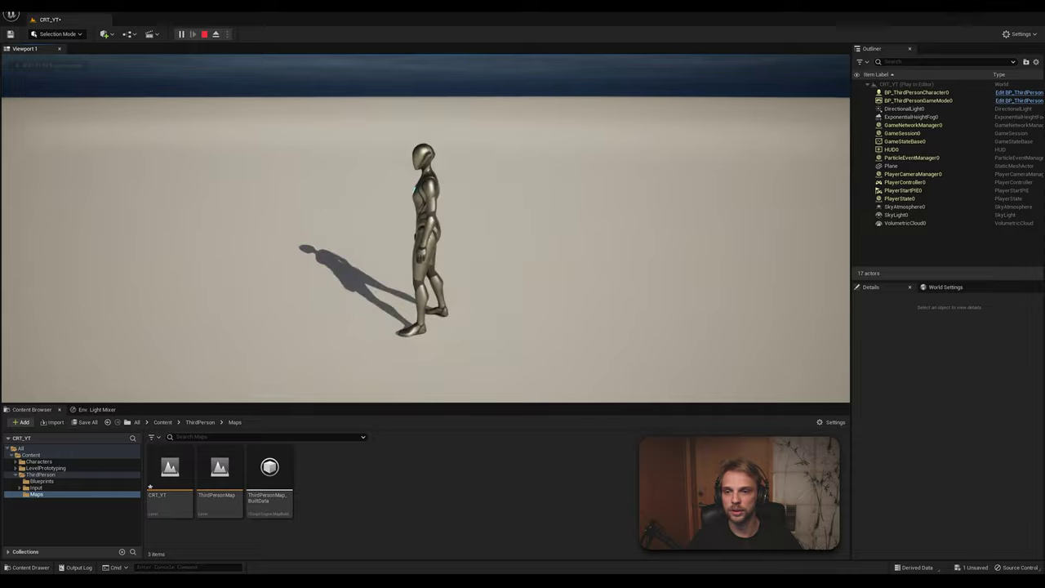
pyautogui.press('Escape')
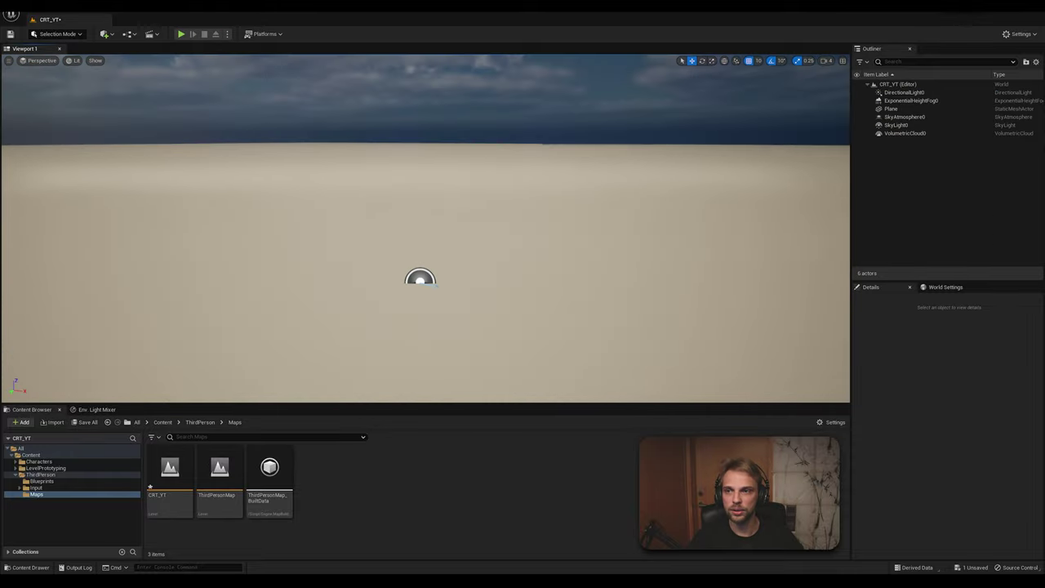
# Add a Player Start actor to the level above the ground plane
pyautogui.moveTo(426, 228); pyautogui.dragTo(444, 247, button='right')
pyautogui.press('w')
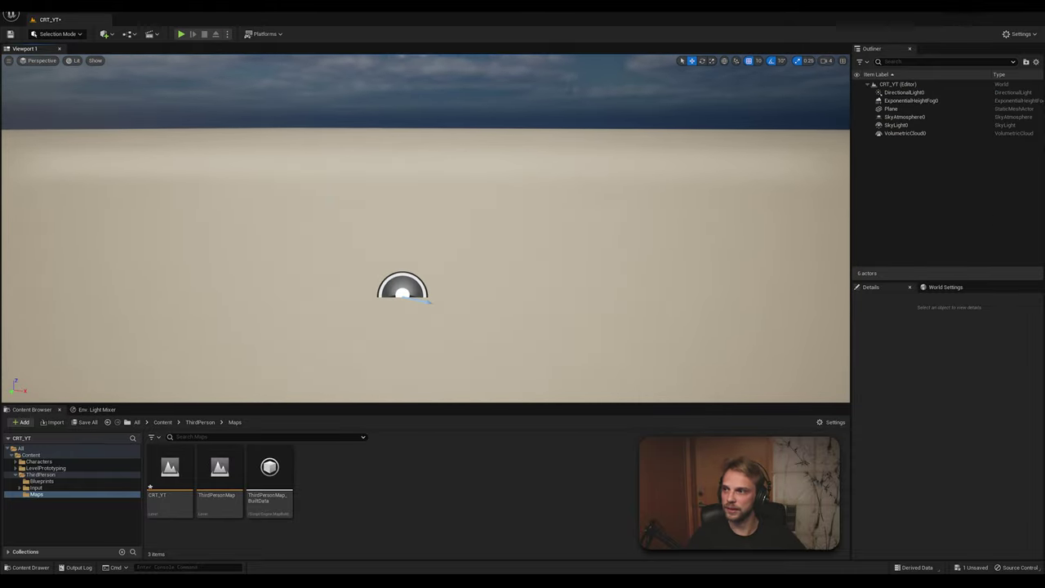
pyautogui.click(110, 37)
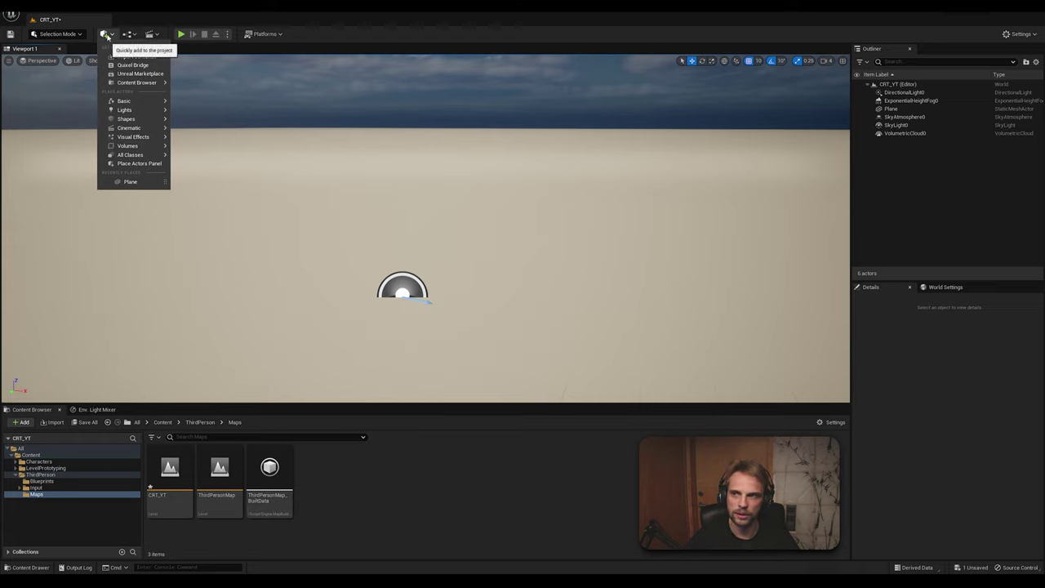
pyautogui.moveTo(120, 103)
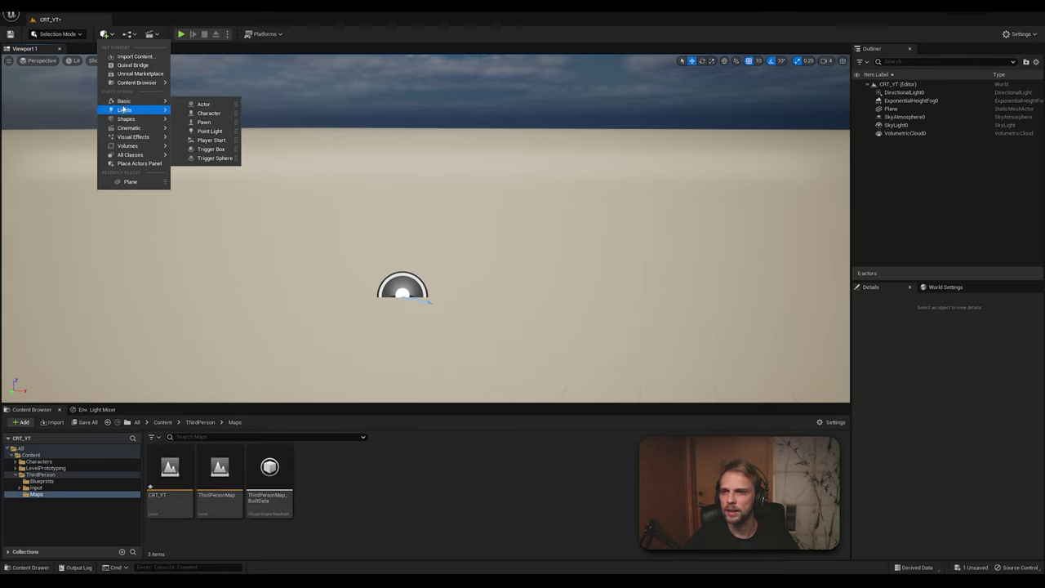
pyautogui.click(210, 141)
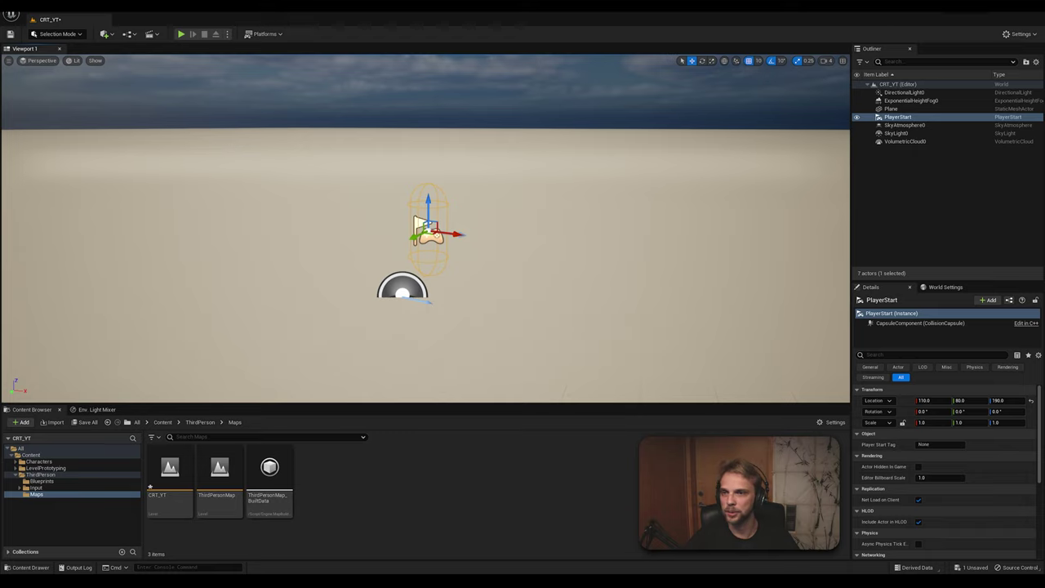
# Move the Player Start across the ground plane to X -430 and Y 430
pyautogui.moveTo(413, 238); pyautogui.dragTo(247, 315)
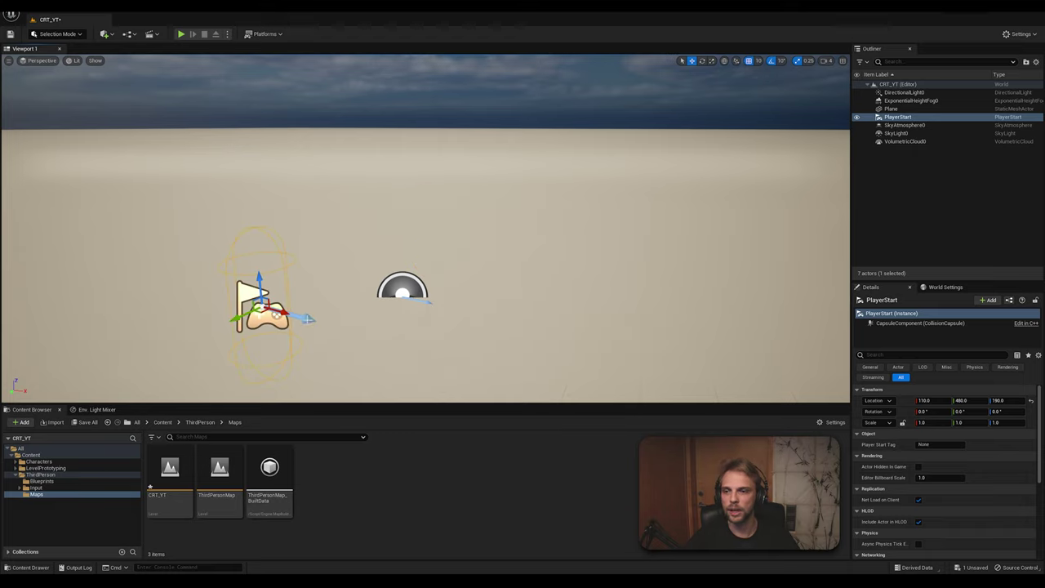
pyautogui.moveTo(343, 327)
pyautogui.mouseDown()
pyautogui.moveTo(310, 323)
pyautogui.moveTo(337, 335)
pyautogui.mouseUp()
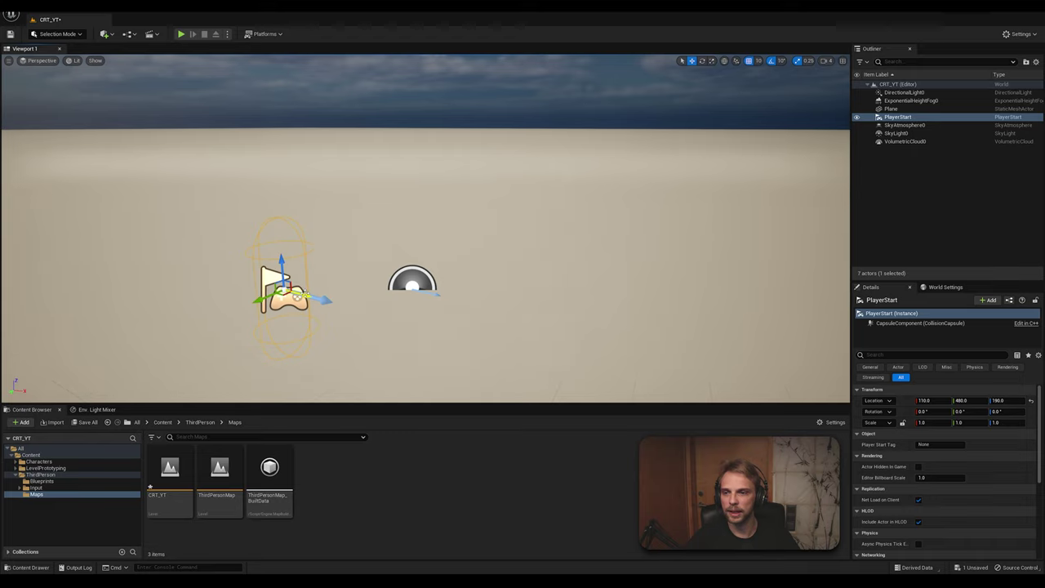
pyautogui.moveTo(299, 295); pyautogui.dragTo(94, 126)
# Play-test the level from the moved Player Start, running and jumping with the character, and stop the session
pyautogui.click(181, 34)
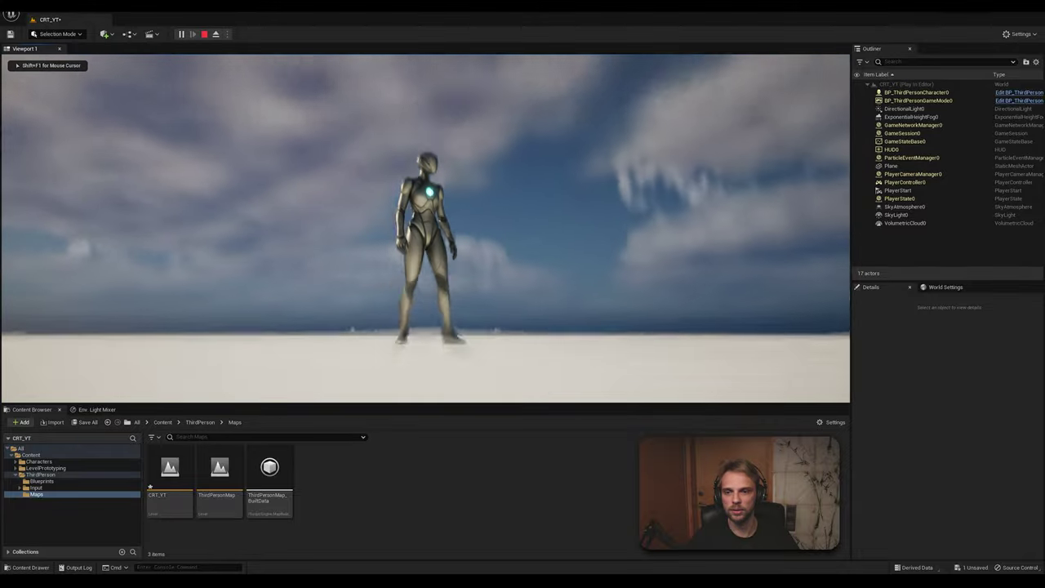
pyautogui.press('w')
pyautogui.press('space')
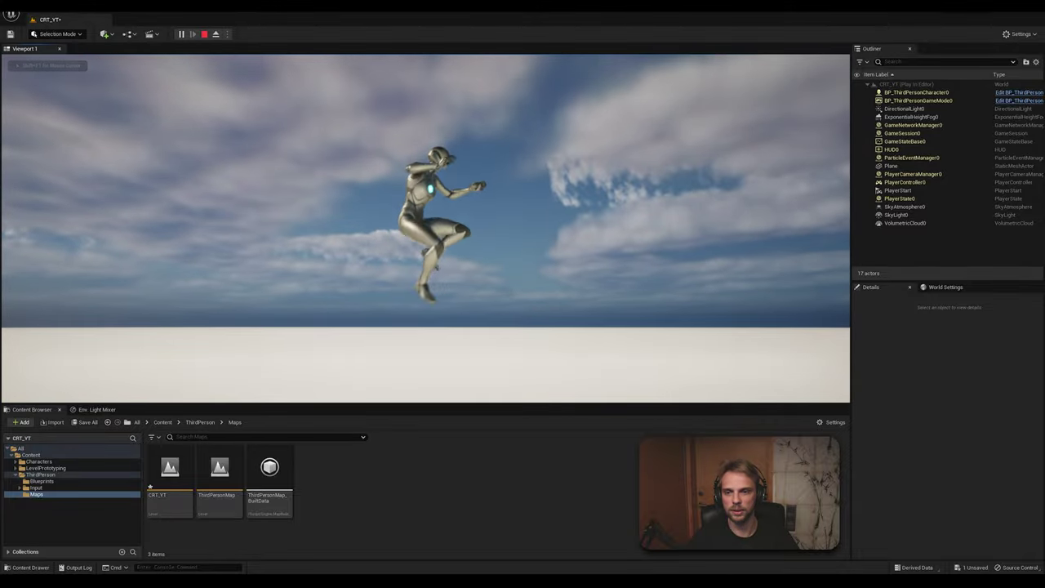
pyautogui.press('w')
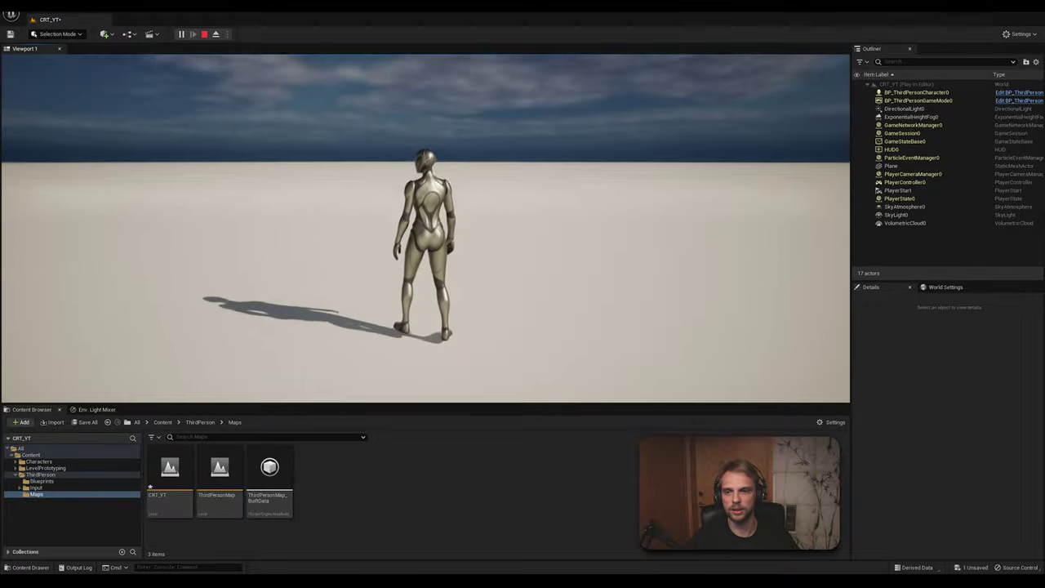
pyautogui.press('w')
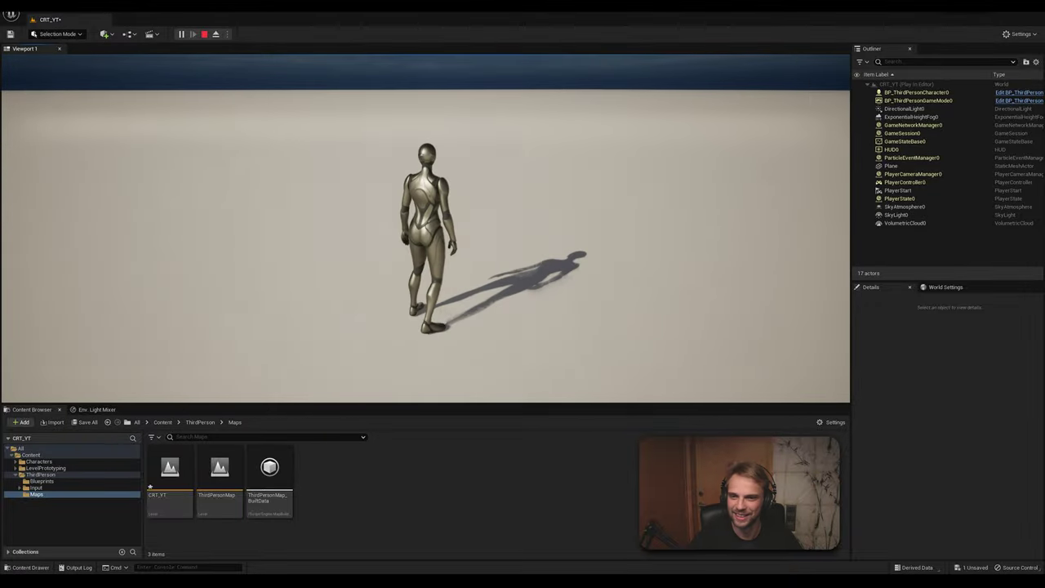
pyautogui.press('s')
pyautogui.press('d')
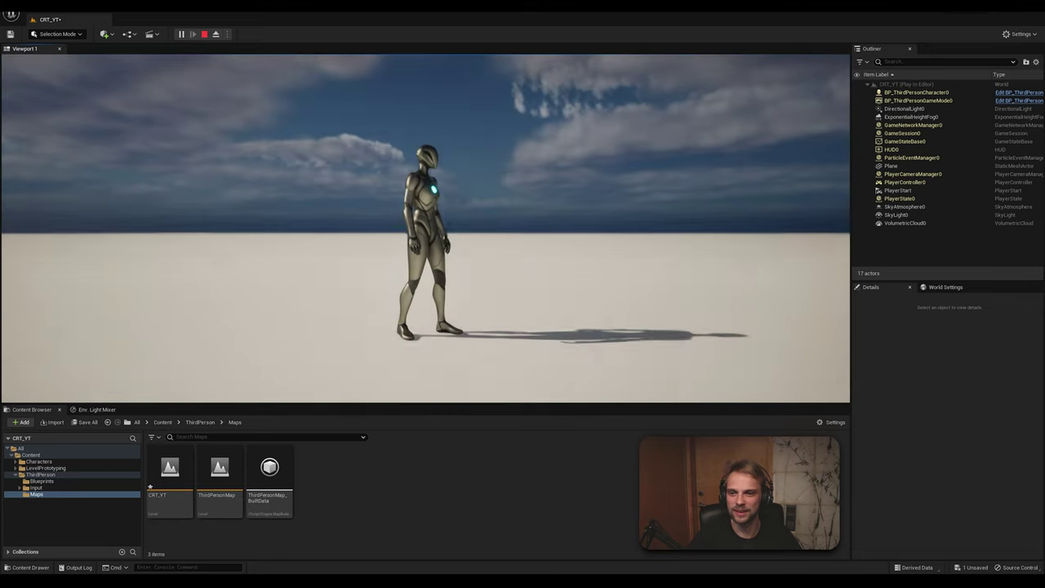
pyautogui.press('Escape')
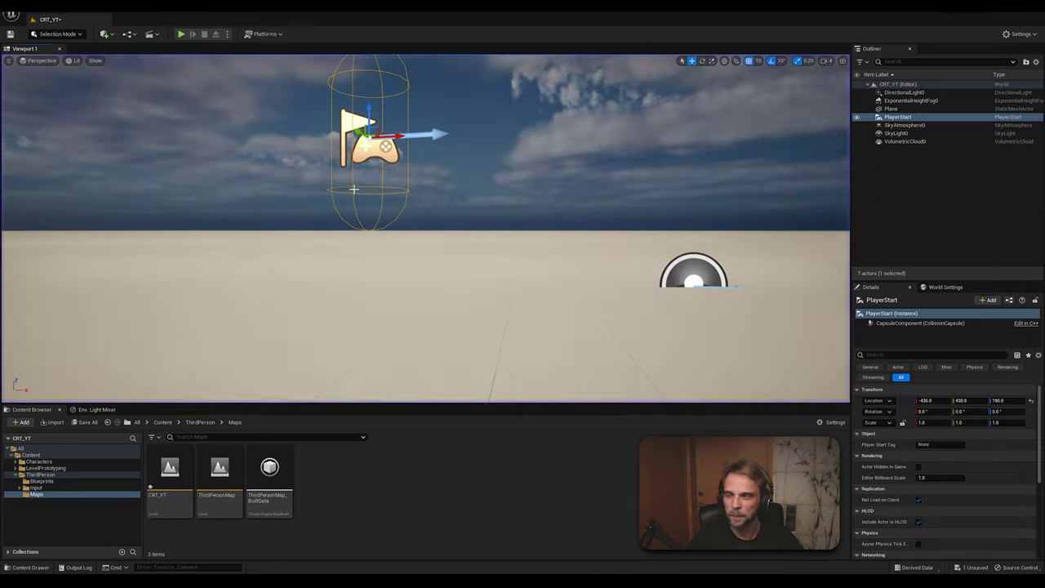
# Raise the Player Start to a Z location of 270 and briefly play-test the drop onto the ground
pyautogui.press('d')
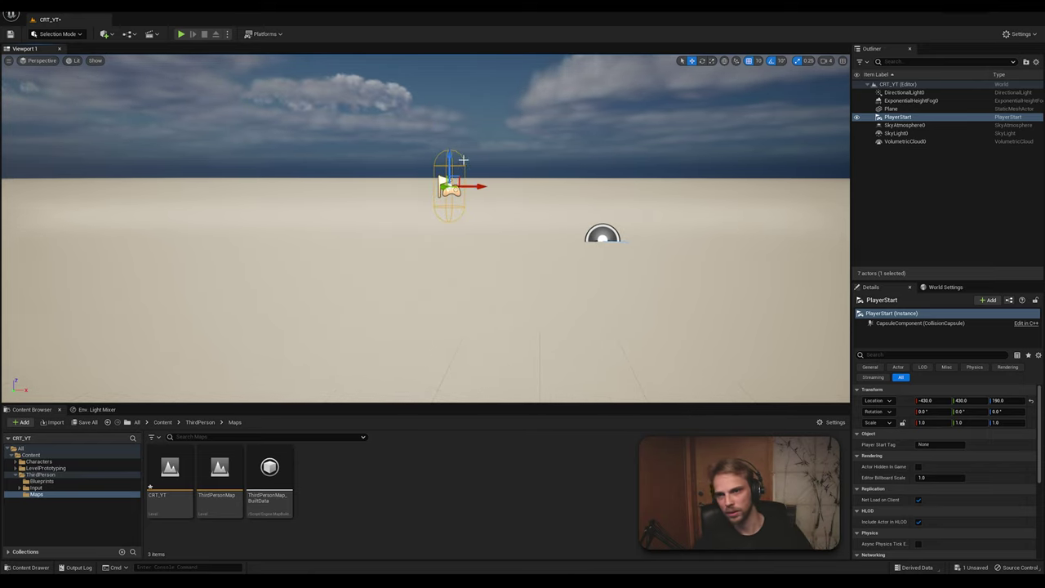
pyautogui.moveTo(454, 164); pyautogui.dragTo(455, 131)
pyautogui.click(182, 35)
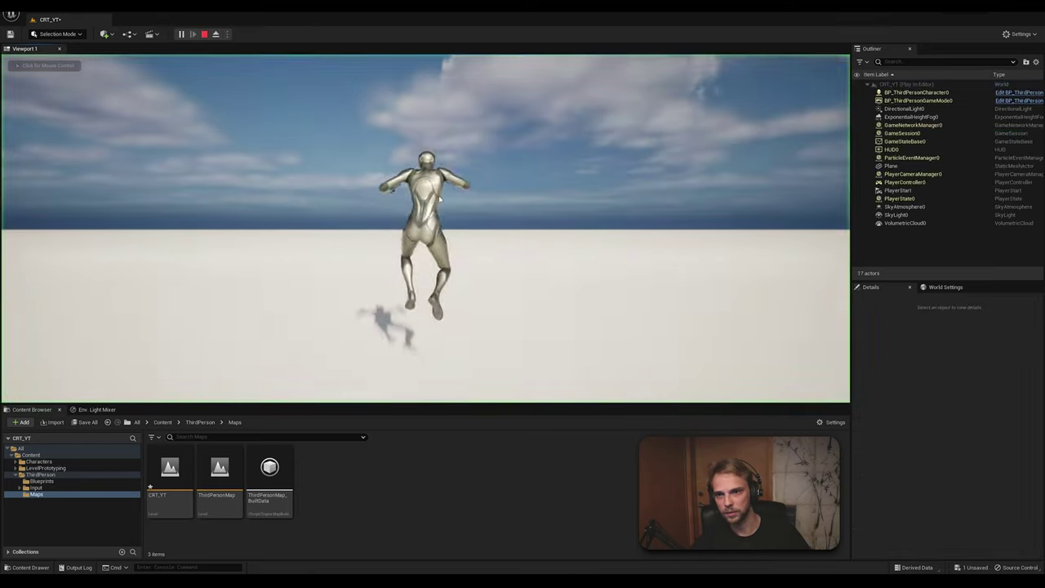
pyautogui.press('Escape')
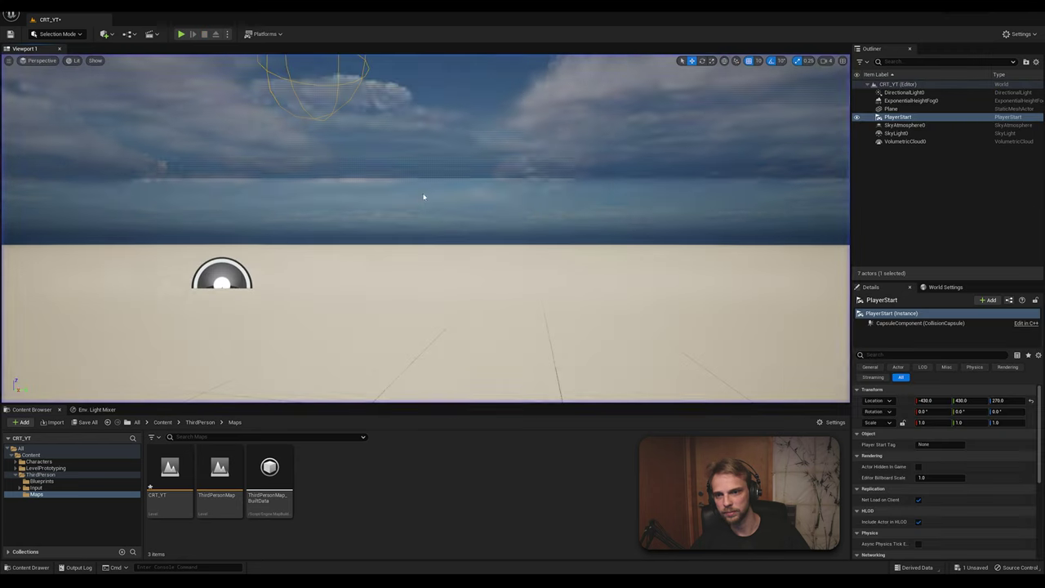
pyautogui.press('s')
pyautogui.moveTo(424, 196)
pyautogui.mouseDown(button='right')
pyautogui.moveTo(400, 219)
pyautogui.moveTo(380, 217)
pyautogui.moveTo(433, 202)
pyautogui.mouseUp(button='right')
pyautogui.press('d')
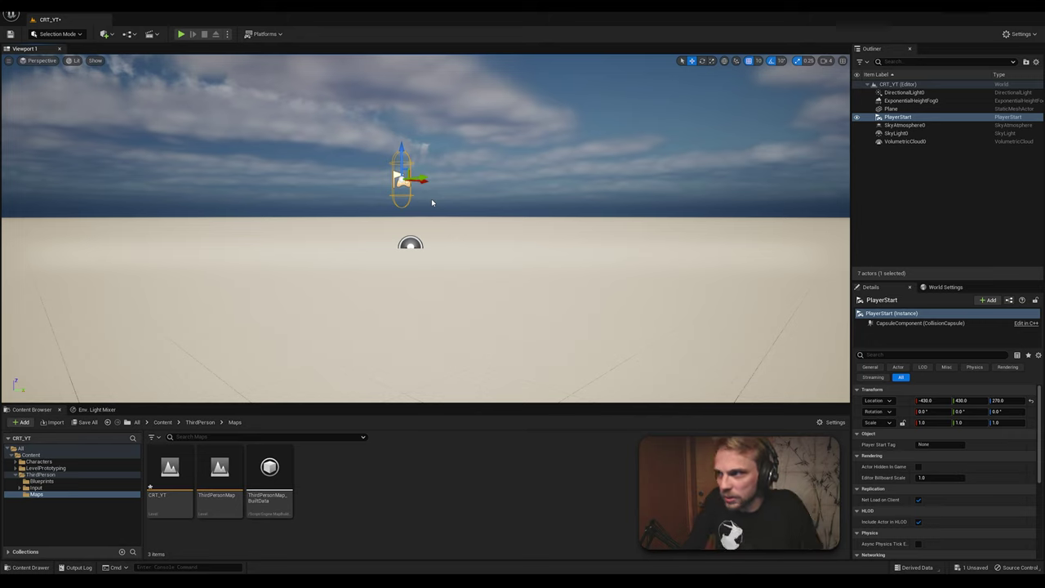
# Create a folder named Nakagin in the project's Content folder and open it
pyautogui.click(31, 455)
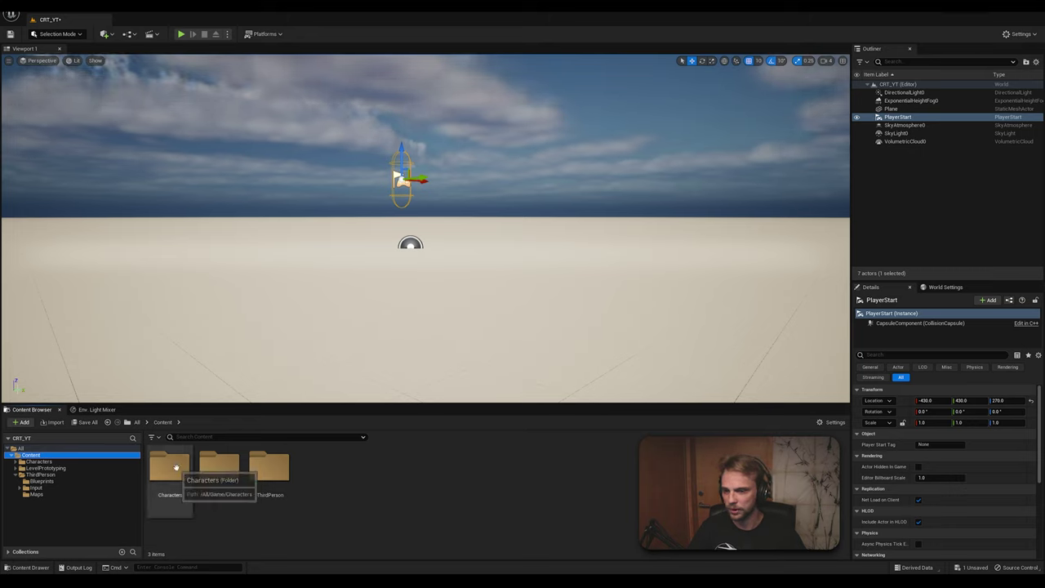
pyautogui.click(218, 469)
pyautogui.click(269, 470)
pyautogui.click(317, 485)
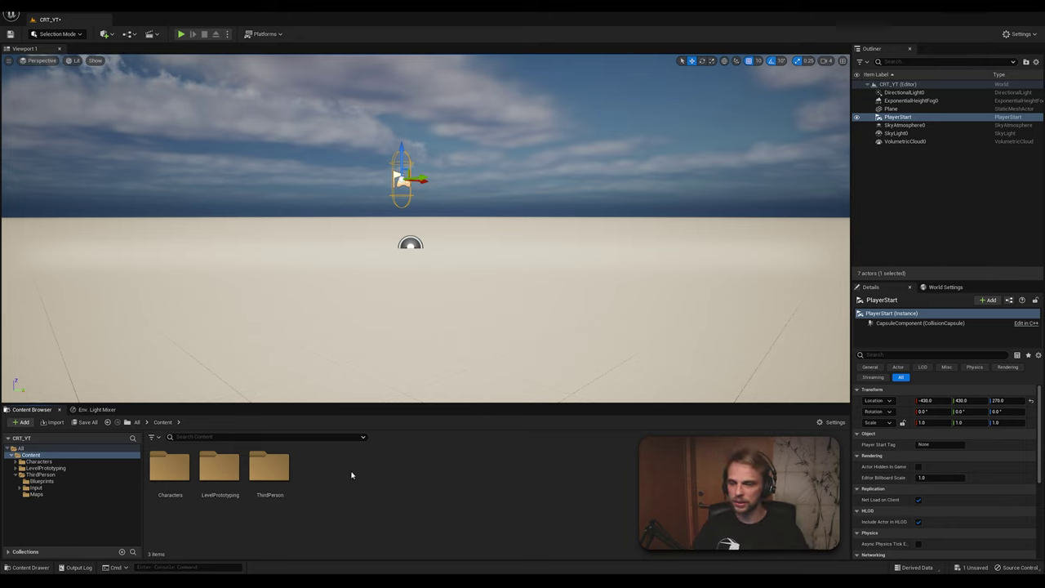
pyautogui.rightClick(350, 470)
pyautogui.click(324, 495)
pyautogui.rightClick(324, 495)
pyautogui.moveTo(363, 490)
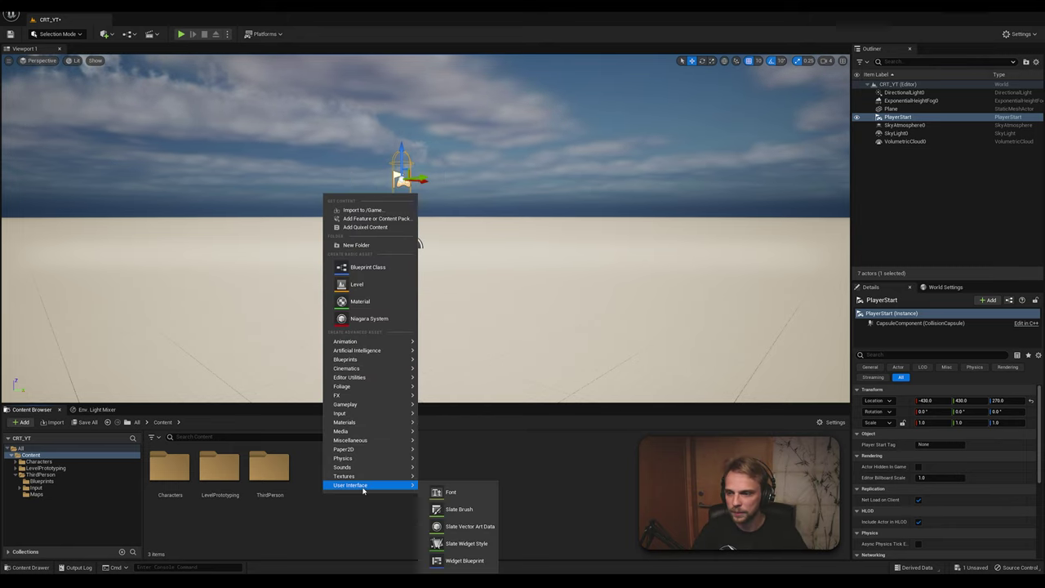
pyautogui.click(359, 244)
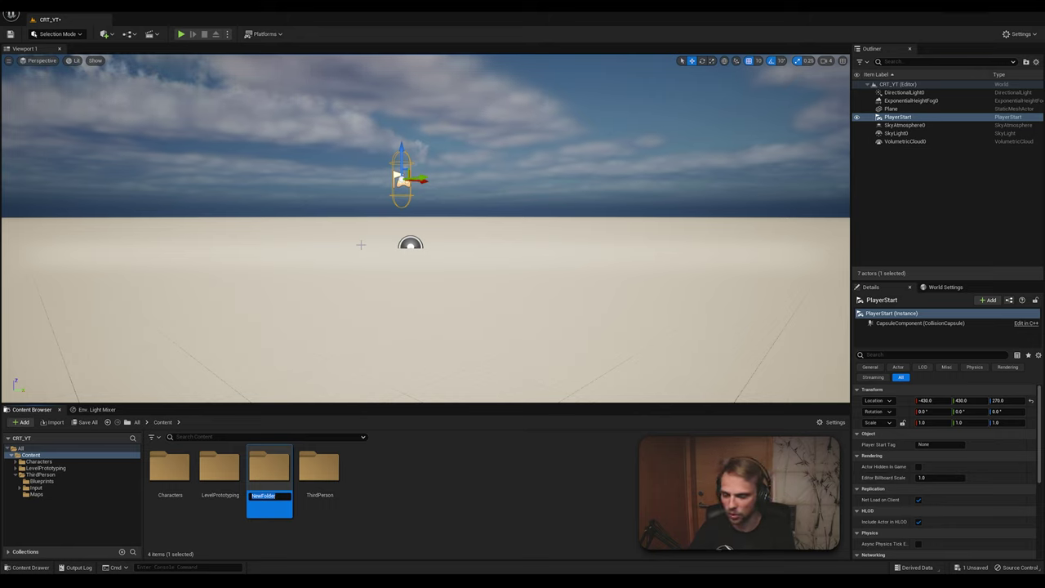
pyautogui.write('Nakagin')
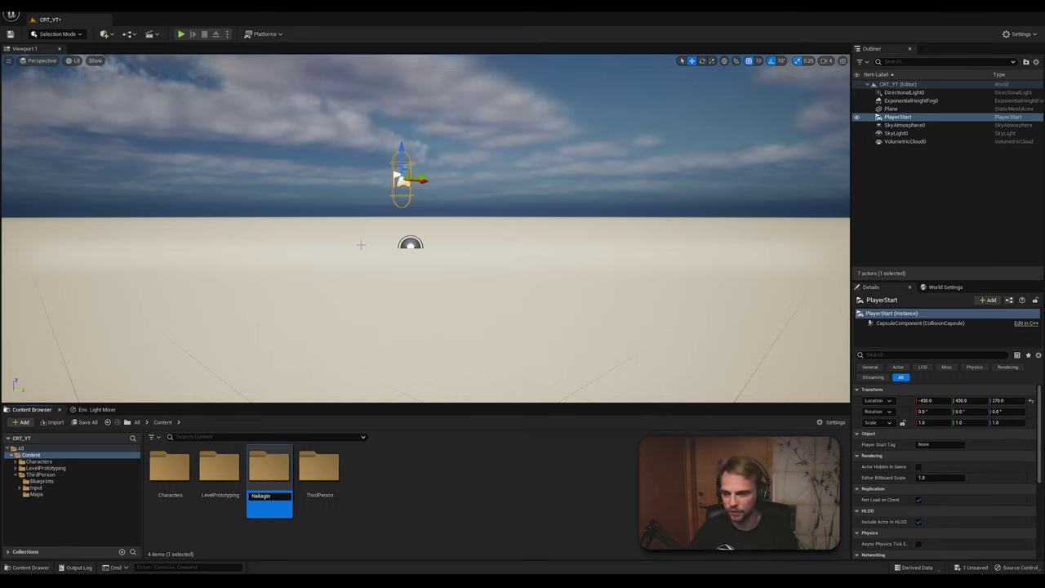
pyautogui.press('Return')
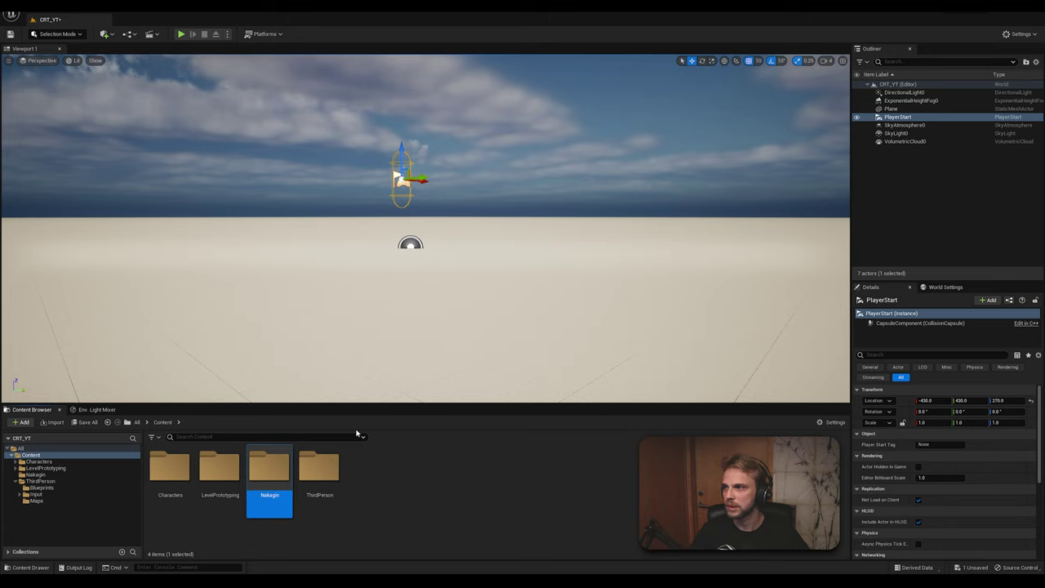
pyautogui.doubleClick(269, 472)
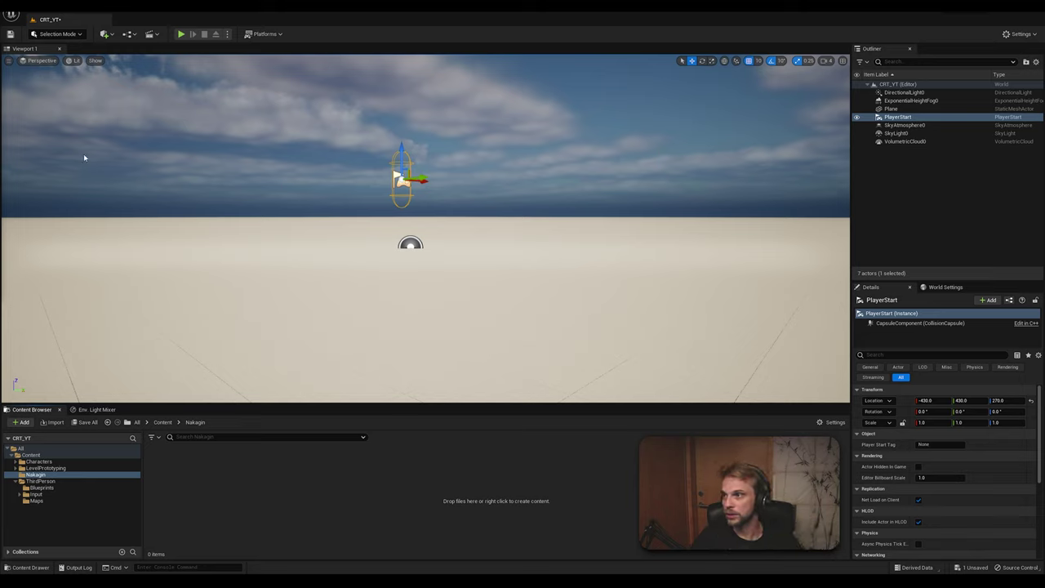
# Deselect the Player Start, search the project's plugins for "datasmith" and enable the Datasmith CAD Importer
pyautogui.click(294, 119)
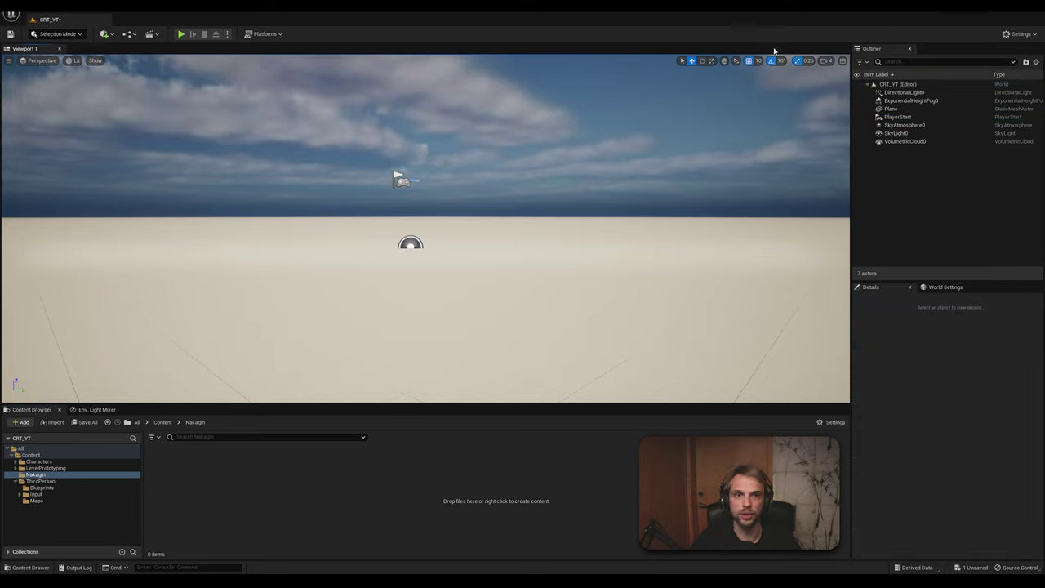
pyautogui.click(1021, 36)
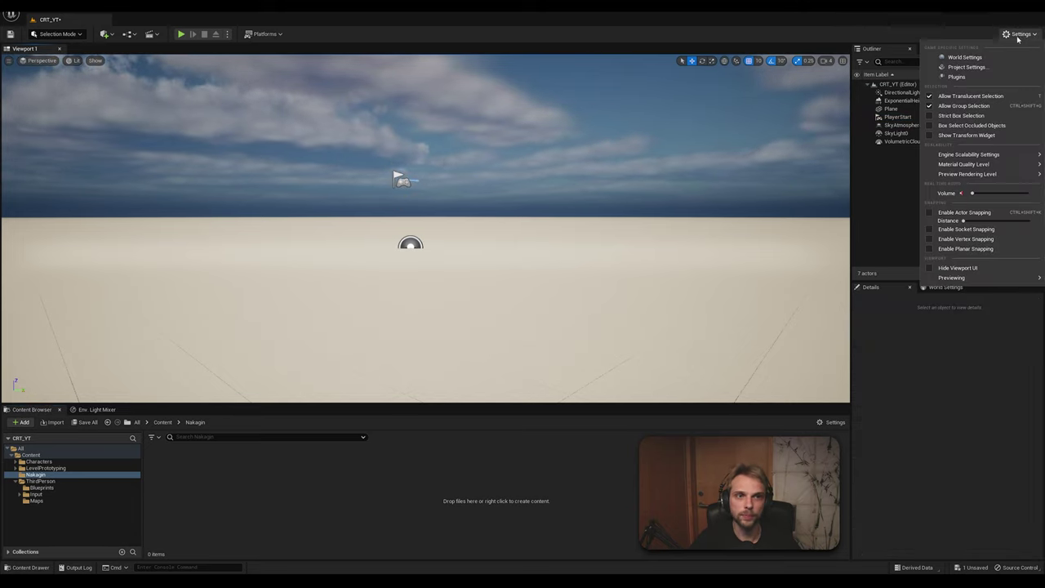
pyautogui.click(956, 77)
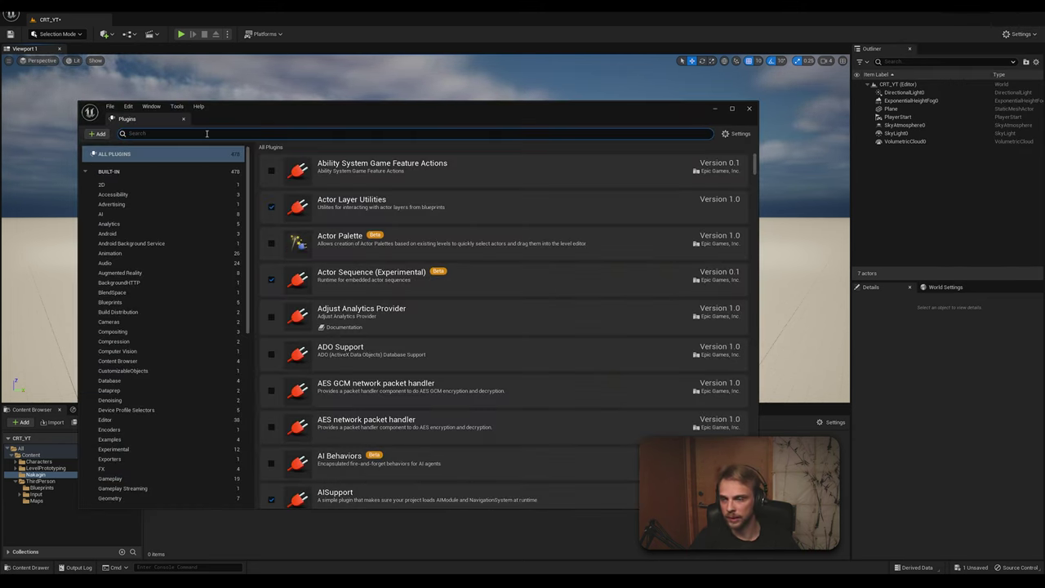
pyautogui.write('datasmith')
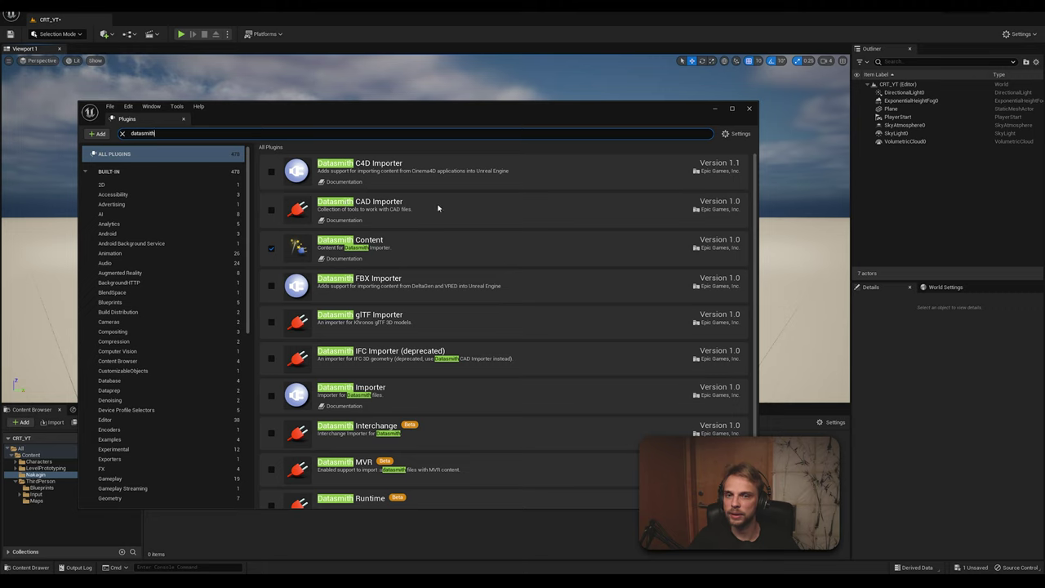
pyautogui.click(272, 210)
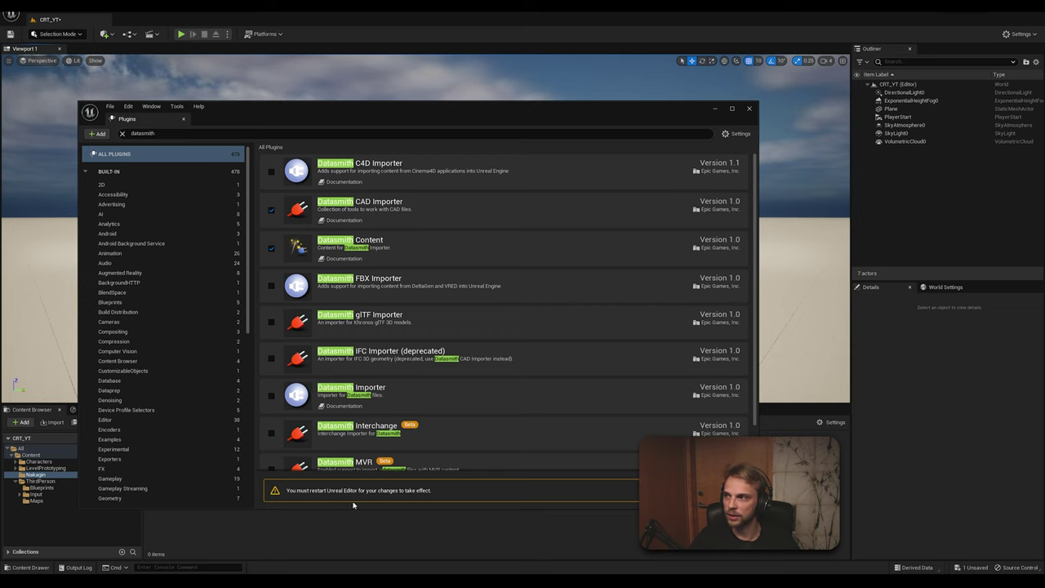
# Restart the editor to apply the plugin change, saving the CRT_YT level, and close the Plugins window
pyautogui.moveTo(506, 118); pyautogui.dragTo(428, 42)
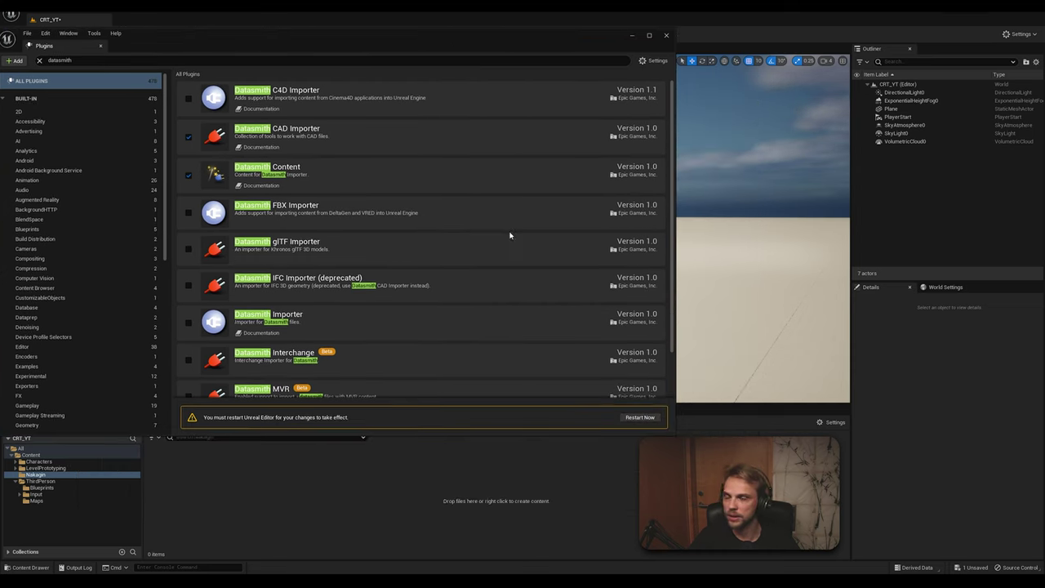
pyautogui.click(644, 418)
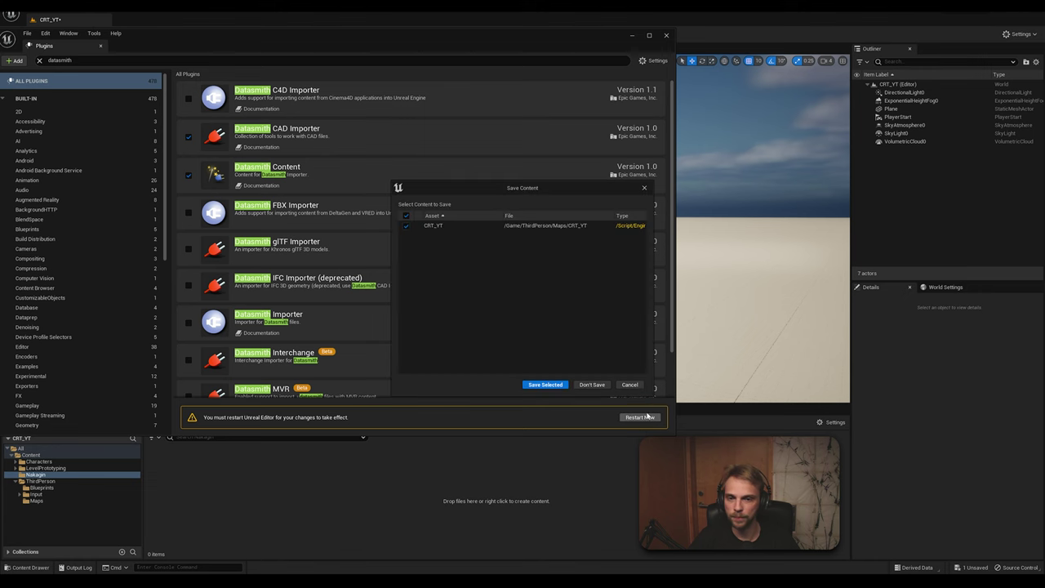
pyautogui.click(555, 383)
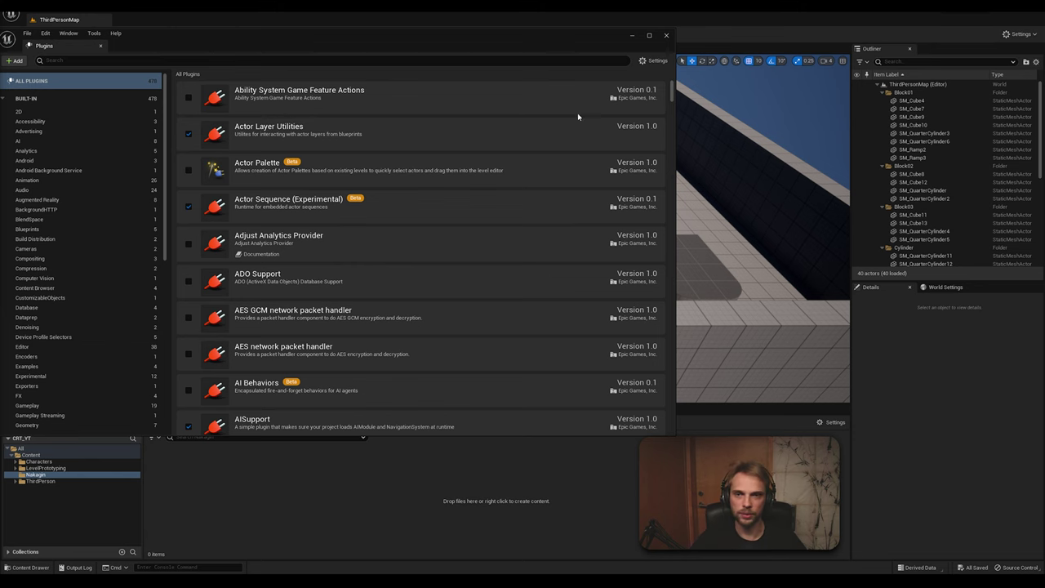
pyautogui.moveTo(387, 39); pyautogui.dragTo(674, 57)
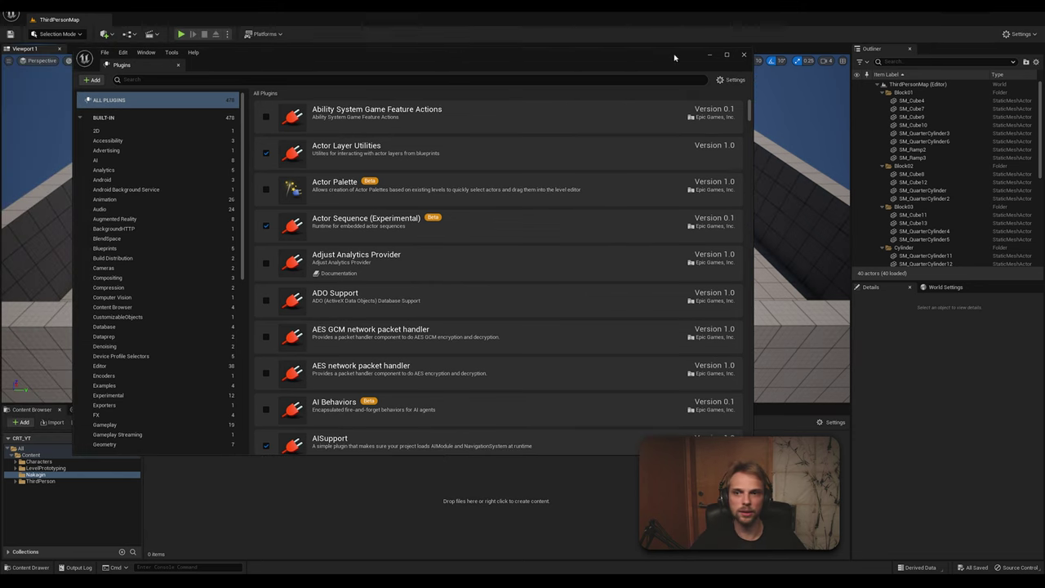
pyautogui.click(743, 55)
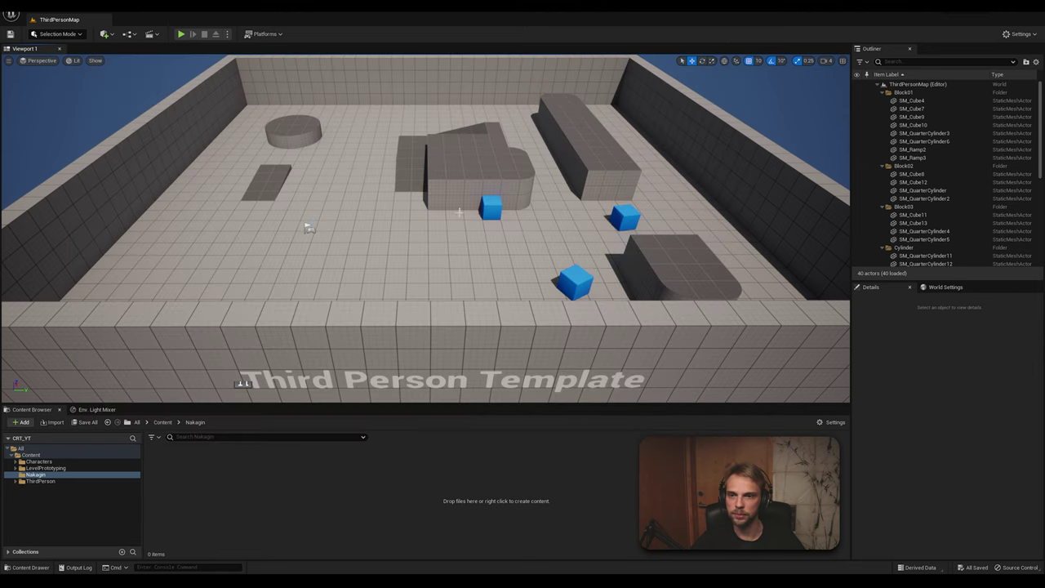
# Browse to the Maps folder inside ThirdPerson and select the CRT_YT level, followed by ThirdPersonMap
pyautogui.click(37, 480)
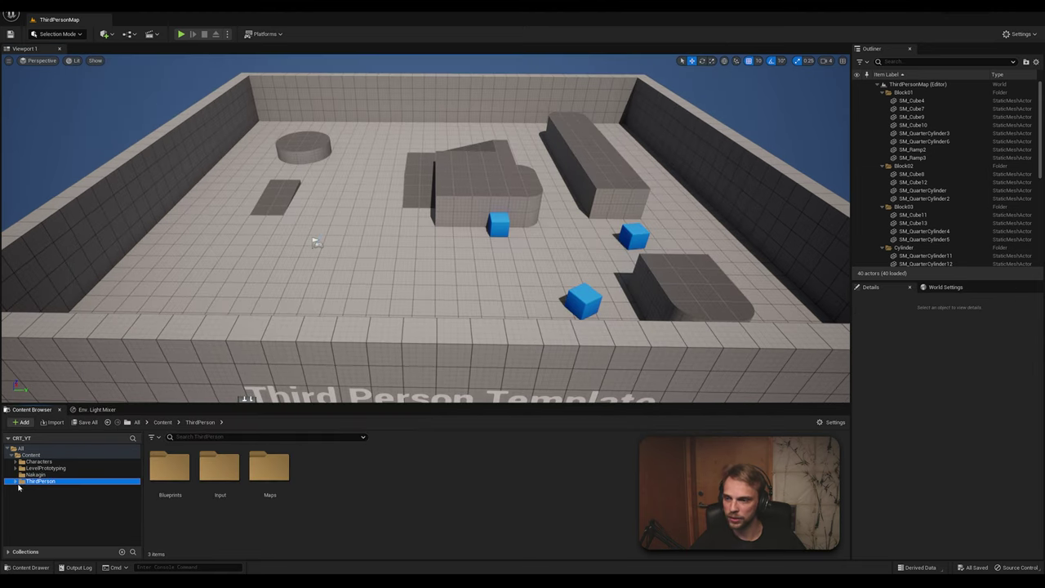
pyautogui.click(17, 481)
pyautogui.click(36, 500)
pyautogui.click(170, 480)
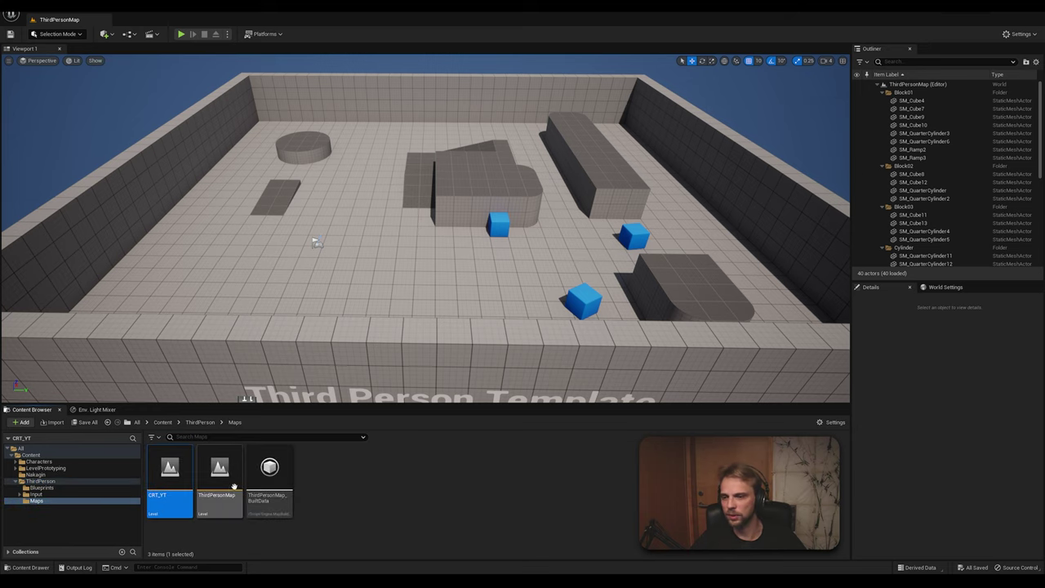
pyautogui.click(231, 482)
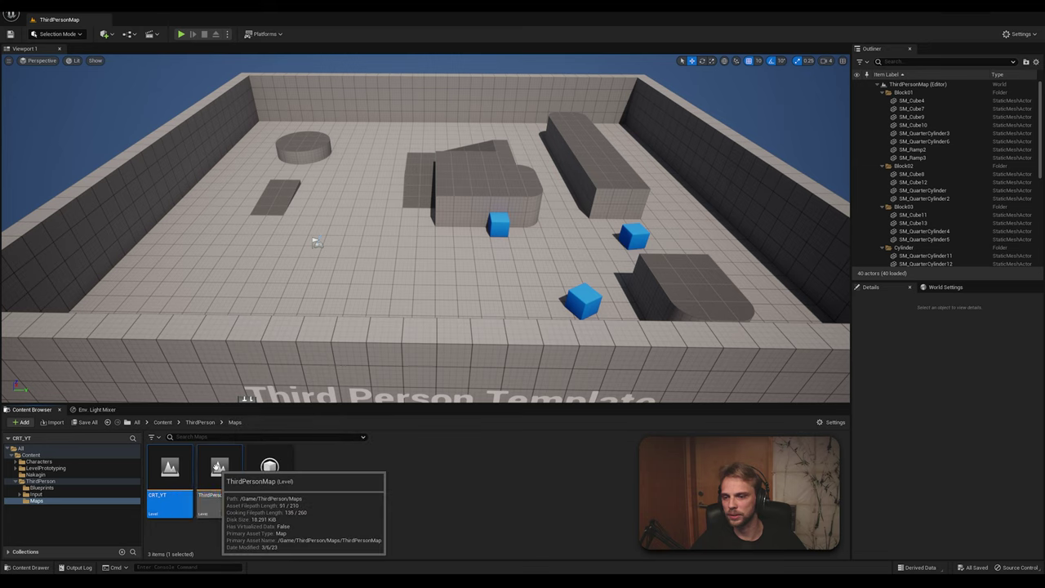
# In the project's Maps & Modes settings, set both the Editor Startup Map and the Game Default Map to CRT_YT and close the settings
pyautogui.click(1018, 34)
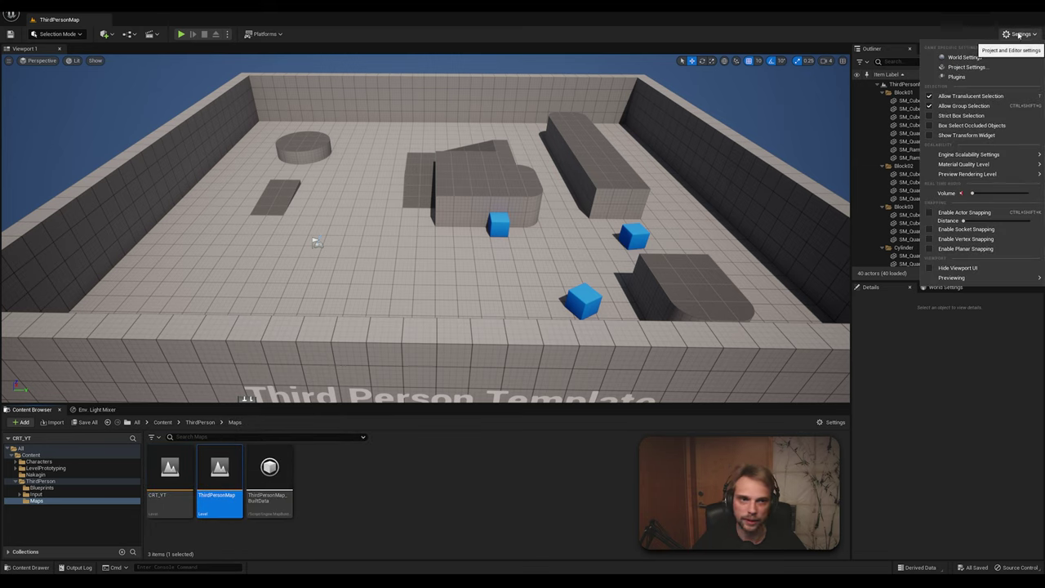
pyautogui.click(965, 67)
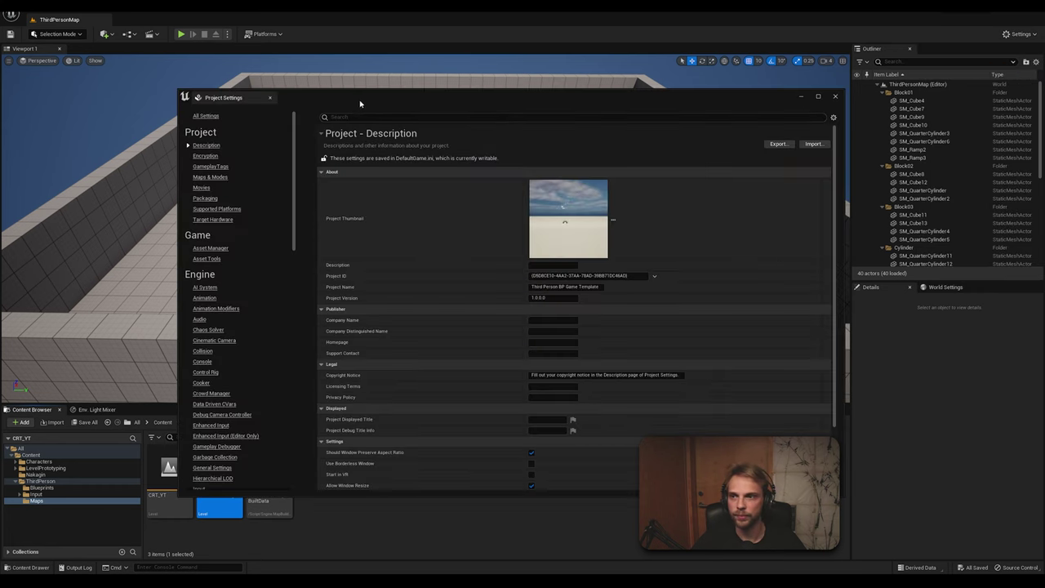
pyautogui.moveTo(355, 103); pyautogui.dragTo(325, 102)
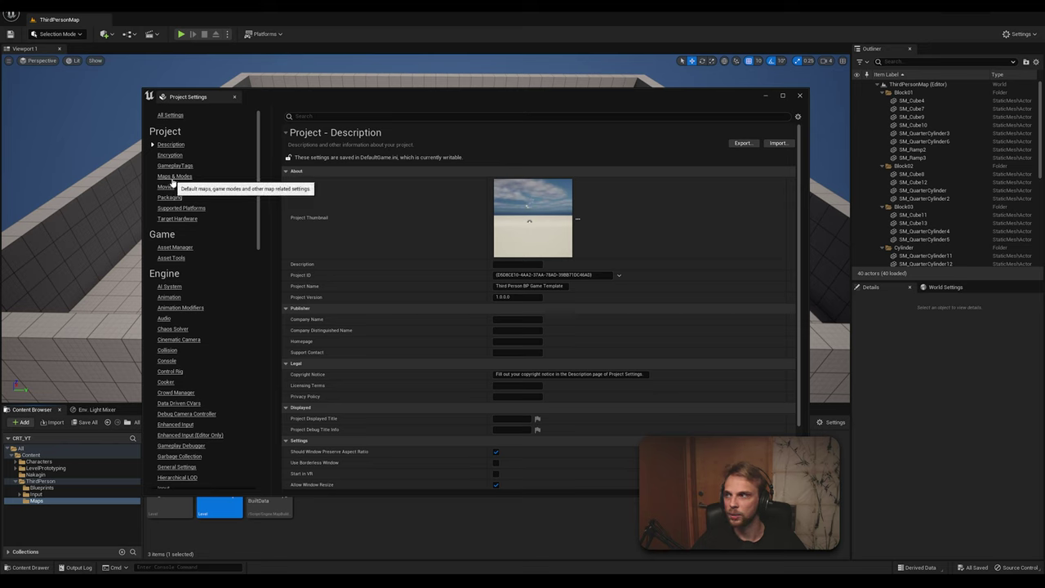
pyautogui.click(173, 178)
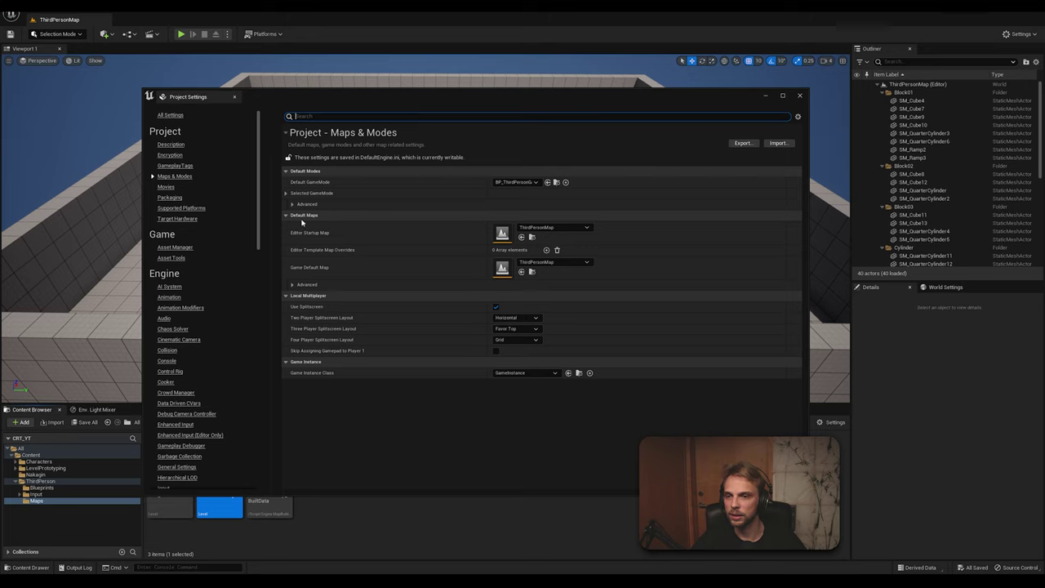
pyautogui.click(577, 228)
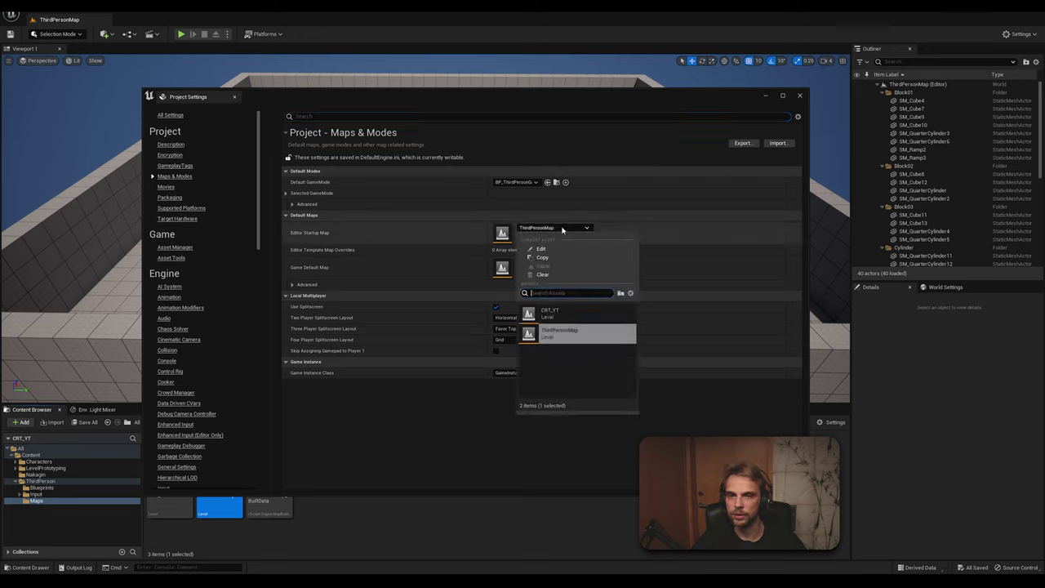
pyautogui.click(555, 314)
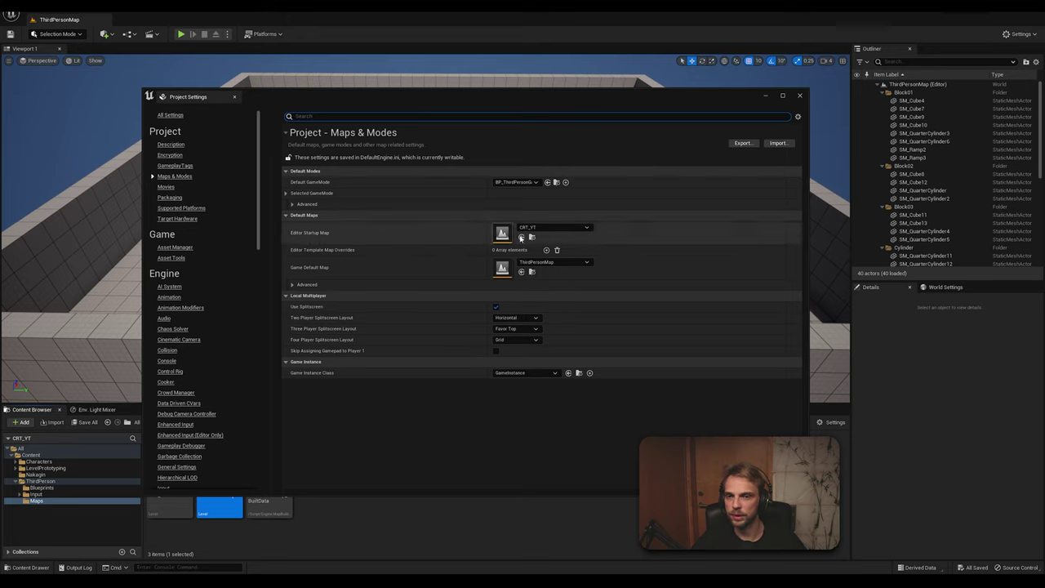
pyautogui.click(554, 262)
pyautogui.click(555, 349)
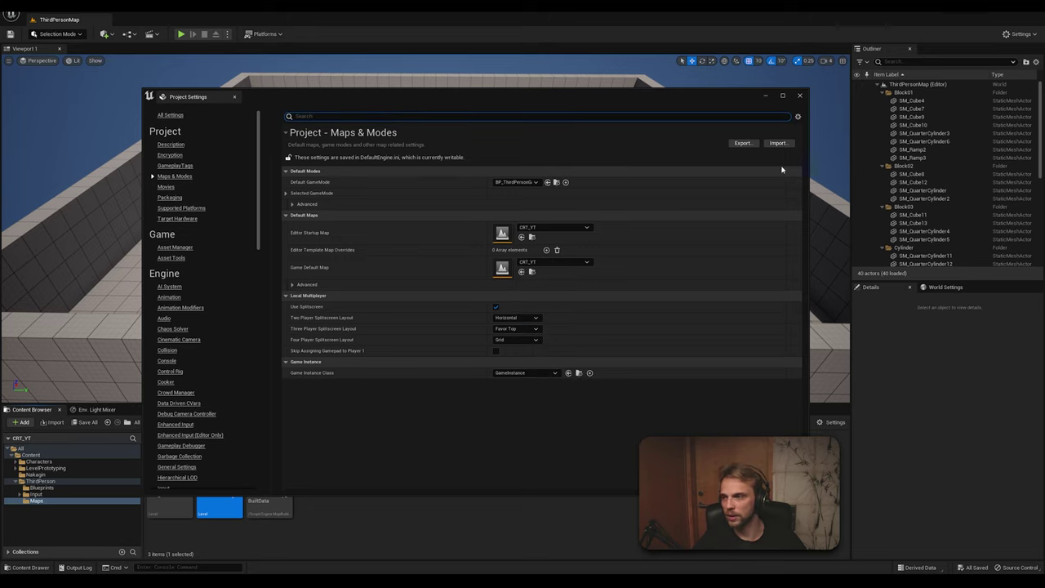
pyautogui.click(799, 95)
# Open the CRT_YT level from the Maps folder
pyautogui.click(178, 481)
pyautogui.doubleClick(169, 482)
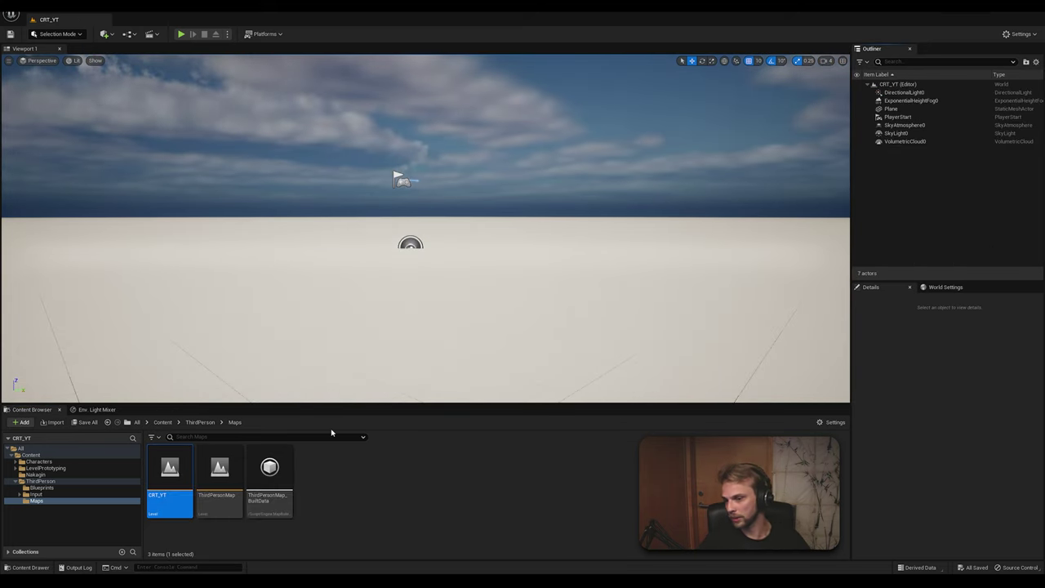
pyautogui.moveTo(379, 295); pyautogui.dragTo(327, 275, button='right')
pyautogui.moveTo(494, 266); pyautogui.dragTo(563, 284, button='right')
# Select the ground plane and set its X, Y and Z scale to 100
pyautogui.click(494, 267)
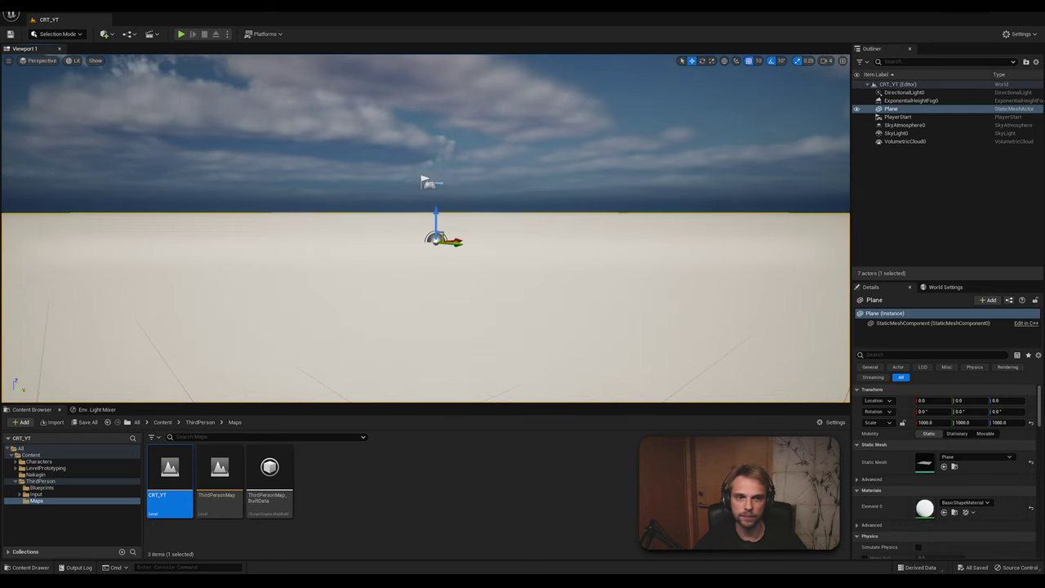
pyautogui.click(928, 422)
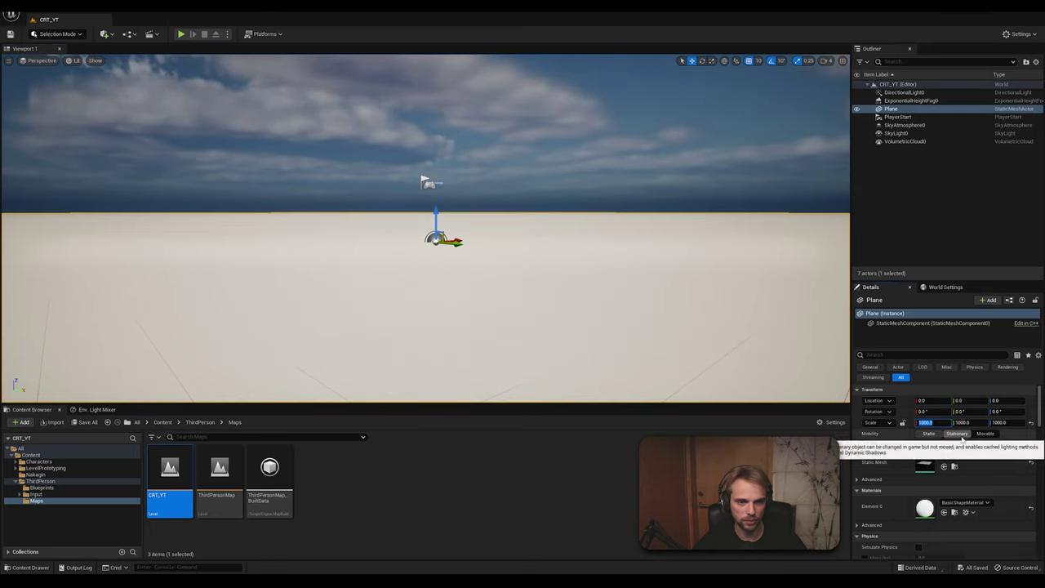
pyautogui.write('100')
pyautogui.press('Tab')
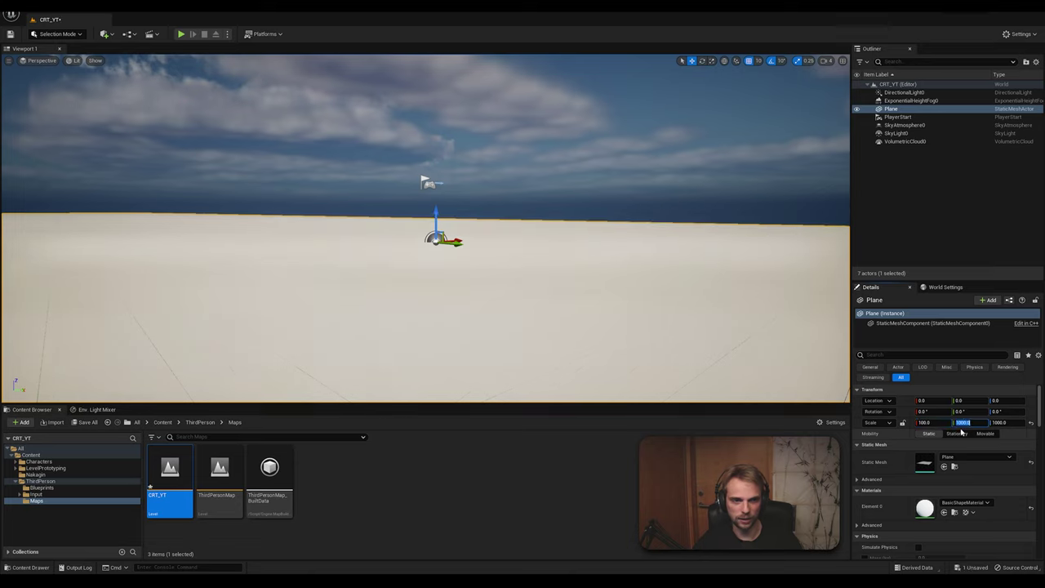
pyautogui.write('100')
pyautogui.press('Tab')
pyautogui.write('1')
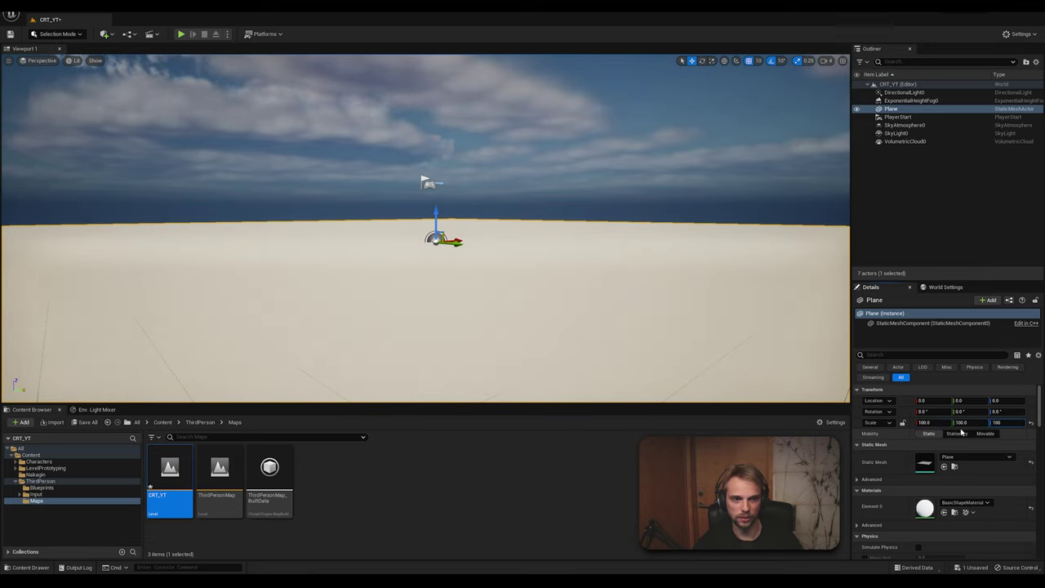
pyautogui.press('Return')
# Lock the plane's scale proportions, try a uniform scale of 50, and set it back to 100
pyautogui.click(642, 182)
pyautogui.moveTo(642, 182)
pyautogui.mouseDown(button='right')
pyautogui.moveTo(662, 199)
pyautogui.moveTo(645, 176)
pyautogui.mouseUp(button='right')
pyautogui.press('w')
pyautogui.click(604, 310)
pyautogui.moveTo(604, 310); pyautogui.dragTo(561, 375, button='right')
pyautogui.press('s')
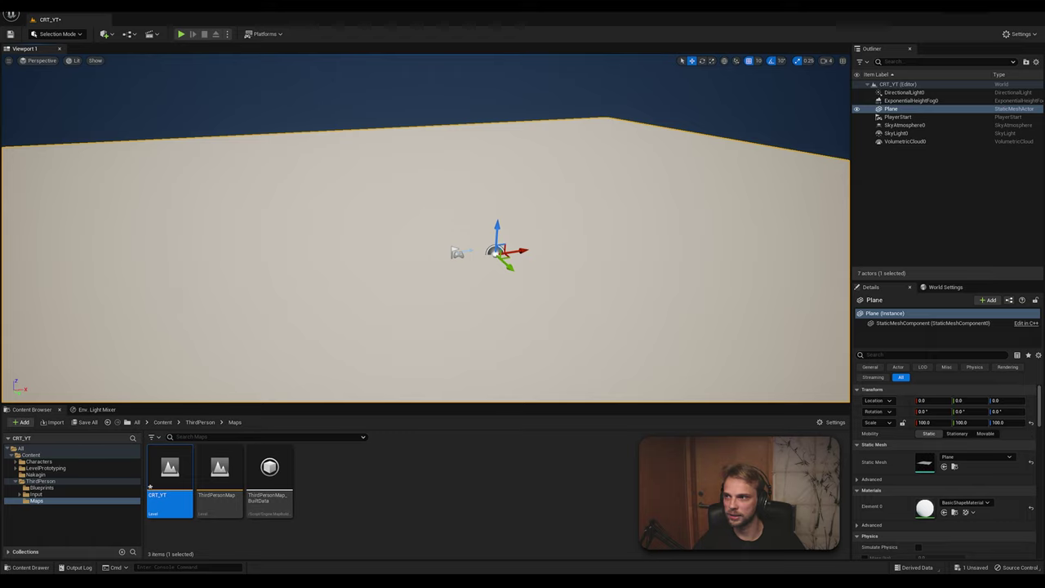
pyautogui.moveTo(522, 245); pyautogui.dragTo(558, 238, button='right')
pyautogui.click(902, 422)
pyautogui.click(927, 422)
pyautogui.write('50')
pyautogui.press('Return')
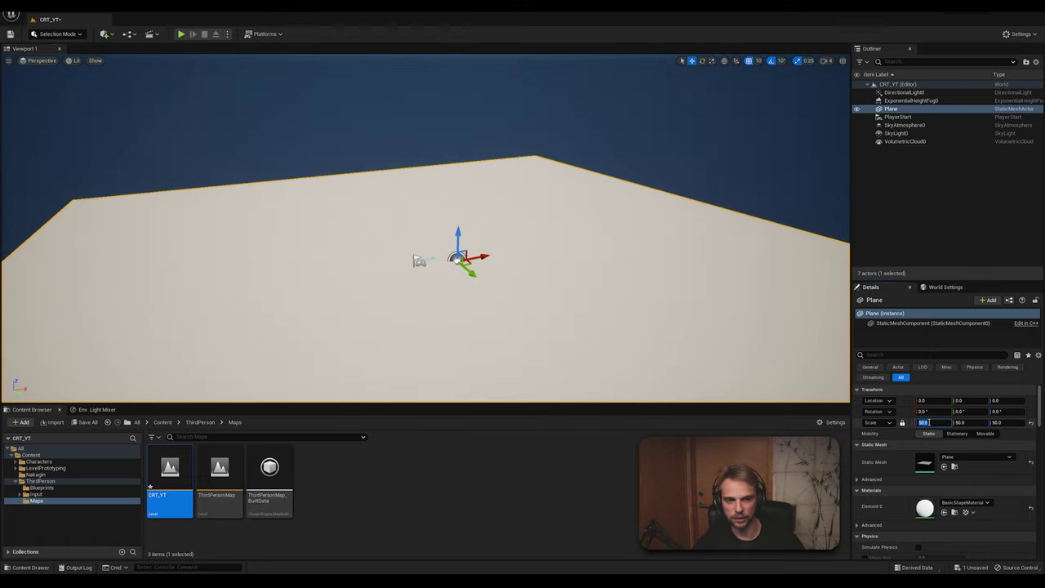
pyautogui.write('100')
pyautogui.press('Return')
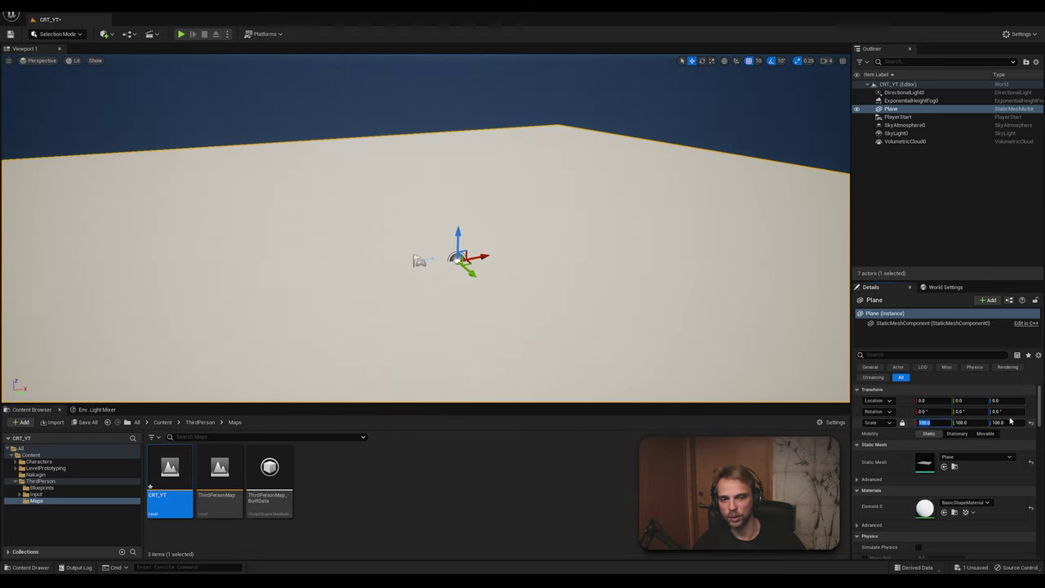
# Deselect the ground plane
pyautogui.click(407, 116)
pyautogui.moveTo(117, 87)
pyautogui.mouseDown(button='right')
pyautogui.moveTo(117, 95)
pyautogui.moveTo(99, 93)
pyautogui.mouseUp(button='right')
pyautogui.press('w')
pyautogui.press('s')
pyautogui.click(308, 461)
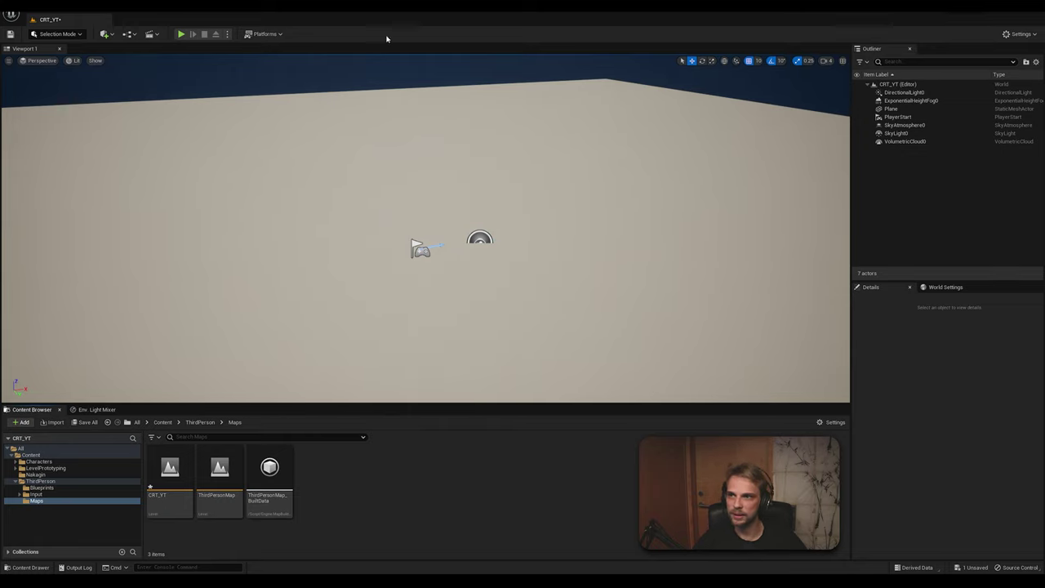
# Start a Datasmith file import and choose Nakagin.udatasmith from the Desktop's Nakagin/Exports/Datasmith folder
pyautogui.click(112, 36)
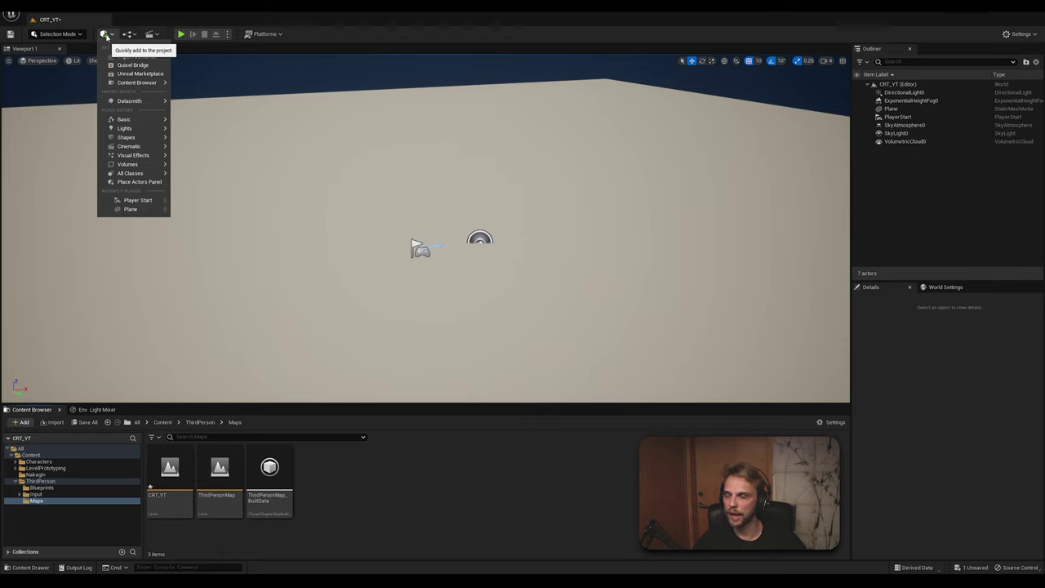
pyautogui.moveTo(120, 103)
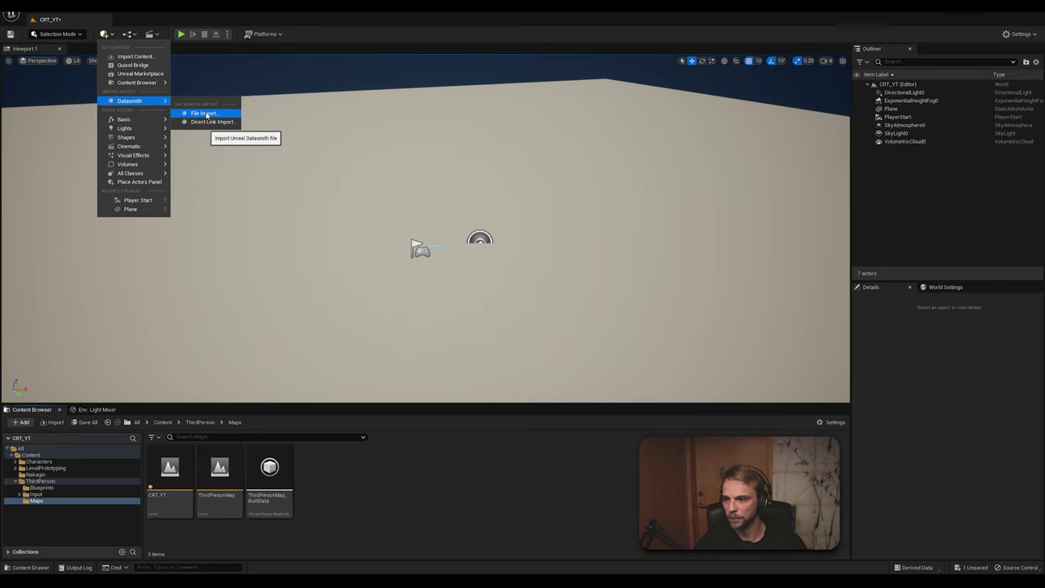
pyautogui.click(204, 114)
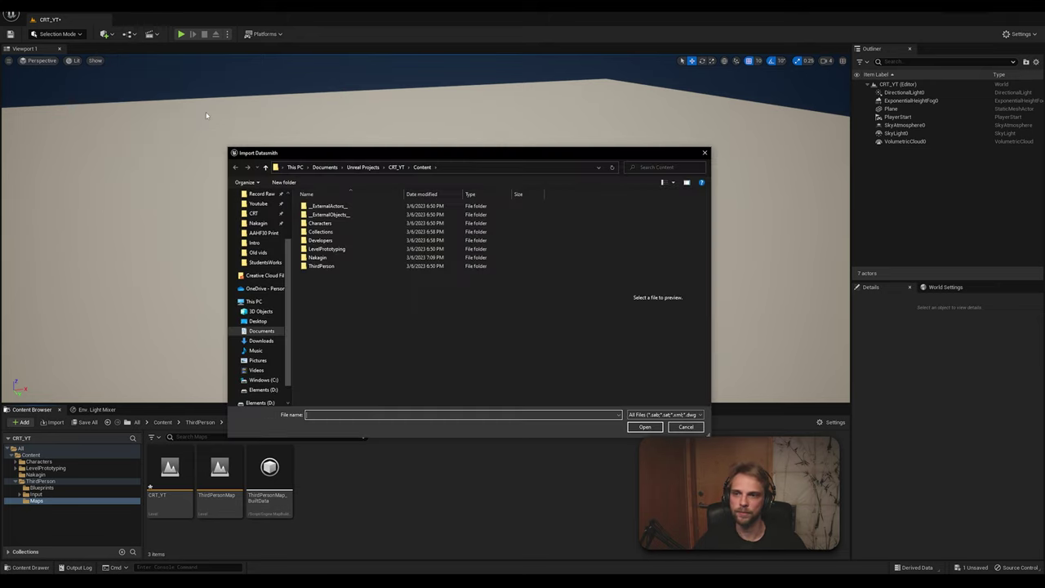
pyautogui.moveTo(414, 155); pyautogui.dragTo(368, 141)
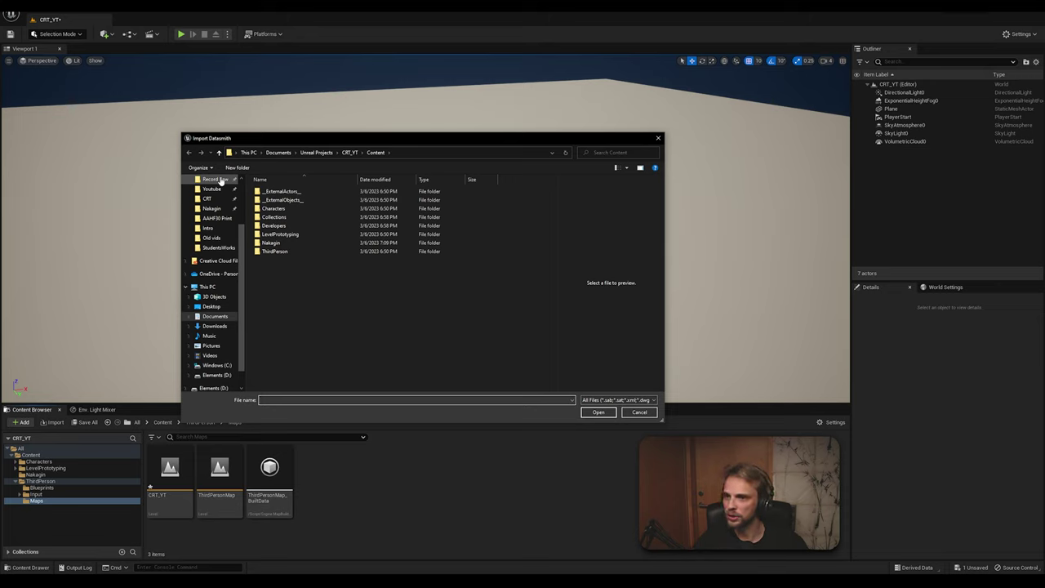
pyautogui.click(211, 208)
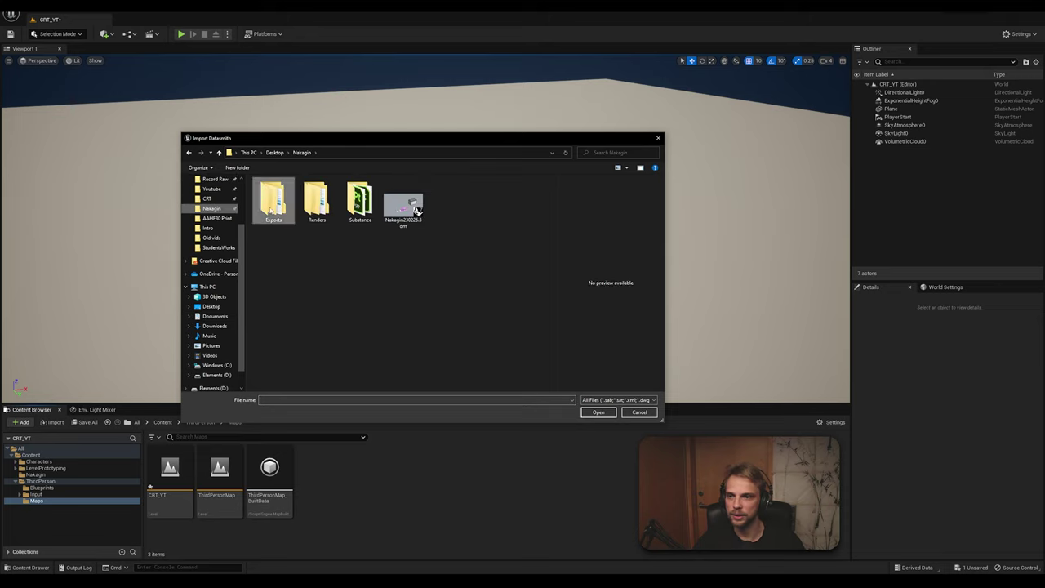
pyautogui.doubleClick(272, 204)
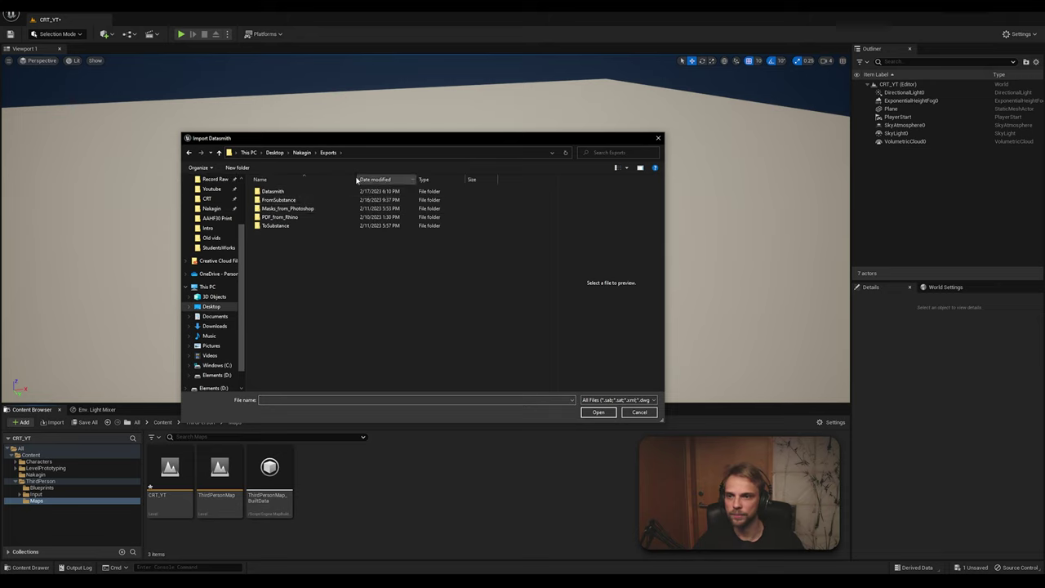
pyautogui.doubleClick(291, 191)
pyautogui.click(291, 209)
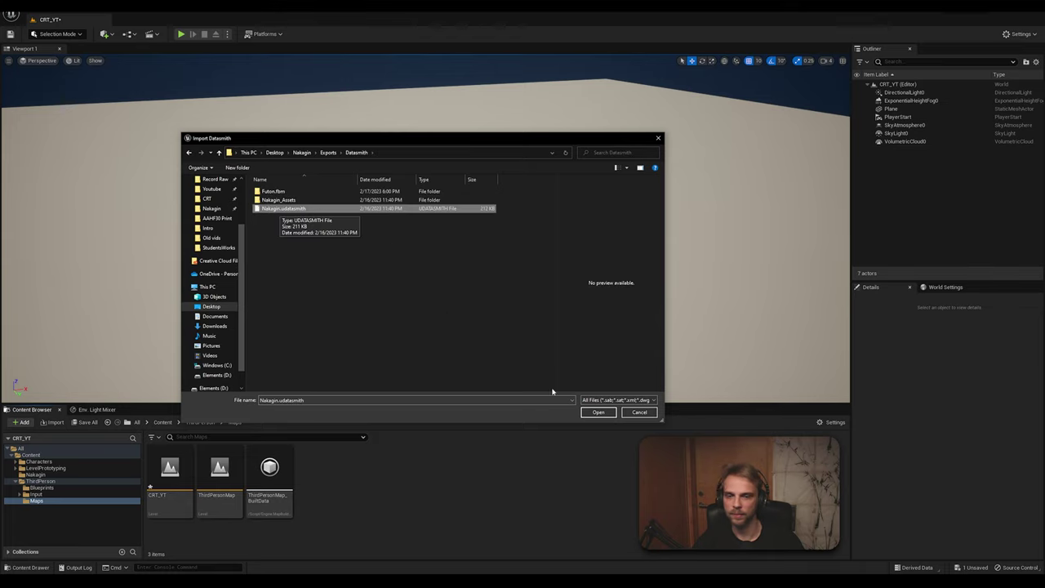
pyautogui.click(598, 412)
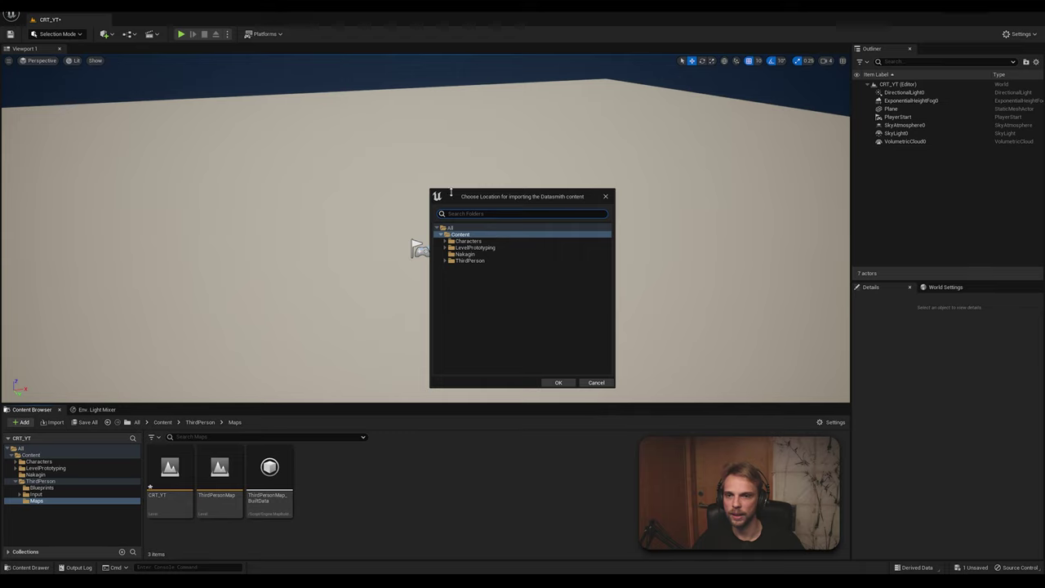
# Choose the Nakagin content folder as the import location, review the advanced options, and import with only Geometry enabled
pyautogui.moveTo(496, 198); pyautogui.dragTo(401, 182)
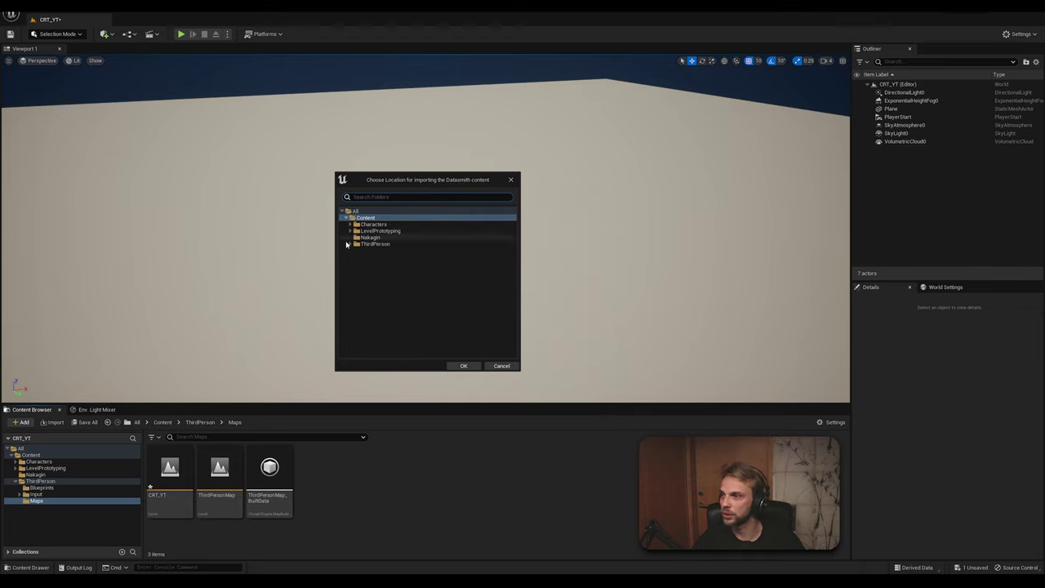
pyautogui.click(366, 237)
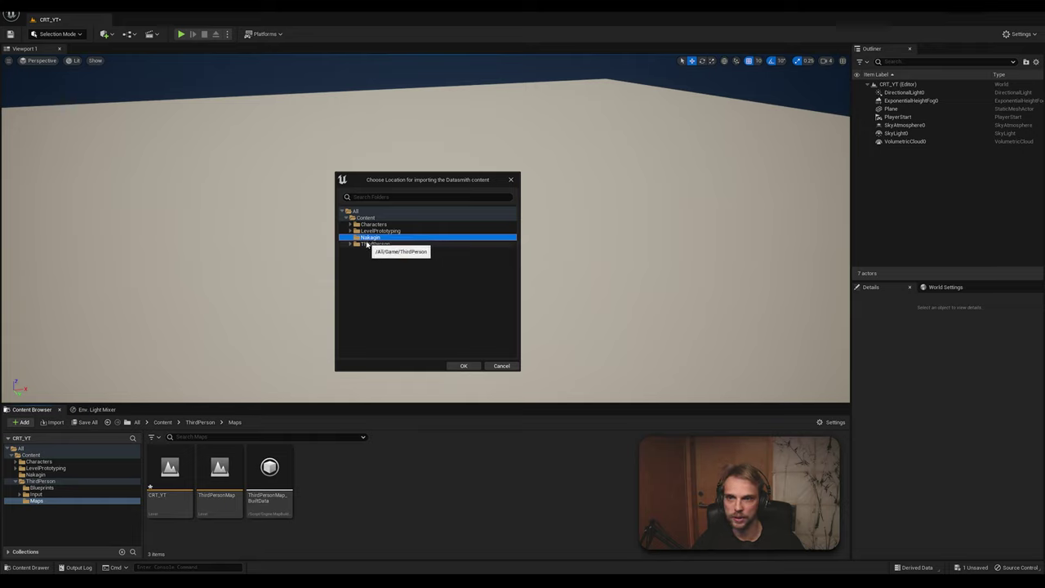
pyautogui.click(463, 365)
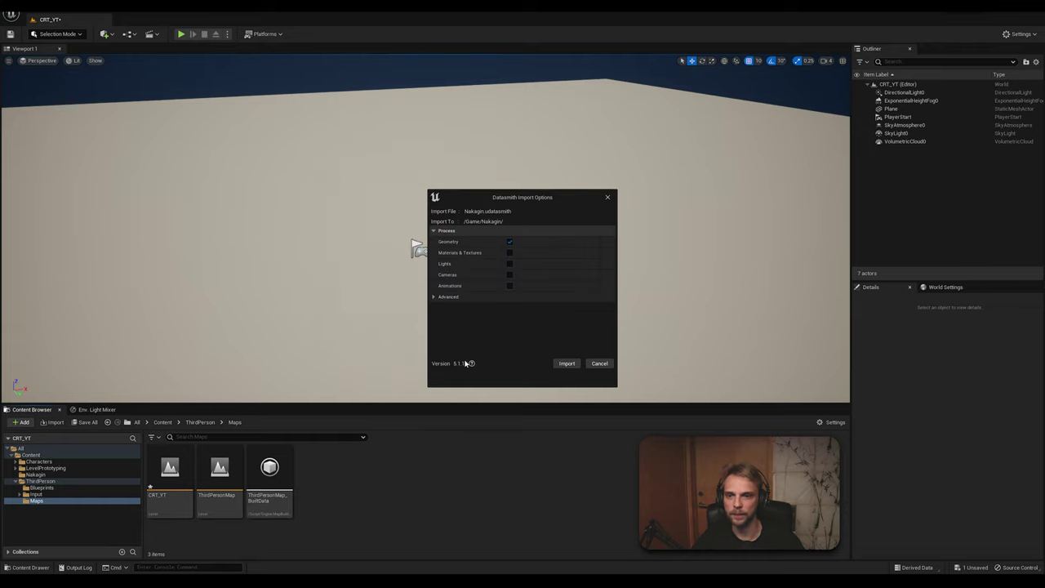
pyautogui.click(434, 297)
pyautogui.click(433, 297)
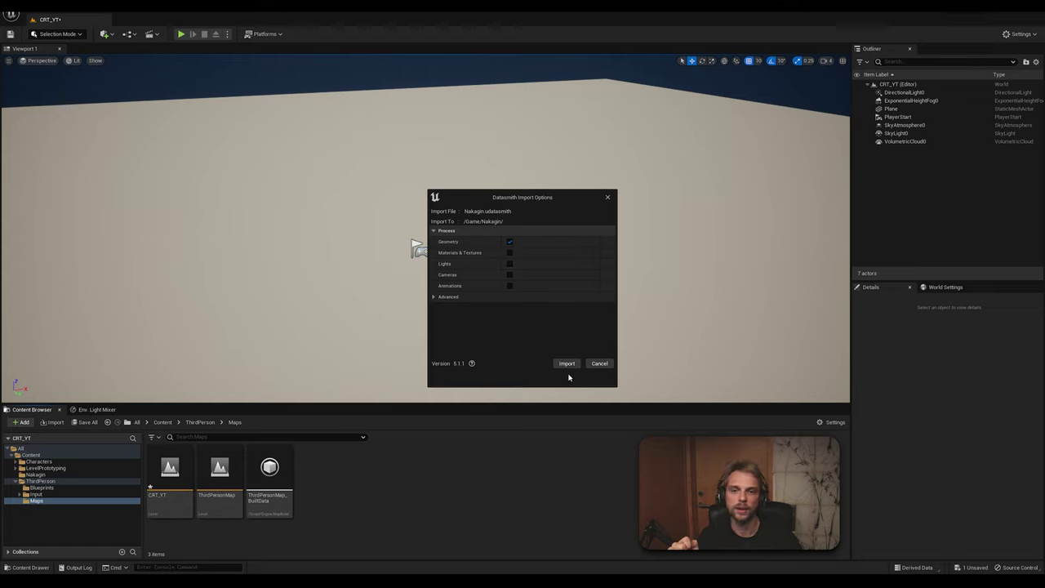
pyautogui.click(443, 298)
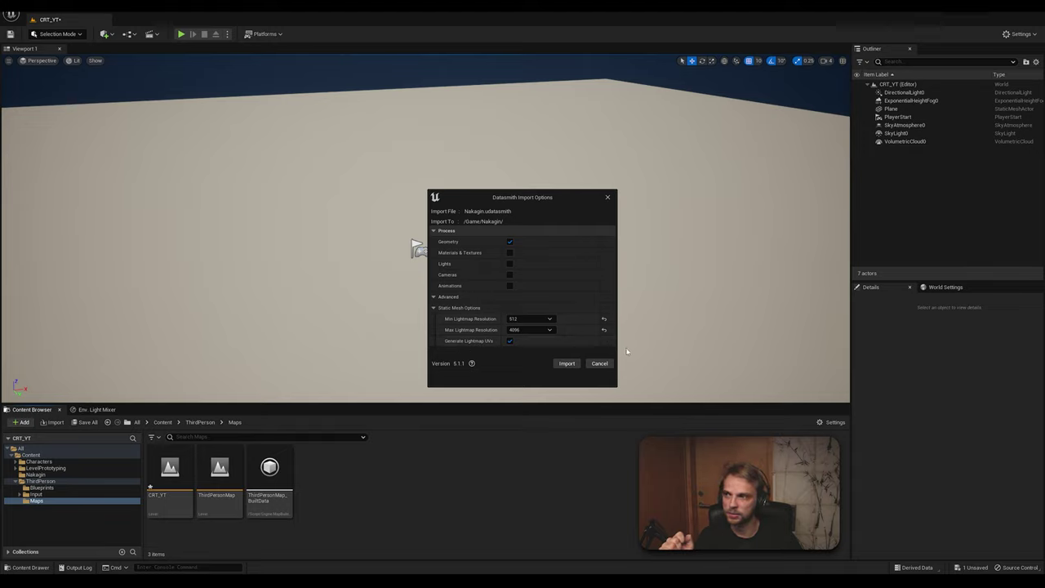
pyautogui.click(566, 363)
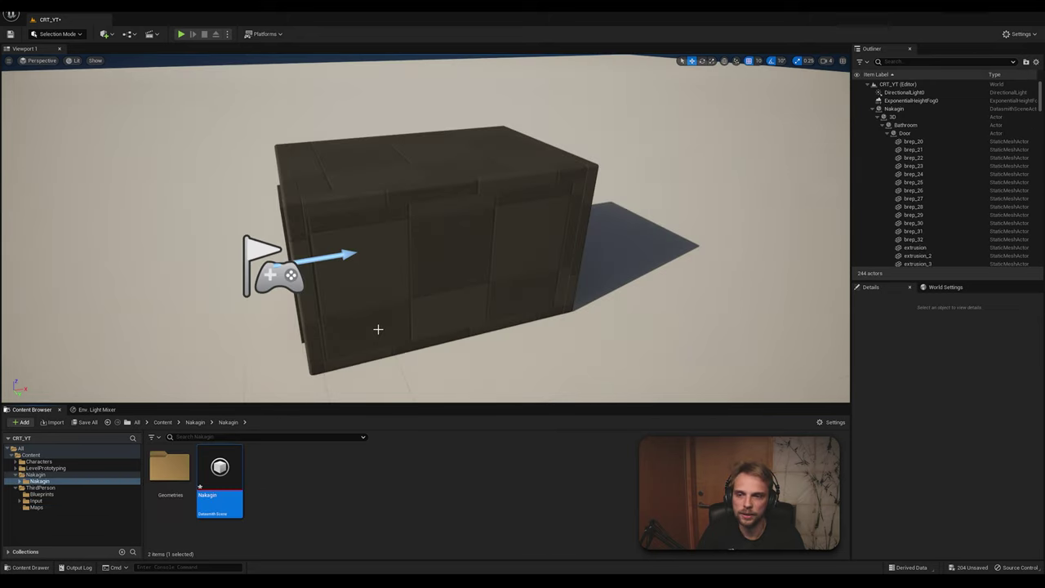
# Examine the imported Nakagin capsule from several sides, including its door opening
pyautogui.moveTo(384, 322); pyautogui.dragTo(367, 293, button='right')
pyautogui.press('s')
pyautogui.press('a')
pyautogui.press('w')
pyautogui.press('q')
pyautogui.press('q')
pyautogui.press('d')
pyautogui.press('e')
pyautogui.press('s')
pyautogui.press('d')
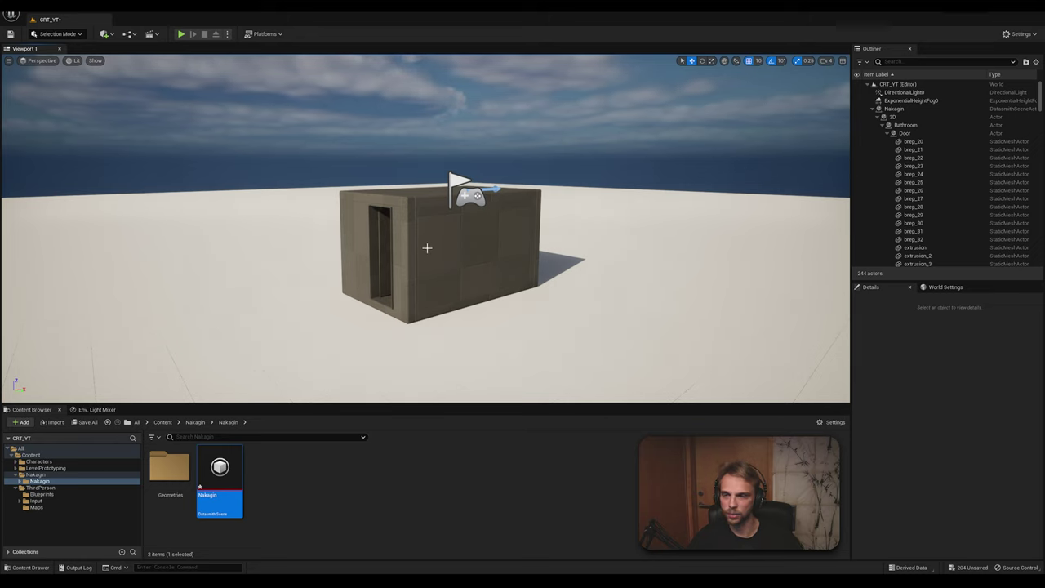
# Move the Player Start away from the capsule to the ground near its door opening, and clear the selection
pyautogui.click(460, 184)
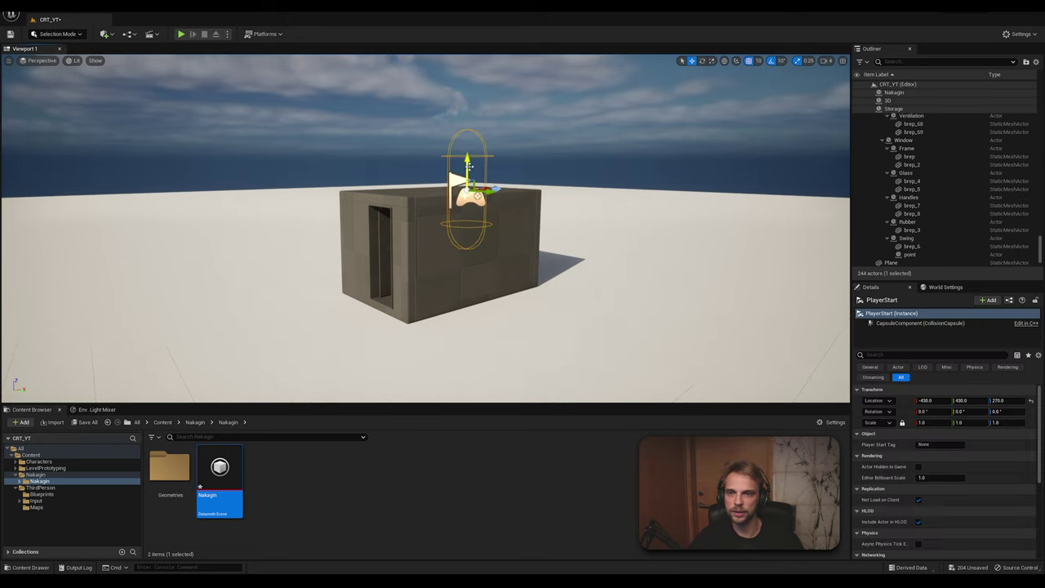
pyautogui.moveTo(459, 183); pyautogui.dragTo(293, 322)
pyautogui.click(273, 163)
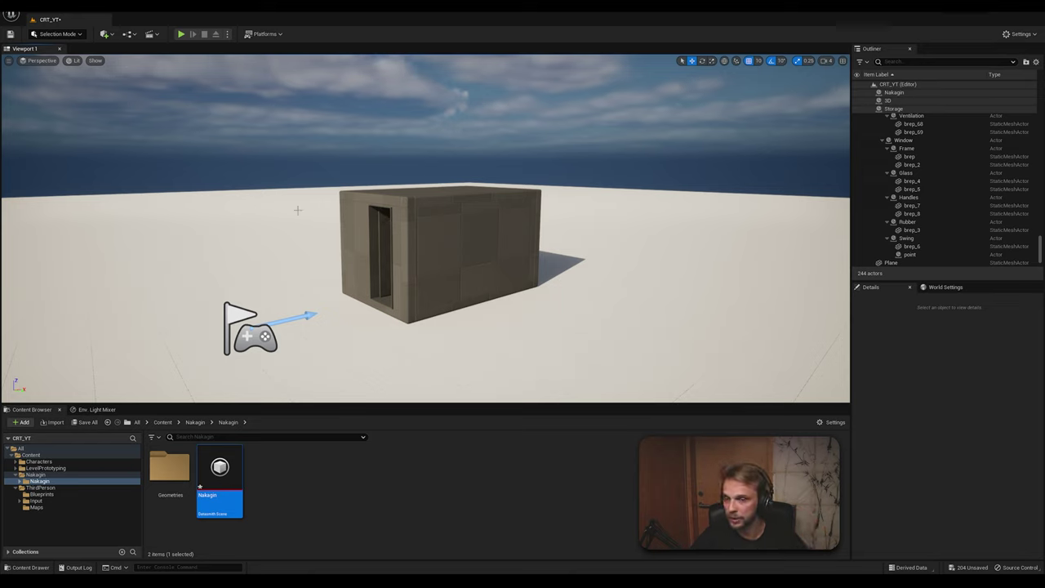
pyautogui.click(417, 218)
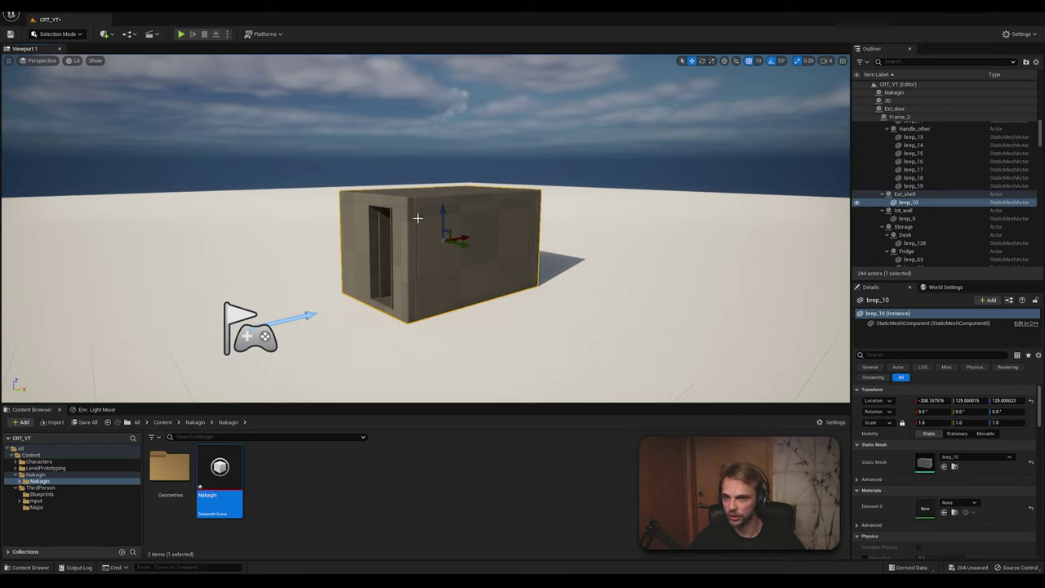
pyautogui.click(340, 154)
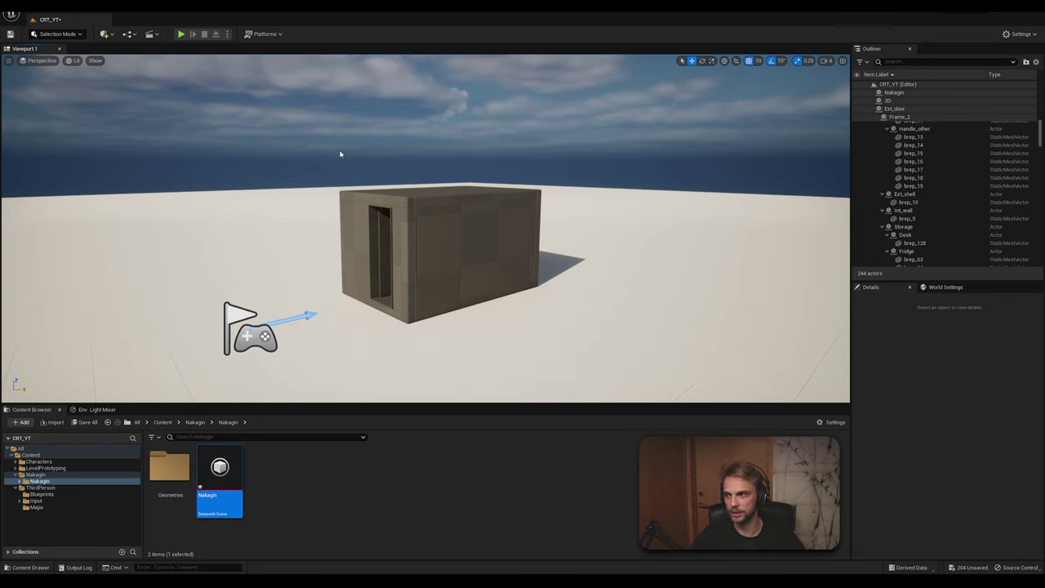
# Play the level, walk the character against the capsule's doorway and around its walls to test collision, and stop playing
pyautogui.click(181, 34)
pyautogui.press('w')
pyautogui.press('w')
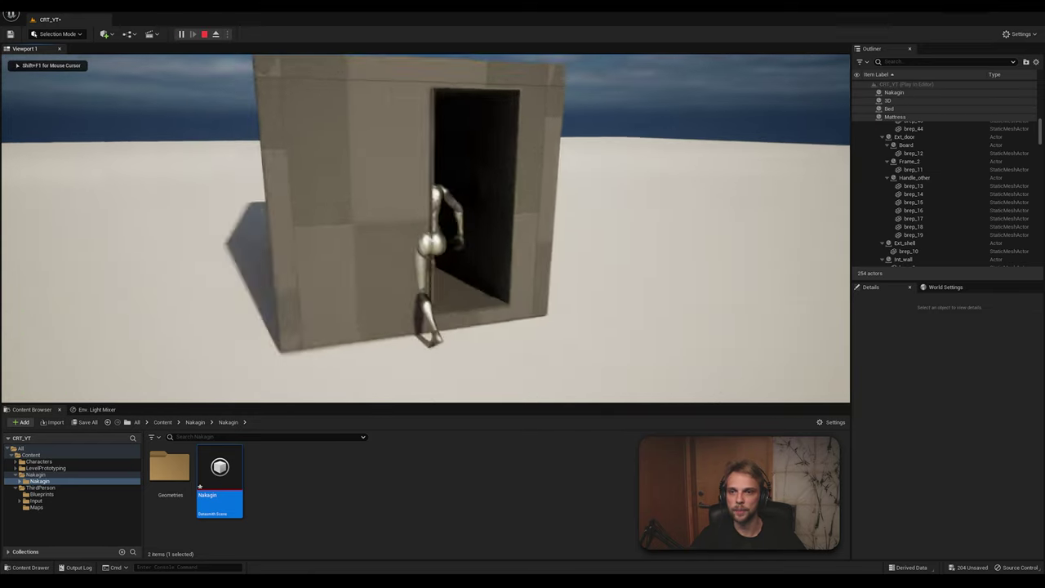
pyautogui.press('s')
pyautogui.press('a')
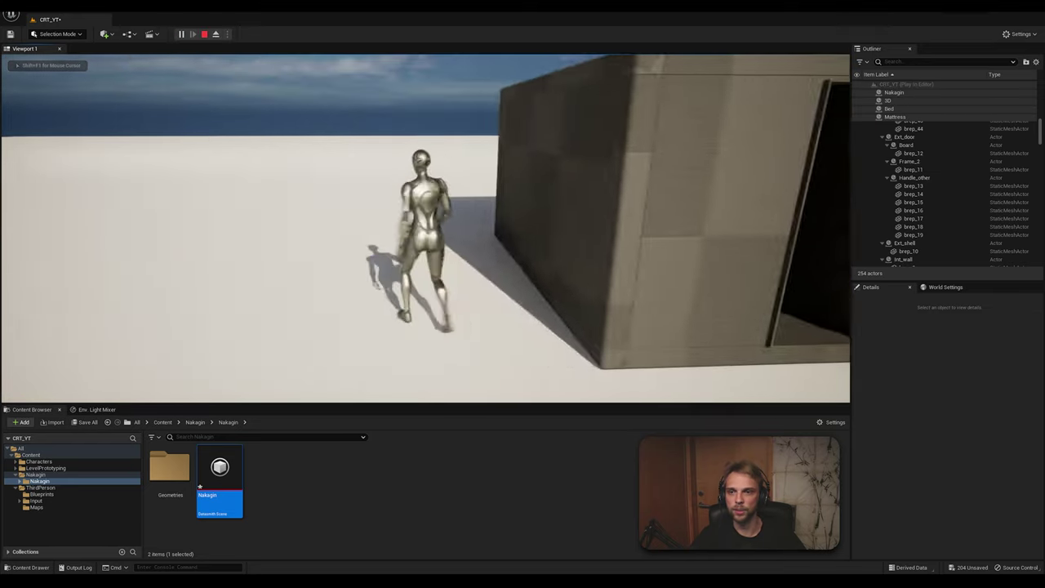
pyautogui.press('d')
pyautogui.press('w')
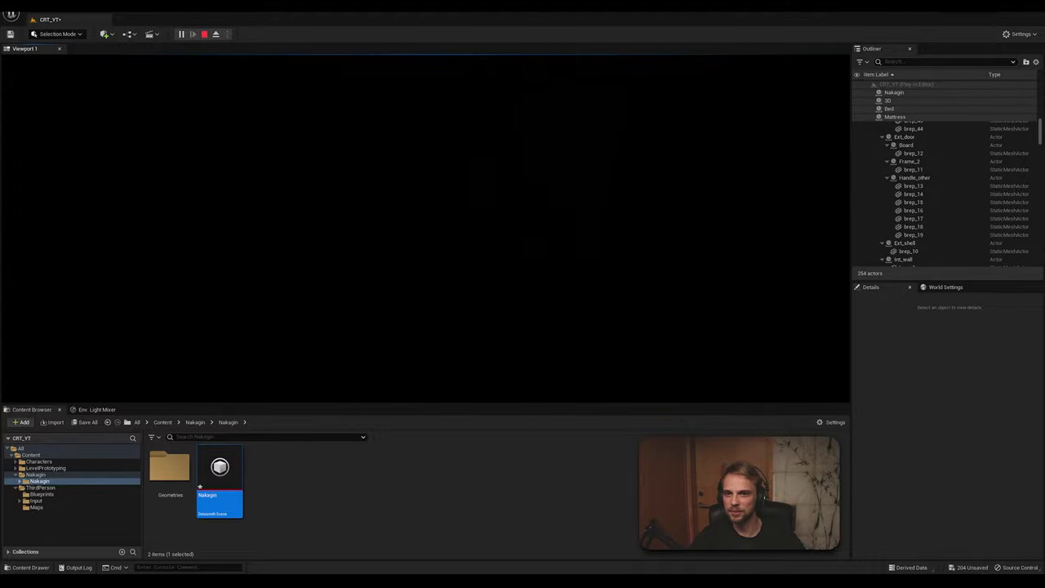
pyautogui.press('d')
pyautogui.press('w')
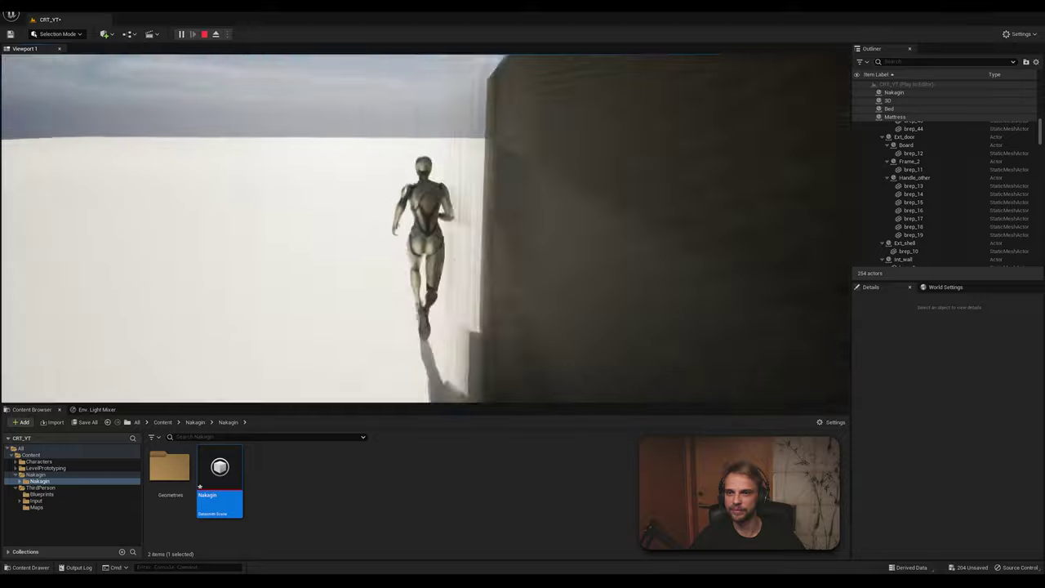
pyautogui.press('w')
pyautogui.press('Escape')
pyautogui.press('w')
pyautogui.moveTo(419, 235); pyautogui.dragTo(351, 200, button='right')
pyautogui.press('s')
pyautogui.press('s')
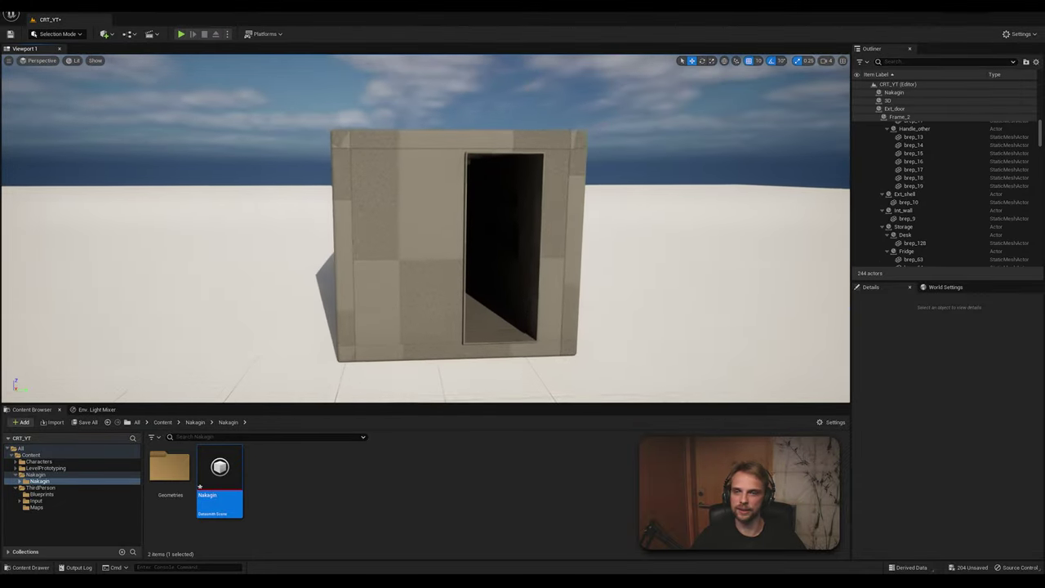
# Open the Geometries folder inside the imported Nakagin content subfolder
pyautogui.click(45, 480)
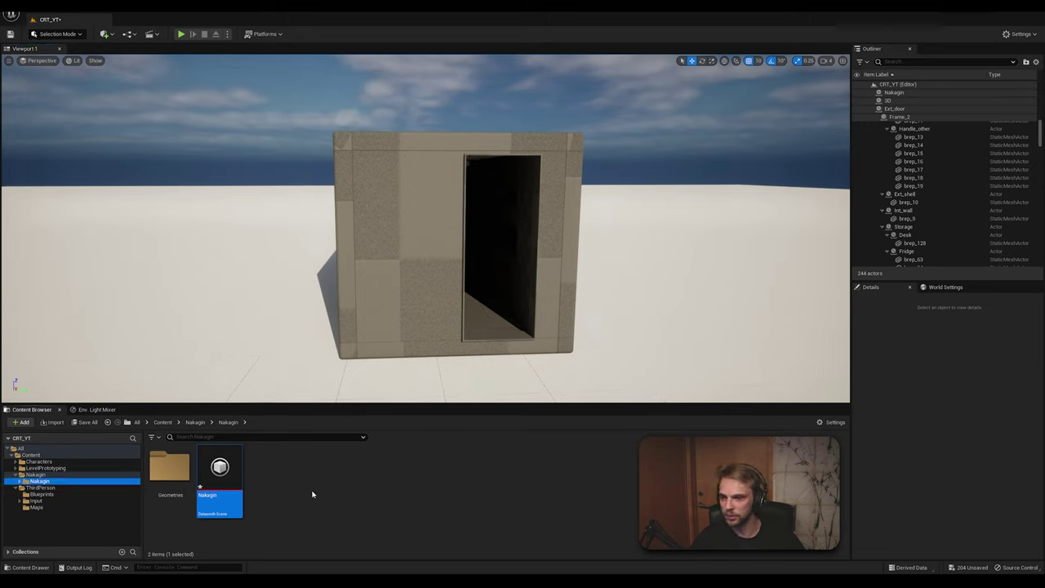
pyautogui.click(322, 492)
pyautogui.click(33, 476)
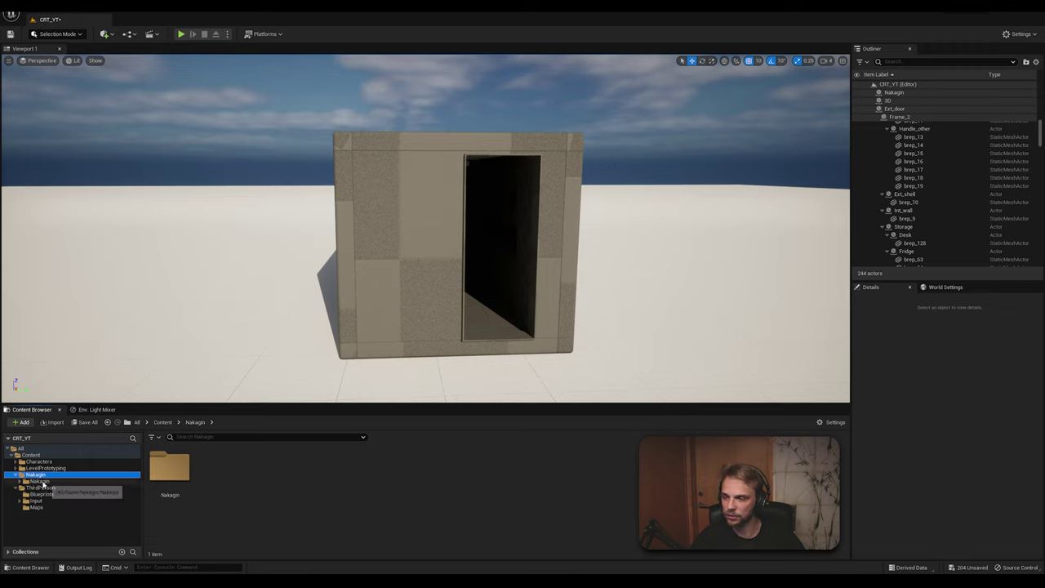
pyautogui.click(36, 482)
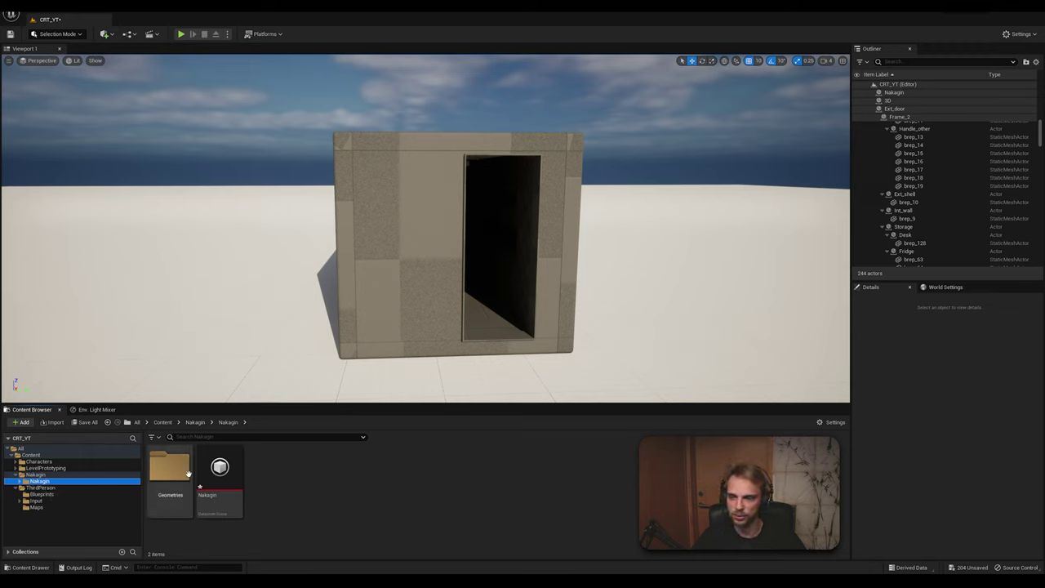
pyautogui.click(216, 480)
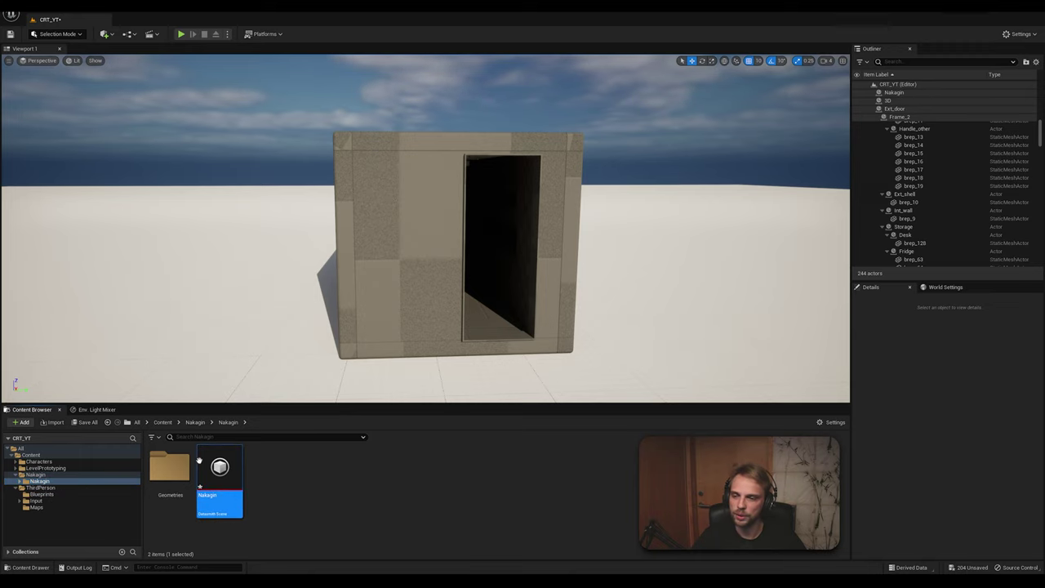
pyautogui.click(167, 484)
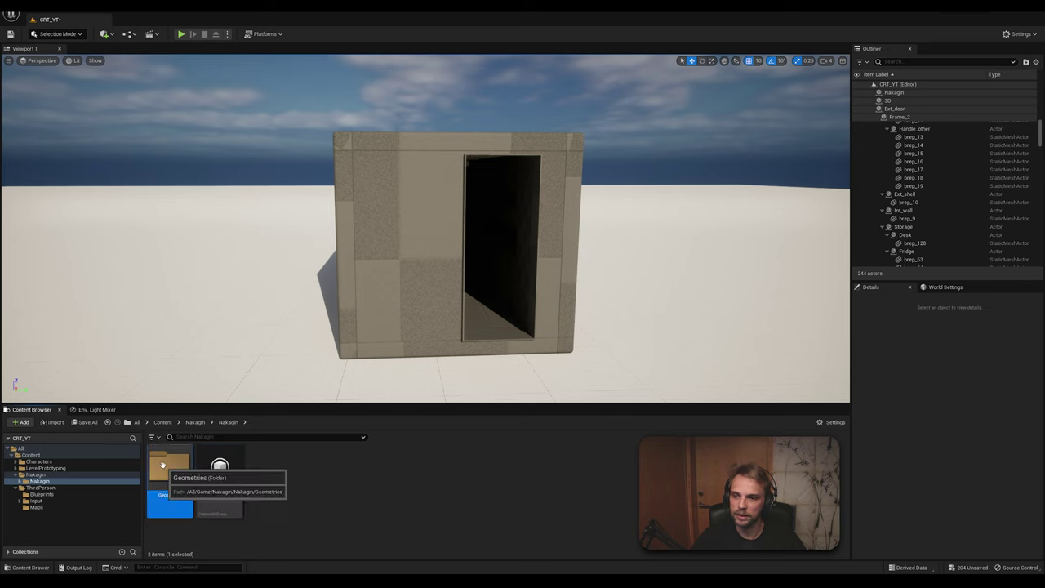
pyautogui.doubleClick(166, 485)
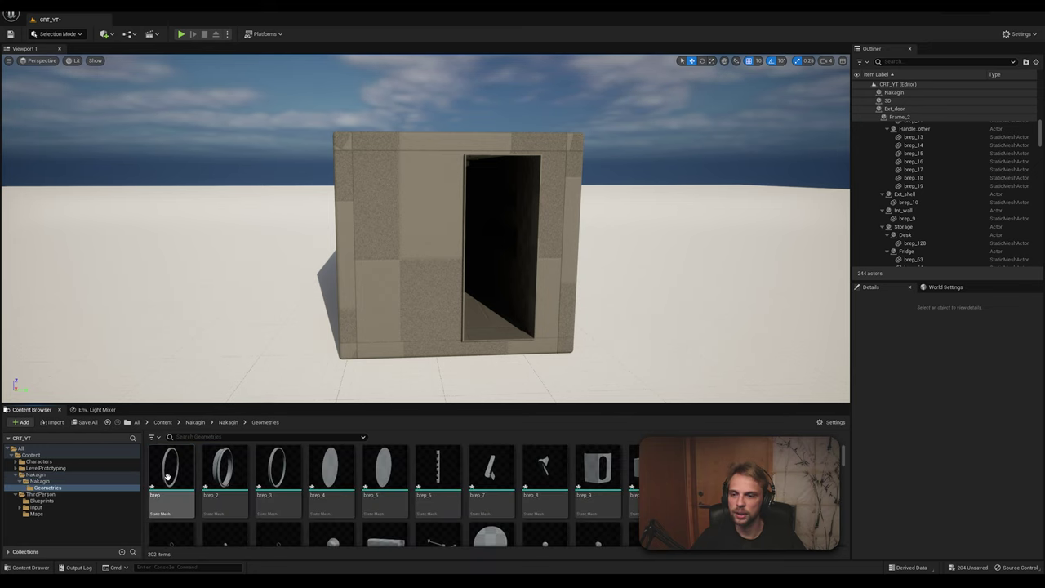
# Enlarge the content browser and examine the imported static meshes in the Geometries folder from first to last
pyautogui.moveTo(287, 405); pyautogui.dragTo(236, 256)
pyautogui.scroll(-5, 841, 373)
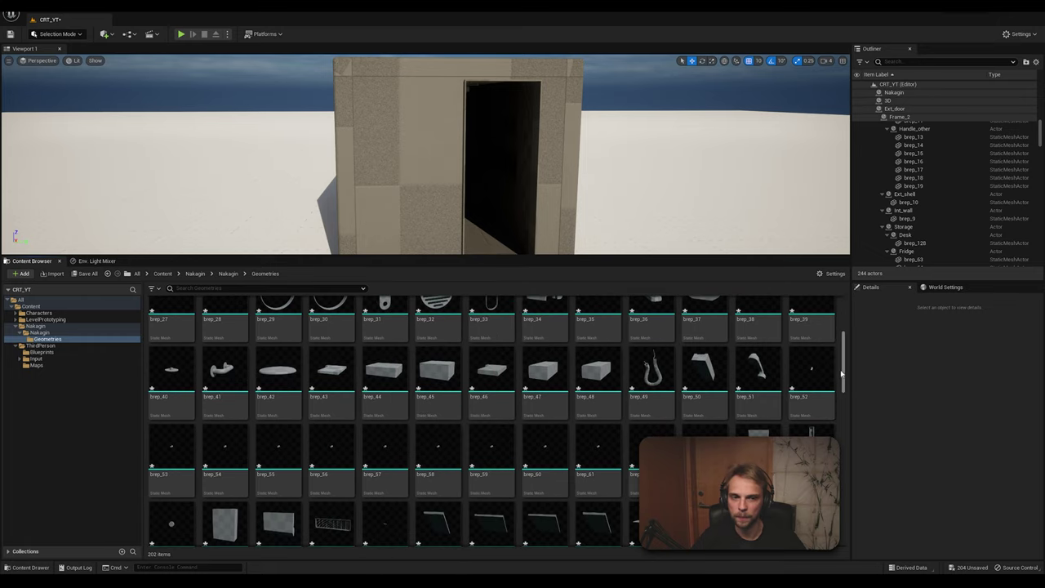
pyautogui.moveTo(841, 373); pyautogui.dragTo(845, 531)
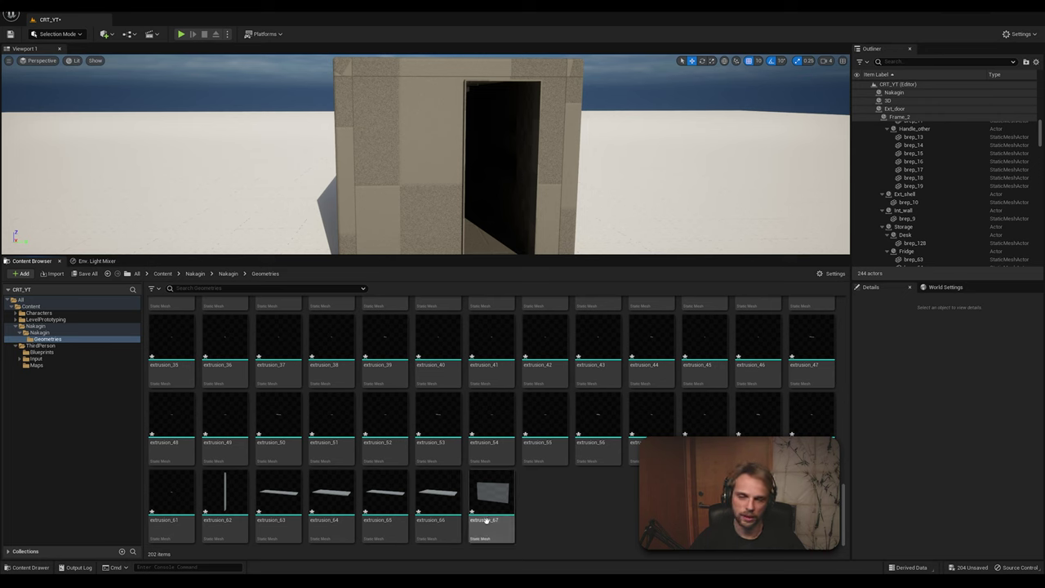
pyautogui.click(491, 494)
pyautogui.moveTo(844, 514); pyautogui.dragTo(840, 303)
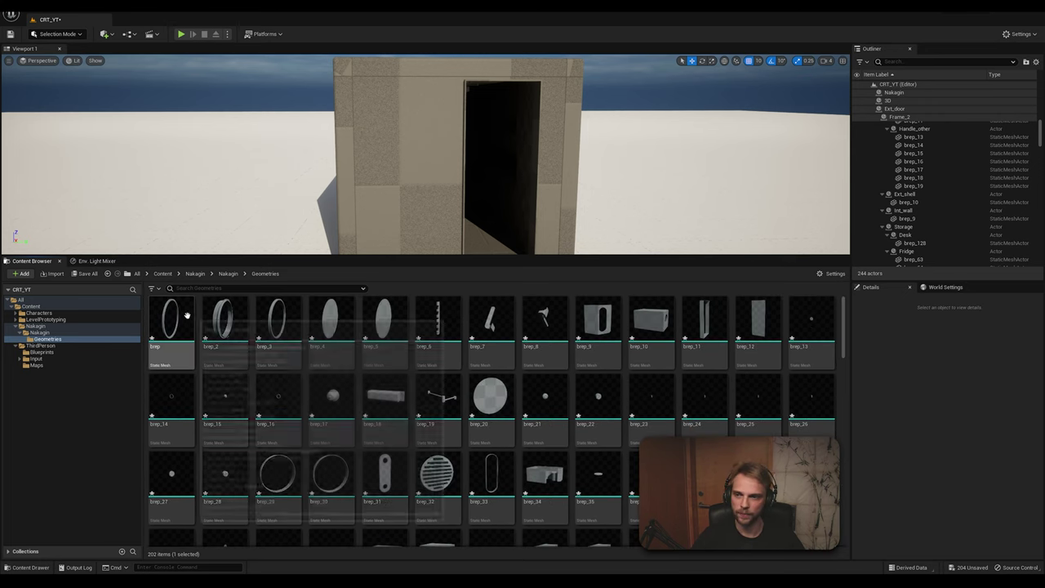
pyautogui.hotkey('ctrl', 'a')
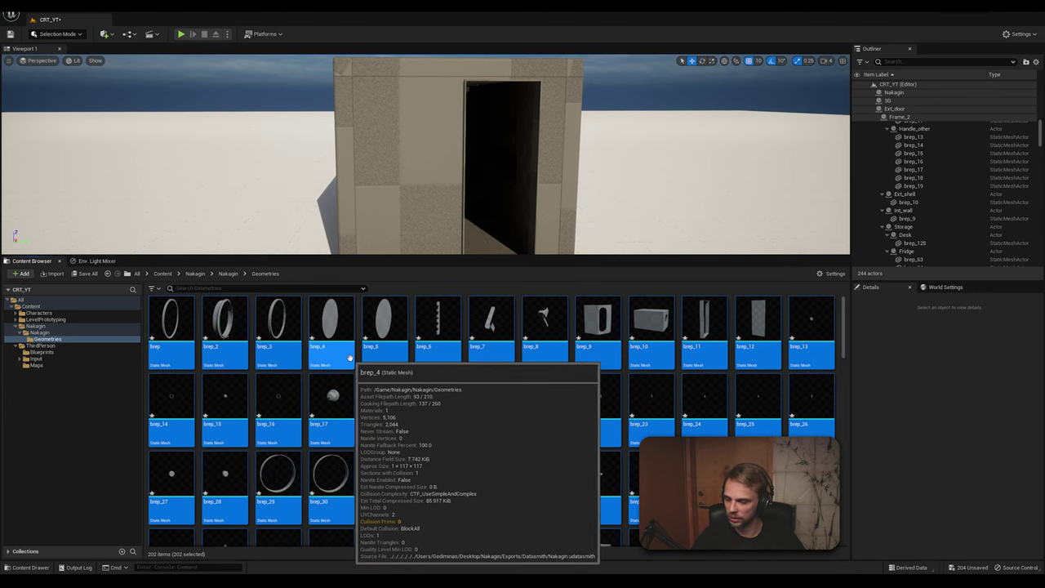
pyautogui.scroll(-1, 186, 339)
pyautogui.scroll(1, 184, 335)
pyautogui.click(183, 330)
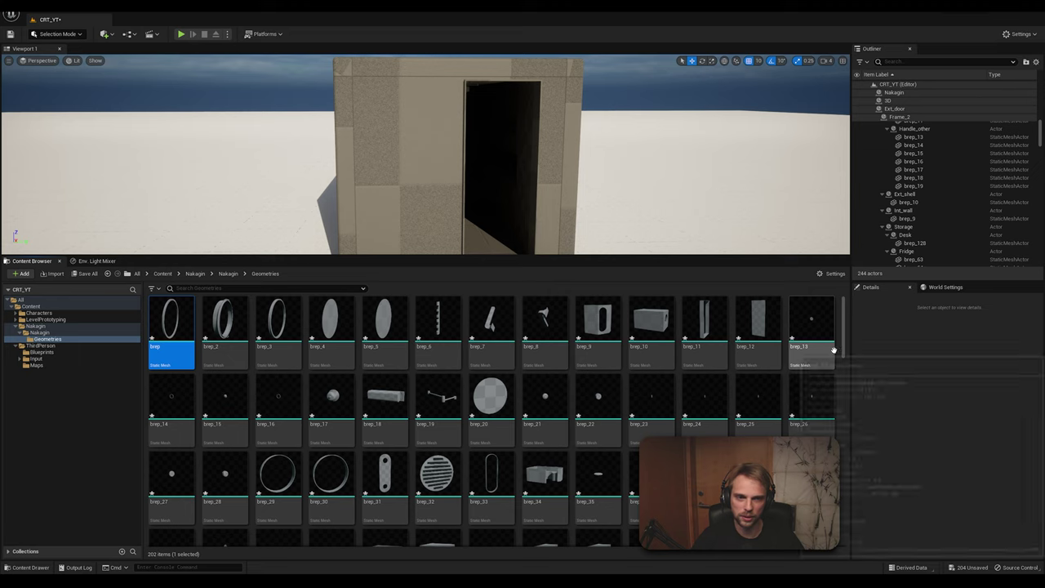
pyautogui.moveTo(843, 352); pyautogui.dragTo(844, 529)
pyautogui.scroll(-4, 844, 529)
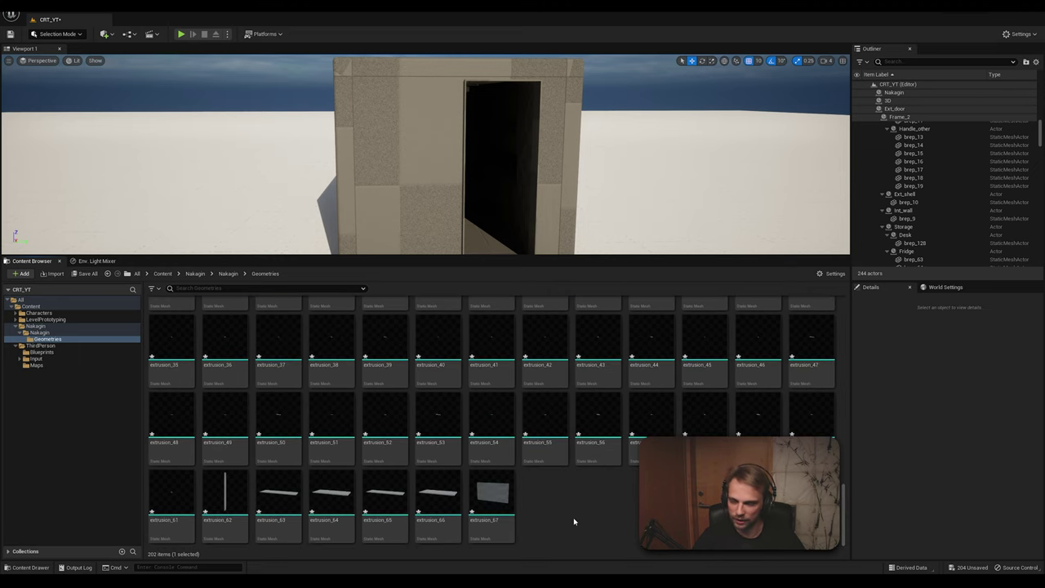
# Select every static mesh in the Geometries folder and enable Nanite for all of them
pyautogui.hotkey('ctrl', 'a')
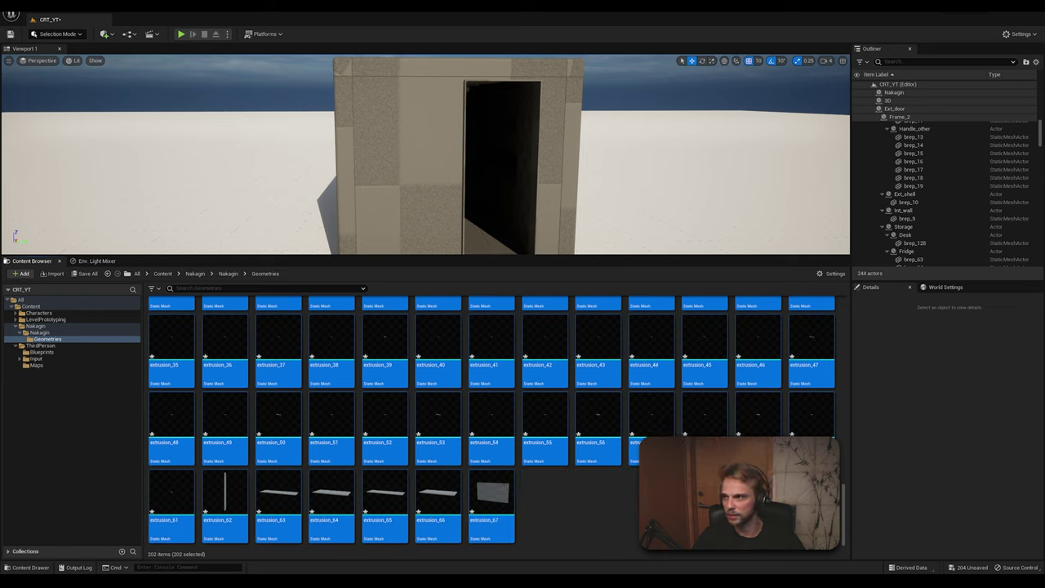
pyautogui.rightClick(435, 340)
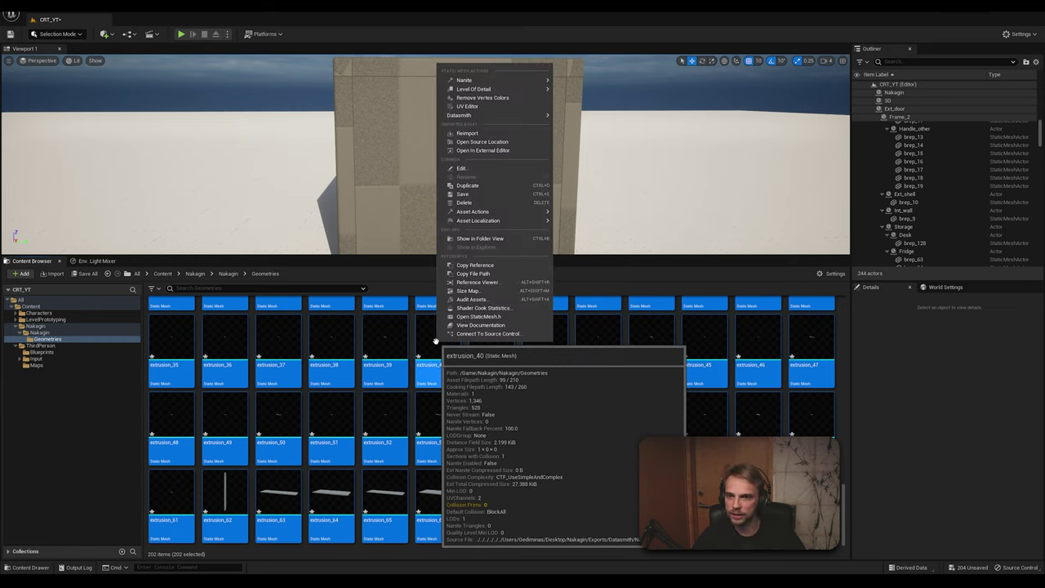
pyautogui.rightClick(339, 409)
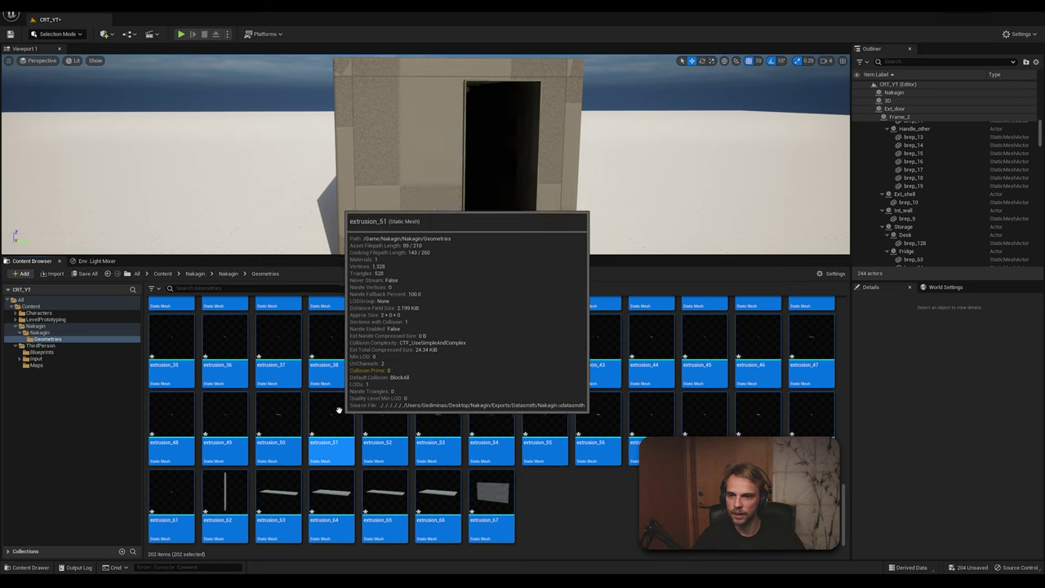
pyautogui.rightClick(339, 410)
pyautogui.moveTo(395, 153)
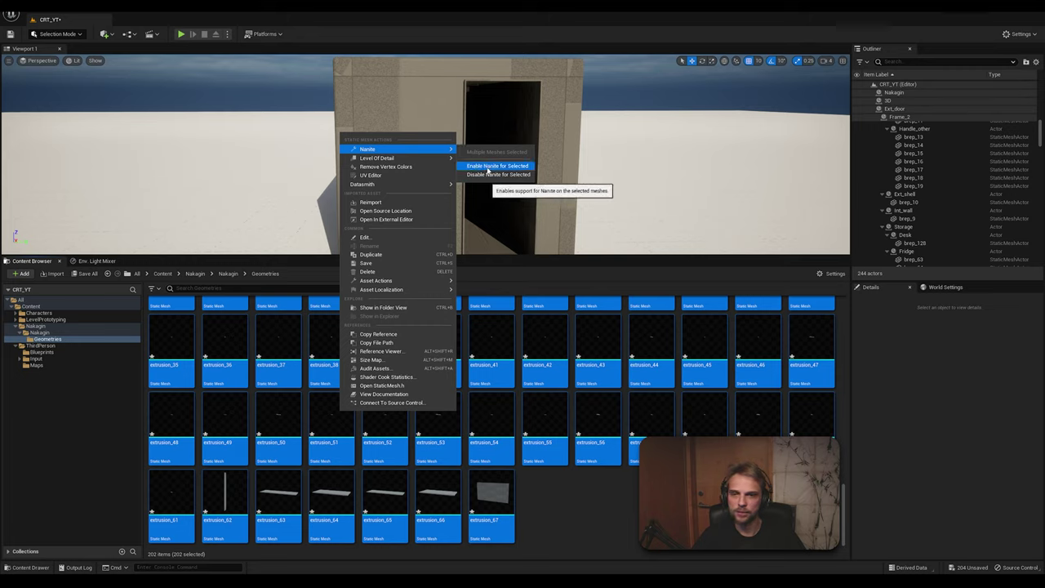
pyautogui.click(488, 168)
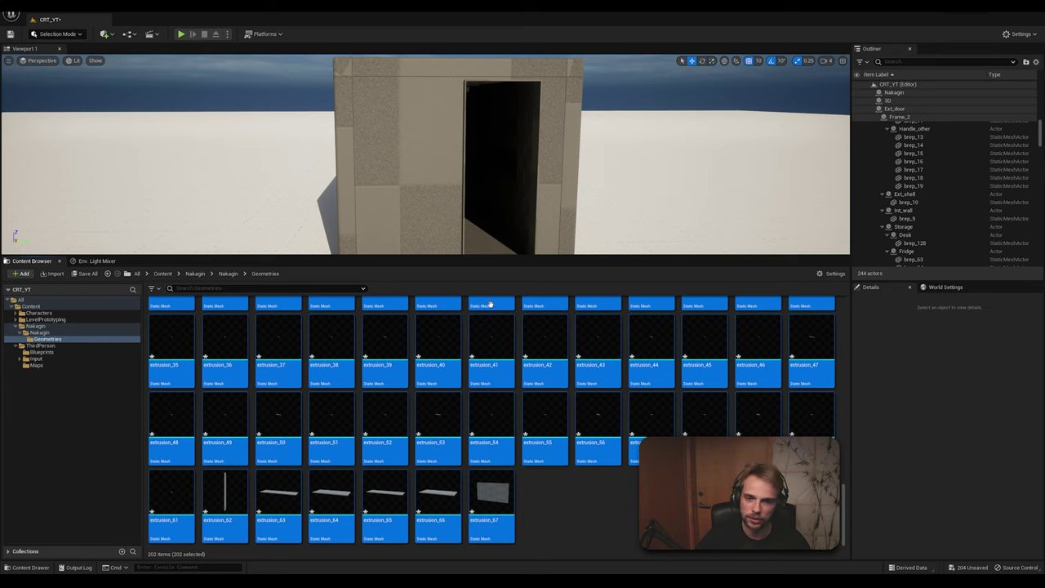
# Open the selected meshes for bulk editing in the property matrix and arrange it as a smaller floating window
pyautogui.rightClick(229, 340)
pyautogui.moveTo(281, 209)
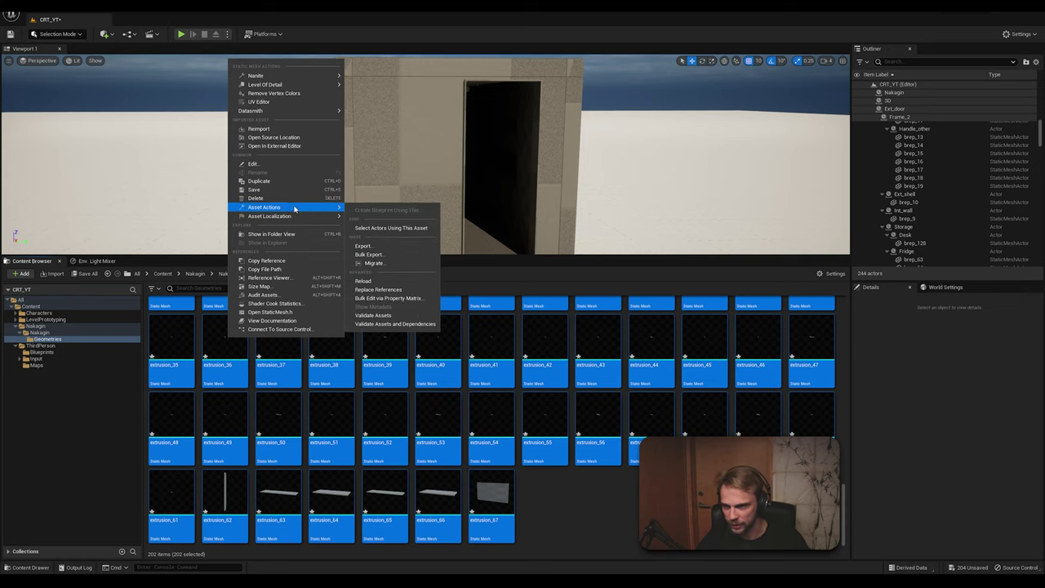
pyautogui.click(374, 298)
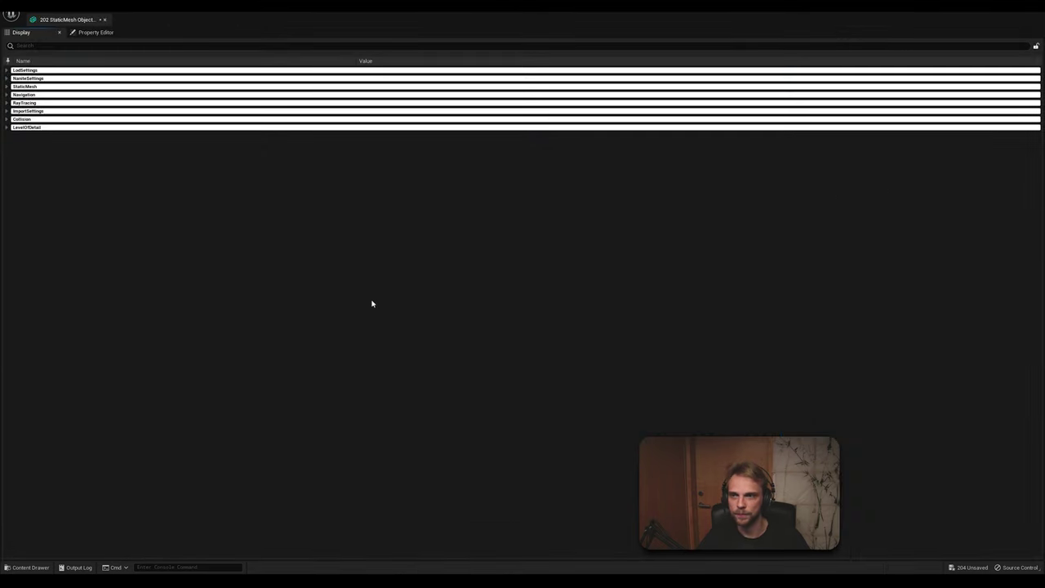
pyautogui.doubleClick(73, 16)
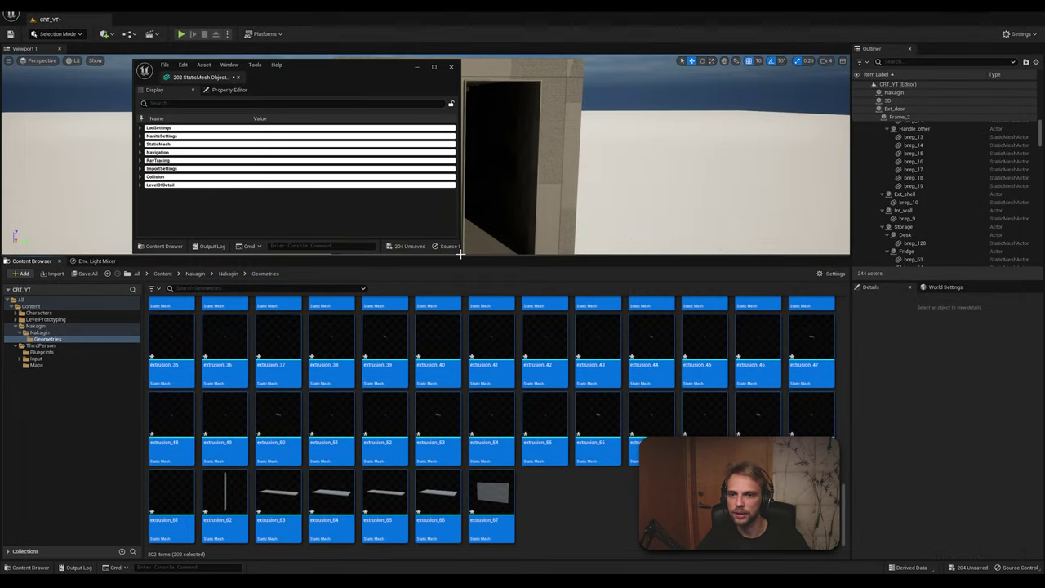
pyautogui.moveTo(462, 254); pyautogui.dragTo(630, 500)
pyautogui.click(140, 128)
pyautogui.click(140, 128)
pyautogui.click(140, 145)
pyautogui.click(141, 144)
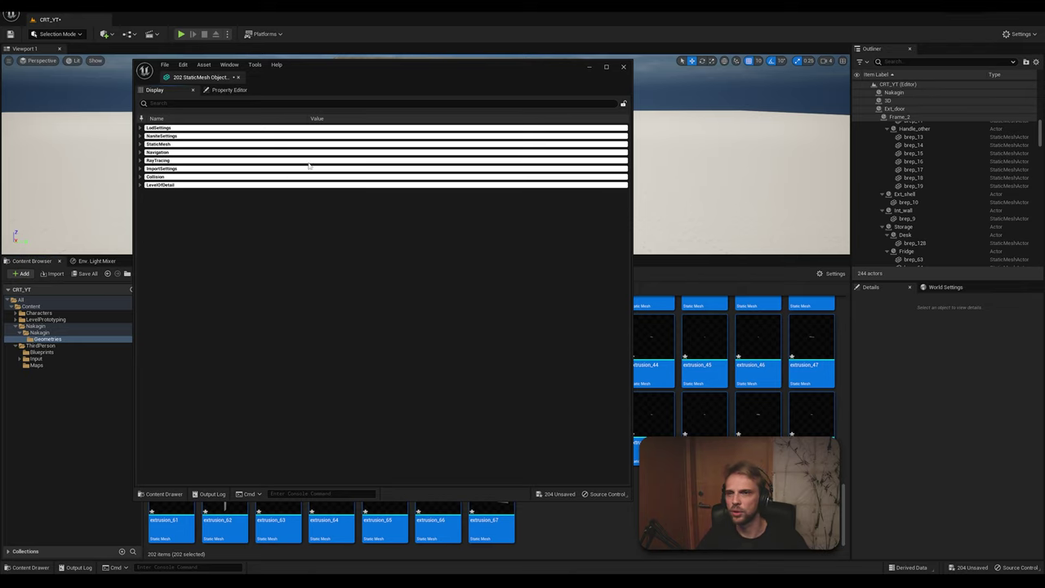
pyautogui.moveTo(723, 338)
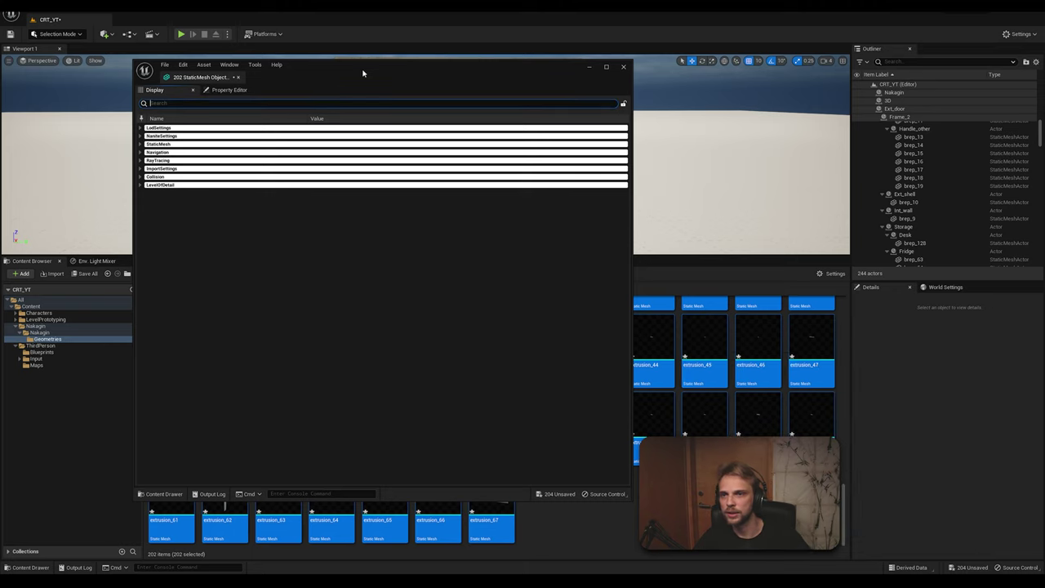
pyautogui.moveTo(364, 72); pyautogui.dragTo(338, 66)
# Filter the mesh properties by "collision" and set Collision Complexity to Use Complex Collision As Simple for all selected meshes
pyautogui.write('c')
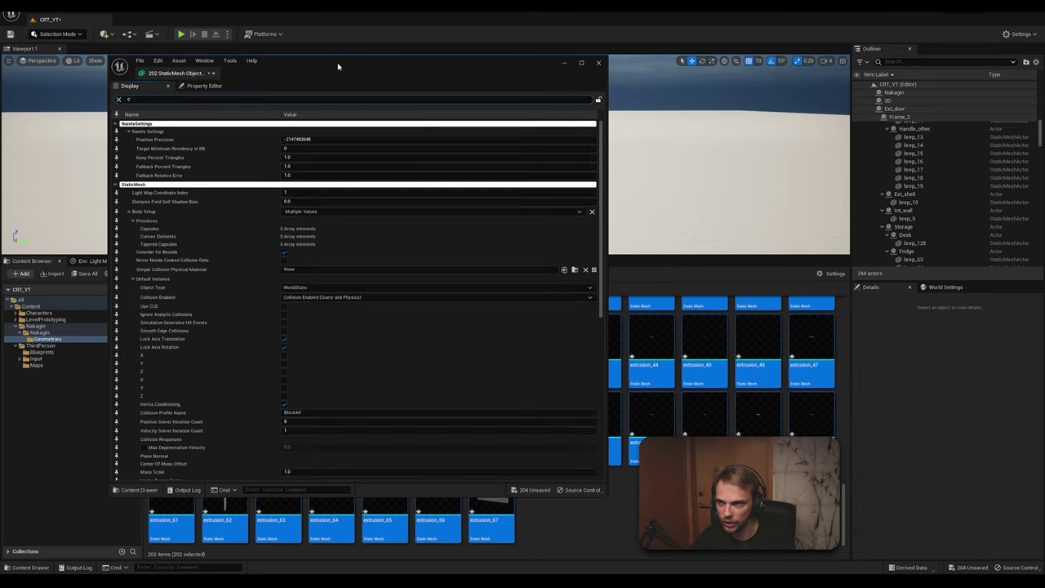
pyautogui.write('ollision')
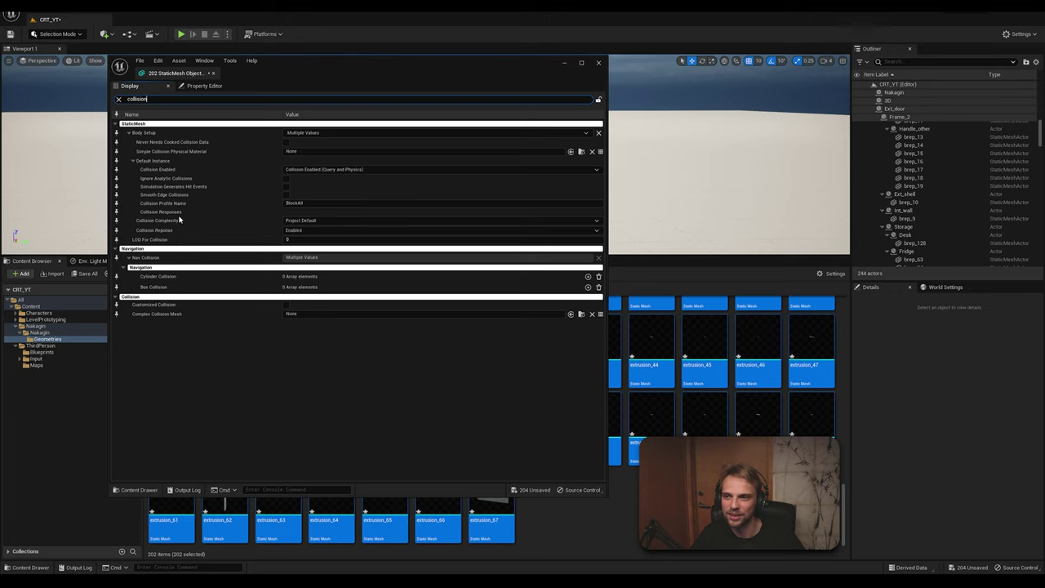
pyautogui.click(289, 222)
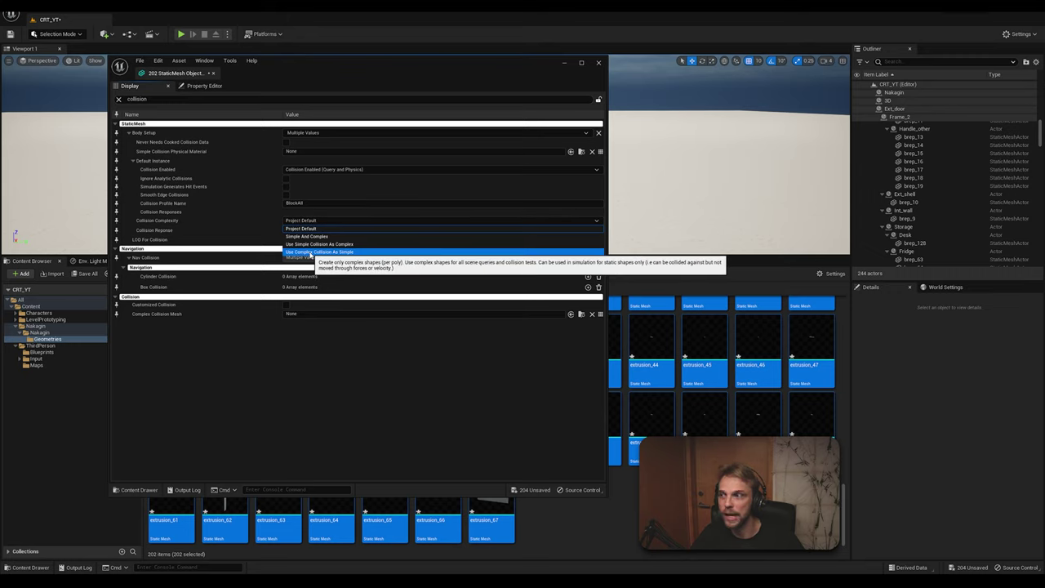
pyautogui.click(310, 253)
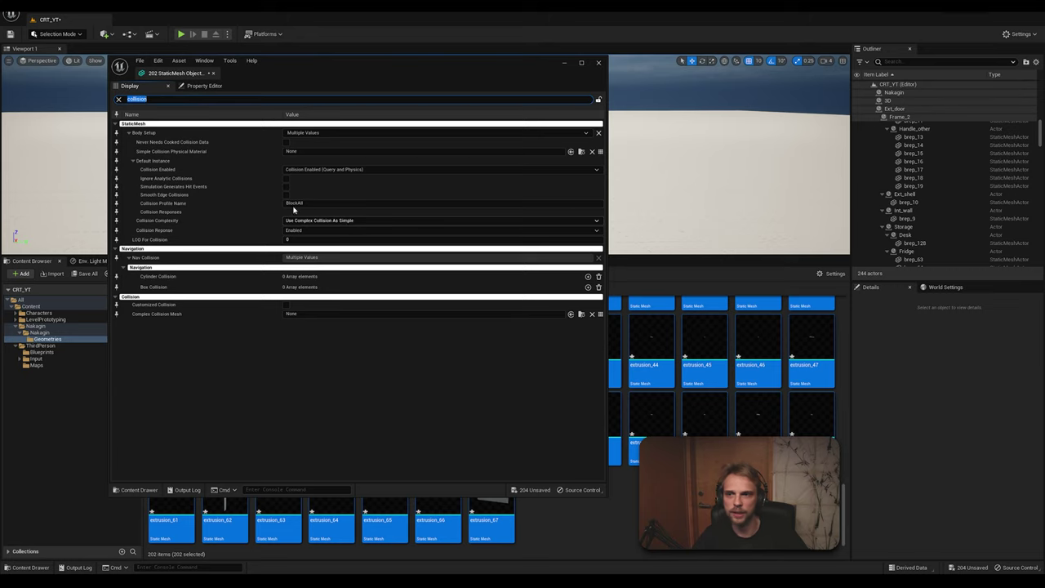
# Save all modified assets and the level, and close the property matrix
pyautogui.click(139, 61)
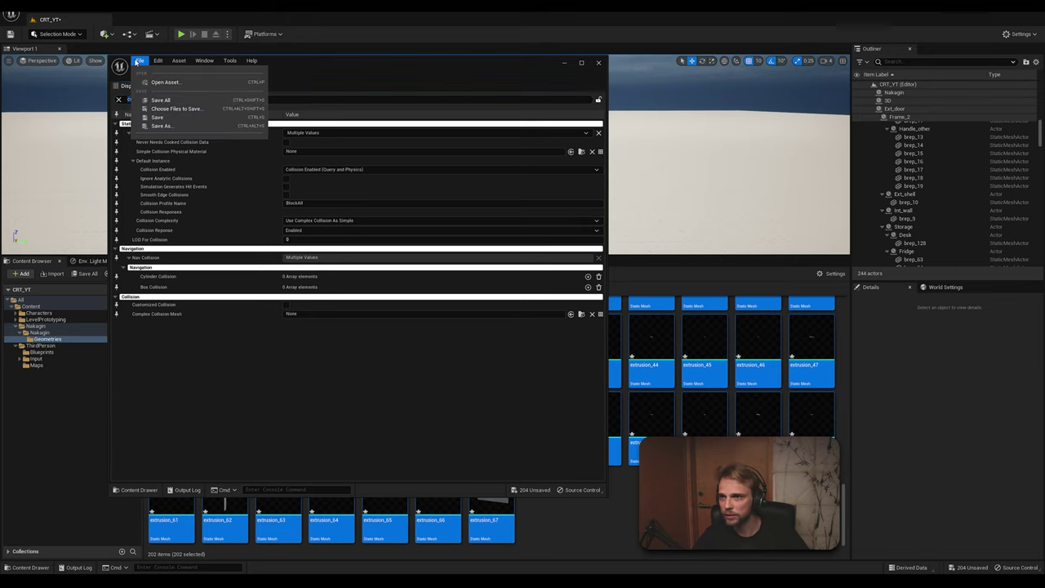
pyautogui.click(175, 101)
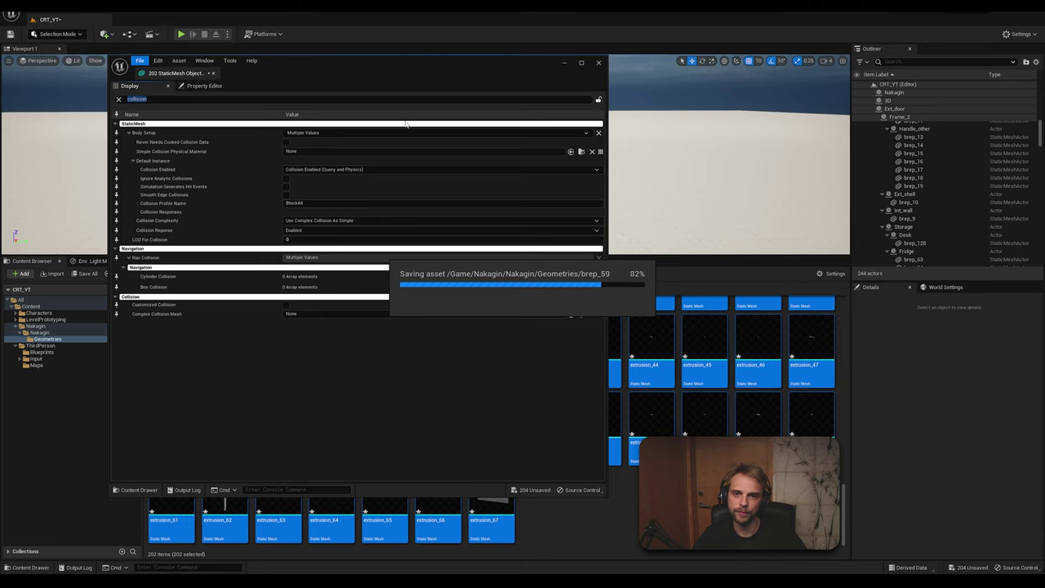
pyautogui.click(597, 64)
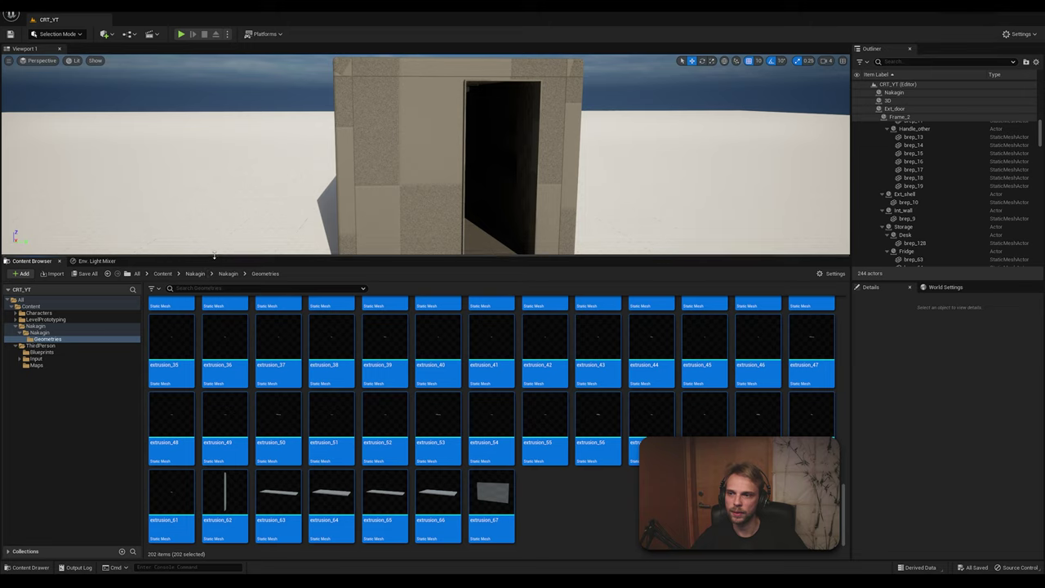
# Enlarge the viewport and play-test the level, walking the character through the capsule's doorway and around its exterior walls to check collision
pyautogui.moveTo(206, 256); pyautogui.dragTo(206, 409)
pyautogui.click(180, 34)
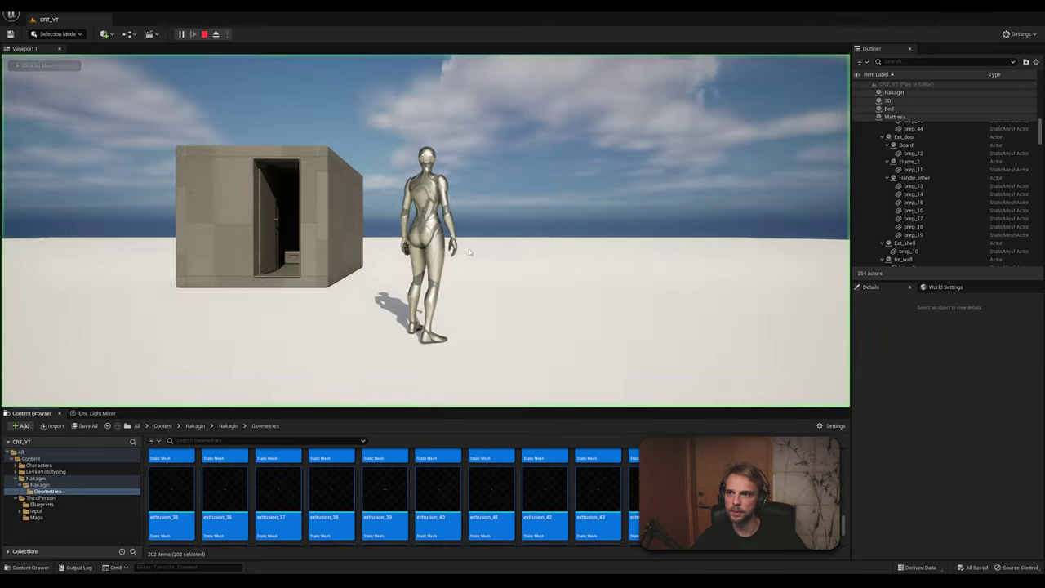
pyautogui.press('w')
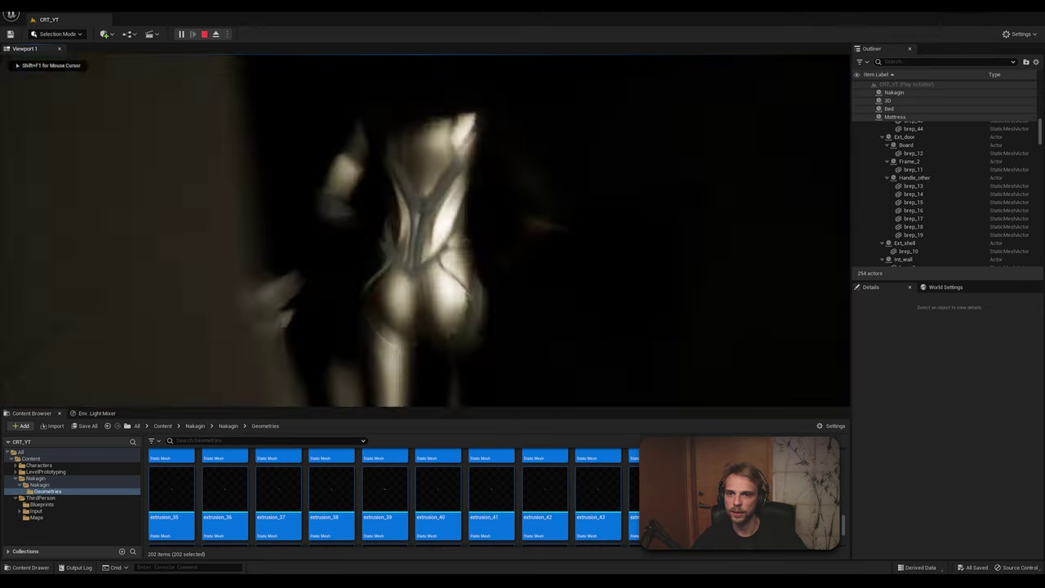
pyautogui.press('d')
pyautogui.press('s')
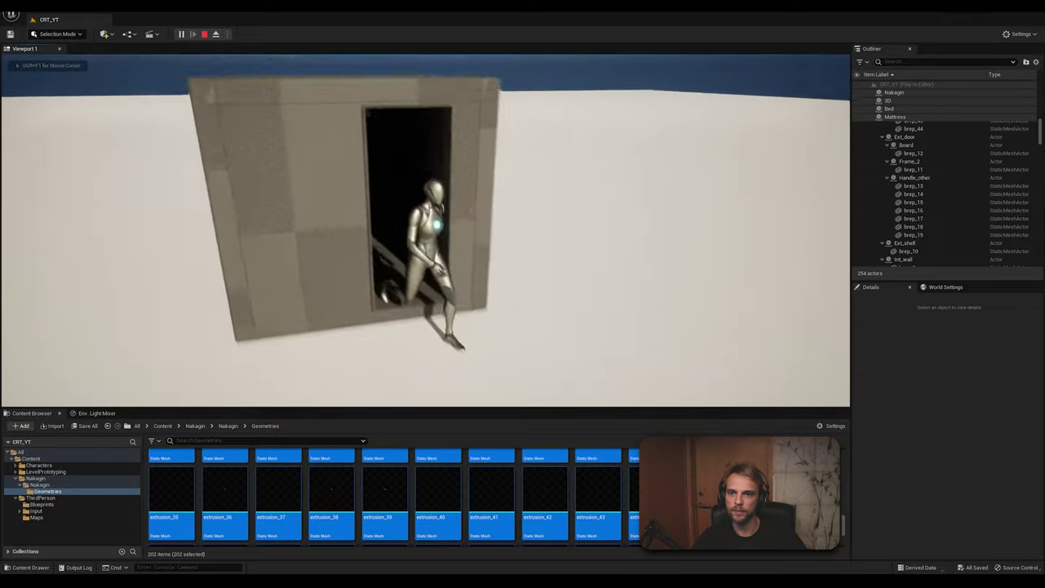
pyautogui.press('w')
pyautogui.press('space')
pyautogui.press('d')
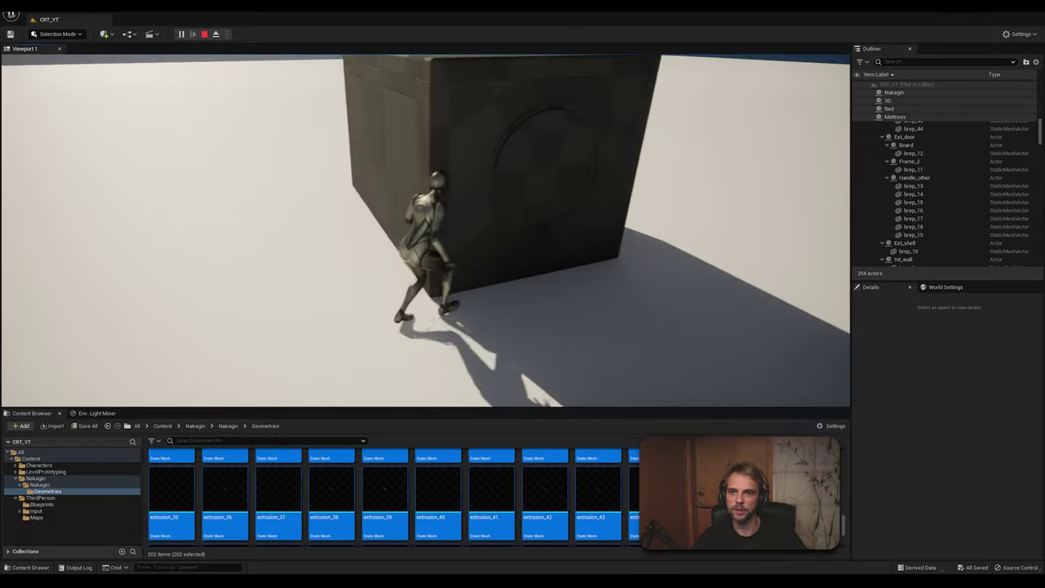
pyautogui.press('w')
pyautogui.press('d')
pyautogui.press('d')
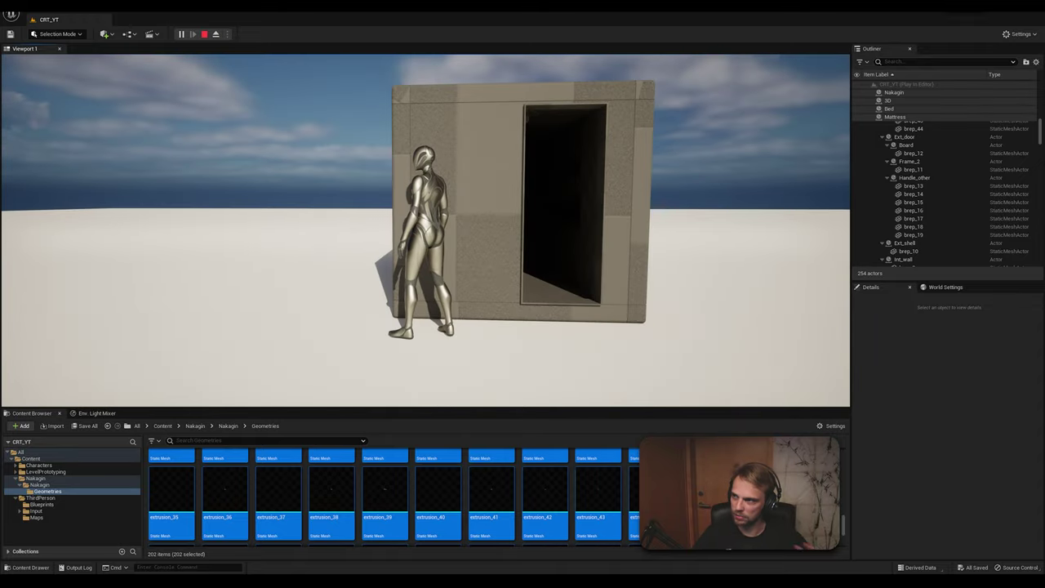
pyautogui.press('Escape')
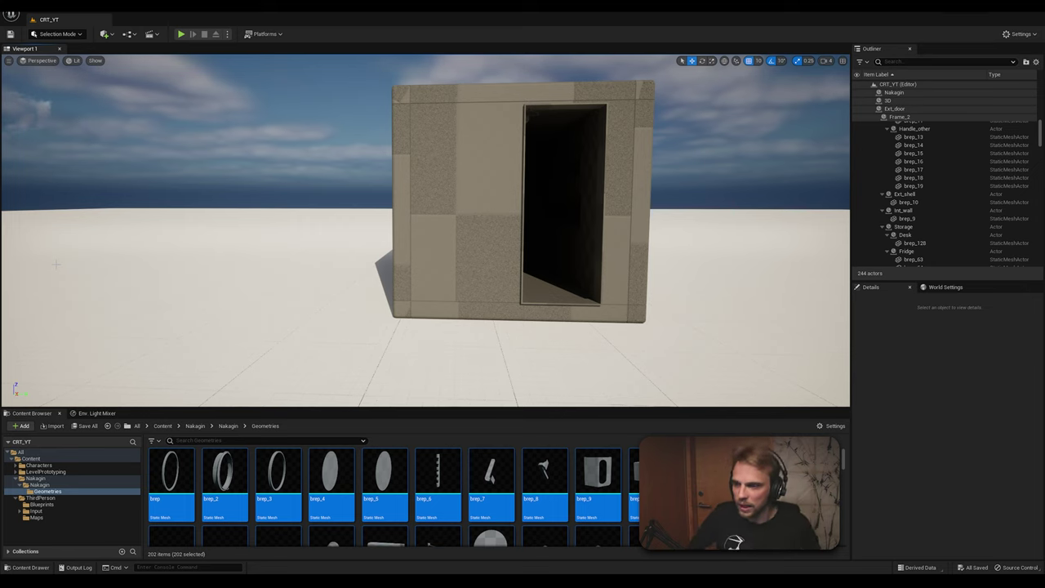
# Create a folder named Materials inside the top-level Nakagin content folder
pyautogui.moveTo(331, 411); pyautogui.dragTo(361, 360)
pyautogui.click(109, 502)
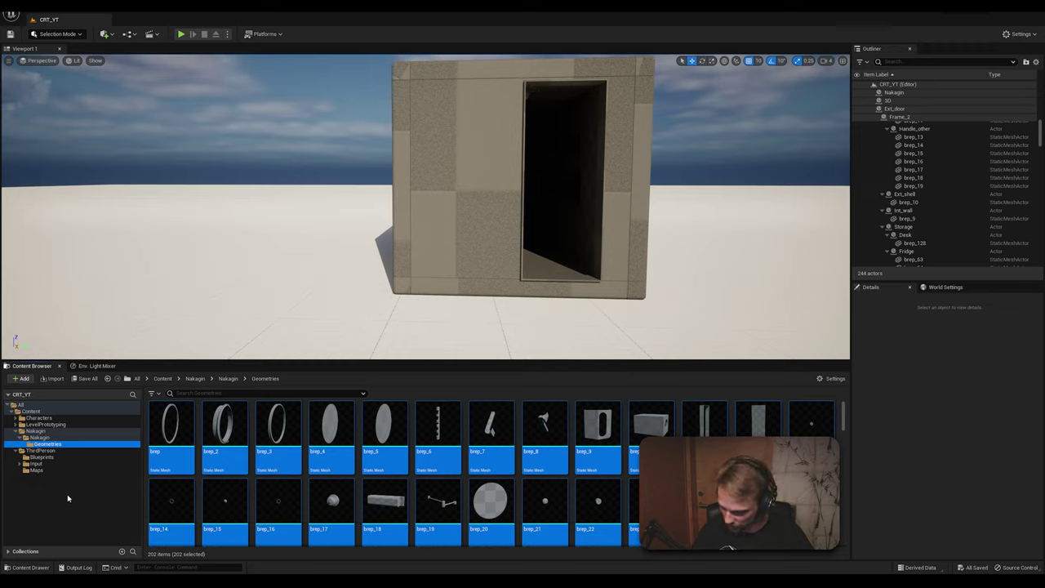
pyautogui.click(45, 437)
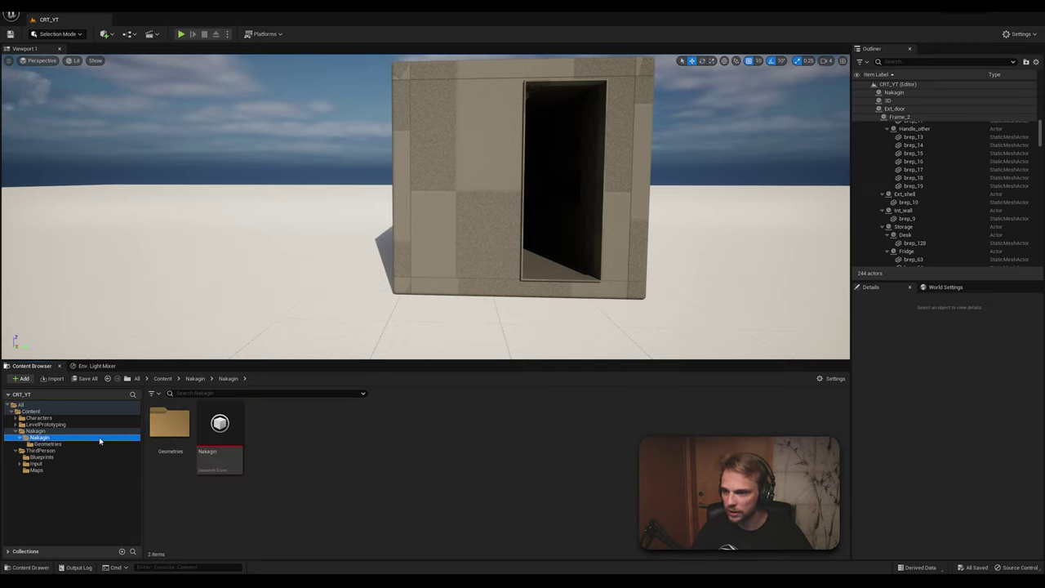
pyautogui.click(35, 432)
pyautogui.click(36, 439)
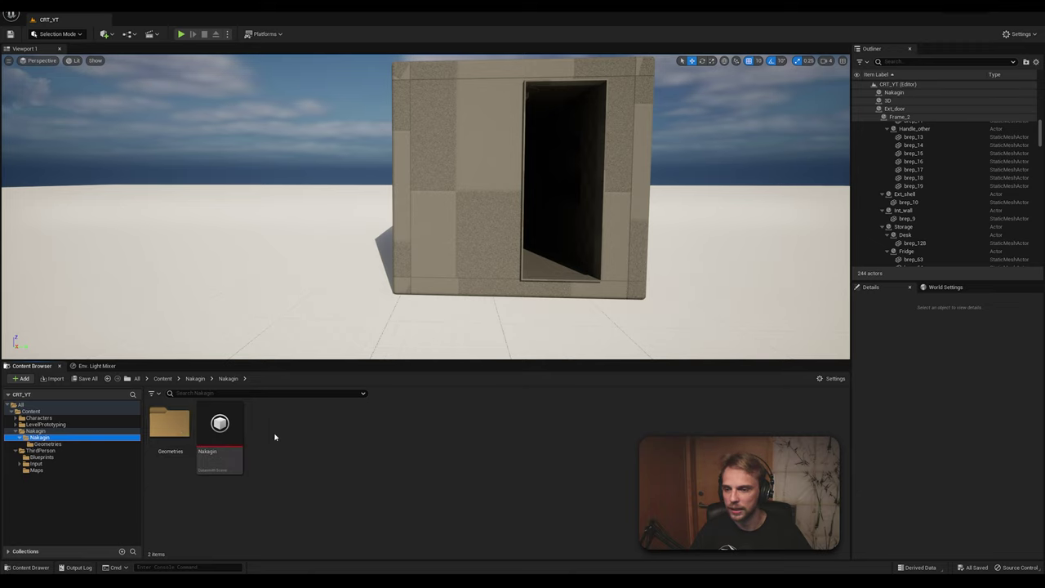
pyautogui.rightClick(295, 437)
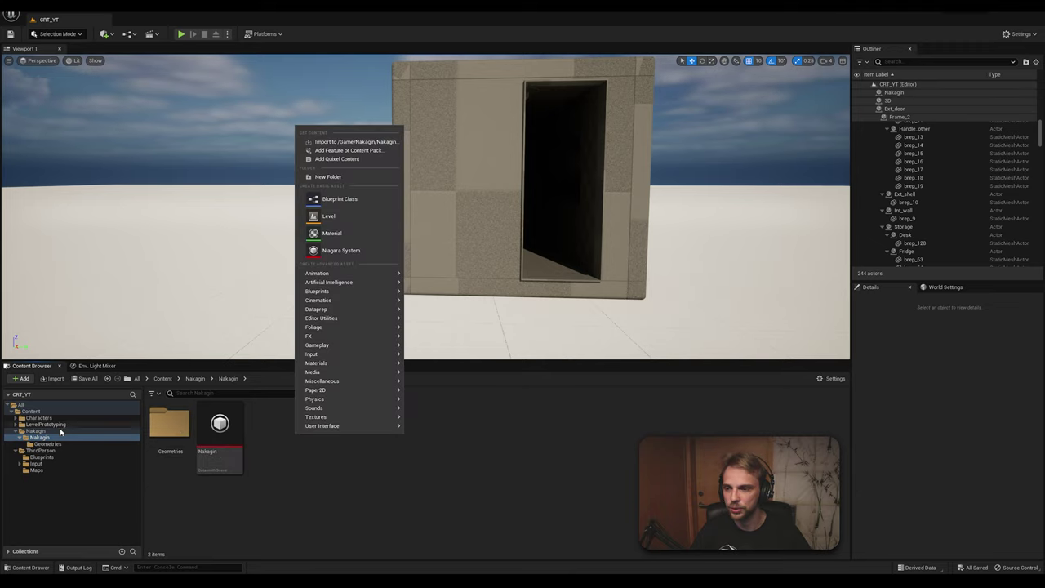
pyautogui.click(33, 431)
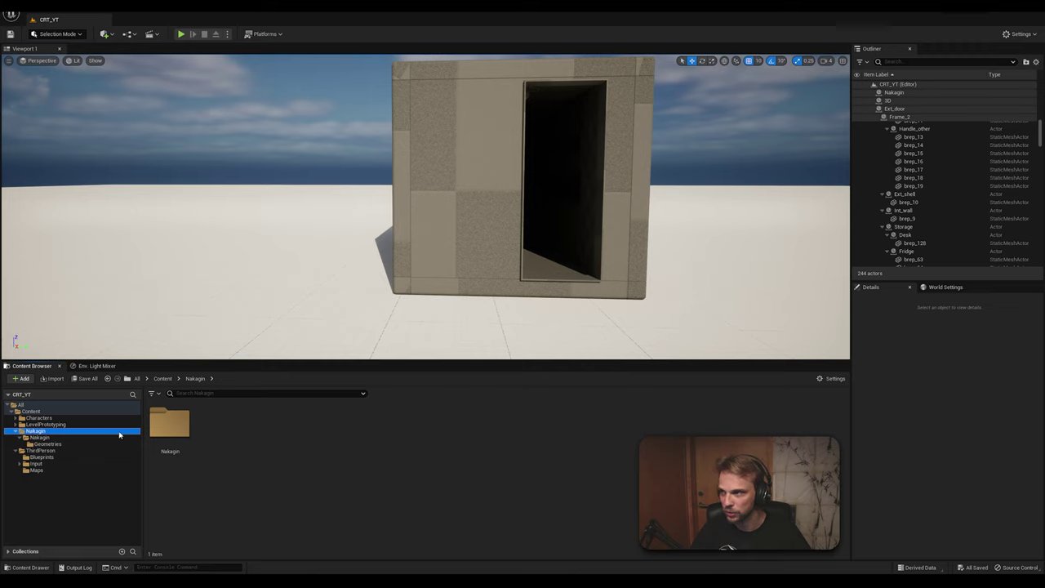
pyautogui.rightClick(263, 425)
pyautogui.click(311, 167)
pyautogui.write('Mate')
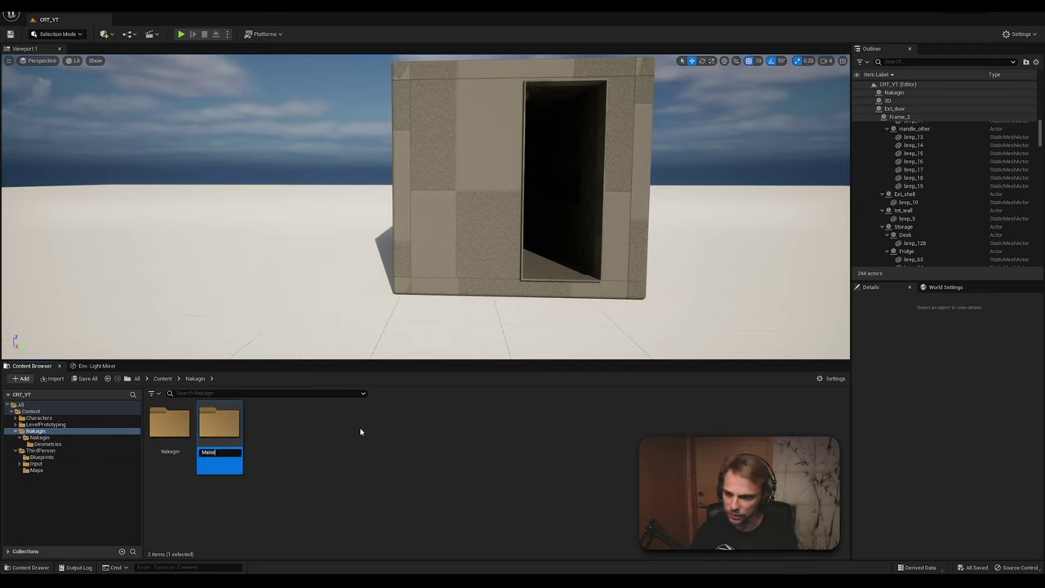
pyautogui.write('rials')
pyautogui.press('Return')
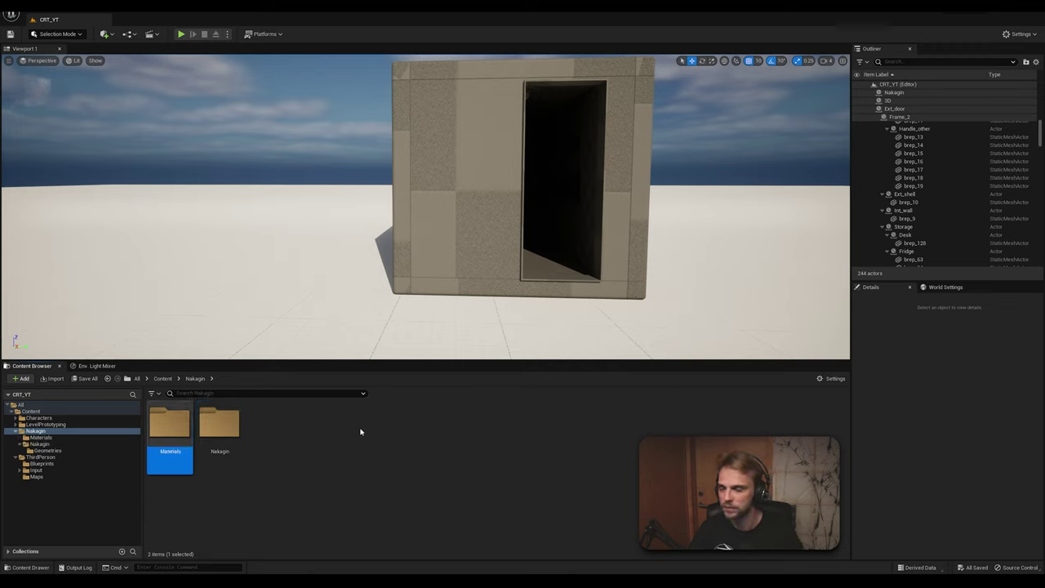
# Create a new material named WhiteBase inside the Materials folder
pyautogui.doubleClick(162, 426)
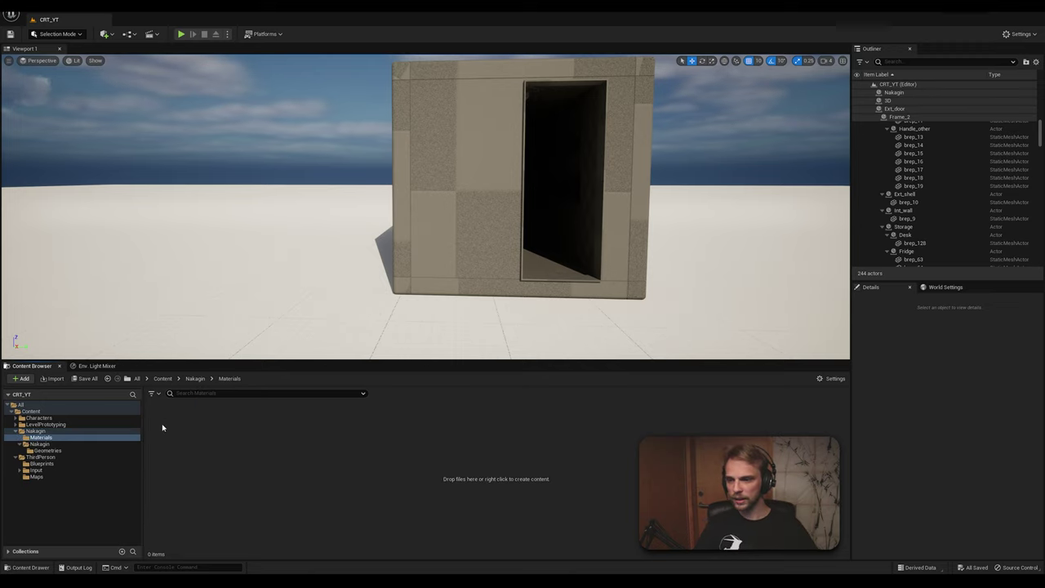
pyautogui.rightClick(272, 437)
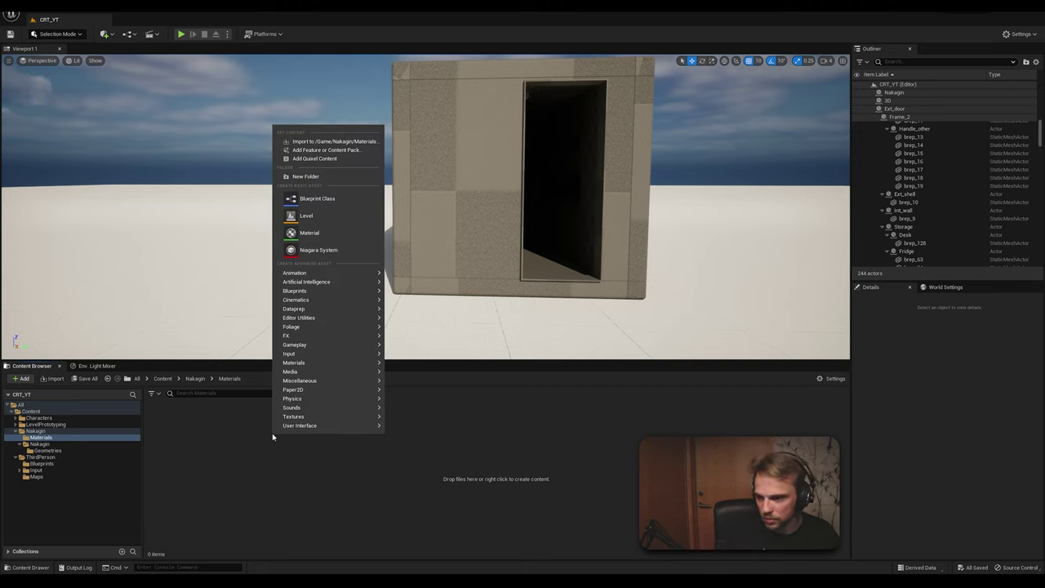
pyautogui.click(318, 235)
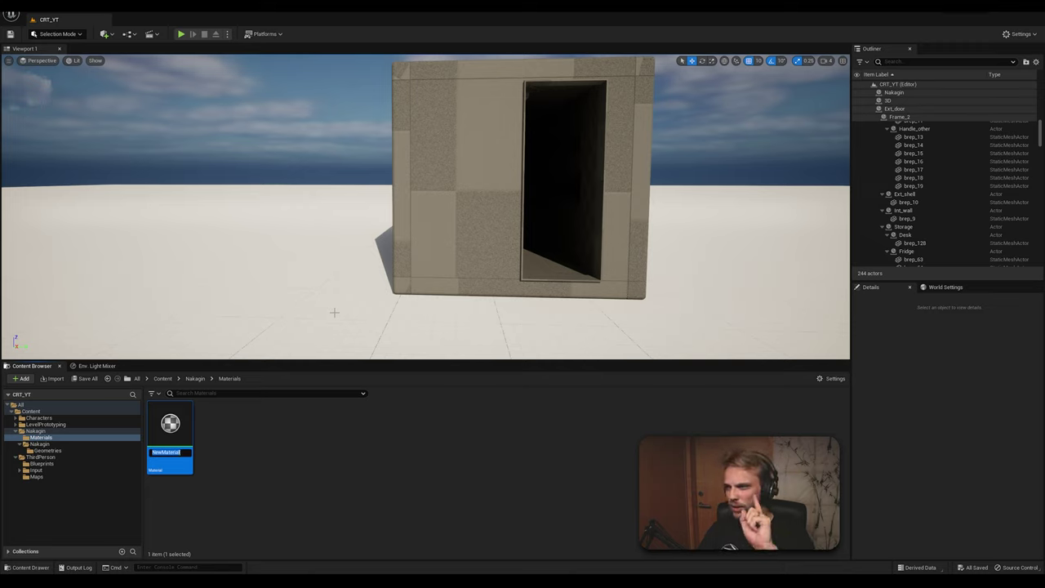
pyautogui.write('M')
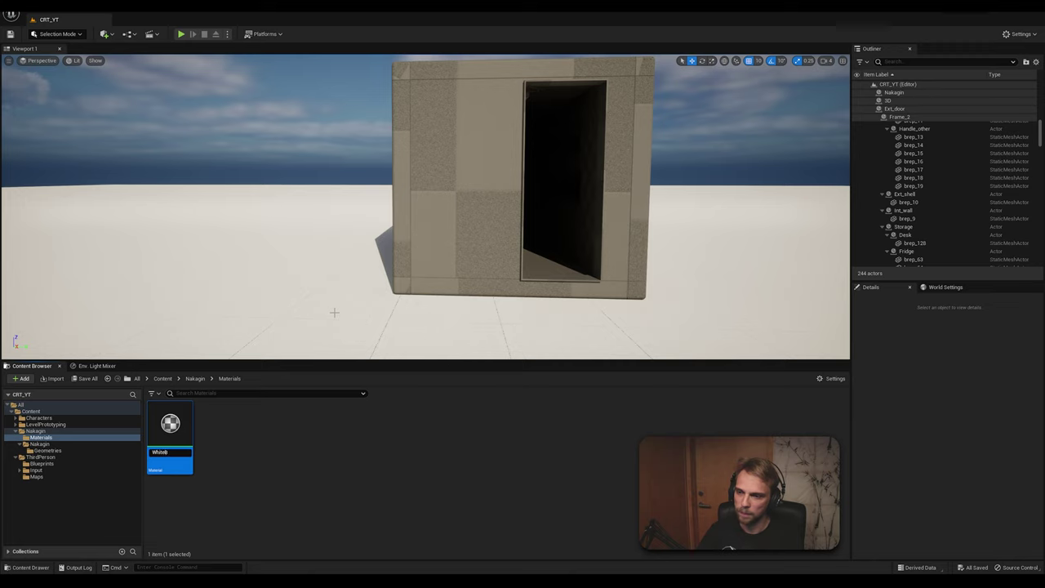
pyautogui.press('Return')
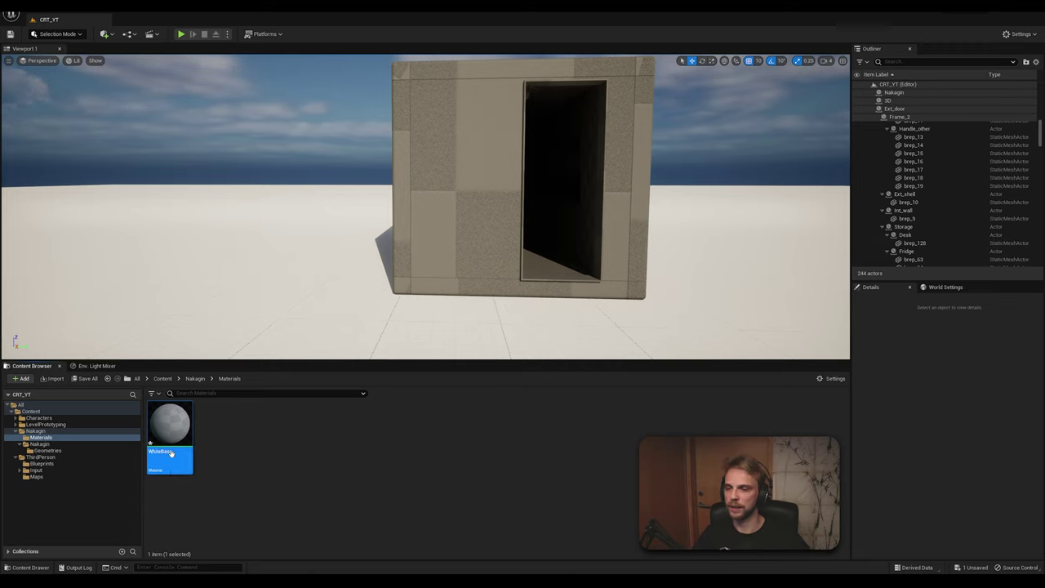
# Open the WhiteBase material for editing and dock its editor beside the CRT_YT level tab
pyautogui.doubleClick(169, 423)
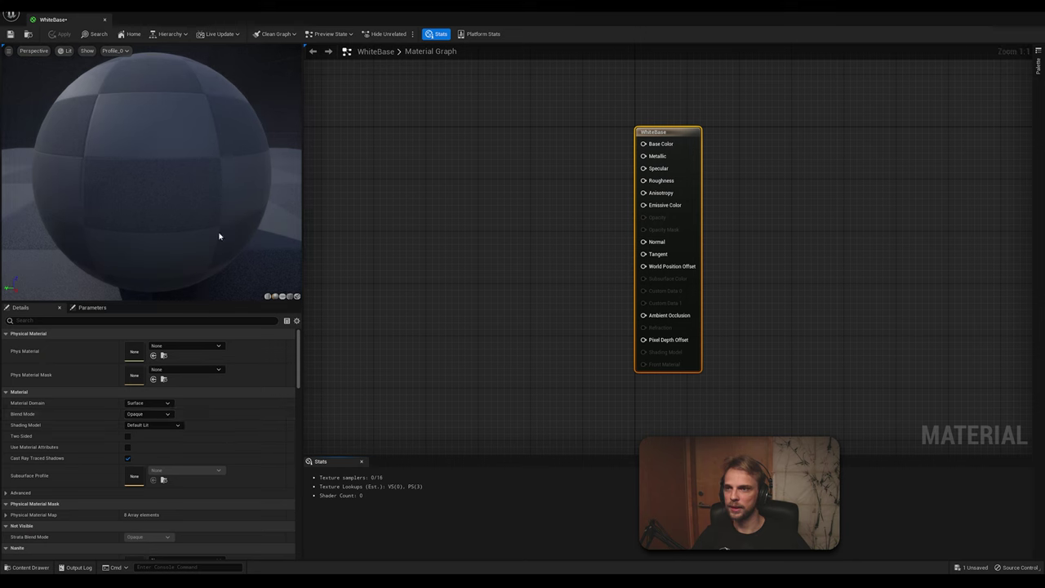
pyautogui.moveTo(55, 19); pyautogui.dragTo(167, 48)
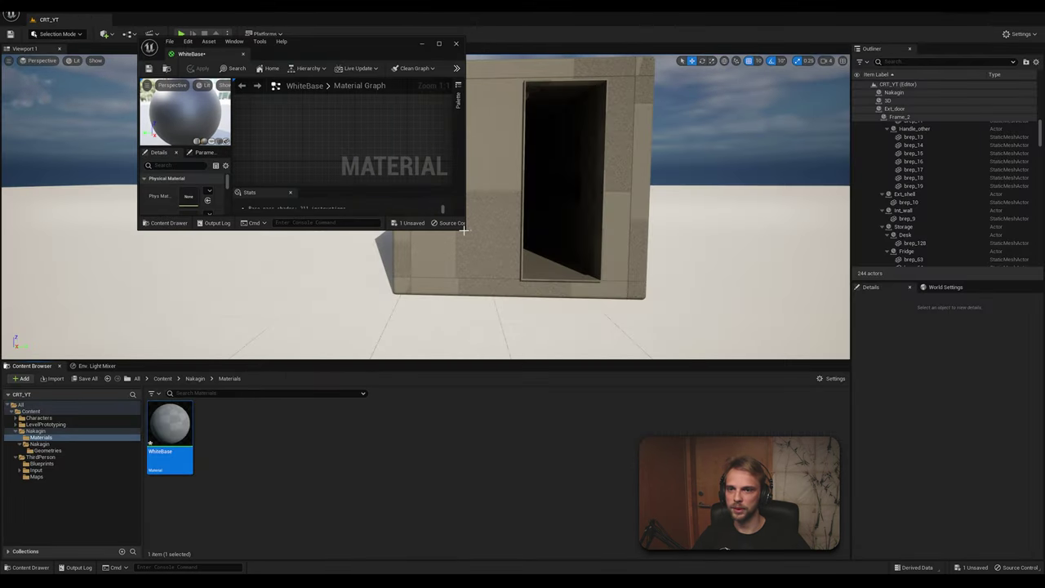
pyautogui.moveTo(203, 54); pyautogui.dragTo(155, 19)
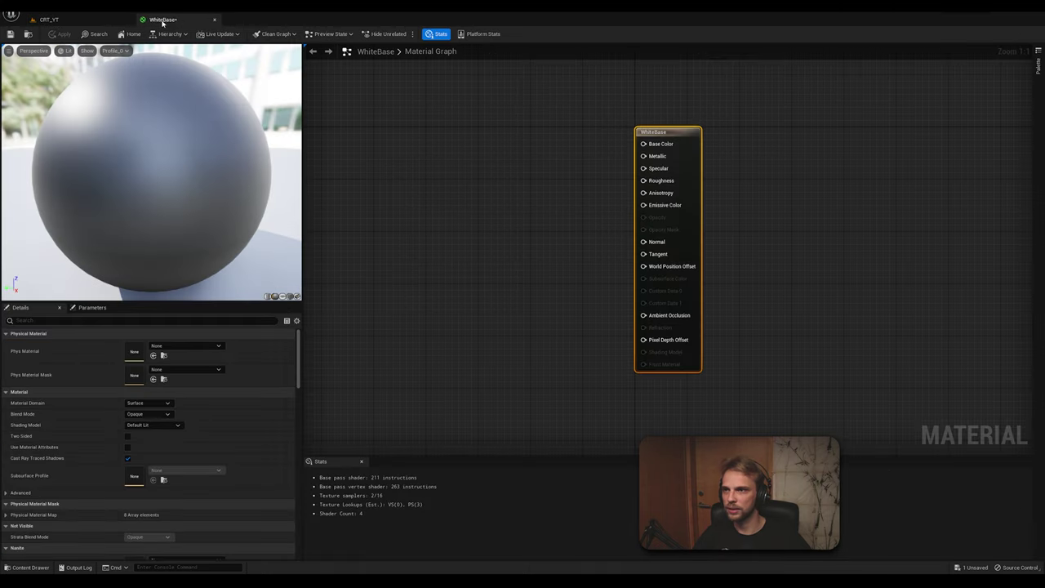
pyautogui.click(68, 19)
pyautogui.click(133, 24)
pyautogui.click(62, 23)
pyautogui.click(129, 23)
pyautogui.click(93, 23)
pyautogui.click(139, 19)
pyautogui.click(77, 20)
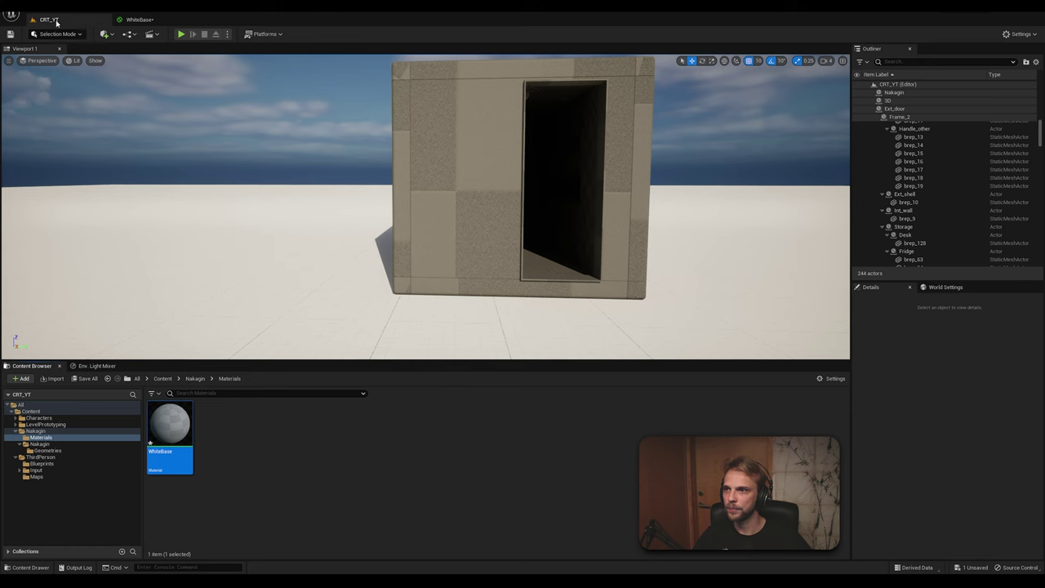
pyautogui.click(139, 19)
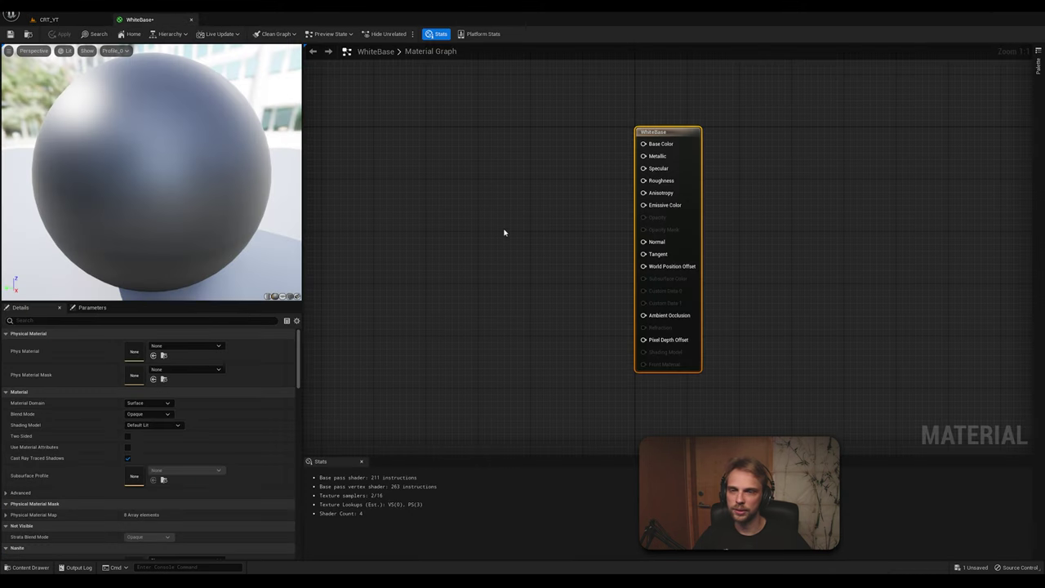
pyautogui.moveTo(505, 235); pyautogui.dragTo(645, 254, button='right')
pyautogui.scroll(-2, 642, 234)
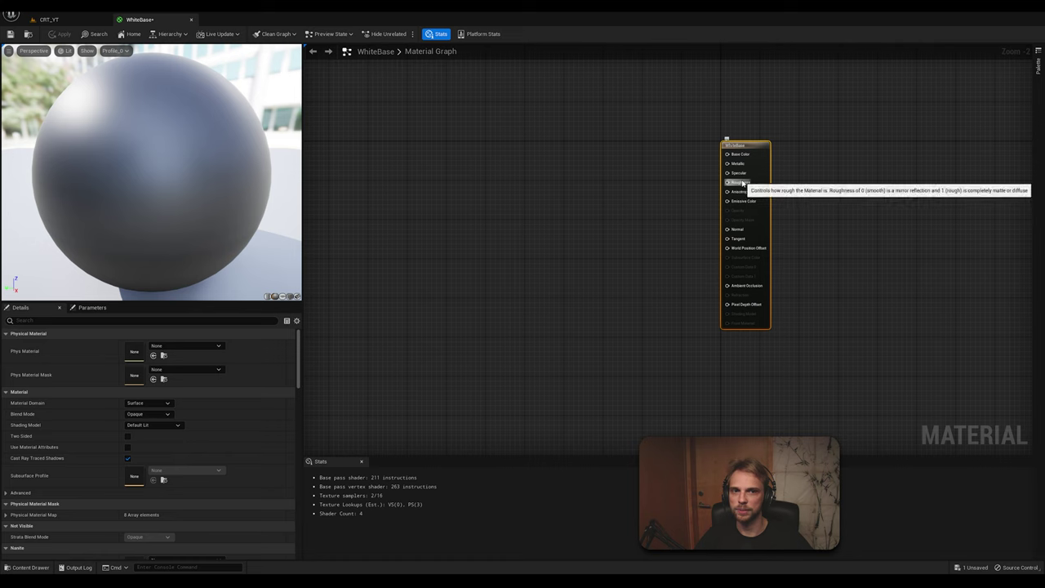
pyautogui.scroll(2, 779, 180)
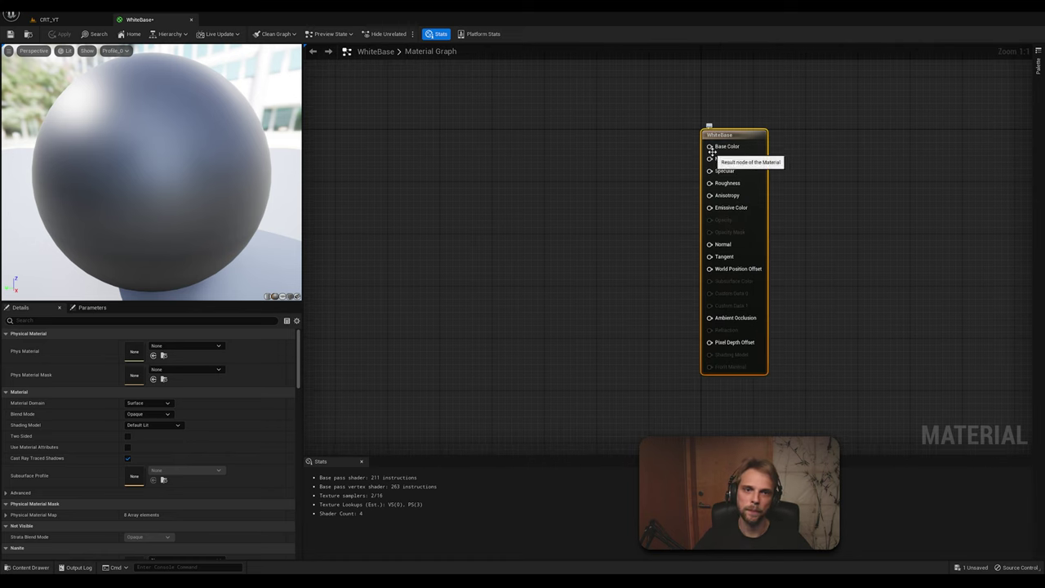
pyautogui.moveTo(709, 147); pyautogui.dragTo(573, 137)
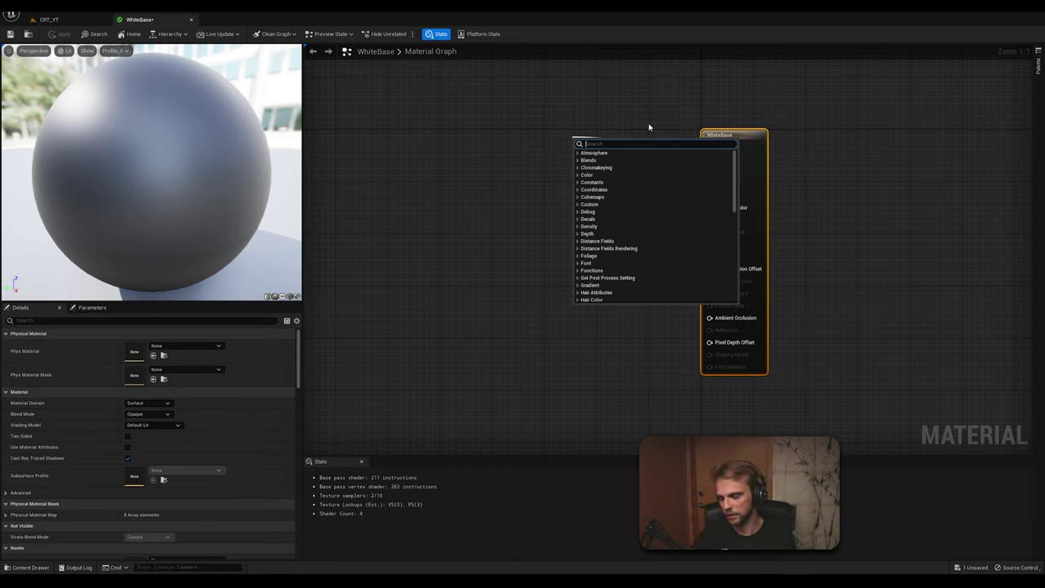
pyautogui.write('constant')
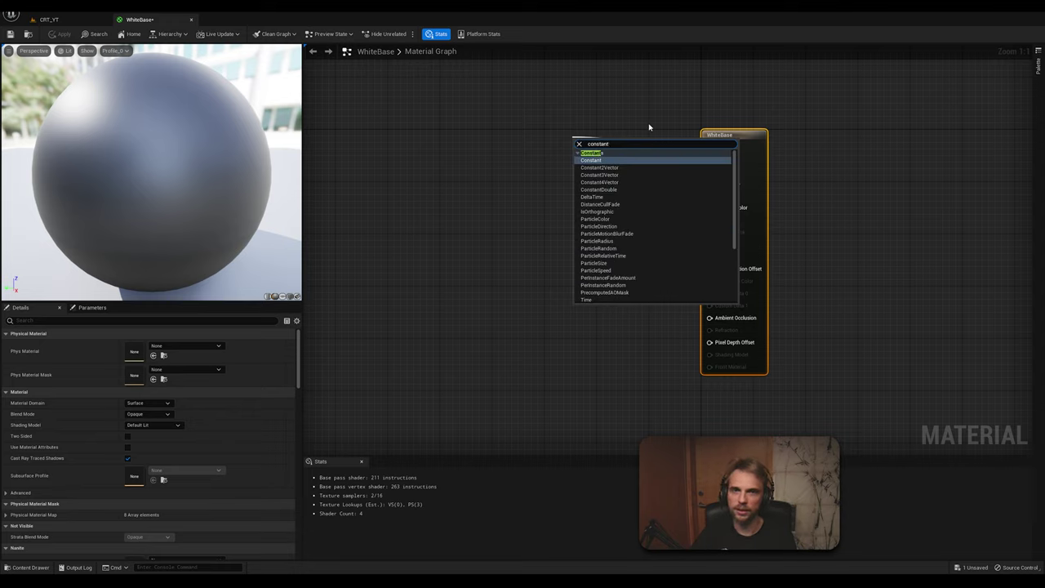
pyautogui.press('Down')
pyautogui.press('Down')
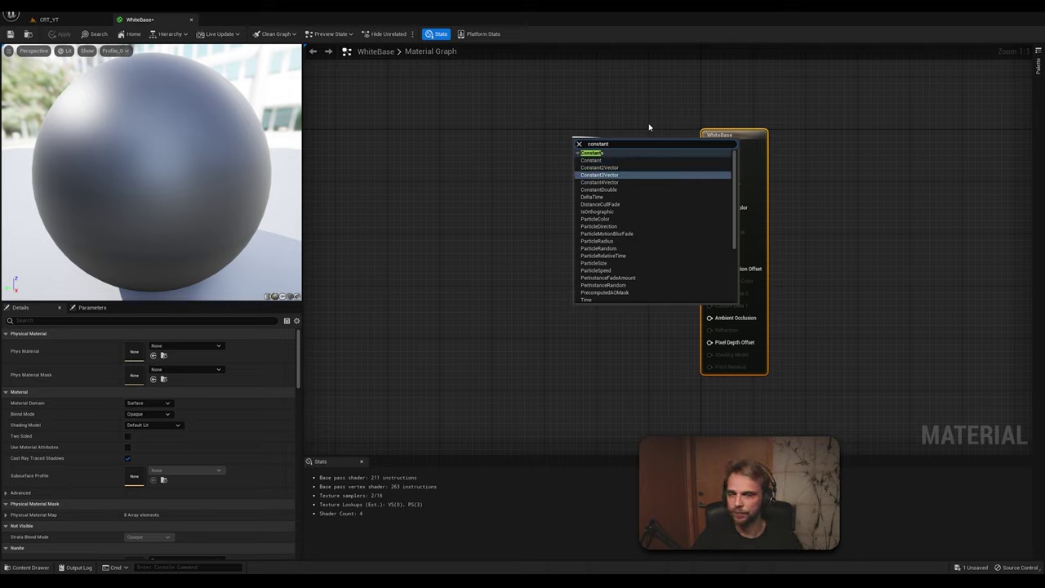
pyautogui.click(646, 124)
# Add a Constant3Vector node wired into the Base Color input of the WhiteBase material
pyautogui.moveTo(709, 146); pyautogui.dragTo(572, 132)
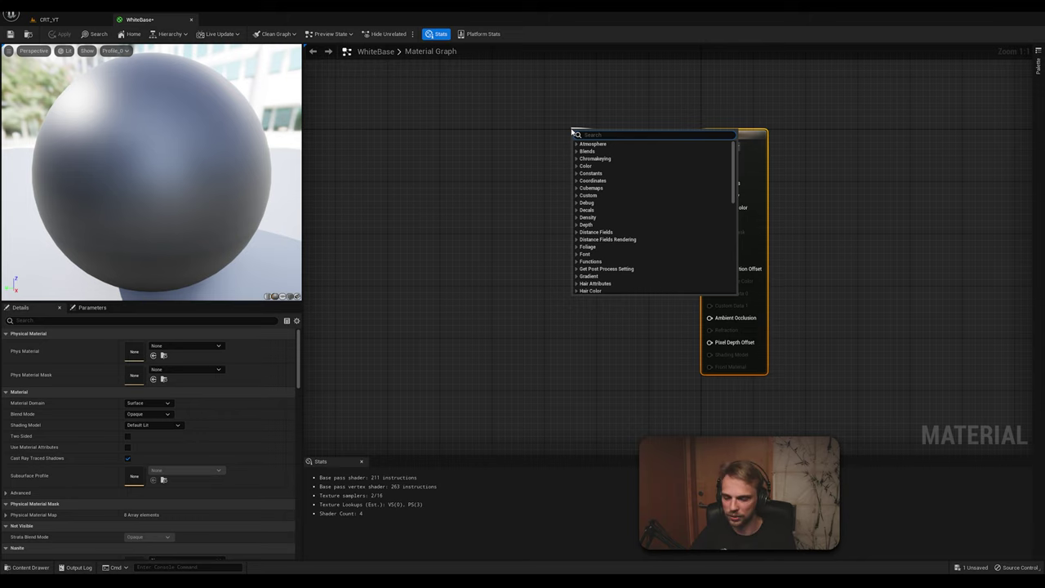
pyautogui.write('constan')
pyautogui.press('Down')
pyautogui.press('Down')
pyautogui.press('Return')
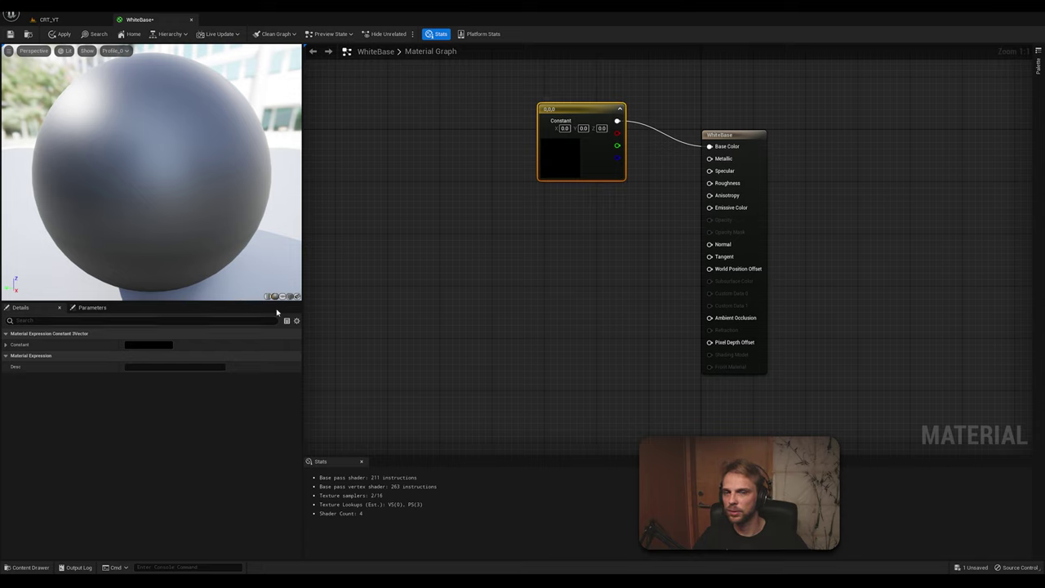
# Set the Constant3Vector node's colour to a neutral near-white with a value of about 0.948
pyautogui.click(516, 303)
pyautogui.click(549, 109)
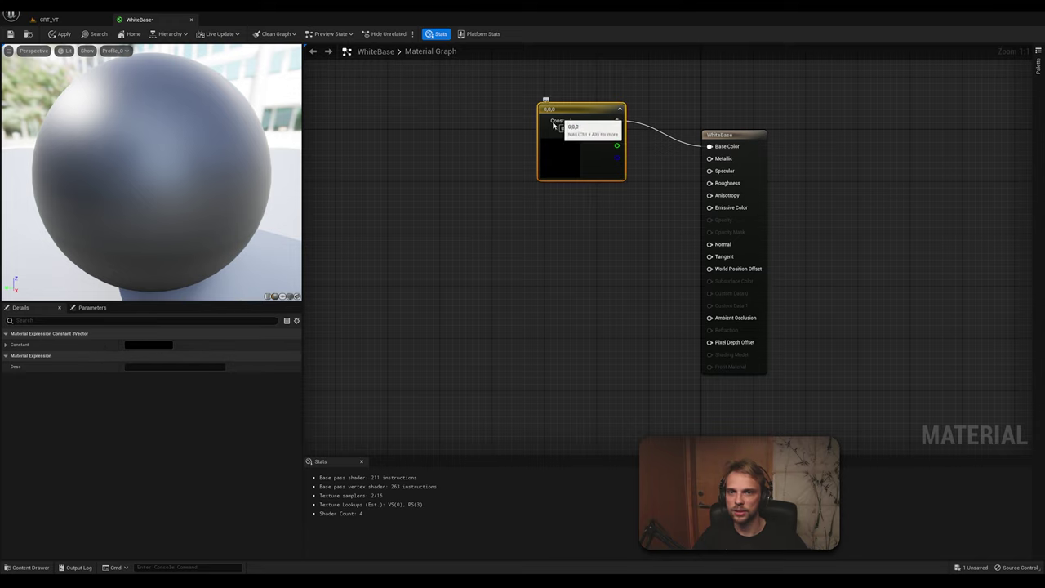
pyautogui.click(140, 344)
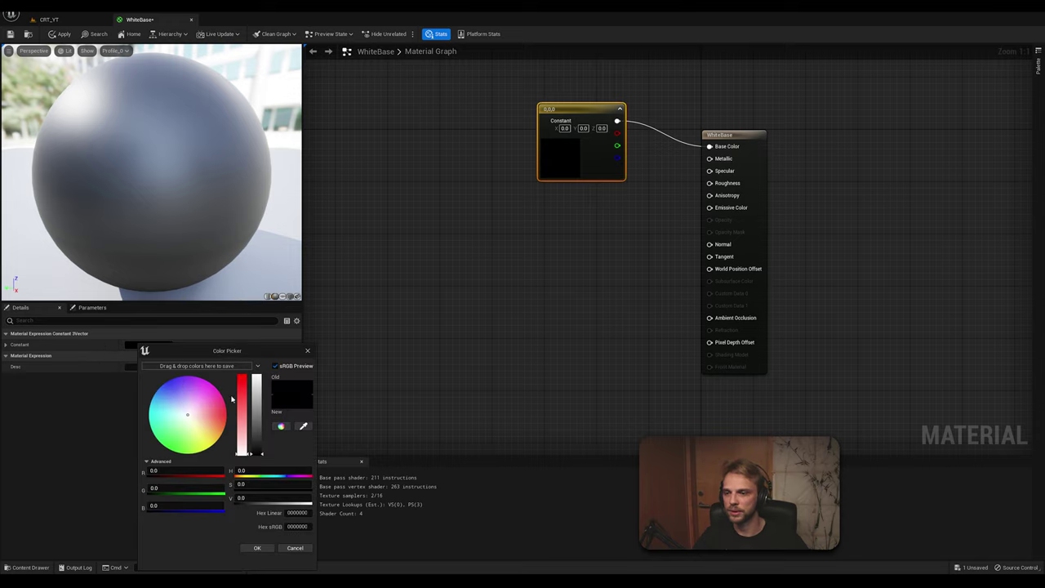
pyautogui.moveTo(261, 396); pyautogui.dragTo(263, 346)
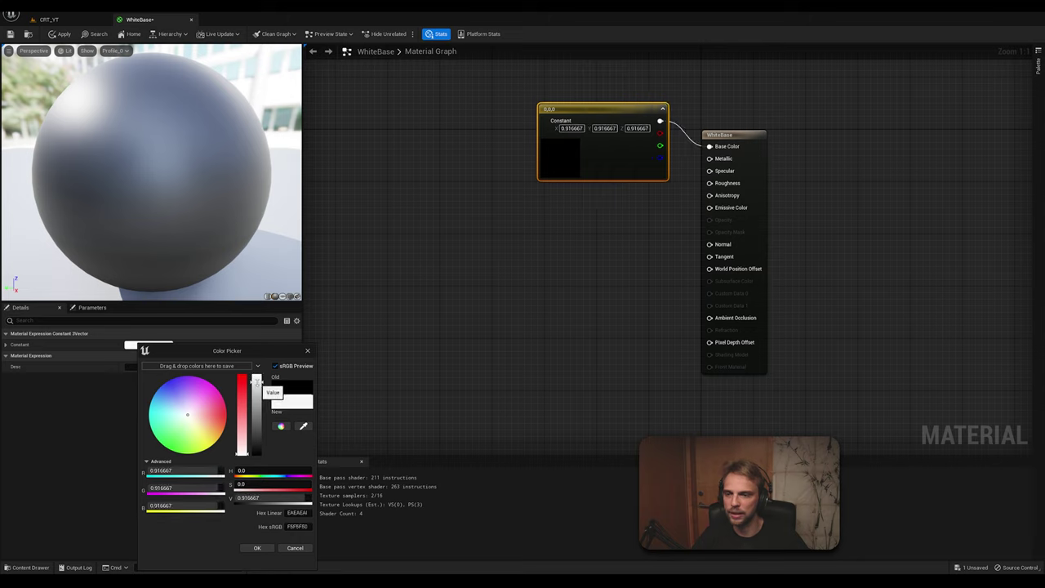
pyautogui.moveTo(249, 381); pyautogui.dragTo(250, 387)
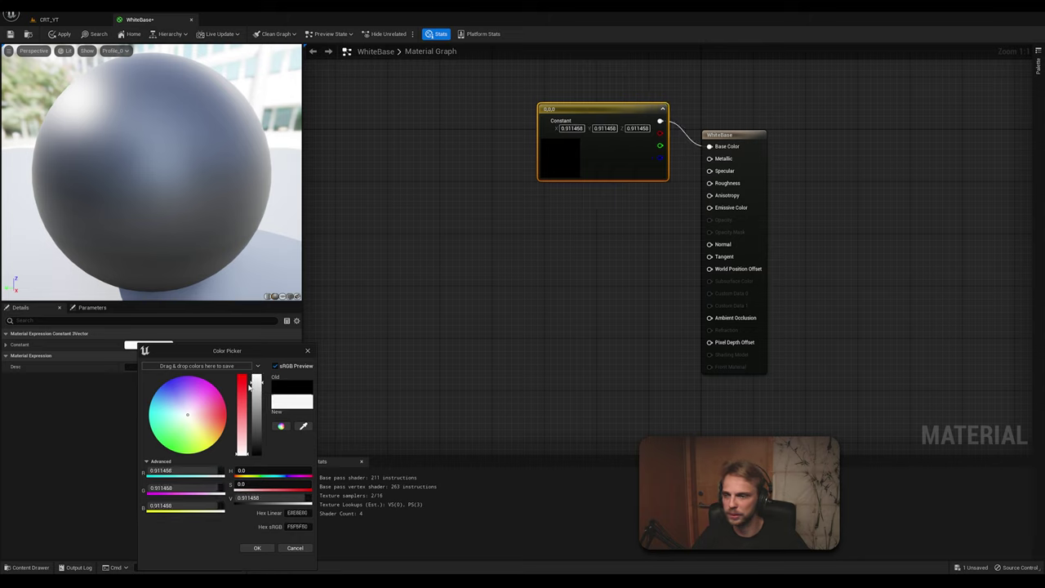
pyautogui.click(260, 449)
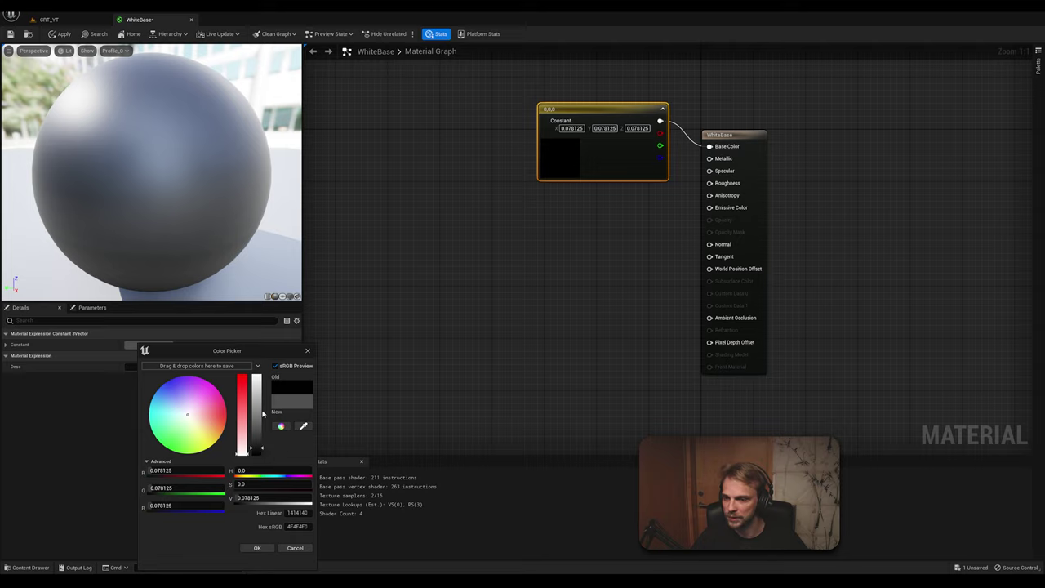
pyautogui.click(256, 380)
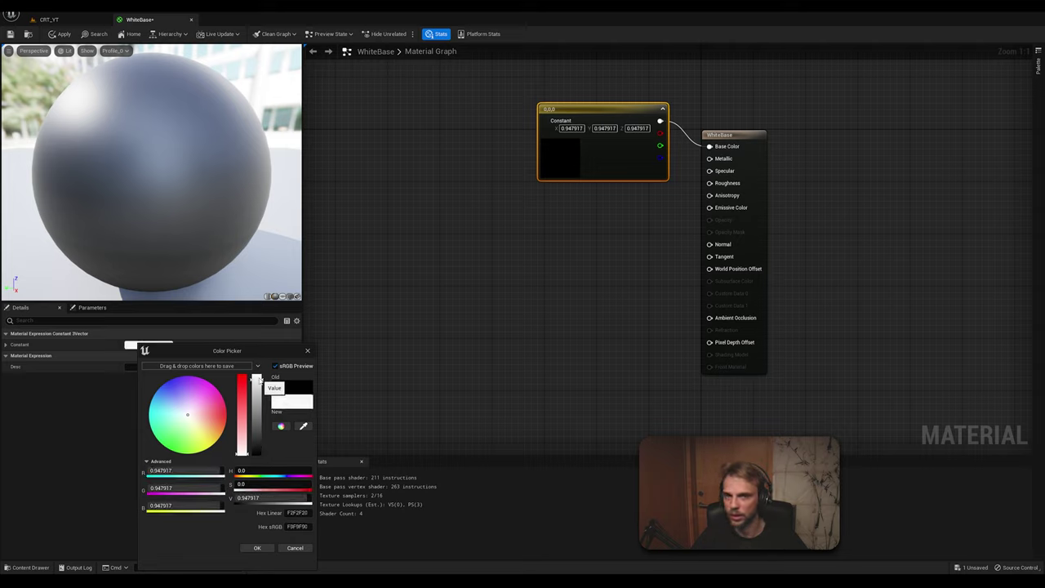
pyautogui.click(257, 547)
pyautogui.moveTo(214, 204); pyautogui.dragTo(265, 204)
pyautogui.moveTo(115, 206); pyautogui.dragTo(90, 206)
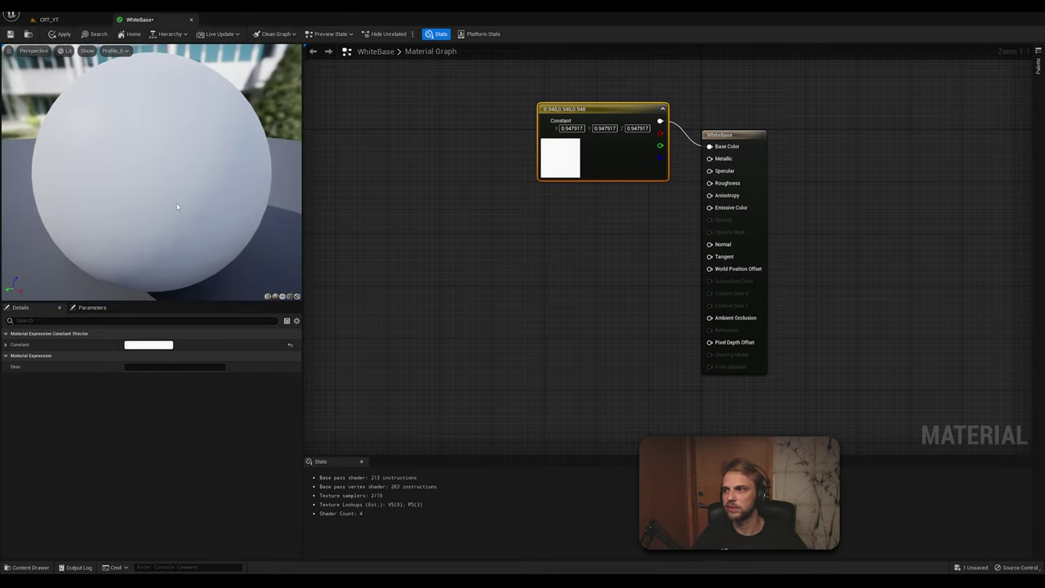
# Align the colour node level with the Base Color input, then save the WhiteBase material and close its editor
pyautogui.moveTo(587, 111); pyautogui.dragTo(581, 138)
pyautogui.click(564, 97)
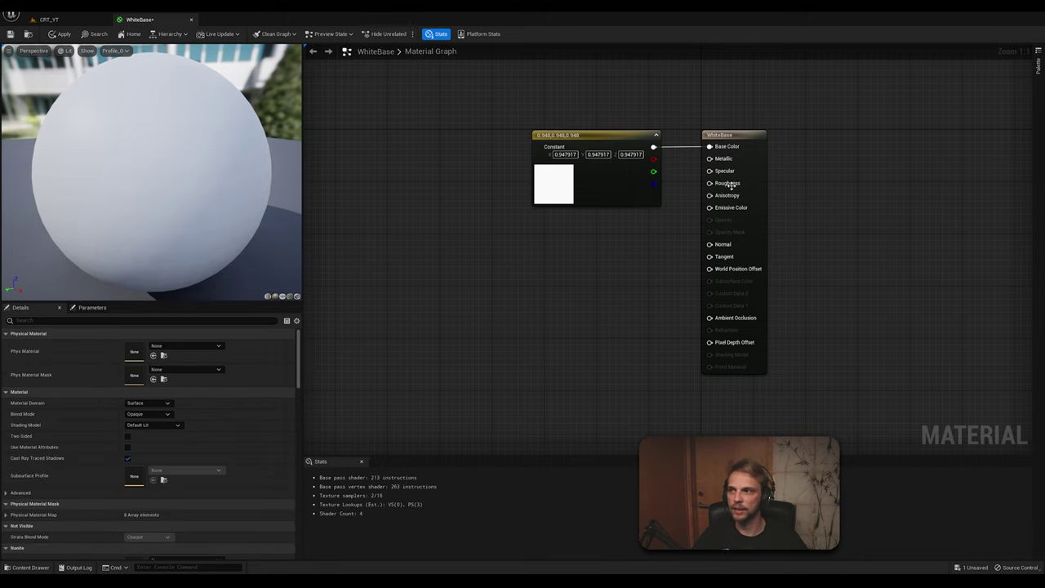
pyautogui.click(11, 34)
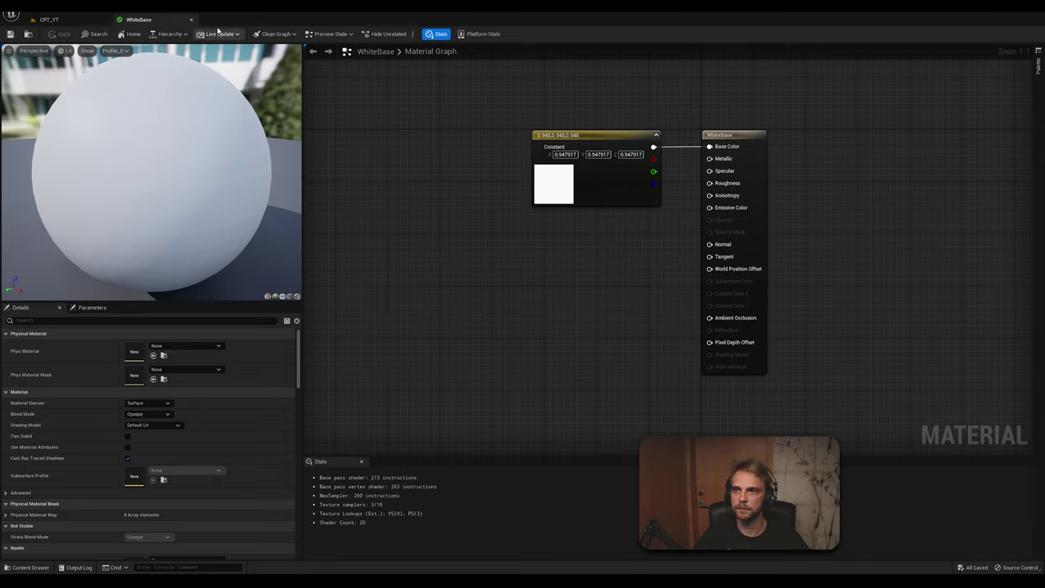
pyautogui.click(192, 21)
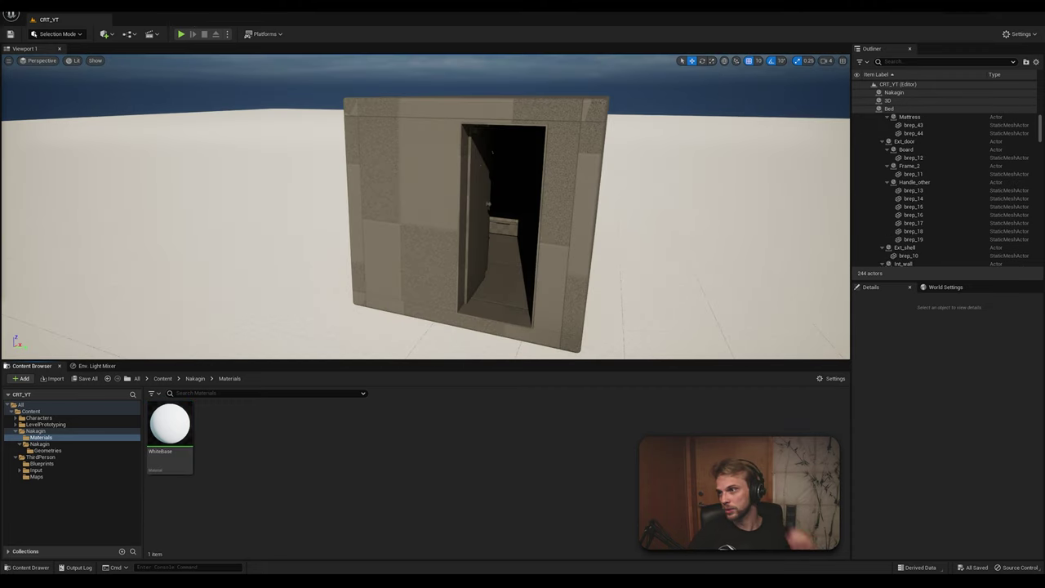
# Create a new material named Glass inside the Materials folder
pyautogui.rightClick(336, 448)
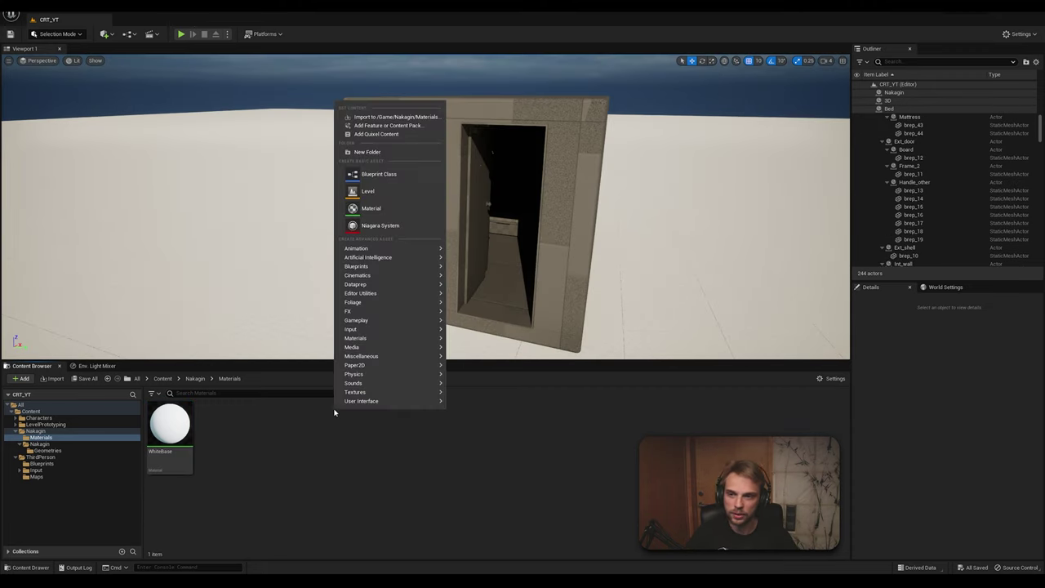
pyautogui.rightClick(264, 457)
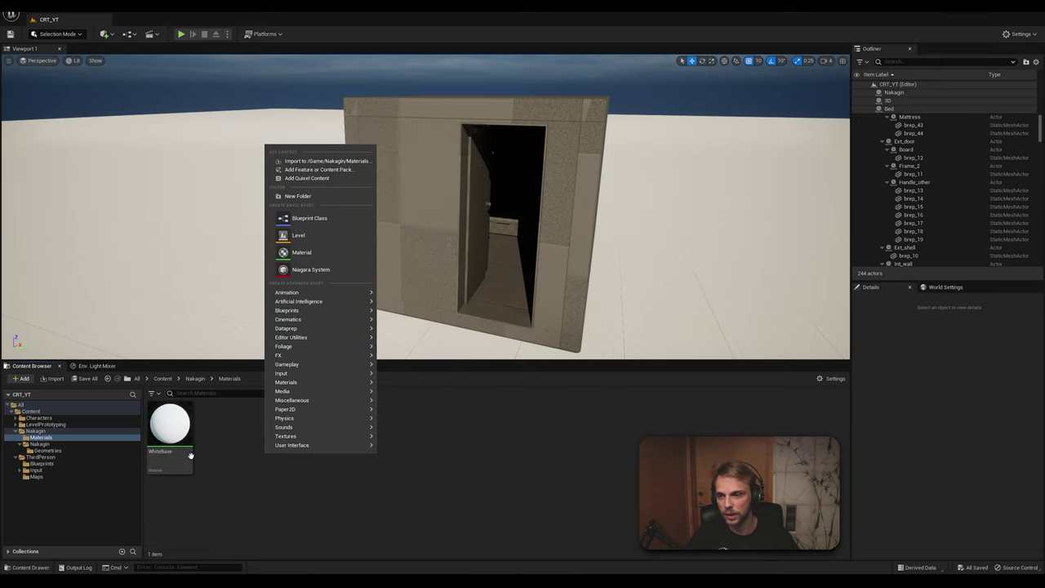
pyautogui.click(331, 252)
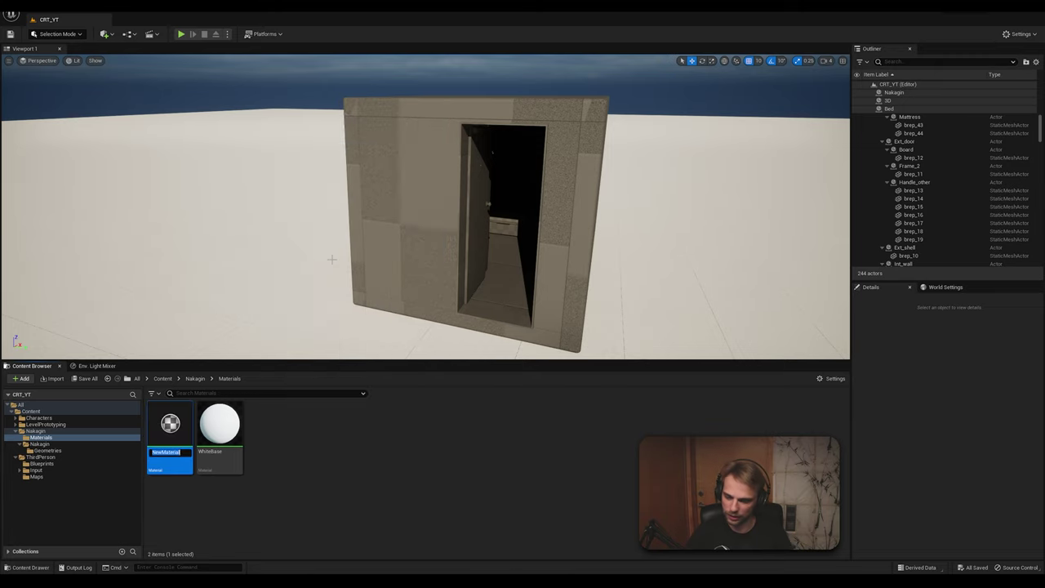
pyautogui.write('M')
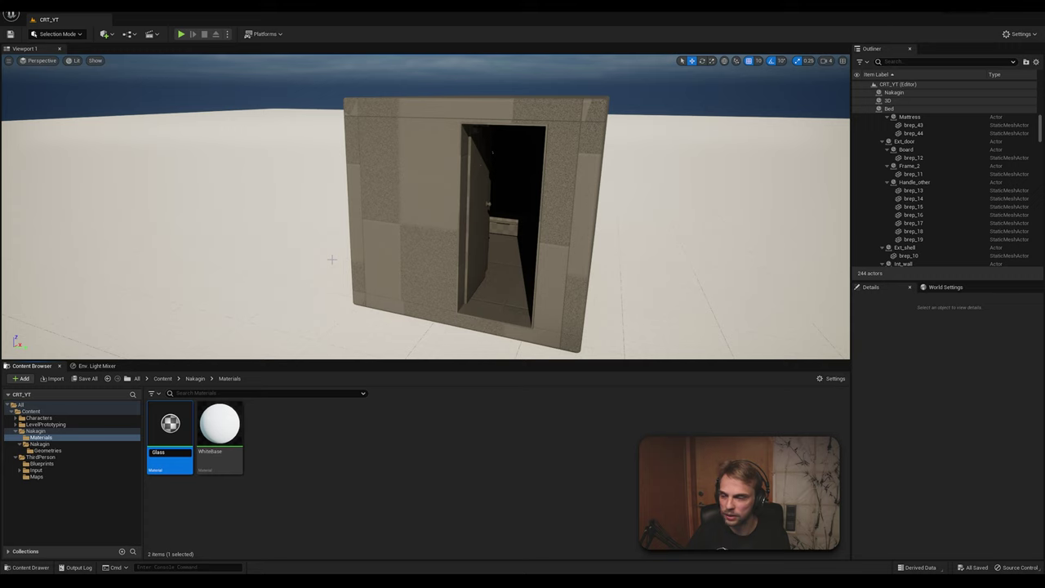
pyautogui.press('Return')
# Open the Glass material for editing and dock its editor beside the CRT_YT level tab
pyautogui.doubleClick(170, 433)
pyautogui.moveTo(78, 23); pyautogui.dragTo(155, 16)
pyautogui.click(48, 19)
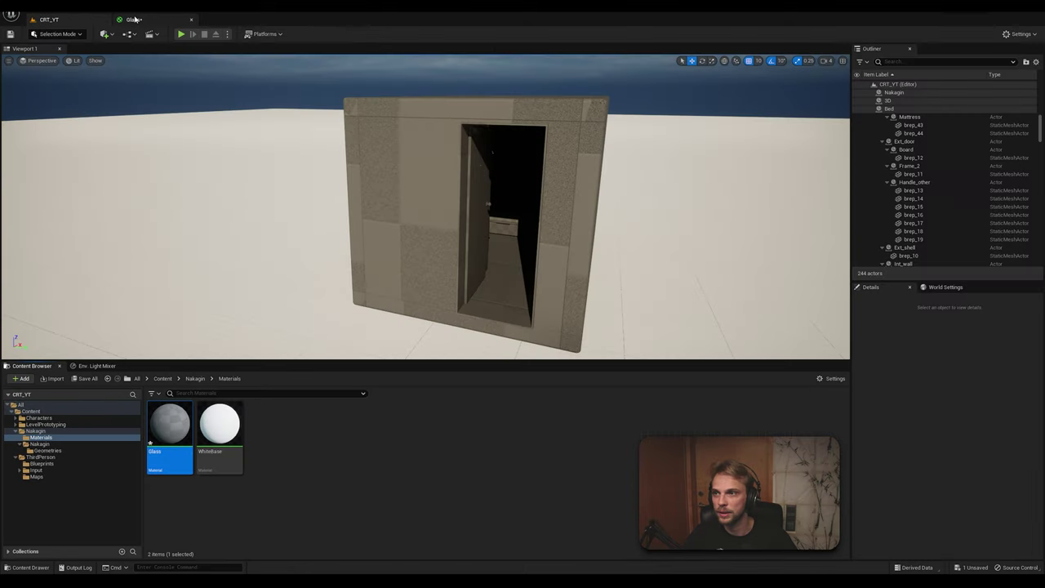
pyautogui.click(131, 19)
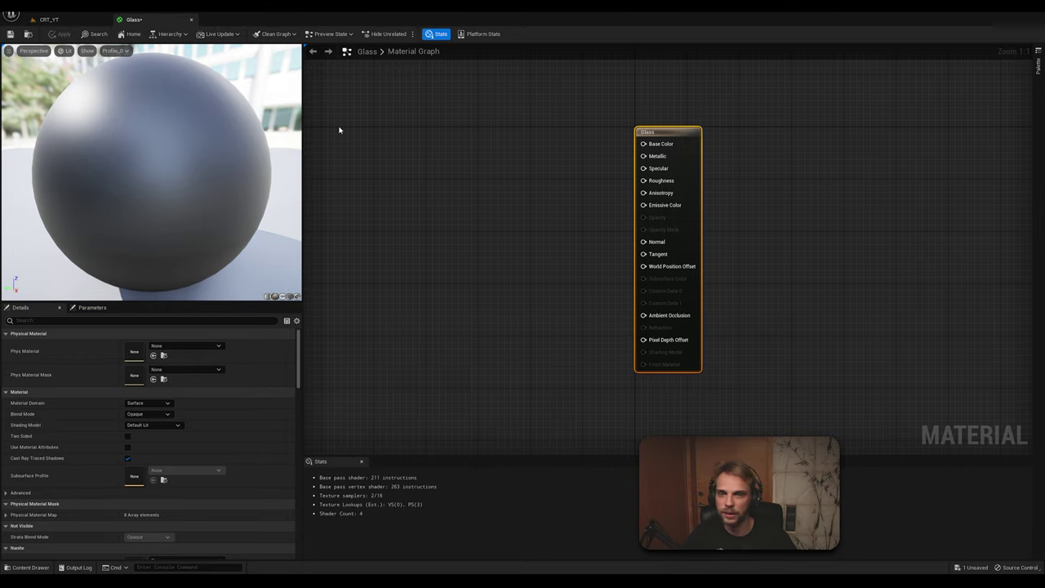
pyautogui.click(422, 182)
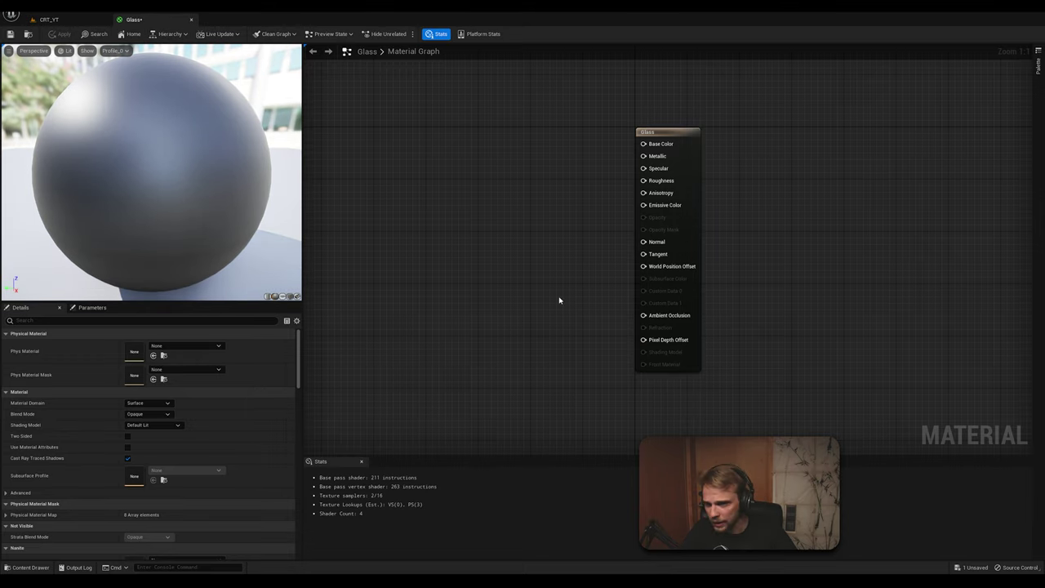
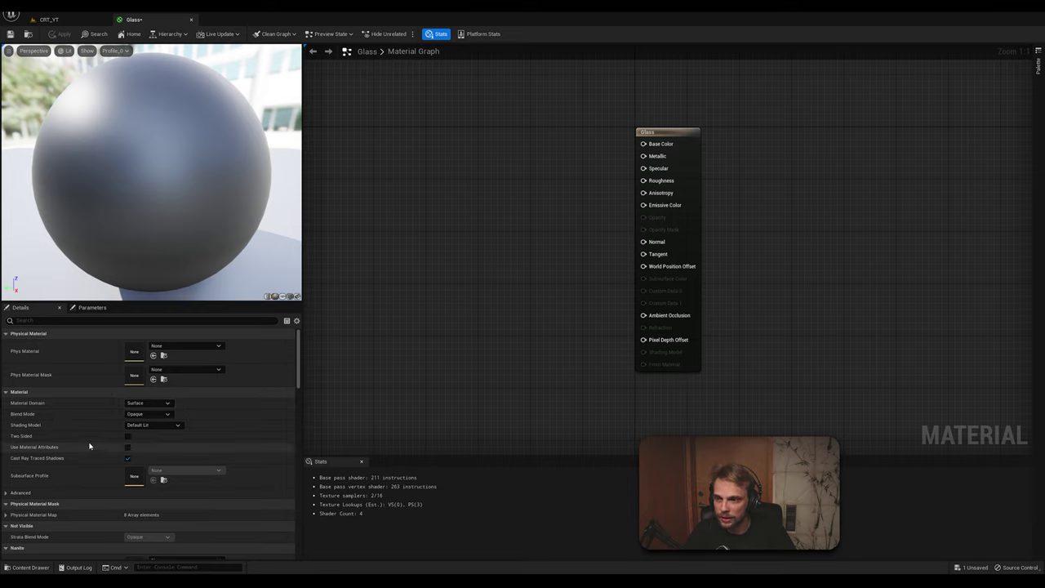
# Set the Glass material's blend mode to Translucent and its translucency lighting mode to Surface TranslucencyVolume
pyautogui.click(155, 415)
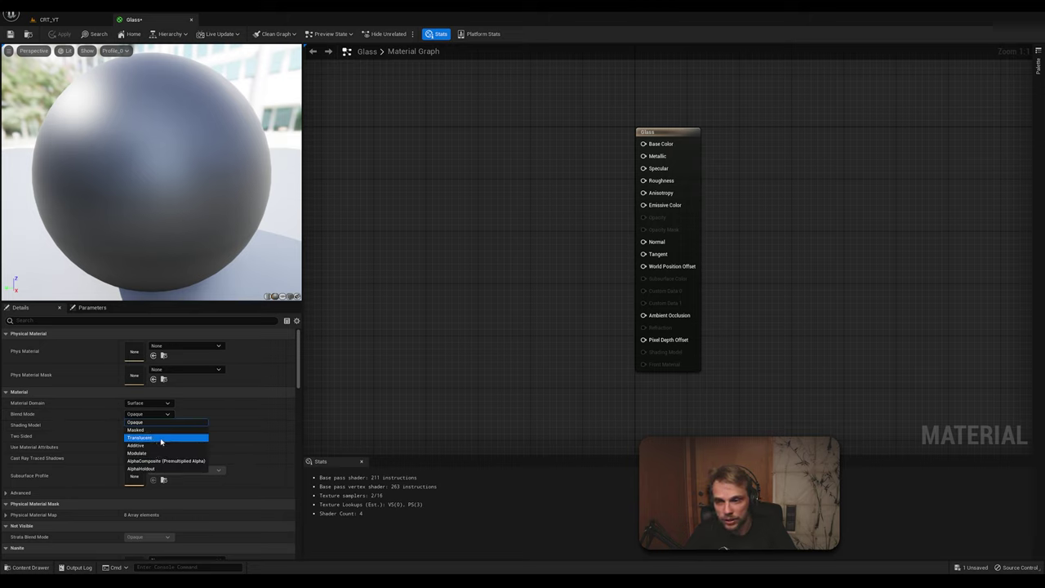
pyautogui.click(161, 438)
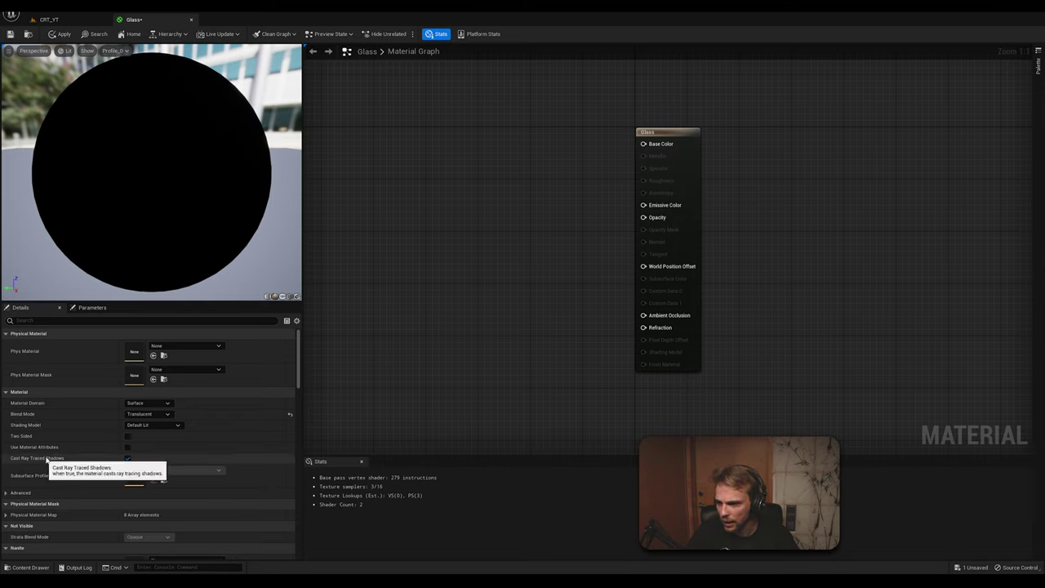
pyautogui.scroll(-4, 66, 469)
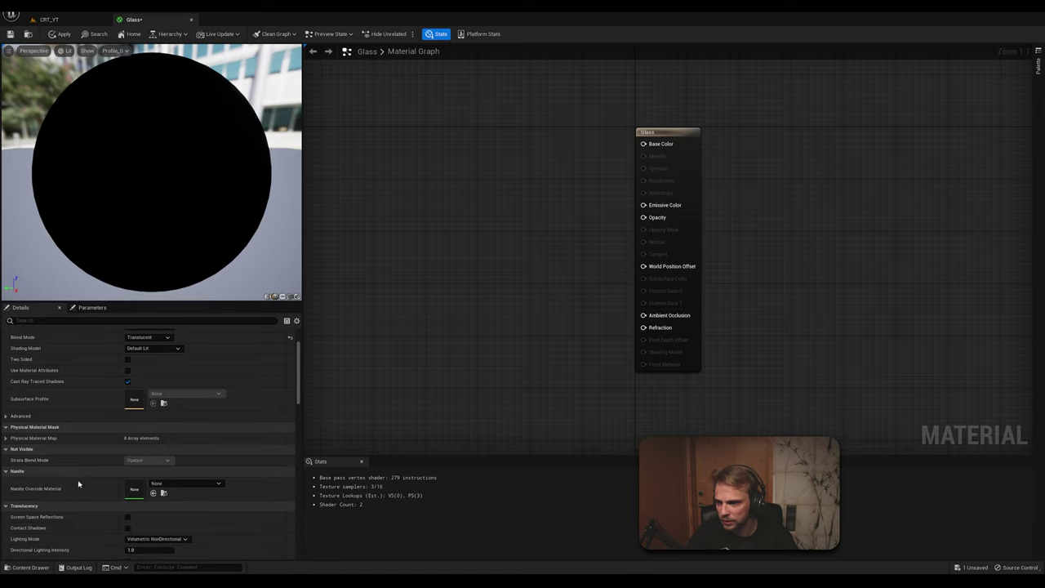
pyautogui.scroll(-2, 77, 471)
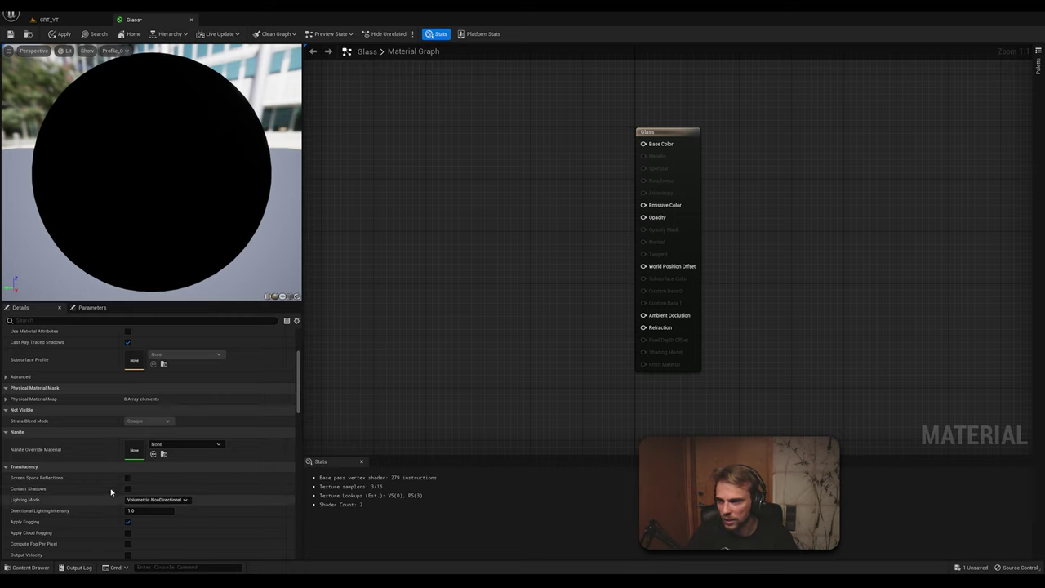
pyautogui.click(163, 499)
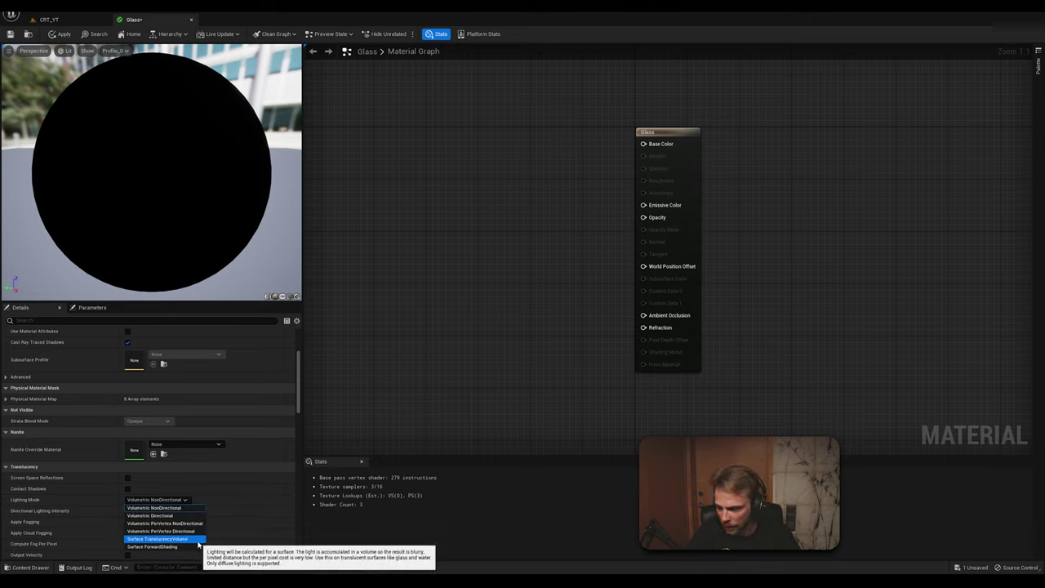
pyautogui.click(163, 538)
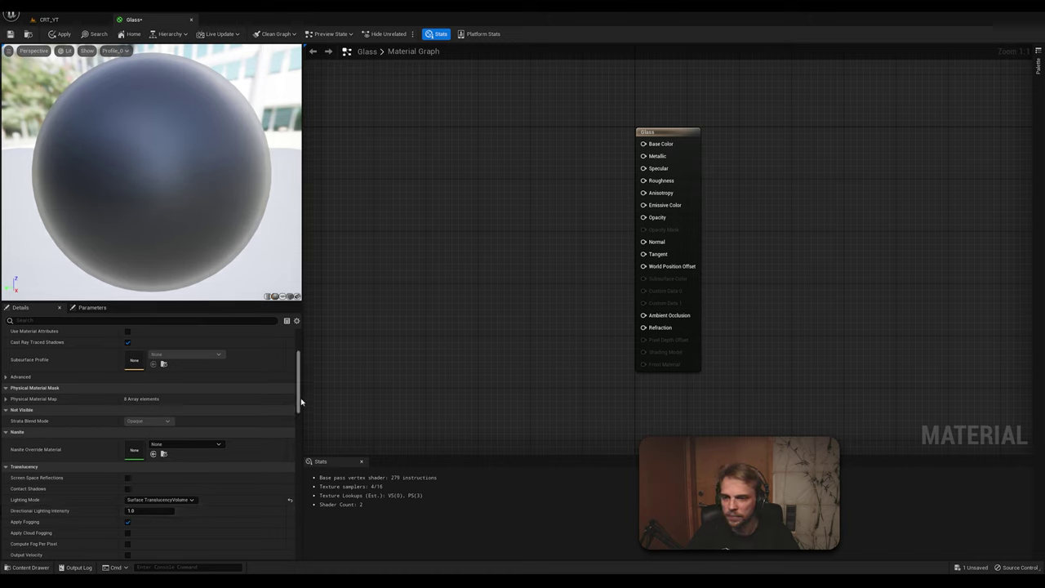
pyautogui.scroll(3, 33, 416)
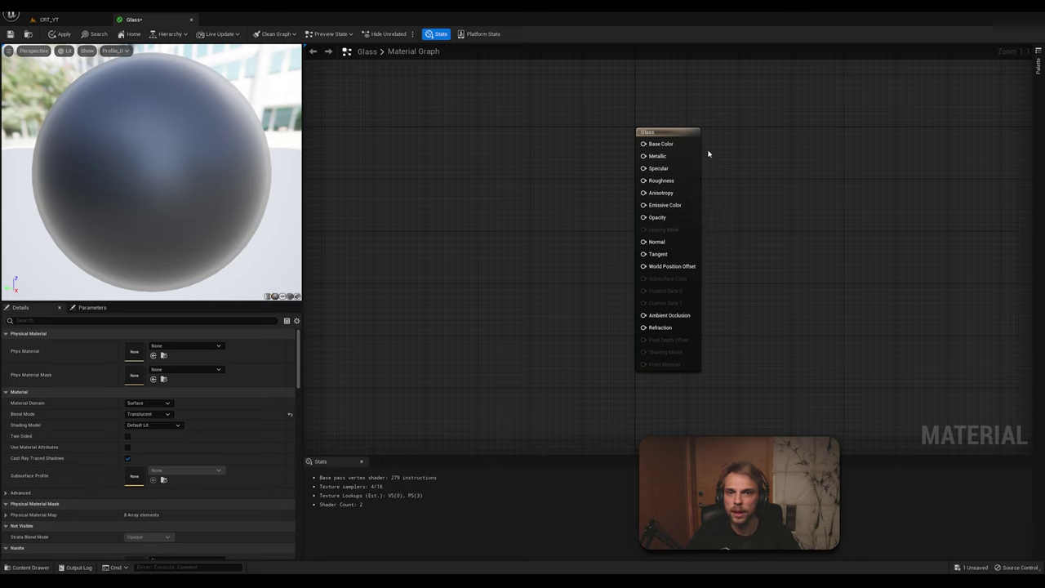
# Shift the Glass output node slightly across the graph to leave room for input nodes
pyautogui.moveTo(674, 134); pyautogui.dragTo(712, 146)
pyautogui.click(597, 160)
pyautogui.moveTo(205, 168); pyautogui.dragTo(289, 156)
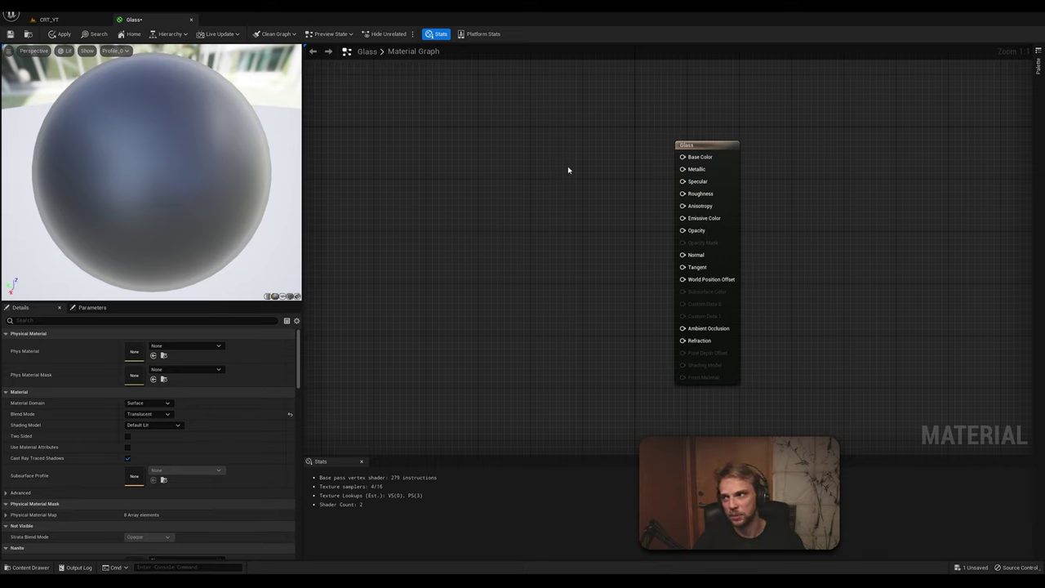
pyautogui.moveTo(690, 155); pyautogui.dragTo(683, 142)
pyautogui.click(589, 152)
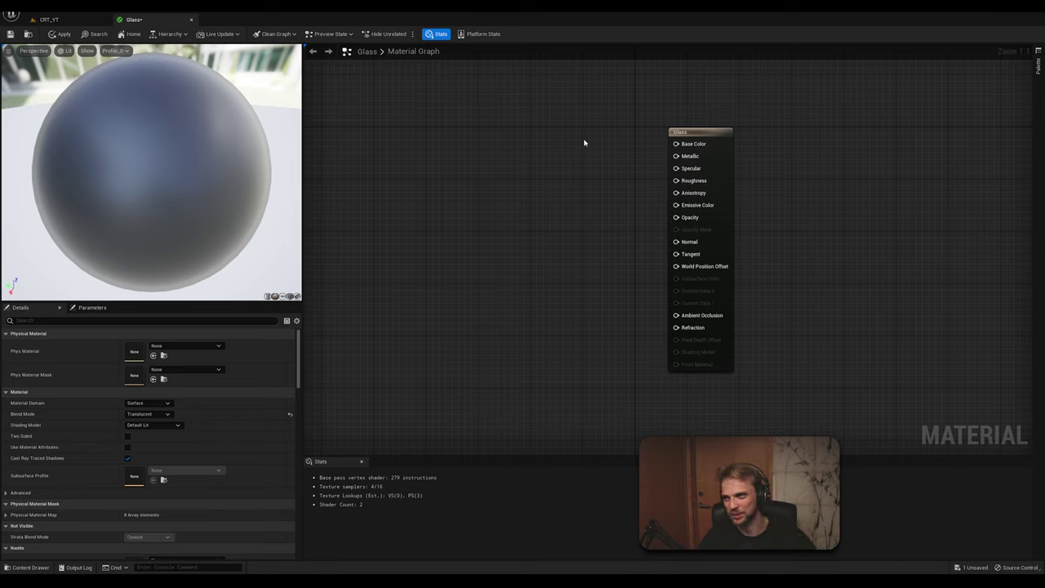
# Add a Constant node beside the Glass output node and set its value to 1
pyautogui.press('1')
pyautogui.click(537, 172)
pyautogui.moveTo(562, 173); pyautogui.dragTo(576, 167)
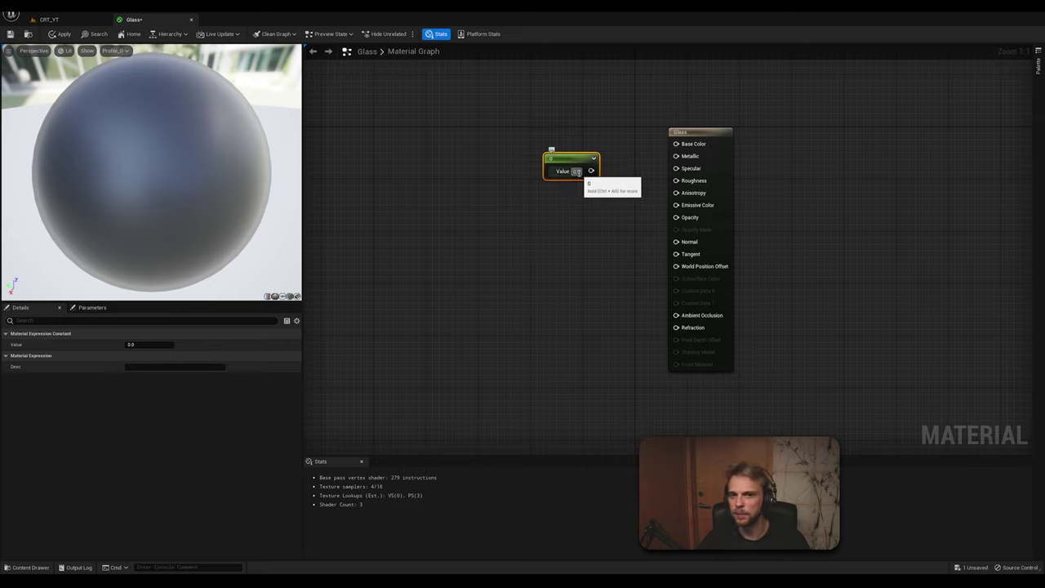
pyautogui.click(577, 171)
pyautogui.write('1')
pyautogui.press('Return')
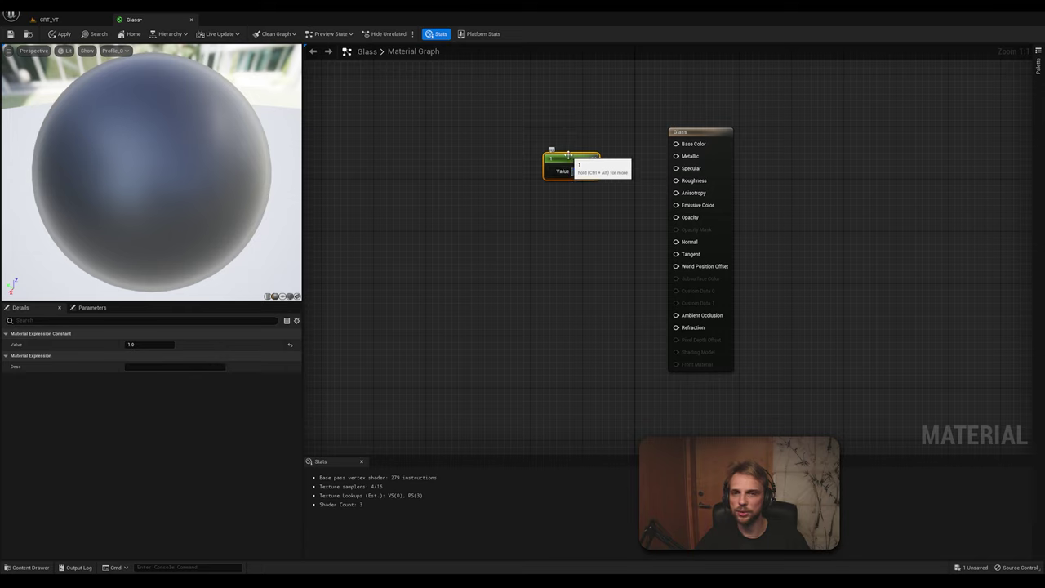
# Connect the constant of 1 to both Base Color and Metallic, and align it with those inputs
pyautogui.moveTo(565, 155); pyautogui.dragTo(677, 144)
pyautogui.click(610, 147)
pyautogui.moveTo(579, 132); pyautogui.dragTo(675, 158)
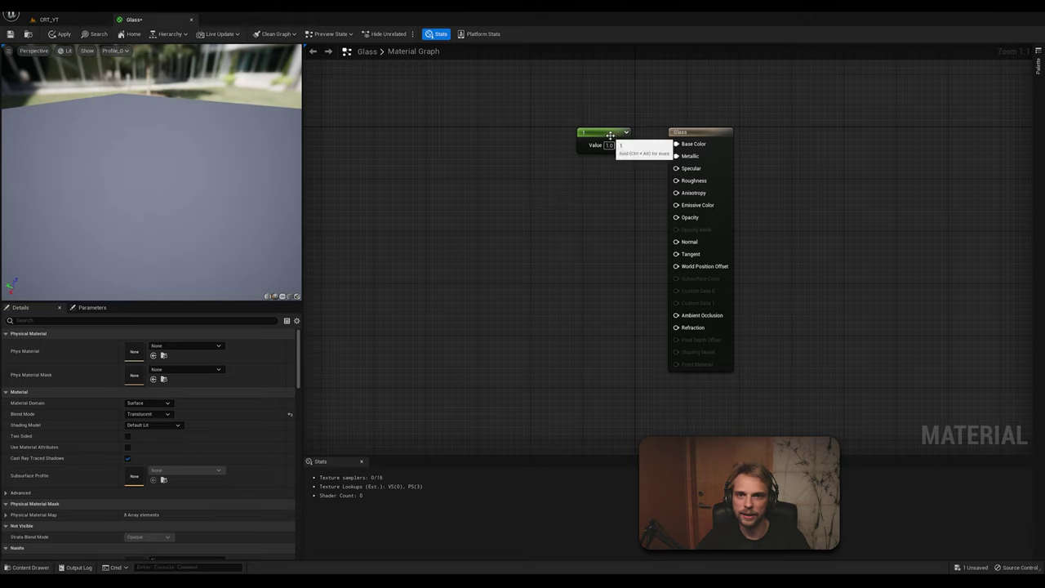
pyautogui.moveTo(609, 133); pyautogui.dragTo(617, 133)
pyautogui.click(741, 178)
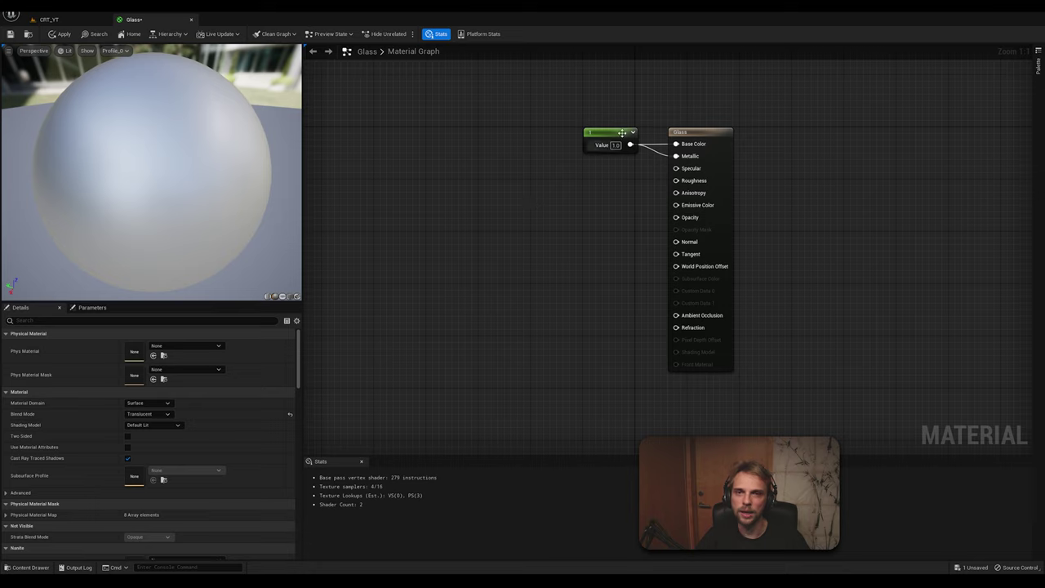
pyautogui.rightClick(541, 204)
pyautogui.write('con')
pyautogui.press('Return')
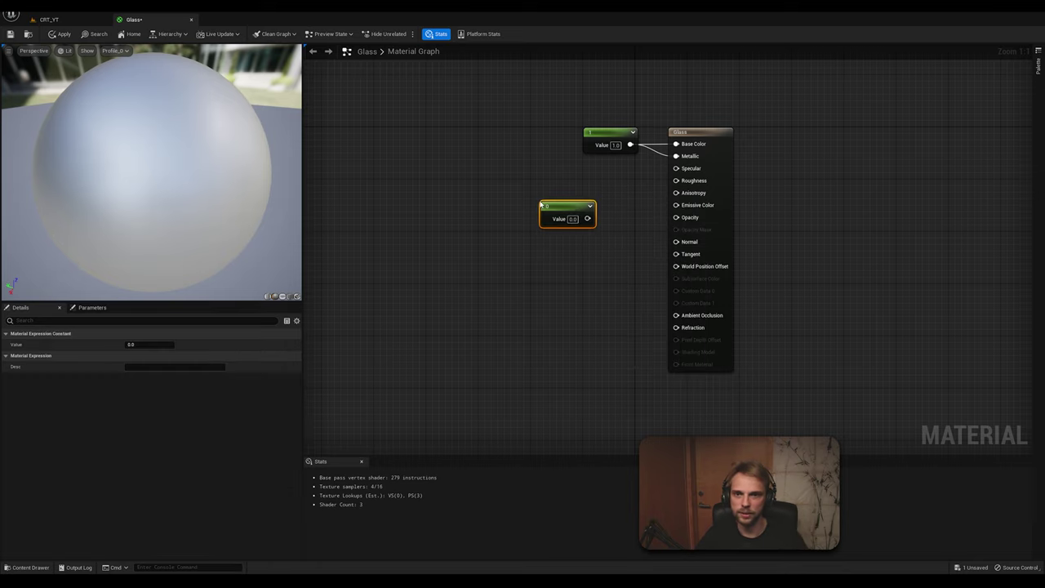
pyautogui.moveTo(567, 206); pyautogui.dragTo(529, 209)
pyautogui.press('Delete')
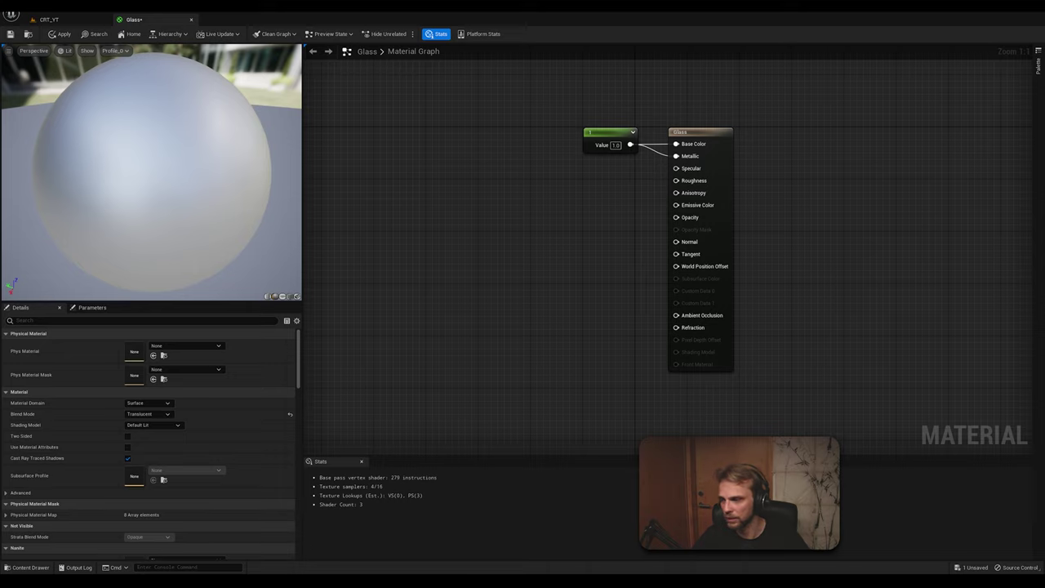
# Add a Constant node with value 0.98, connect it to Roughness and place it under the first constant
pyautogui.click(550, 205)
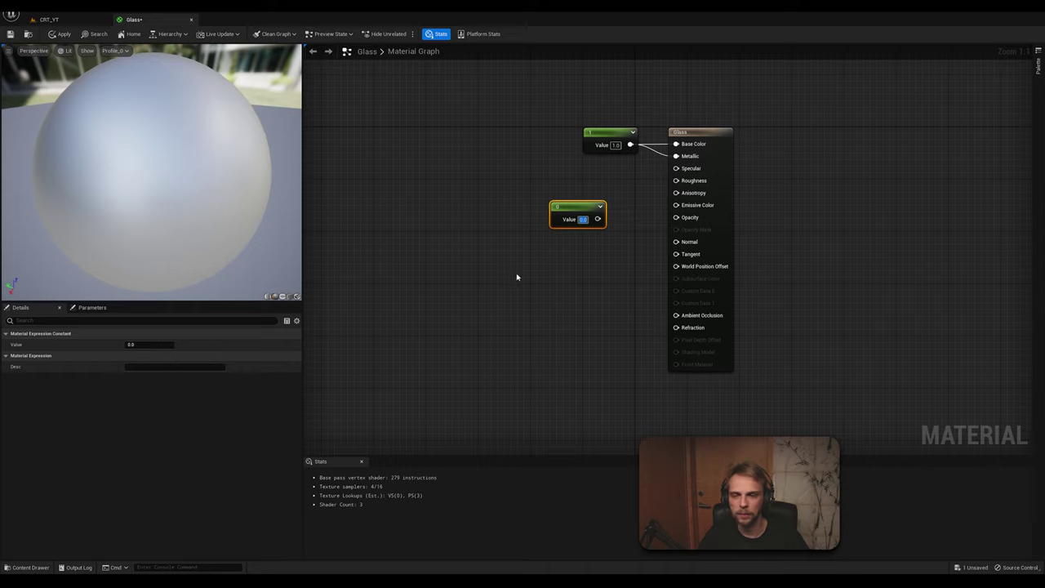
pyautogui.write('0.')
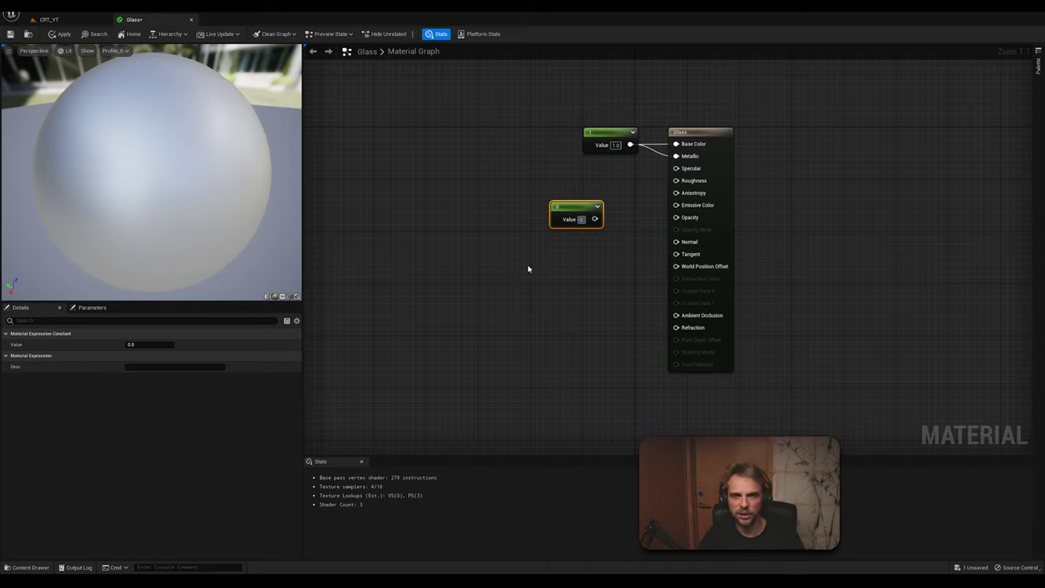
pyautogui.write('98')
pyautogui.press('Return')
pyautogui.moveTo(601, 219); pyautogui.dragTo(676, 181)
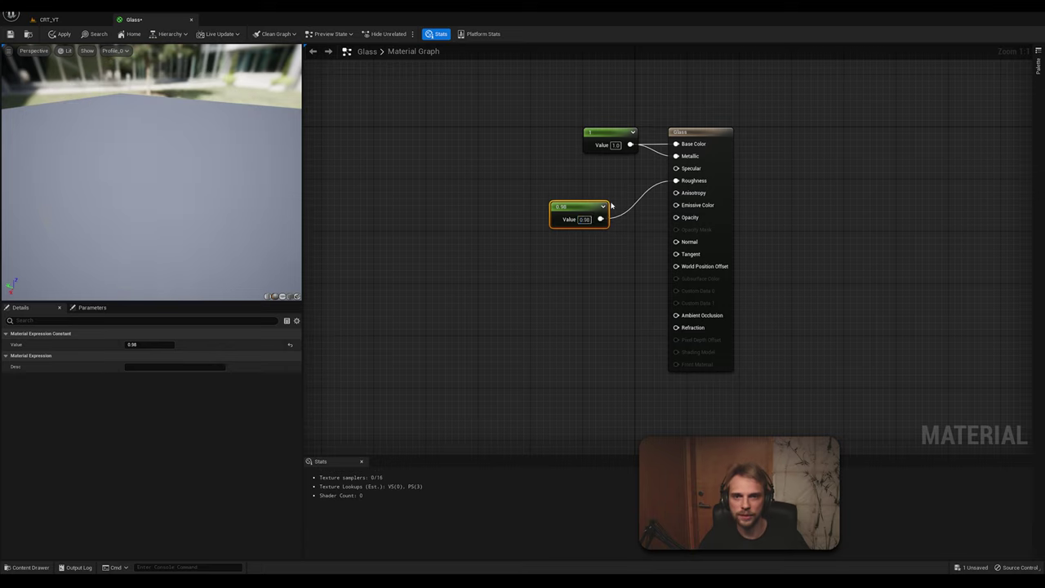
pyautogui.moveTo(583, 205); pyautogui.dragTo(617, 165)
pyautogui.click(580, 237)
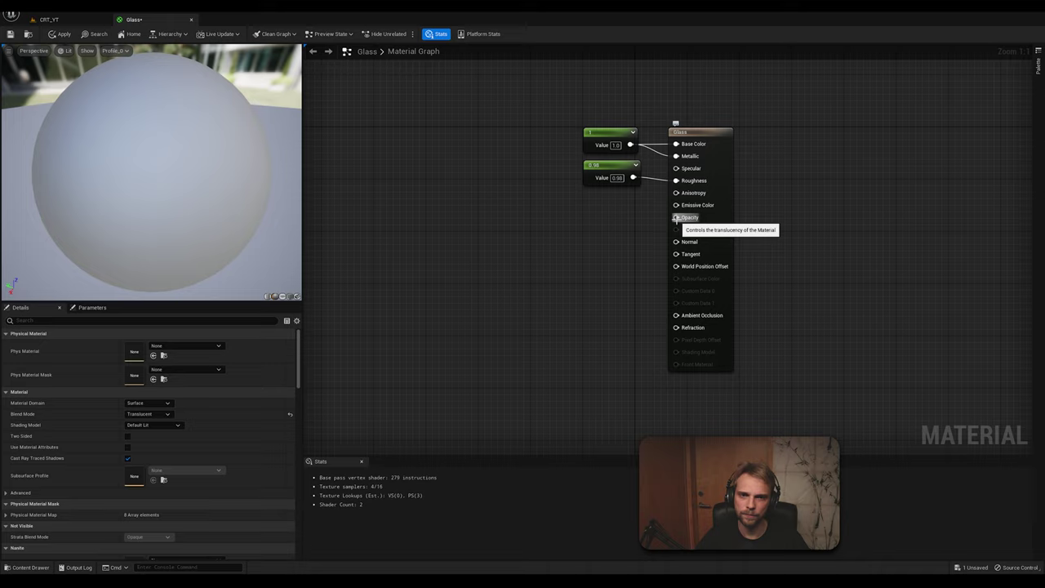
# Add a Constant node with value 0.1, connect it to Opacity and line it up under the other constants
pyautogui.click(580, 235)
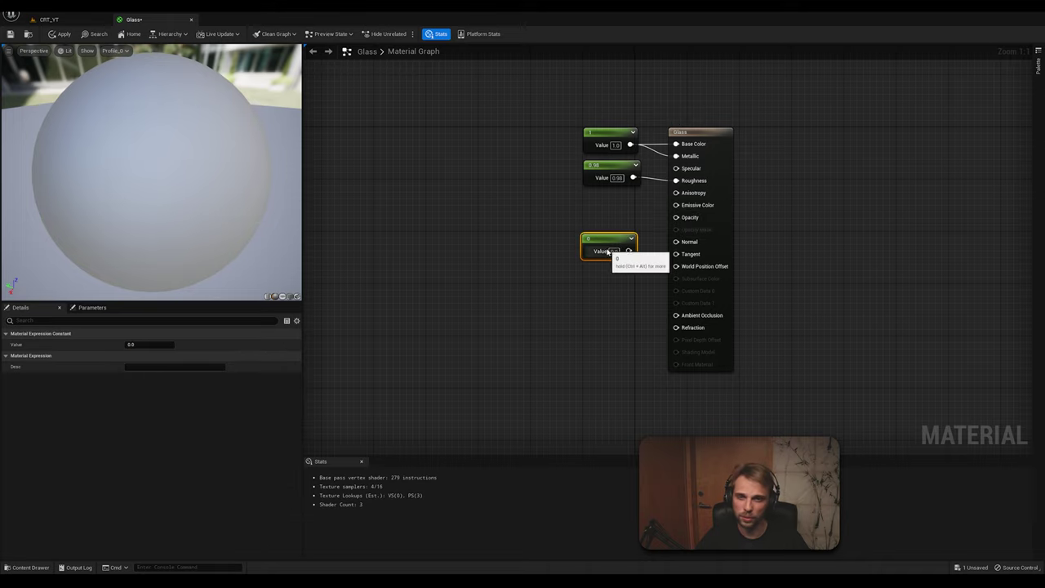
pyautogui.click(616, 252)
pyautogui.write('0.1')
pyautogui.press('Return')
pyautogui.moveTo(628, 251); pyautogui.dragTo(676, 217)
pyautogui.moveTo(613, 241); pyautogui.dragTo(613, 207)
pyautogui.click(585, 248)
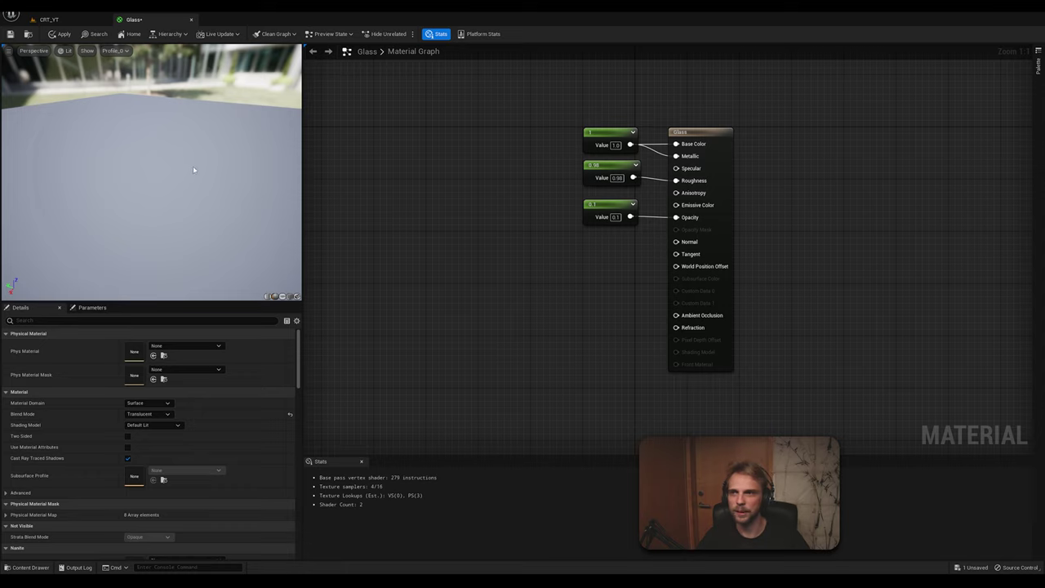
pyautogui.moveTo(163, 183); pyautogui.dragTo(167, 167)
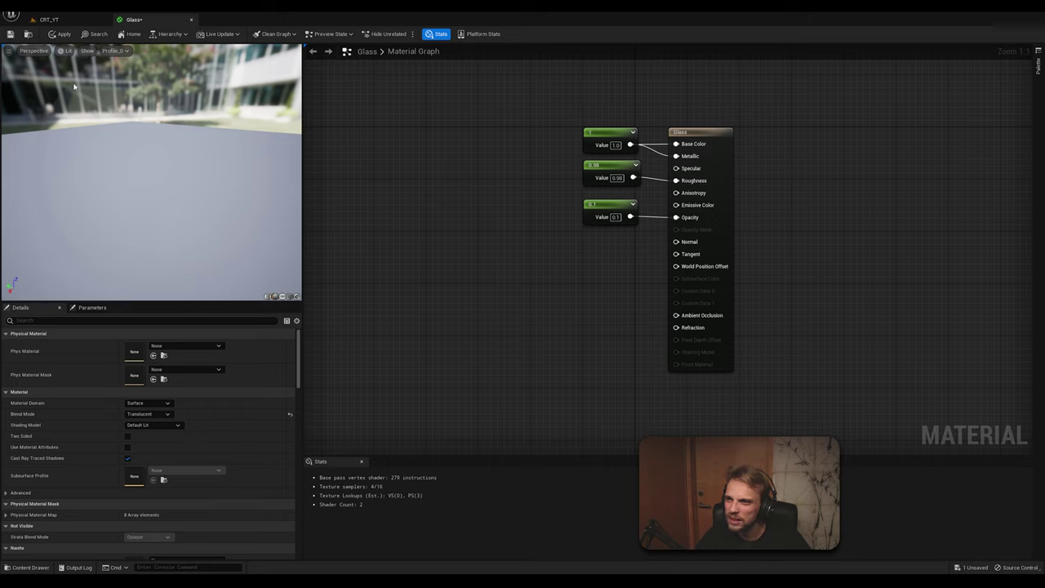
pyautogui.moveTo(65, 112); pyautogui.dragTo(71, 88)
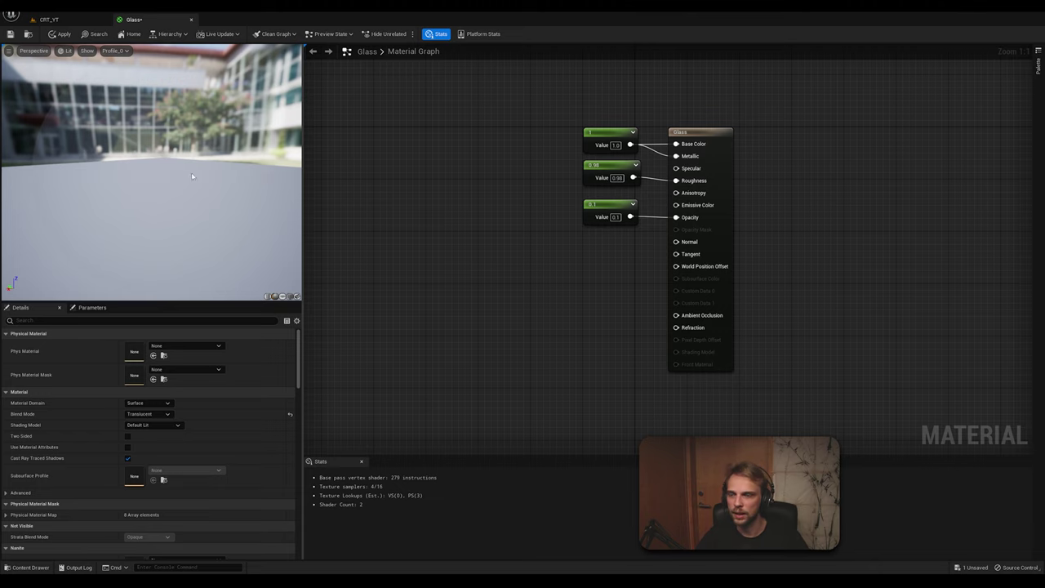
# Add another Constant node level with the Refraction input and set its value to 1.52
pyautogui.moveTo(488, 311); pyautogui.dragTo(484, 243, button='right')
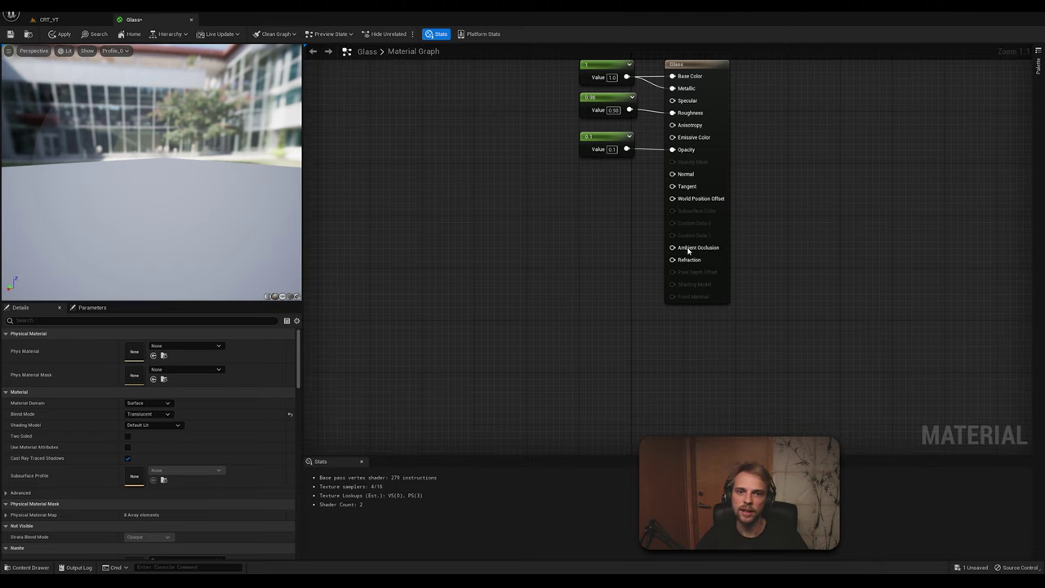
pyautogui.moveTo(695, 259)
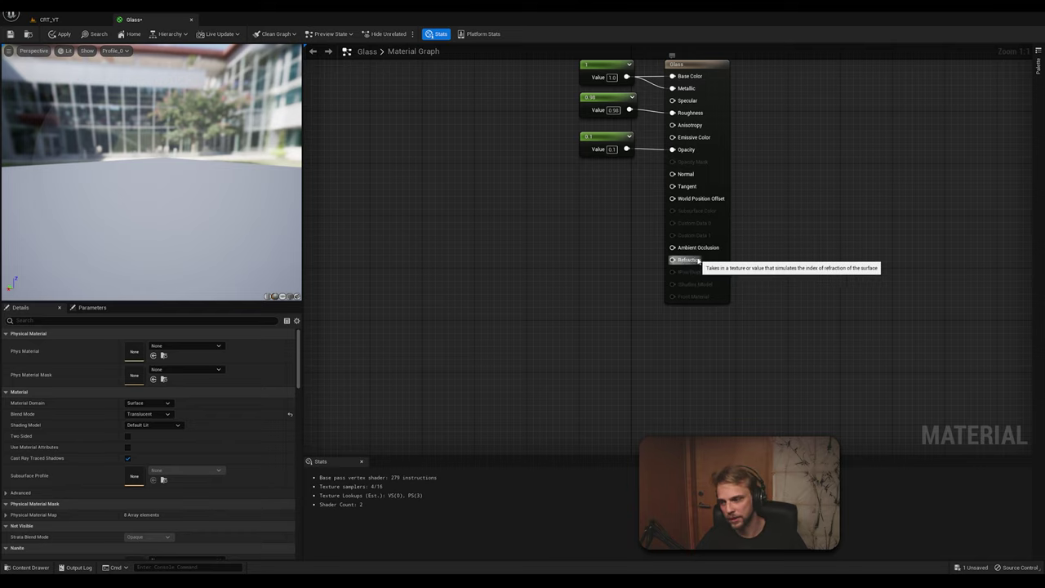
pyautogui.click(518, 263)
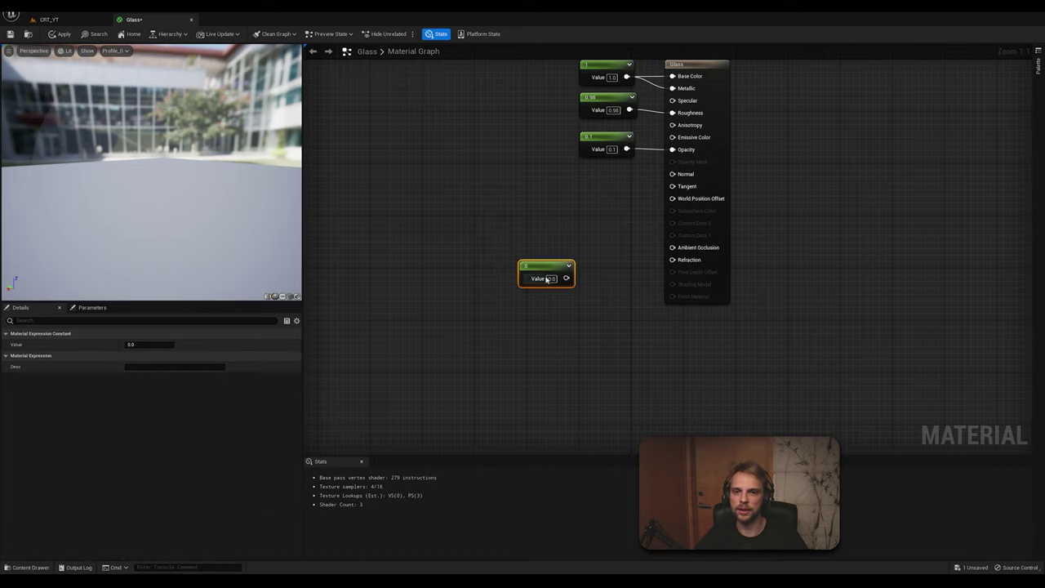
pyautogui.moveTo(562, 279); pyautogui.dragTo(550, 274)
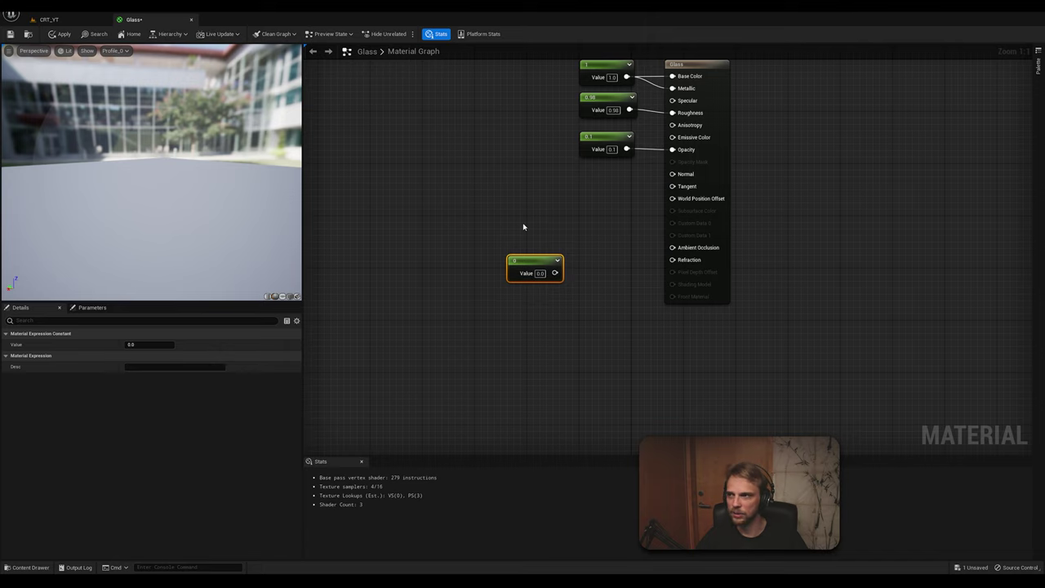
pyautogui.click(539, 273)
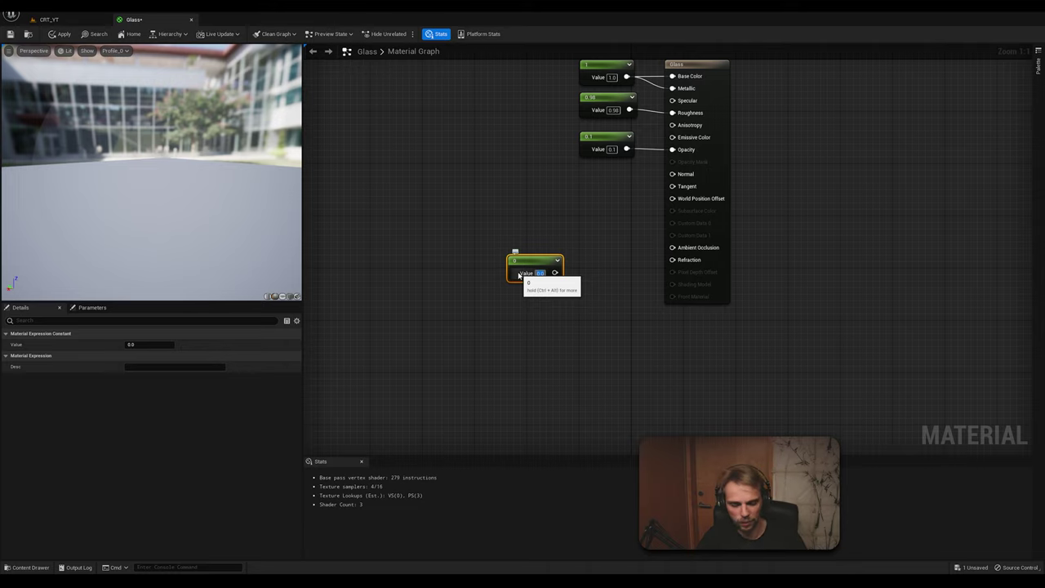
pyautogui.write('1.52')
pyautogui.press('Return')
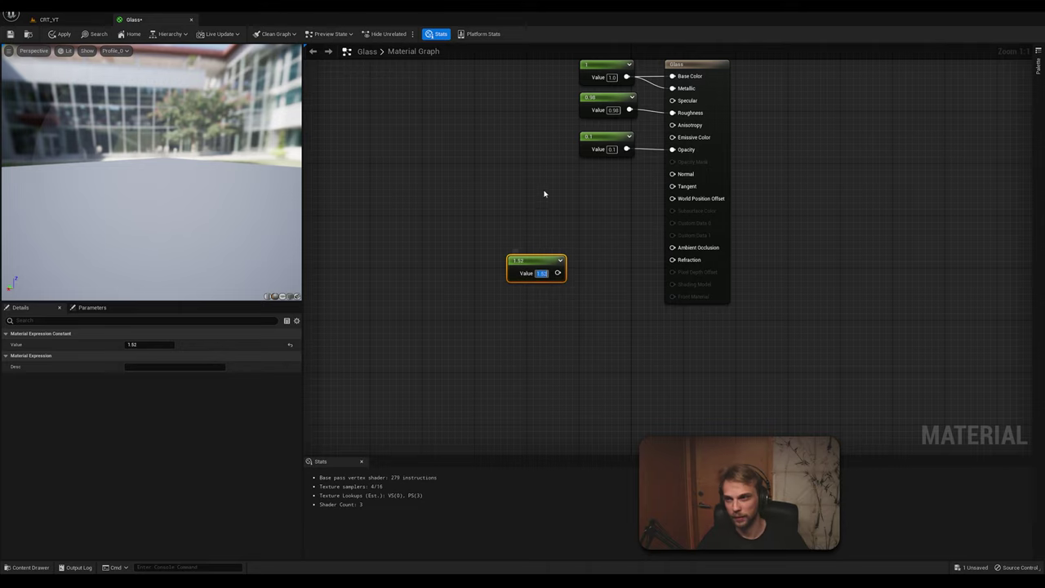
# Connect the 1.52 constant directly to the Refraction input and check the effect in the material preview
pyautogui.click(527, 230)
pyautogui.moveTo(528, 261); pyautogui.dragTo(674, 263)
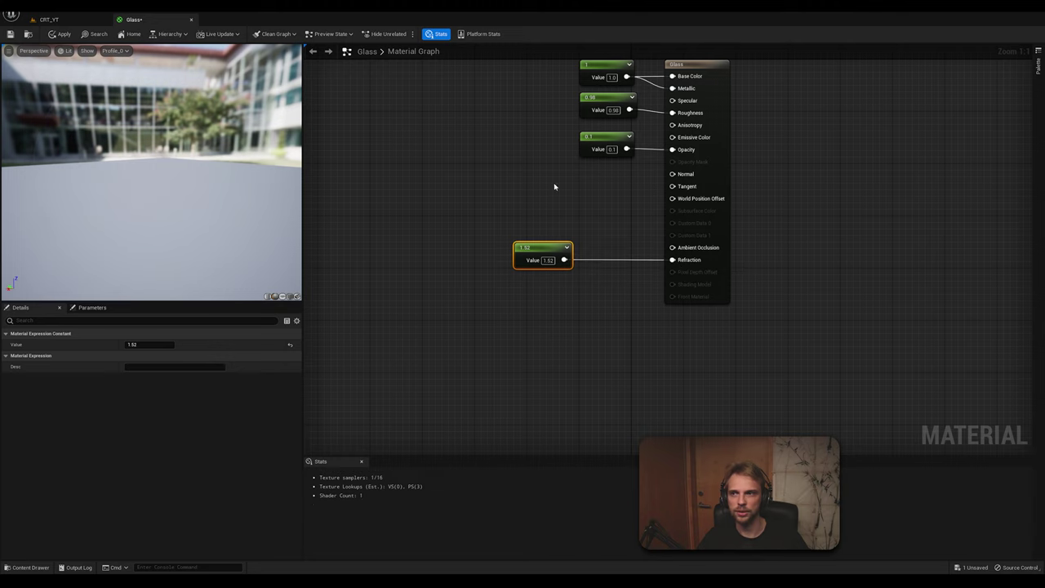
pyautogui.click(577, 219)
pyautogui.moveTo(192, 170); pyautogui.dragTo(236, 160)
pyautogui.moveTo(139, 176); pyautogui.dragTo(110, 143)
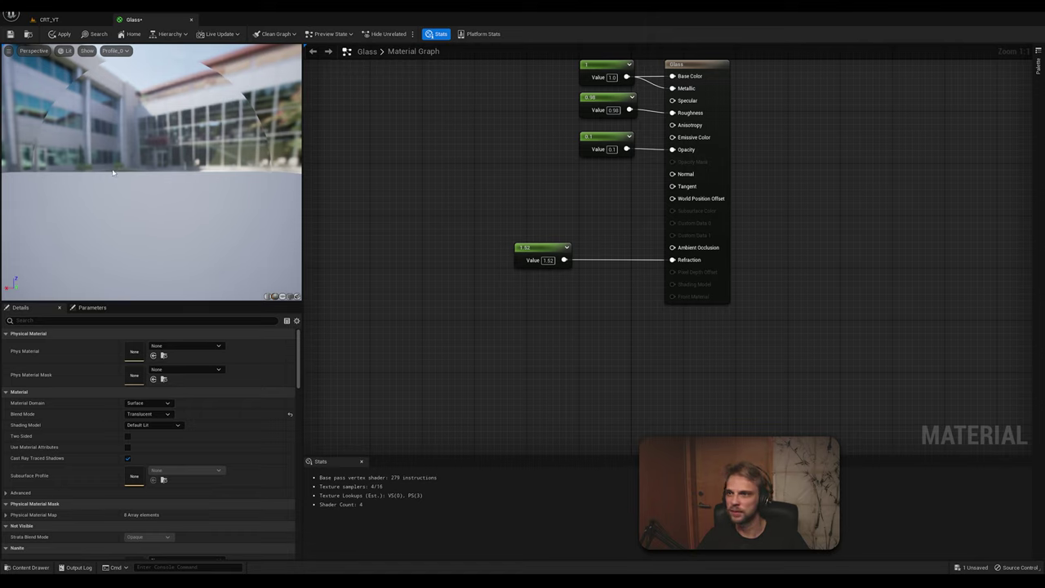
pyautogui.moveTo(126, 182); pyautogui.dragTo(254, 200)
# Move the 1.52 constant farther from the output node and break its link to Refraction
pyautogui.moveTo(550, 244); pyautogui.dragTo(496, 246)
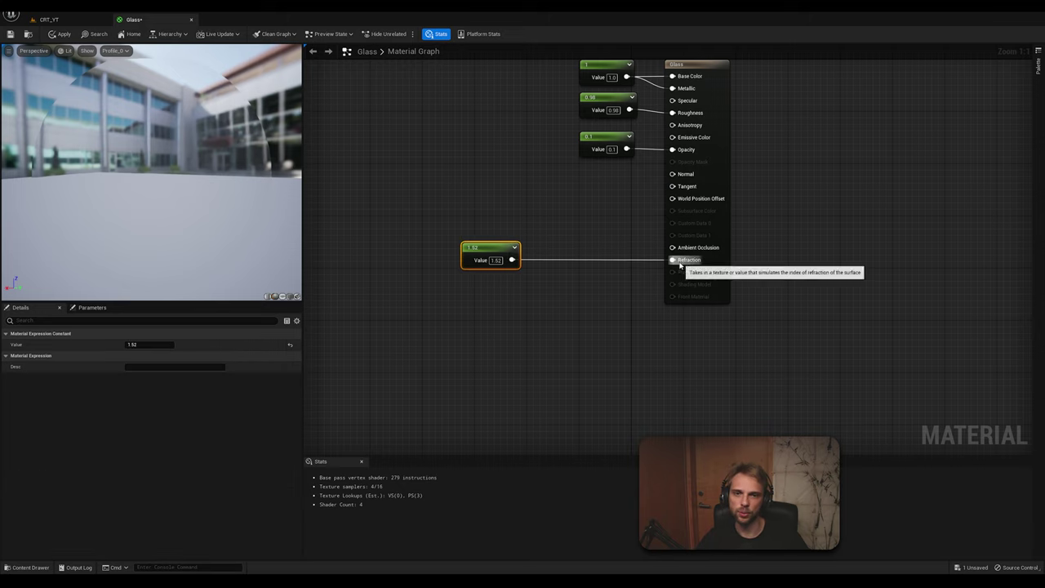
pyautogui.keyDown('ctrl'); pyautogui.moveTo(672, 260); pyautogui.dragTo(596, 281); pyautogui.keyUp('ctrl')
pyautogui.click(597, 235)
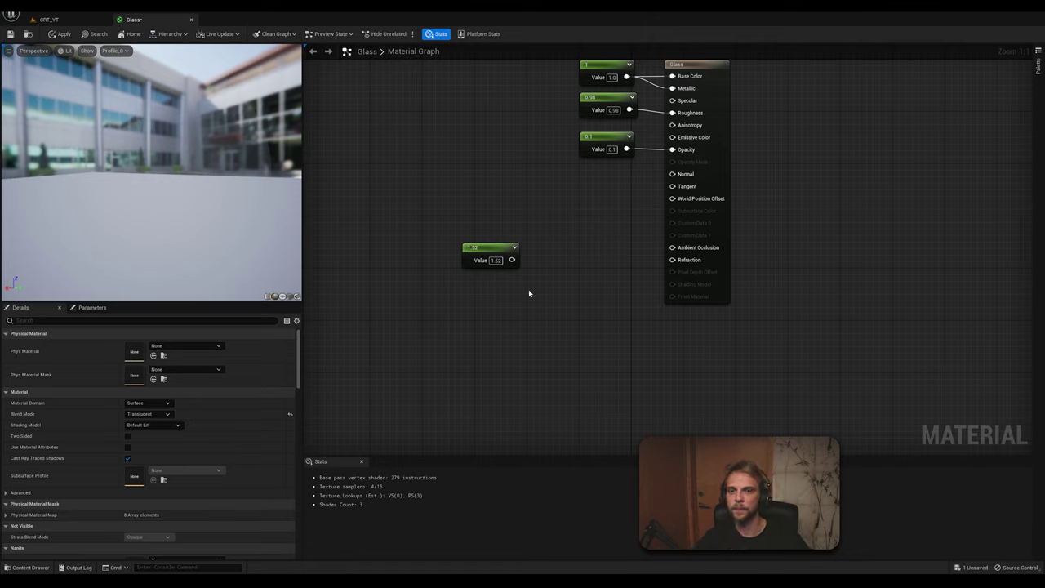
# Add a Fresnel node below the 1.52 constant and line the two nodes up
pyautogui.rightClick(480, 312)
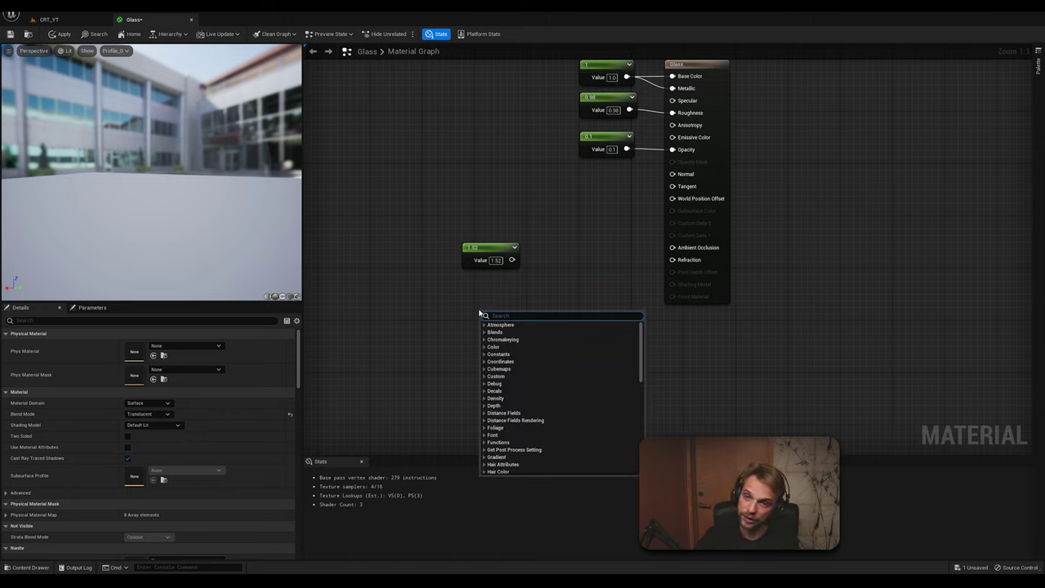
pyautogui.write('fre')
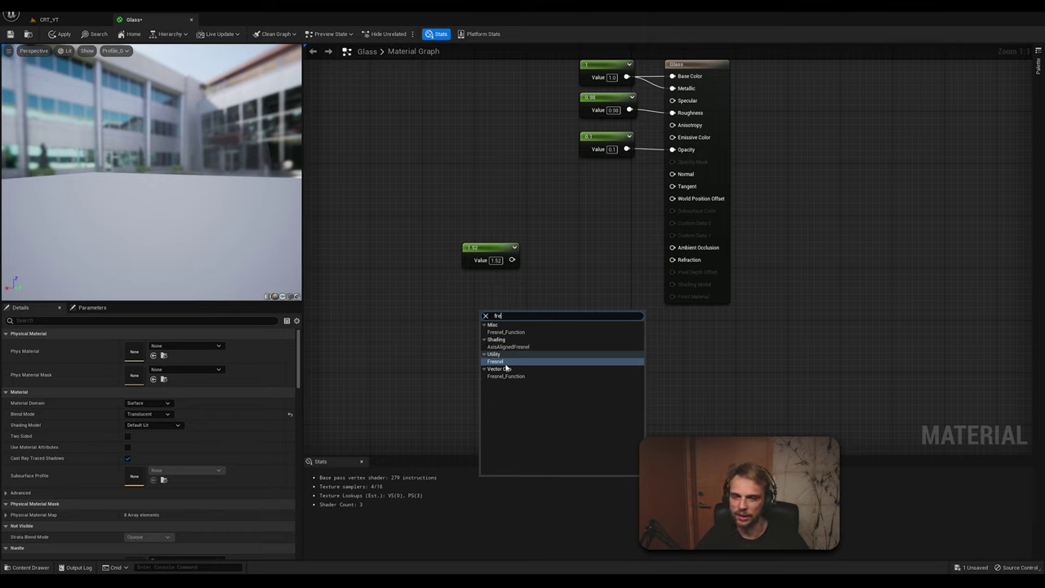
pyautogui.click(505, 364)
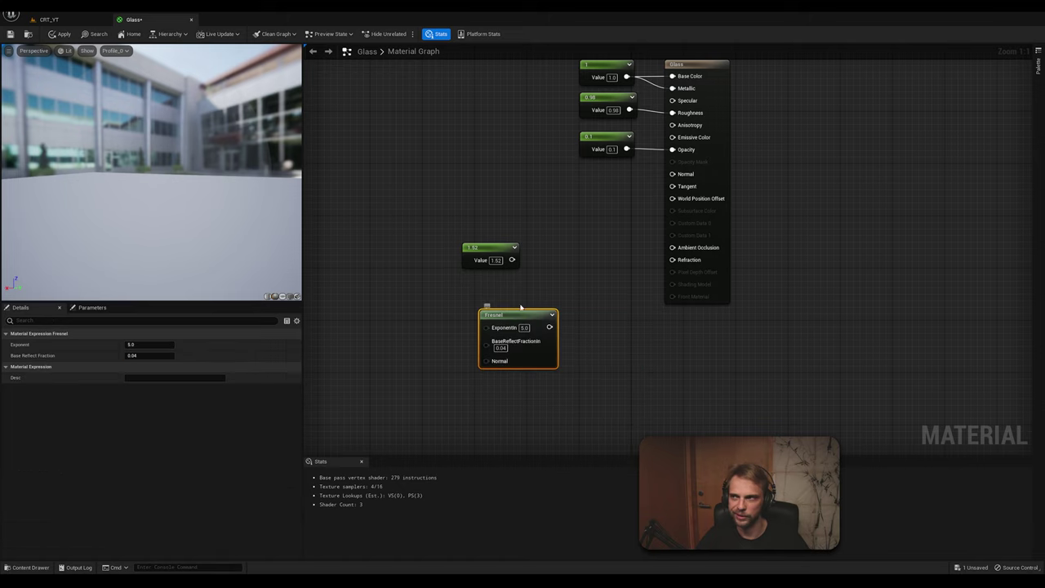
pyautogui.moveTo(515, 316); pyautogui.dragTo(492, 315)
pyautogui.click(552, 290)
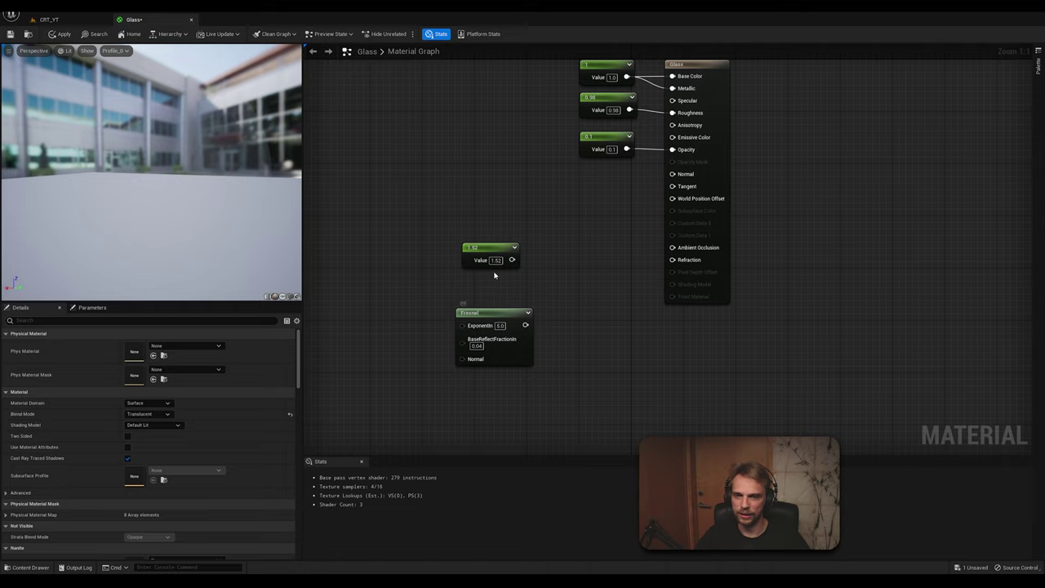
pyautogui.moveTo(494, 264); pyautogui.dragTo(505, 254)
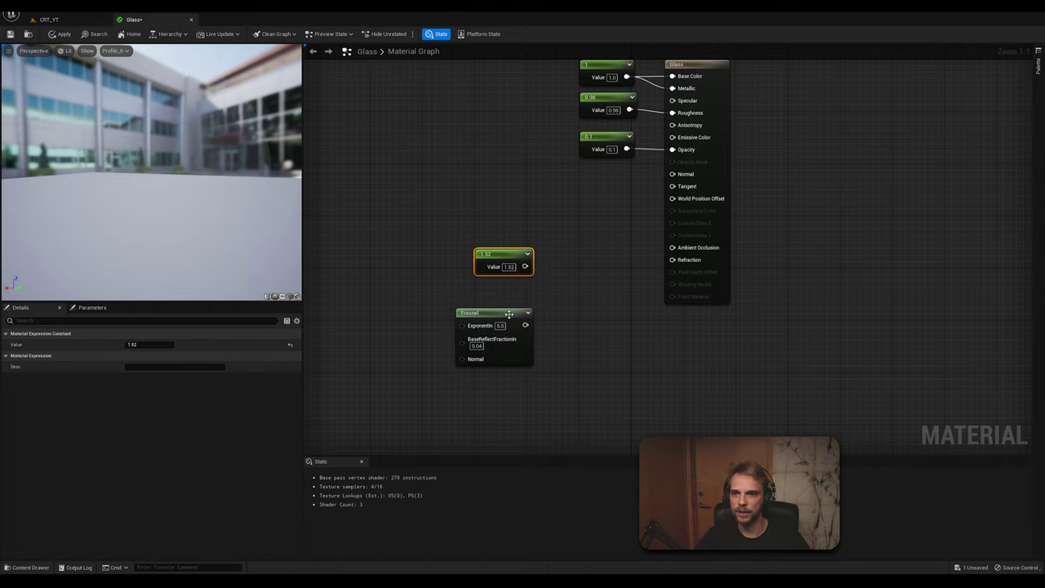
pyautogui.moveTo(508, 316); pyautogui.dragTo(501, 315)
pyautogui.click(568, 290)
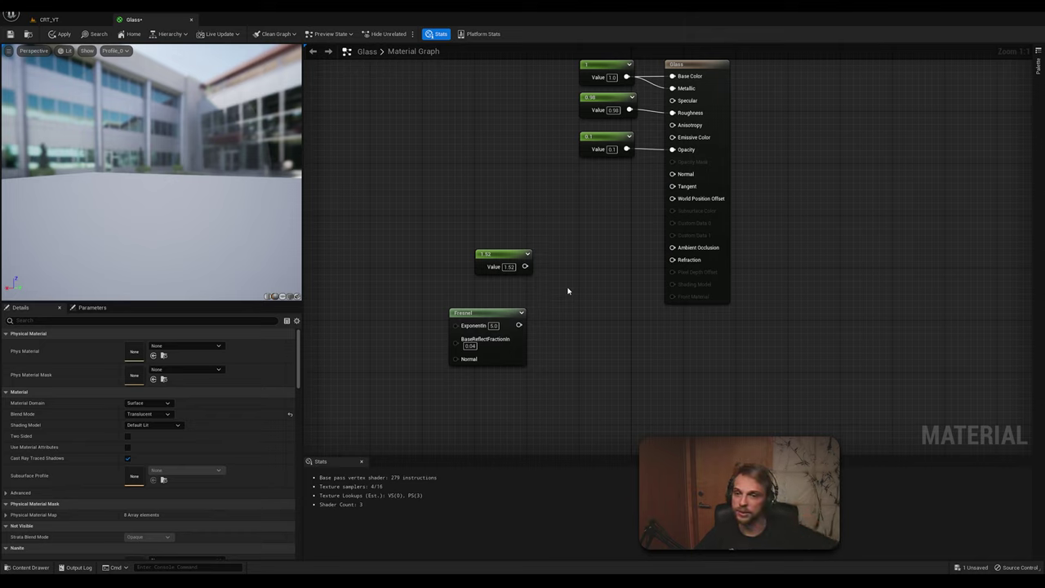
pyautogui.moveTo(522, 269); pyautogui.dragTo(515, 268)
pyautogui.click(598, 271)
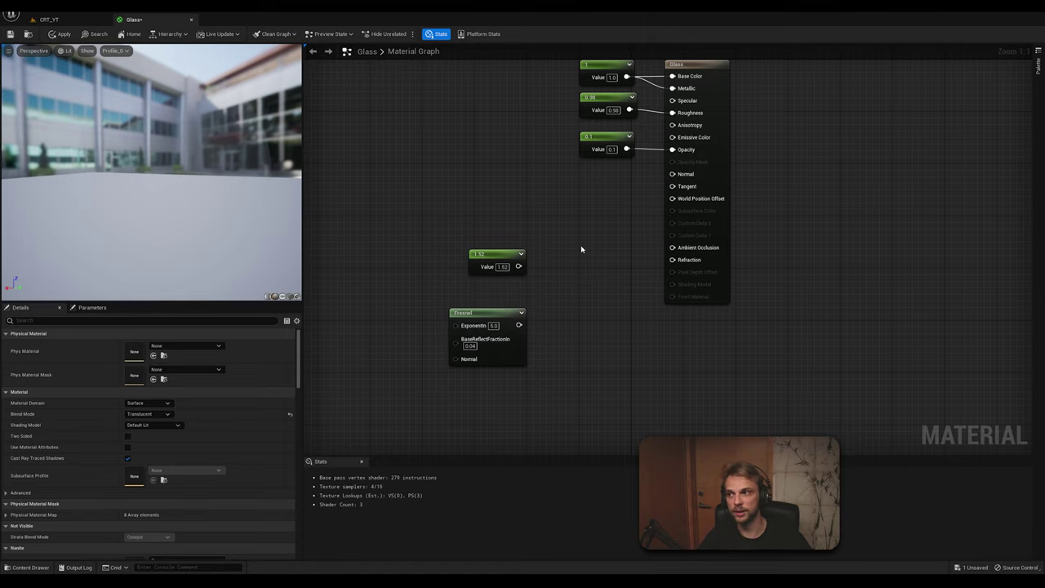
# Add a LinearInterpolate node between the 1.52 constant and the material output node
pyautogui.rightClick(581, 249)
pyautogui.write('lerp')
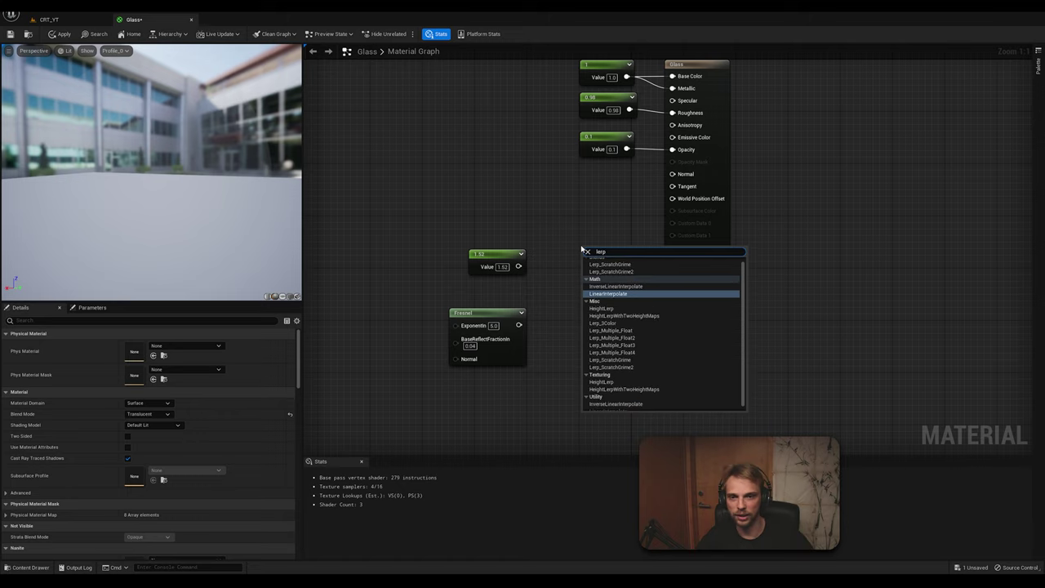
pyautogui.click(611, 294)
pyautogui.moveTo(610, 294); pyautogui.dragTo(597, 273)
pyautogui.click(625, 255)
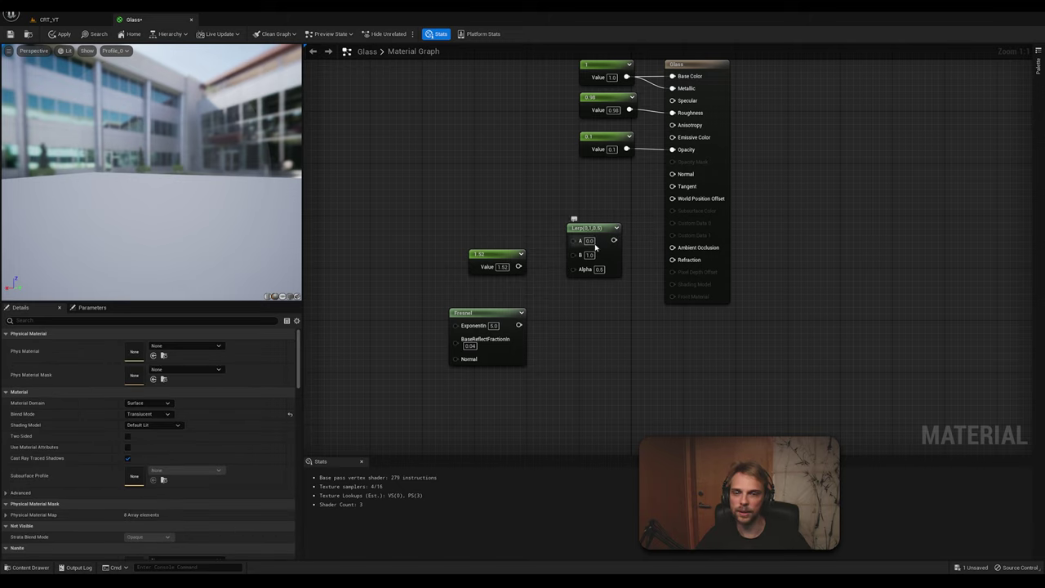
# Set the Lerp's A value to 1.0, connect the 1.52 constant to B and place the constant beside it
pyautogui.click(588, 241)
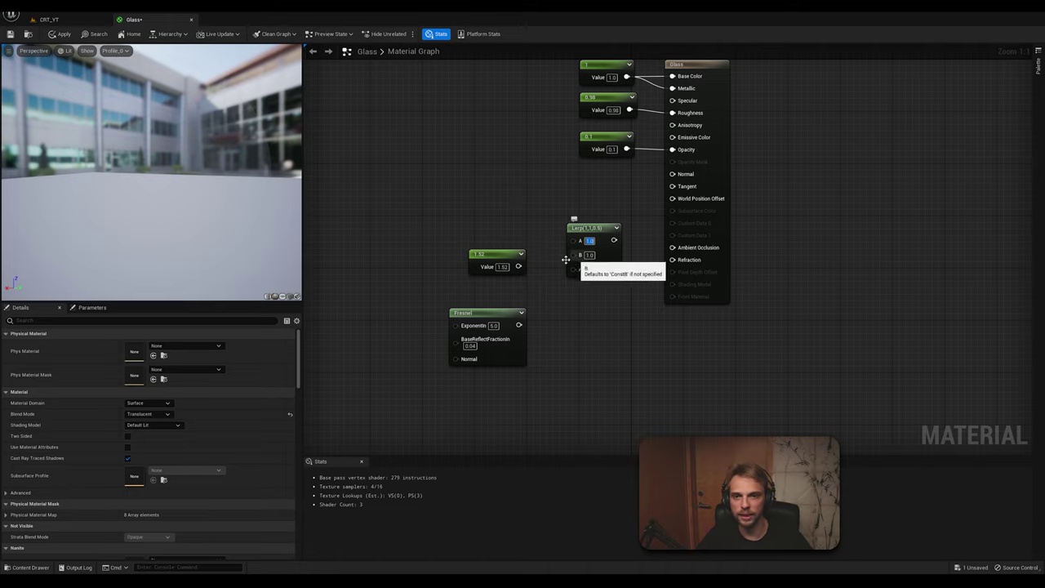
pyautogui.moveTo(516, 267); pyautogui.dragTo(574, 254)
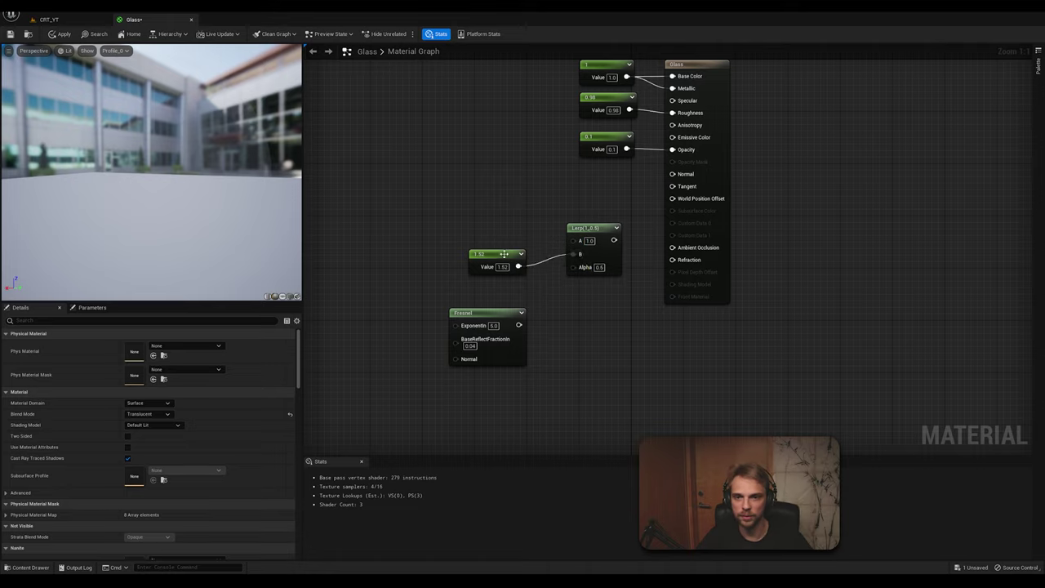
pyautogui.moveTo(503, 257); pyautogui.dragTo(530, 243)
pyautogui.click(565, 311)
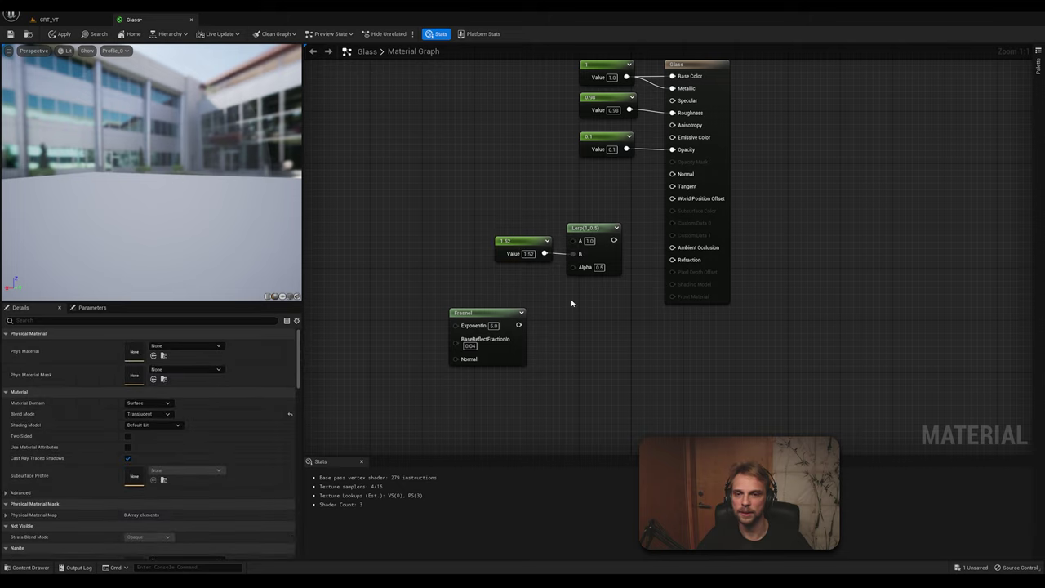
# Connect Fresnel to the Lerp's Alpha and the Lerp's output to Refraction, grouping the nodes near that input
pyautogui.moveTo(488, 314); pyautogui.dragTo(501, 281)
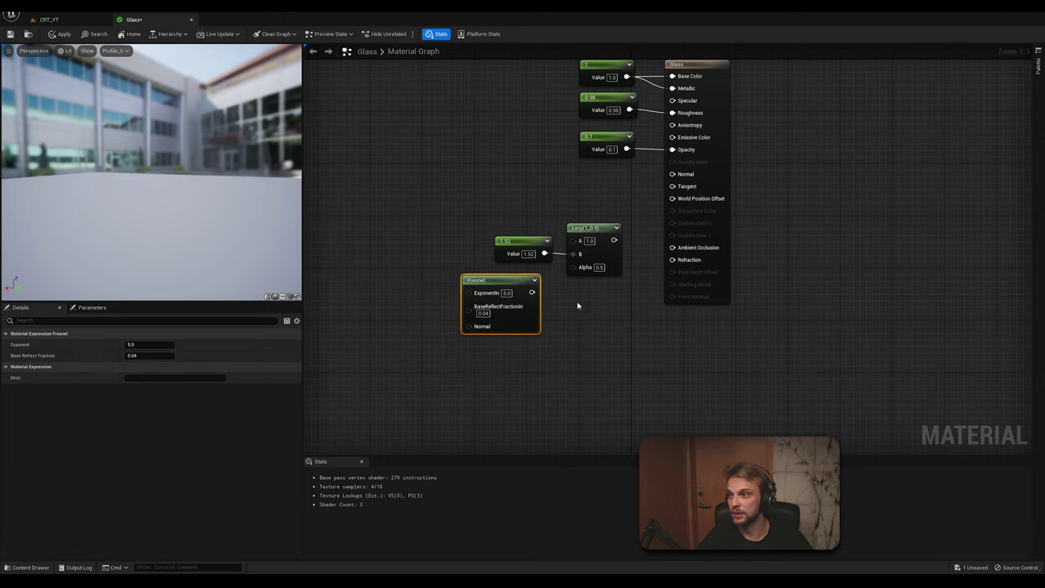
pyautogui.click(574, 301)
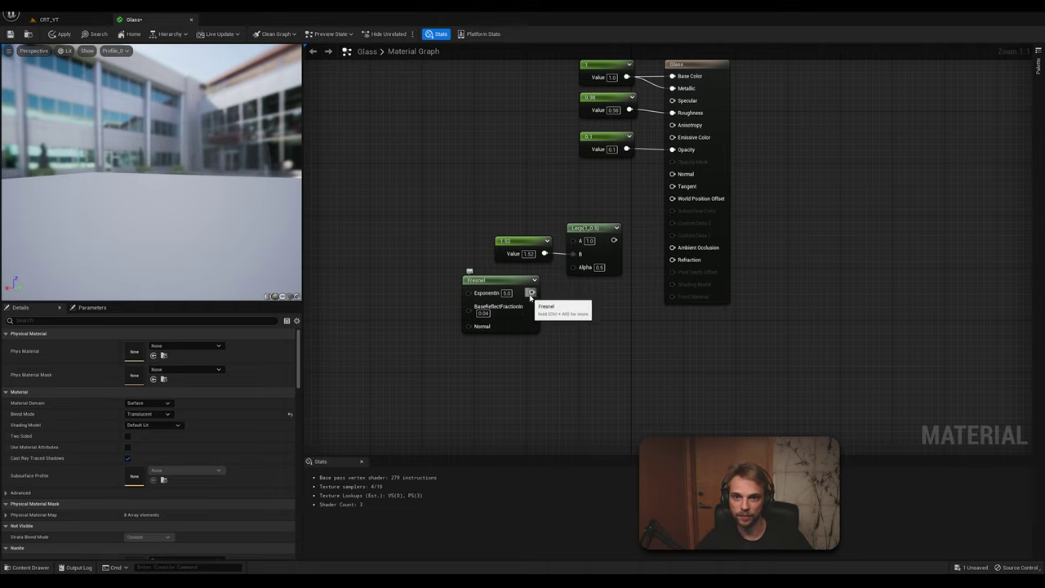
pyautogui.moveTo(530, 294); pyautogui.dragTo(672, 260)
pyautogui.click(626, 304)
pyautogui.moveTo(620, 364); pyautogui.dragTo(586, 241)
pyautogui.click(611, 214)
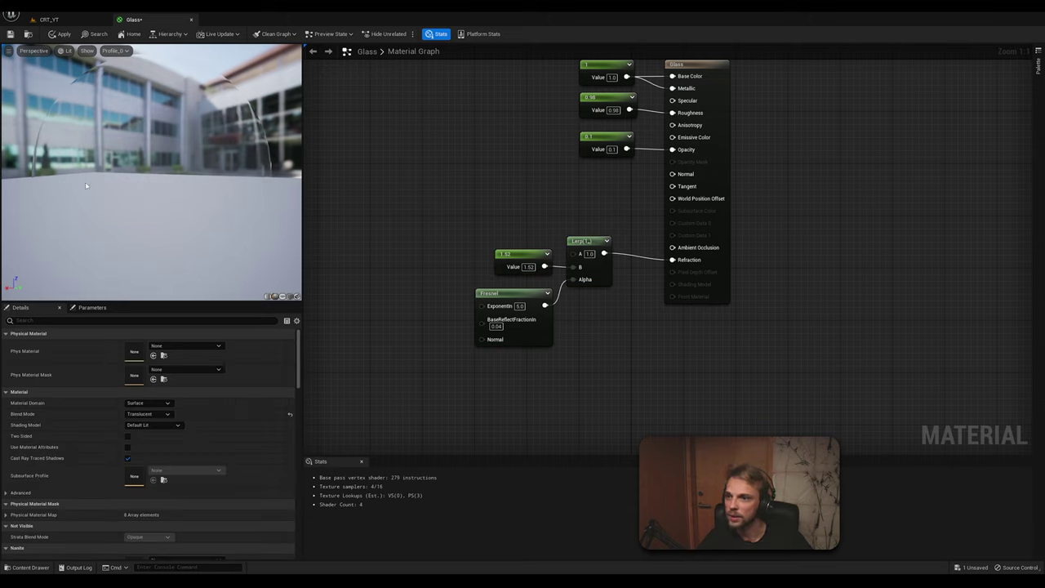
# Check the refraction in the material preview, then save the Glass material and close its editor
pyautogui.moveTo(134, 190); pyautogui.dragTo(174, 141)
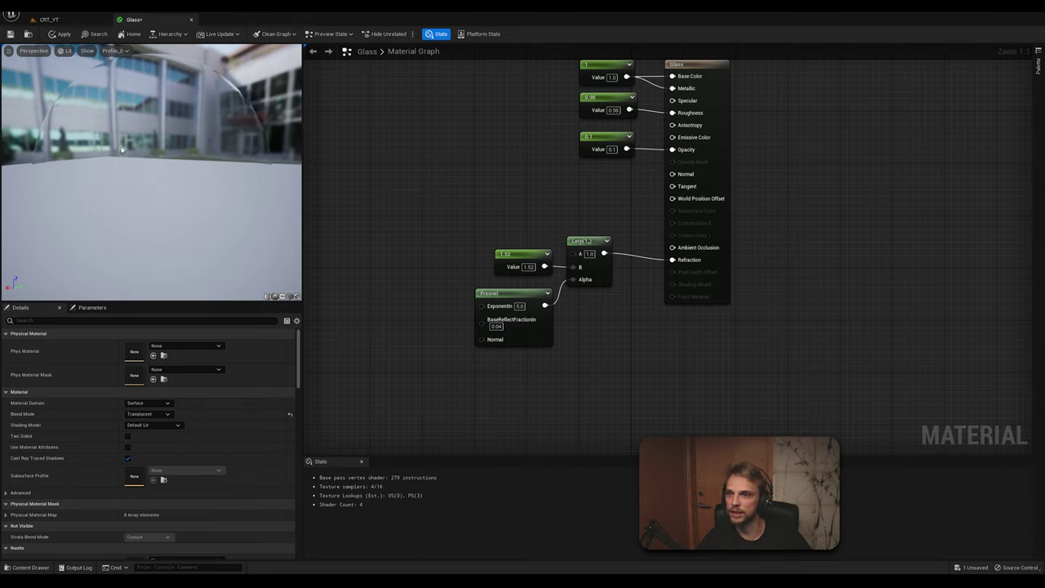
pyautogui.moveTo(168, 197); pyautogui.dragTo(93, 96)
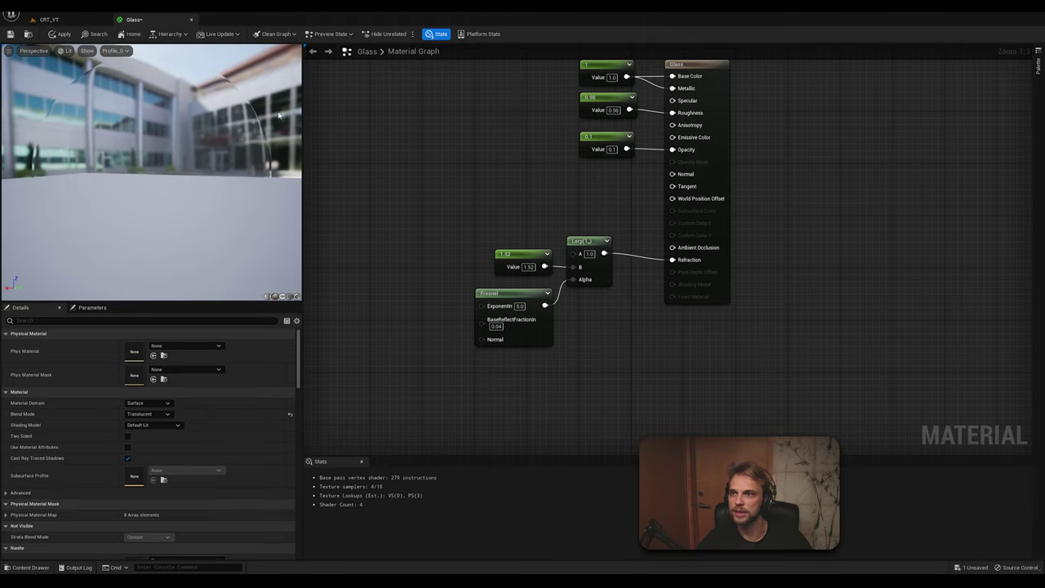
pyautogui.click(9, 34)
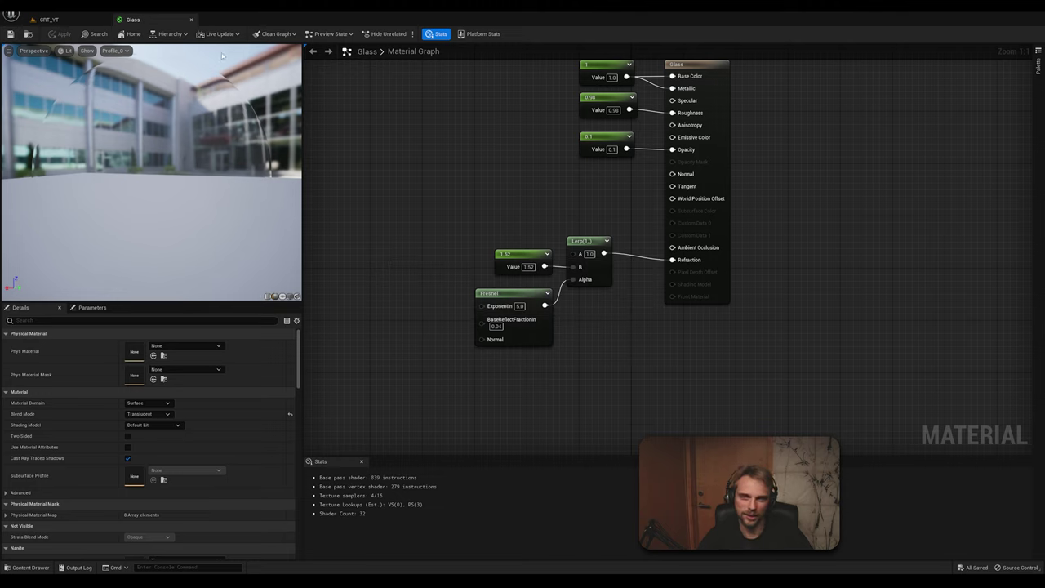
pyautogui.click(192, 21)
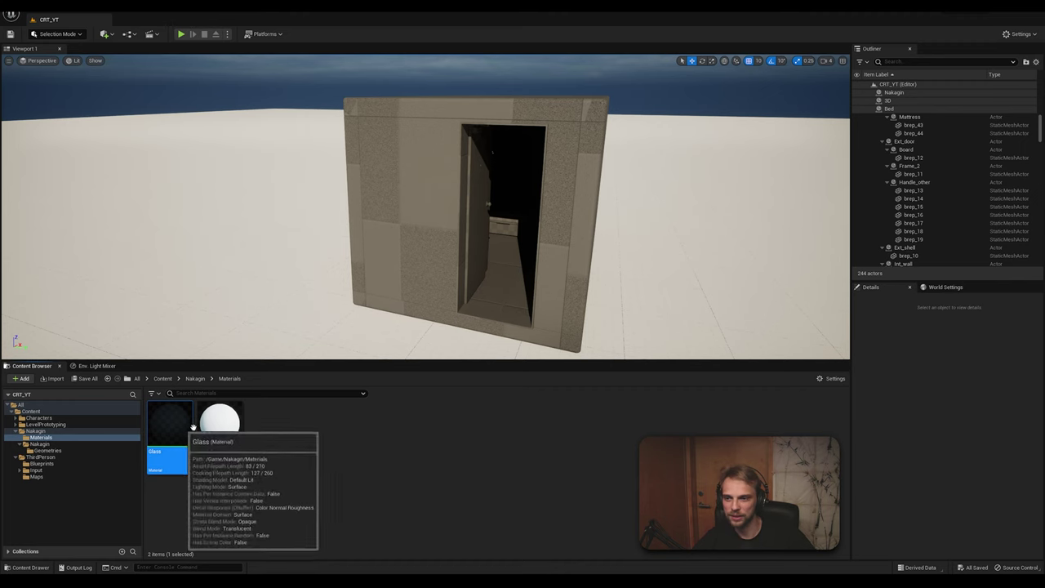
# Apply Glass to the outer pane of the round window and WhiteBase to the capsule's exterior wall around it
pyautogui.click(219, 426)
pyautogui.moveTo(373, 265); pyautogui.dragTo(352, 205, button='right')
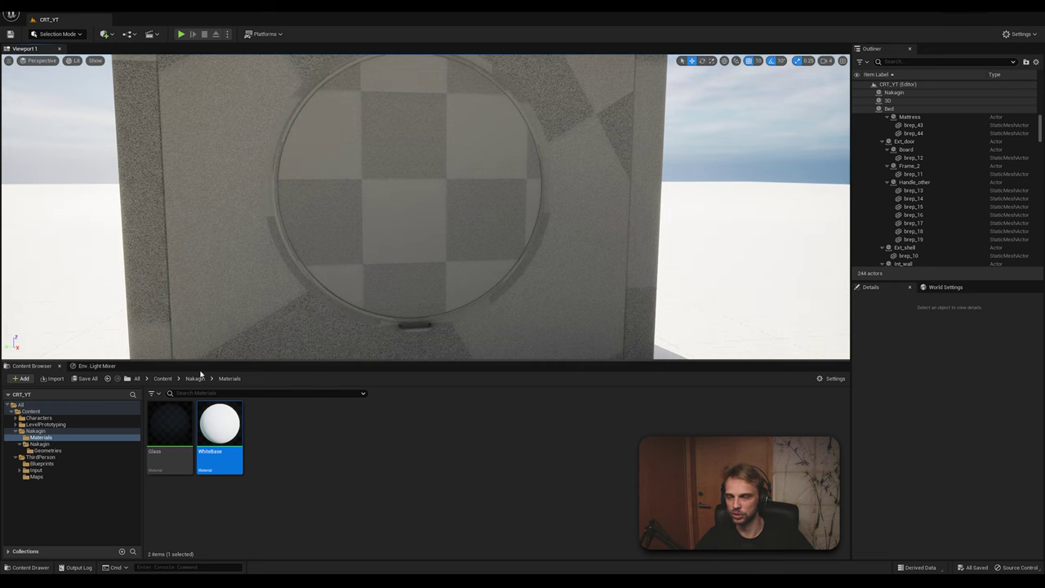
pyautogui.click(170, 431)
pyautogui.moveTo(170, 431); pyautogui.dragTo(369, 196)
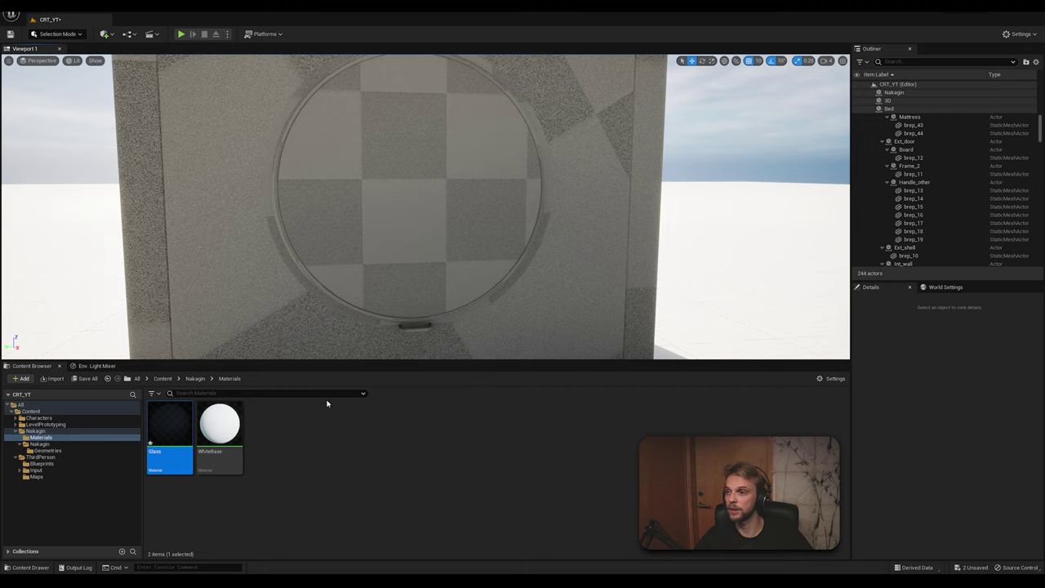
pyautogui.click(218, 423)
pyautogui.moveTo(219, 423)
pyautogui.mouseDown()
pyautogui.moveTo(209, 286)
pyautogui.moveTo(180, 213)
pyautogui.mouseUp()
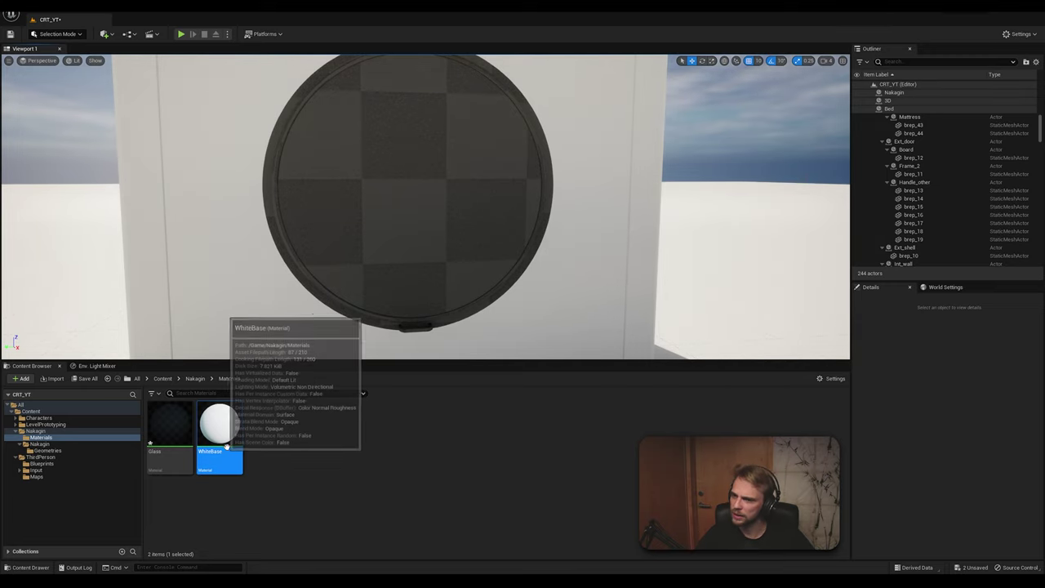
# Try WhiteBase on the outer window pane and put Glass back on it
pyautogui.moveTo(219, 429); pyautogui.dragTo(390, 208)
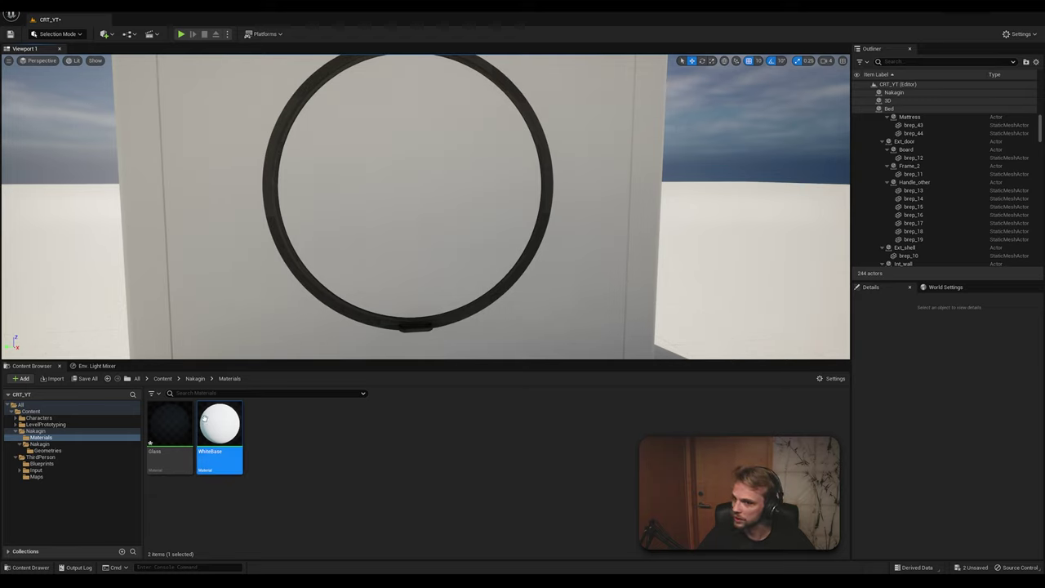
pyautogui.moveTo(170, 428); pyautogui.dragTo(374, 194)
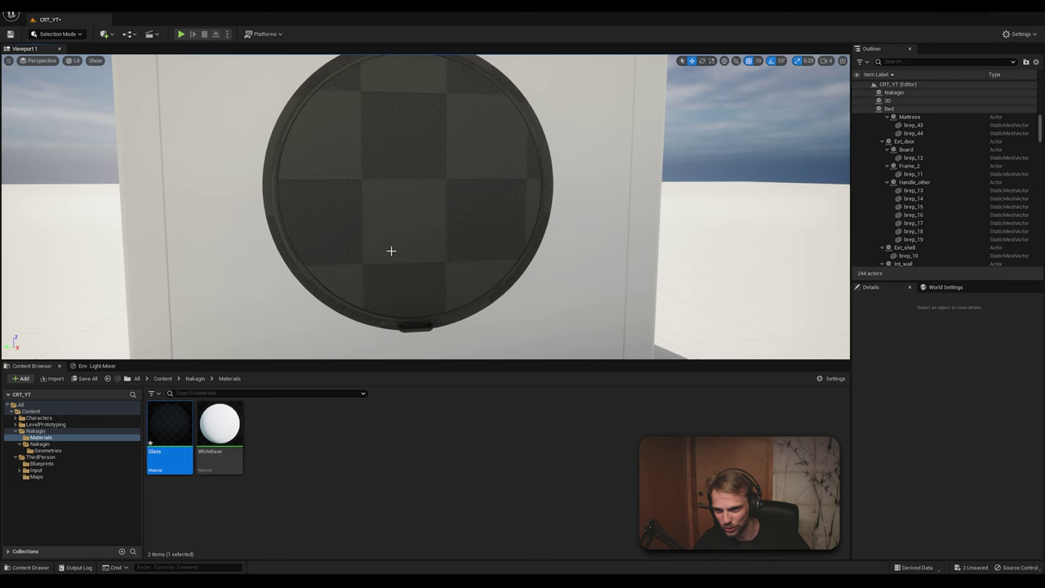
# Locate the mesh asset of the outer window pane brep_5 and disable Nanite on it
pyautogui.click(391, 251)
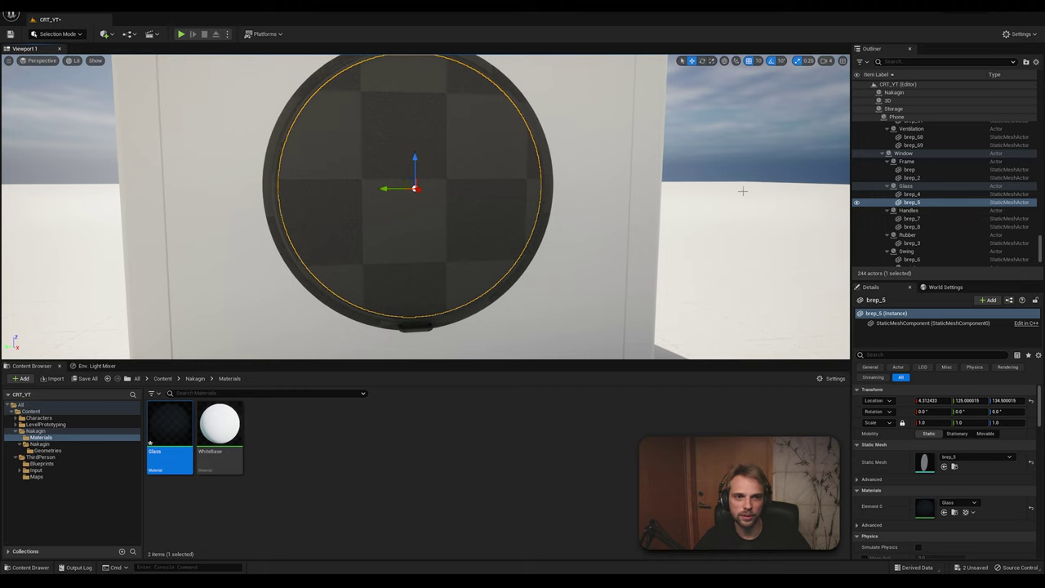
pyautogui.rightClick(917, 205)
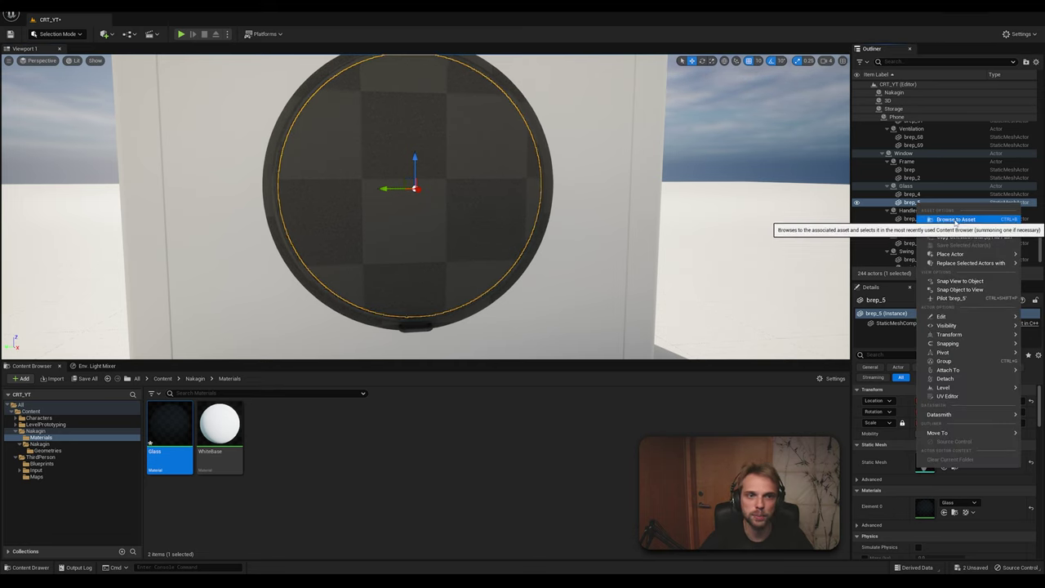
pyautogui.click(958, 219)
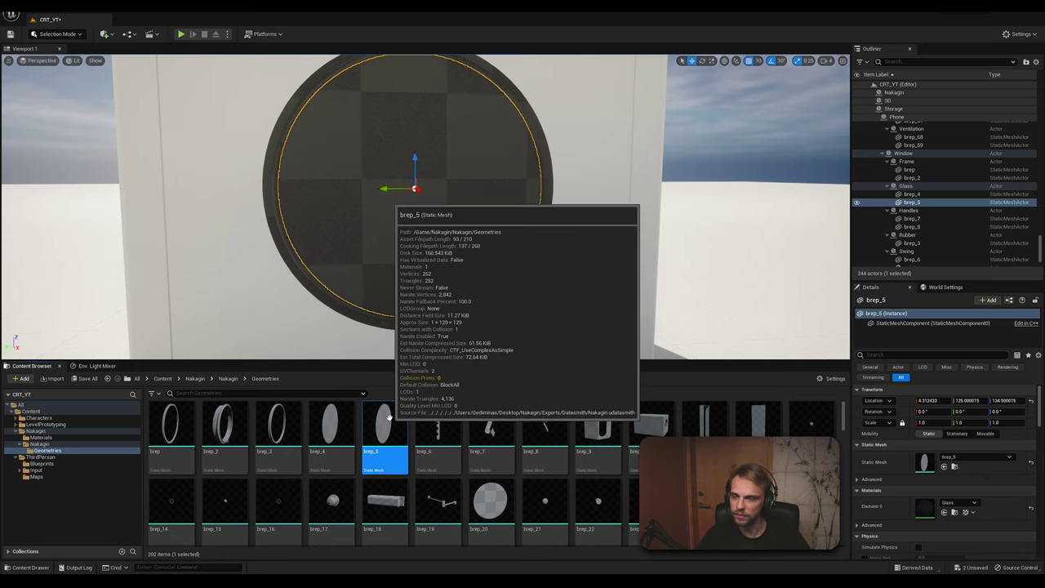
pyautogui.rightClick(389, 438)
pyautogui.moveTo(447, 151)
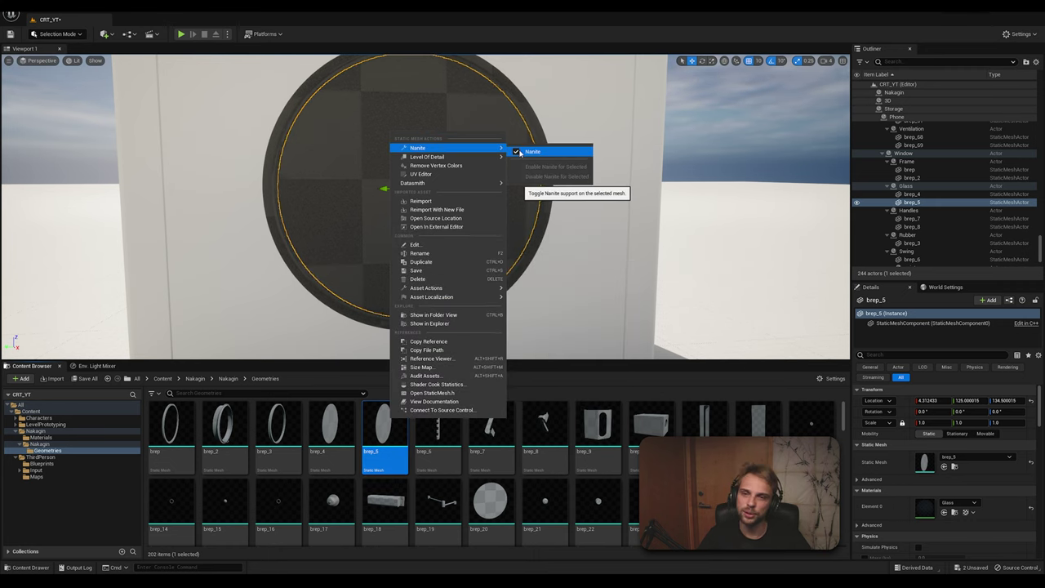
pyautogui.click(517, 153)
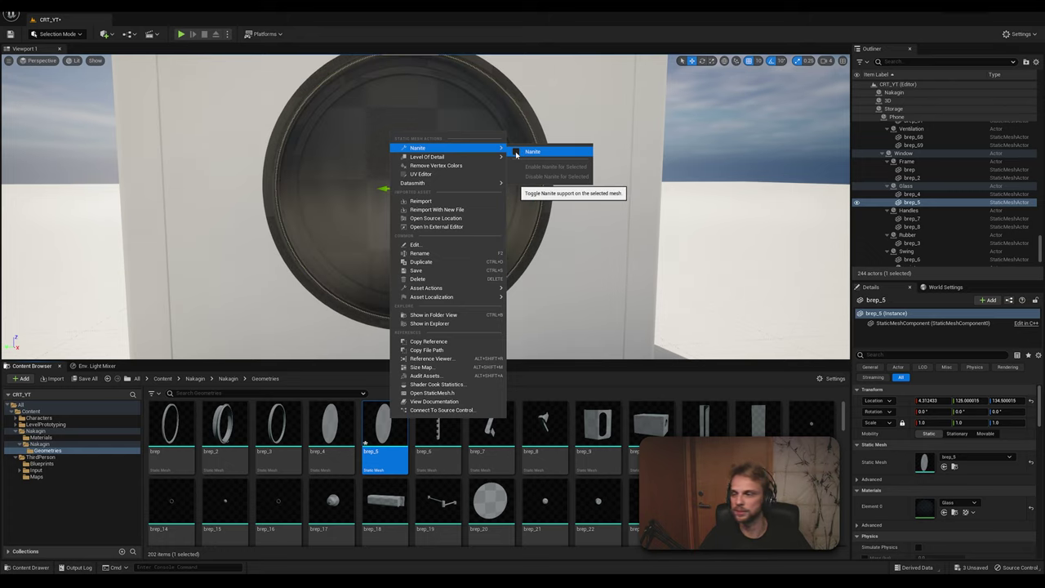
pyautogui.click(720, 136)
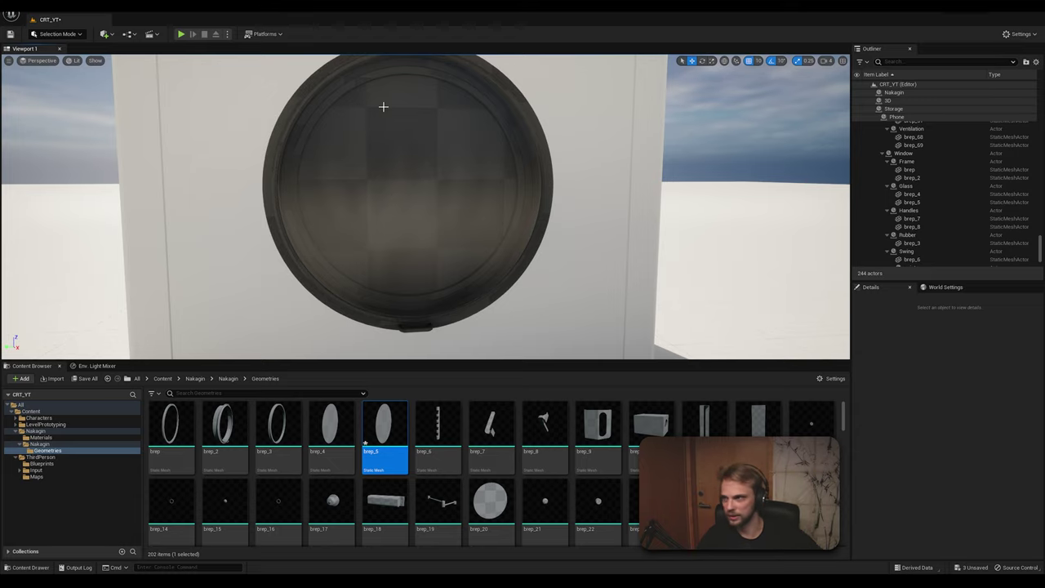
# Set the viewport camera speed to 3 and view the round window from inside the capsule
pyautogui.moveTo(473, 221)
pyautogui.mouseDown(button='right')
pyautogui.moveTo(163, 218)
pyautogui.moveTo(457, 228)
pyautogui.mouseUp(button='right')
pyautogui.moveTo(372, 125); pyautogui.dragTo(312, 157, button='right')
pyautogui.moveTo(473, 220); pyautogui.dragTo(477, 222, button='right')
pyautogui.press('s')
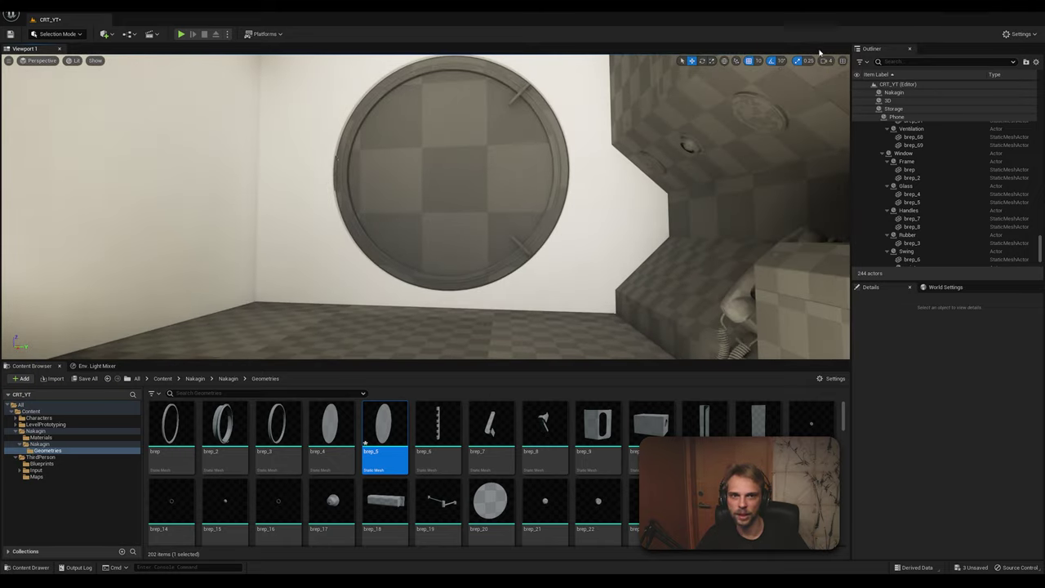
pyautogui.click(825, 61)
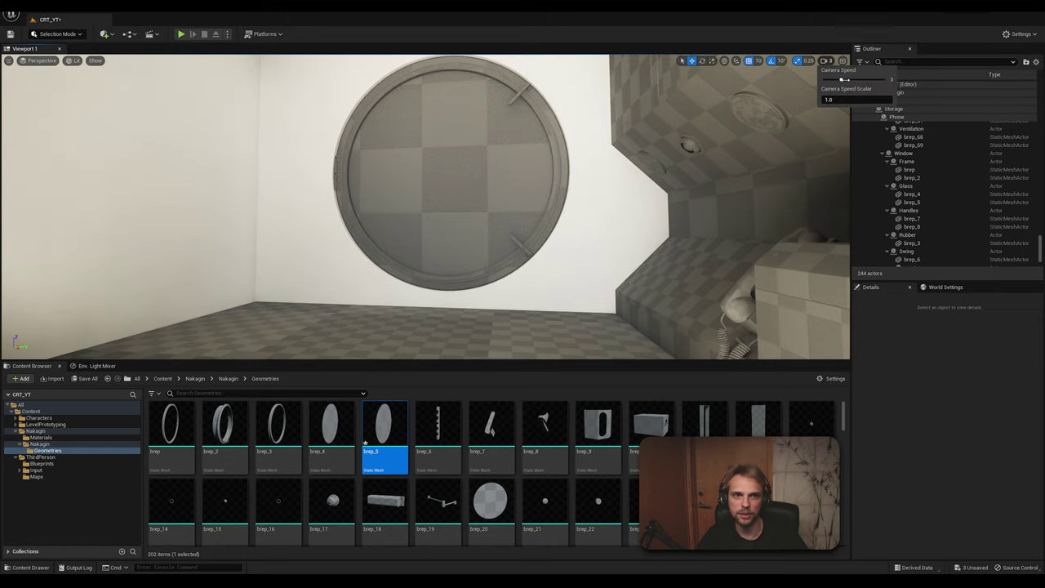
pyautogui.moveTo(593, 146)
pyautogui.mouseDown(button='right')
pyautogui.moveTo(602, 190)
pyautogui.moveTo(600, 147)
pyautogui.moveTo(575, 148)
pyautogui.mouseUp(button='right')
pyautogui.press('w')
pyautogui.moveTo(391, 205); pyautogui.dragTo(391, 202, button='right')
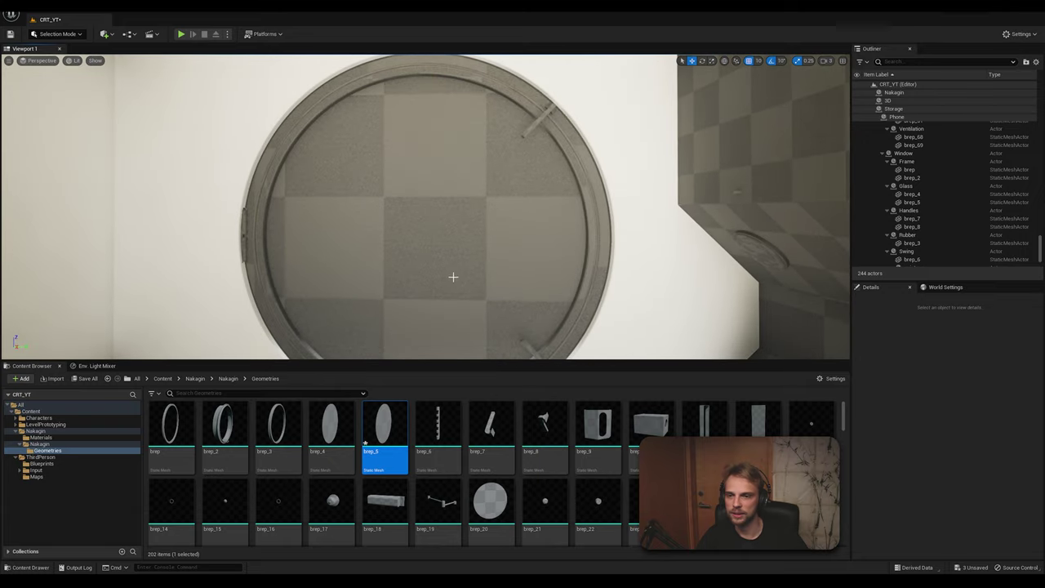
# Locate the mesh asset of the round window's inner pane brep_4 and disable Nanite on it
pyautogui.click(334, 214)
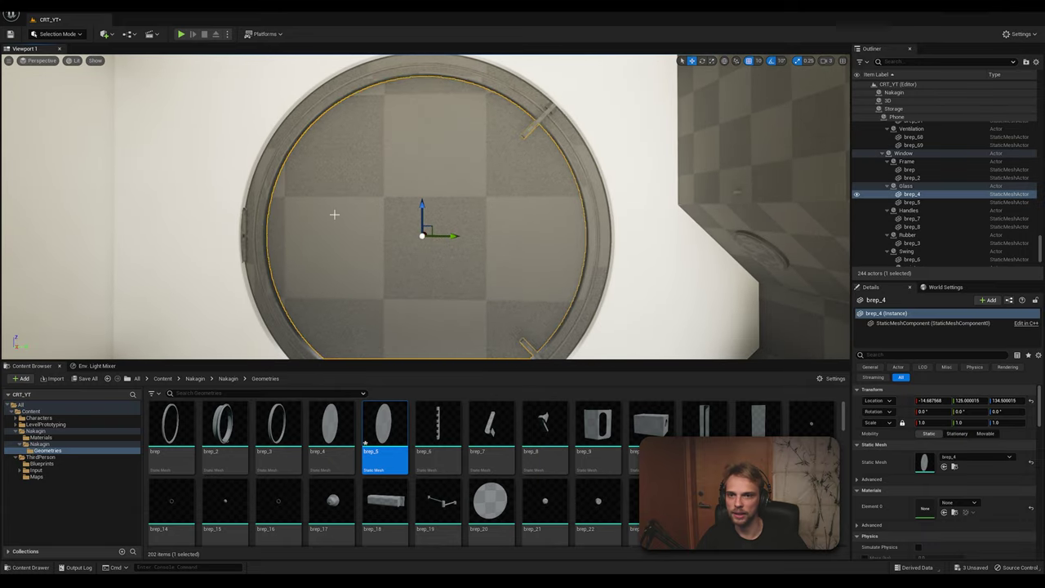
pyautogui.rightClick(917, 198)
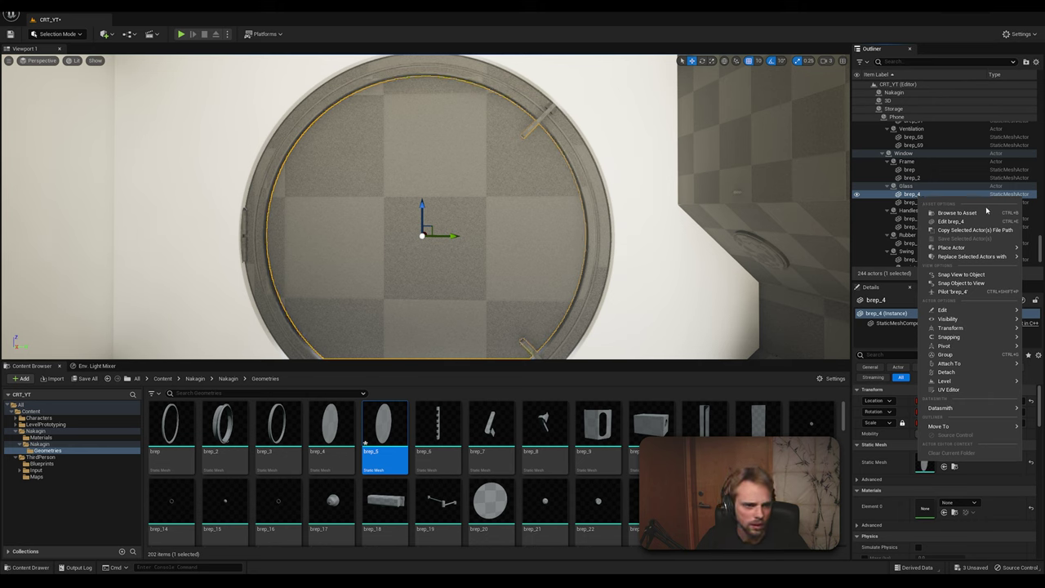
pyautogui.click(956, 212)
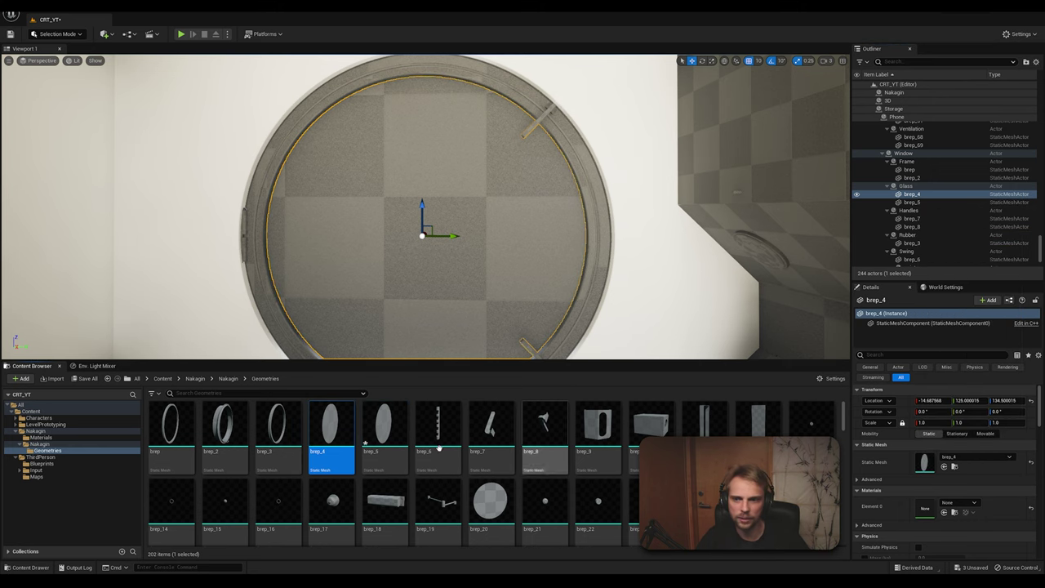
pyautogui.rightClick(328, 416)
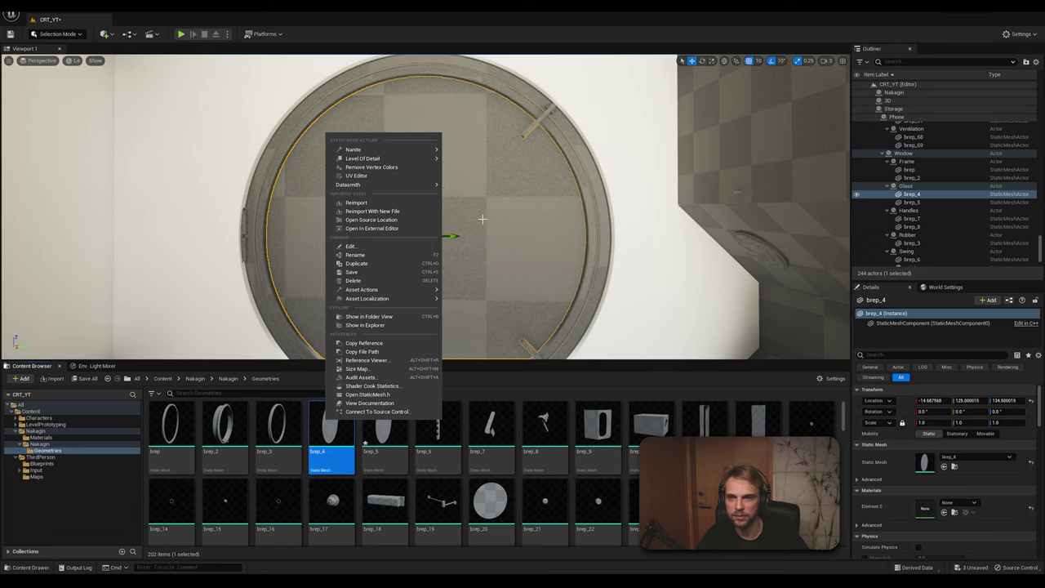
pyautogui.moveTo(393, 153)
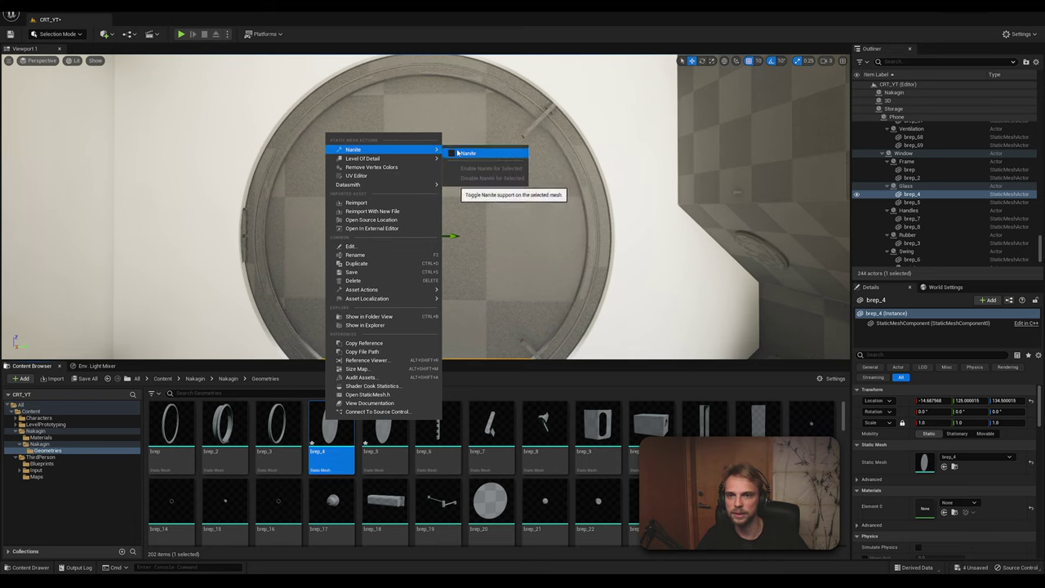
pyautogui.click(499, 250)
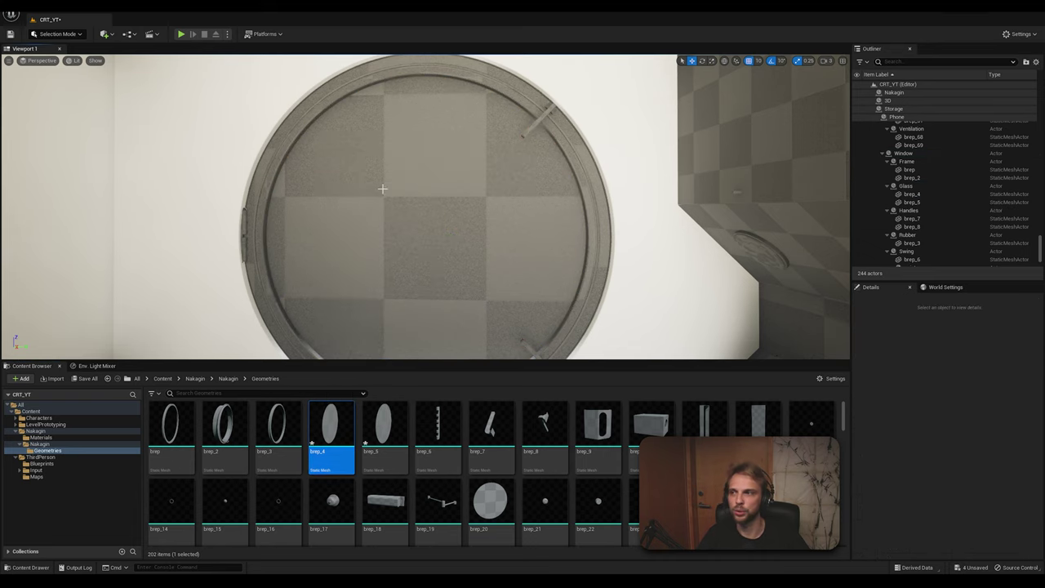
# Apply the Glass material from the Nakagin Materials folder to the inner pane of the round window
pyautogui.click(39, 438)
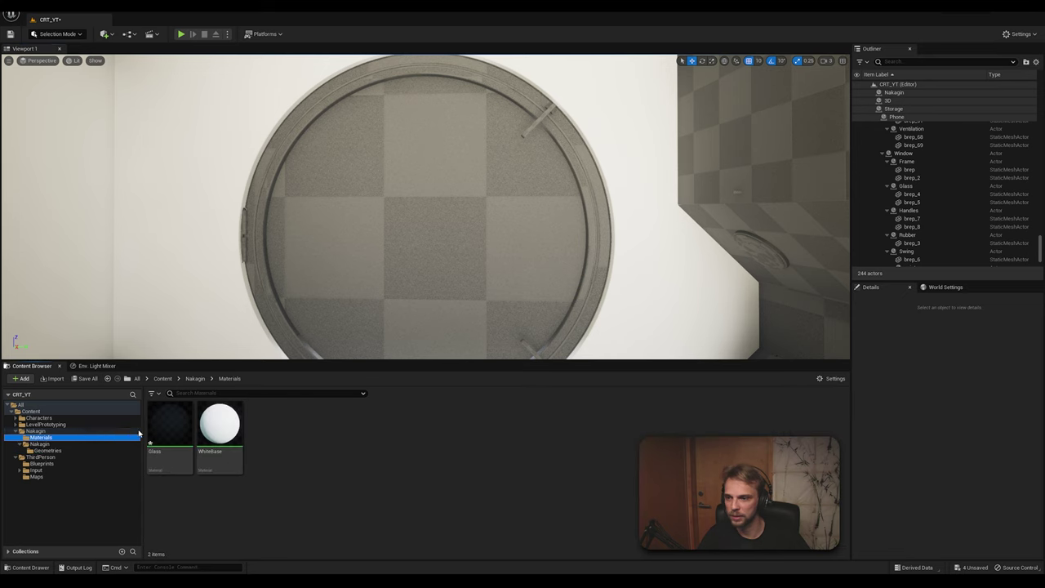
pyautogui.click(170, 424)
pyautogui.moveTo(169, 425); pyautogui.dragTo(441, 234)
# Apply WhiteBase to the bed, the adjoining side surface and the cabinet fronts beside the bed
pyautogui.moveTo(569, 257); pyautogui.dragTo(563, 286, button='right')
pyautogui.press('s')
pyautogui.press('w')
pyautogui.press('s')
pyautogui.press('e')
pyautogui.press('q')
pyautogui.press('w')
pyautogui.moveTo(453, 237); pyautogui.dragTo(503, 292, button='right')
pyautogui.moveTo(217, 432); pyautogui.dragTo(343, 179)
pyautogui.moveTo(213, 428); pyautogui.dragTo(123, 245)
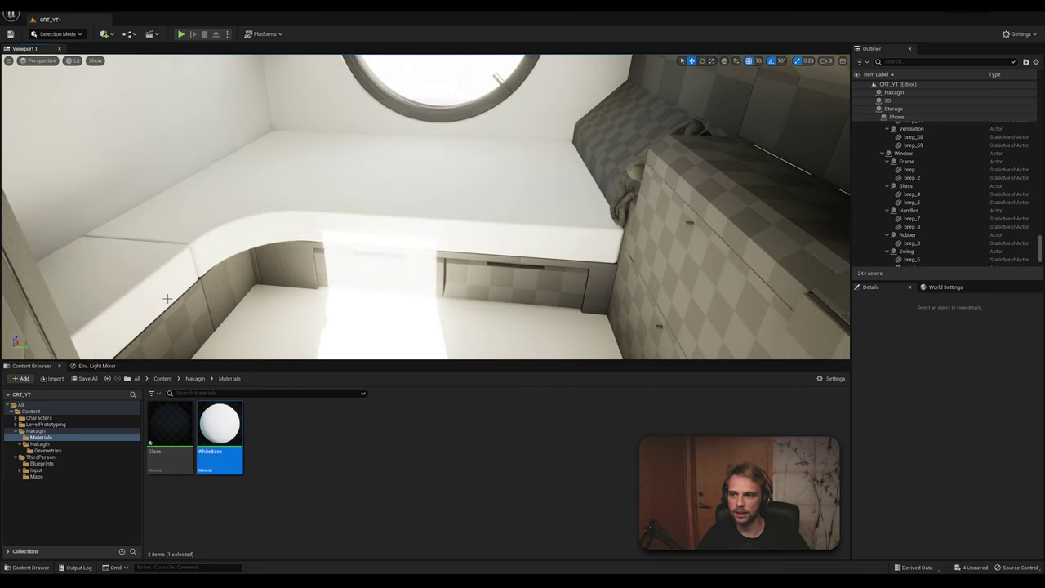
pyautogui.moveTo(211, 429); pyautogui.dragTo(659, 260)
pyautogui.moveTo(243, 430); pyautogui.dragTo(659, 320)
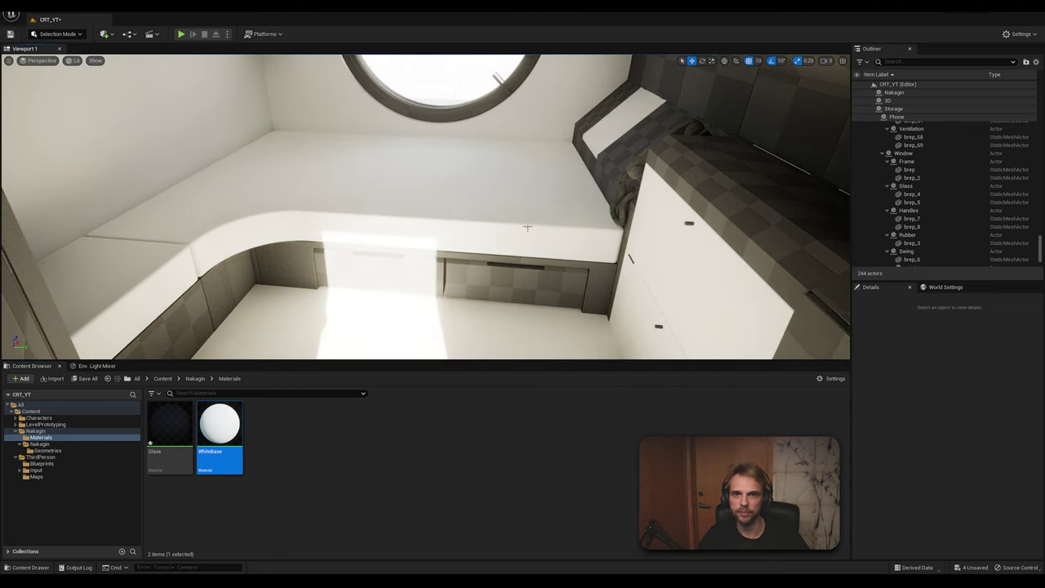
# Undo the WhiteBase assignments on the cabinet fronts, side surface and bed
pyautogui.hotkey('ctrl', 'z')
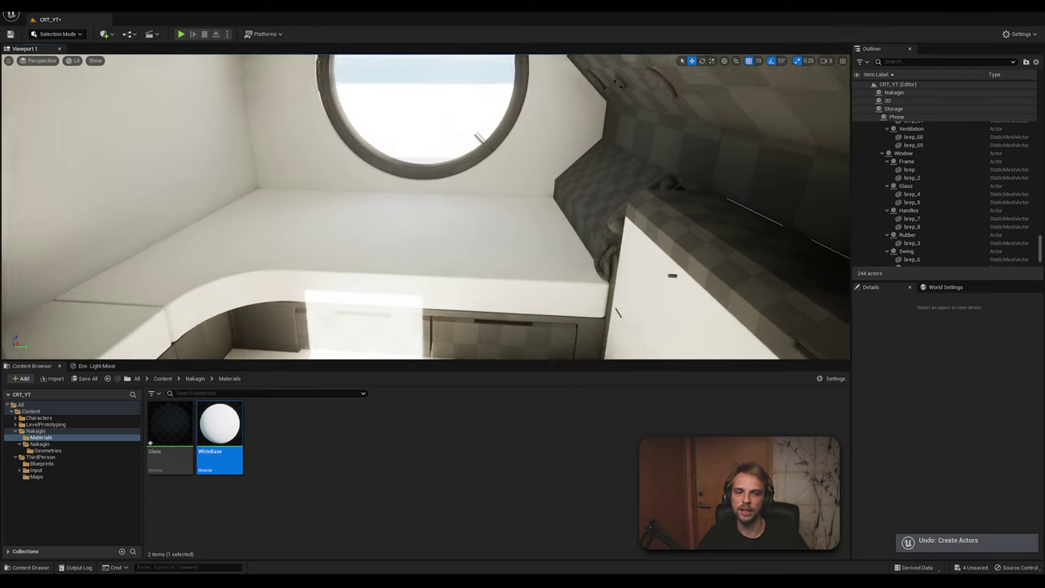
pyautogui.moveTo(426, 206); pyautogui.dragTo(426, 285, button='right')
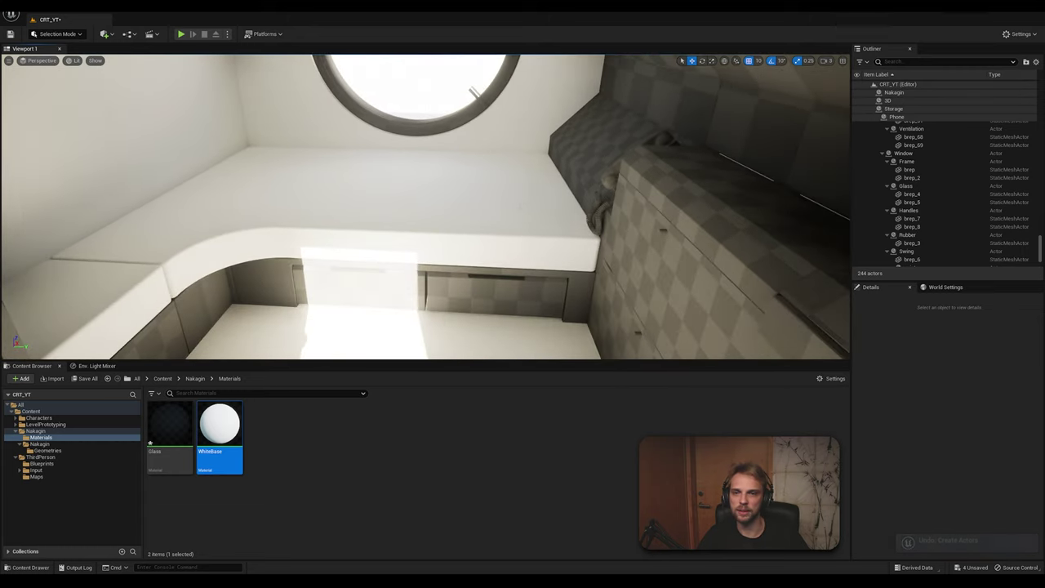
pyautogui.moveTo(424, 245); pyautogui.dragTo(452, 181, button='right')
pyautogui.hotkey('ctrl', 'z')
# Rotate the sun's direction interactively until sunlight enters through the round window onto the bed and cabinets
pyautogui.moveTo(396, 219)
pyautogui.mouseDown(button='right')
pyautogui.moveTo(390, 195)
pyautogui.moveTo(386, 216)
pyautogui.moveTo(415, 222)
pyautogui.moveTo(406, 225)
pyautogui.moveTo(422, 246)
pyautogui.moveTo(383, 209)
pyautogui.moveTo(381, 218)
pyautogui.mouseUp(button='right')
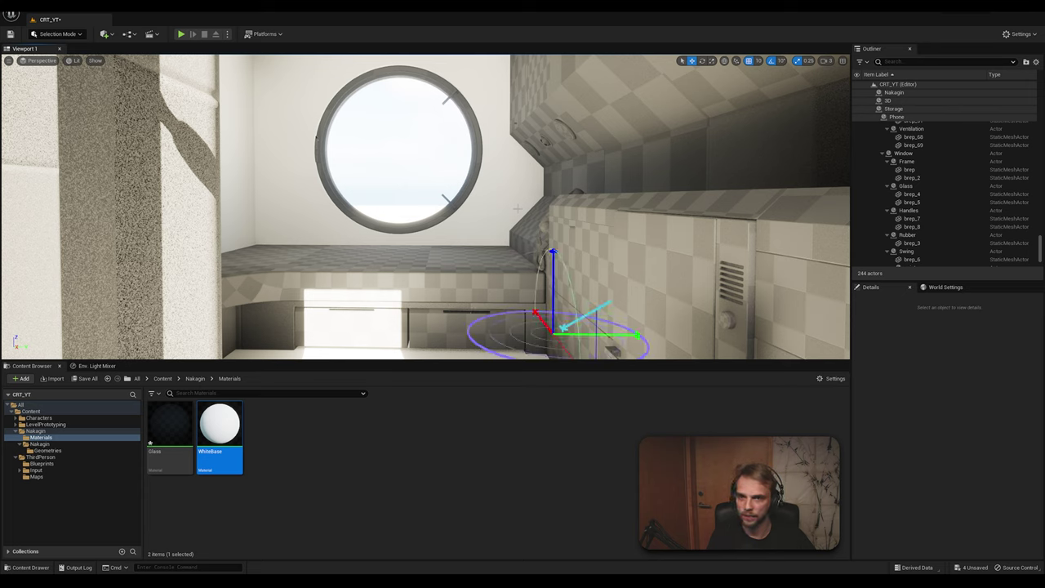
pyautogui.hotkey('ctrl', 'l')
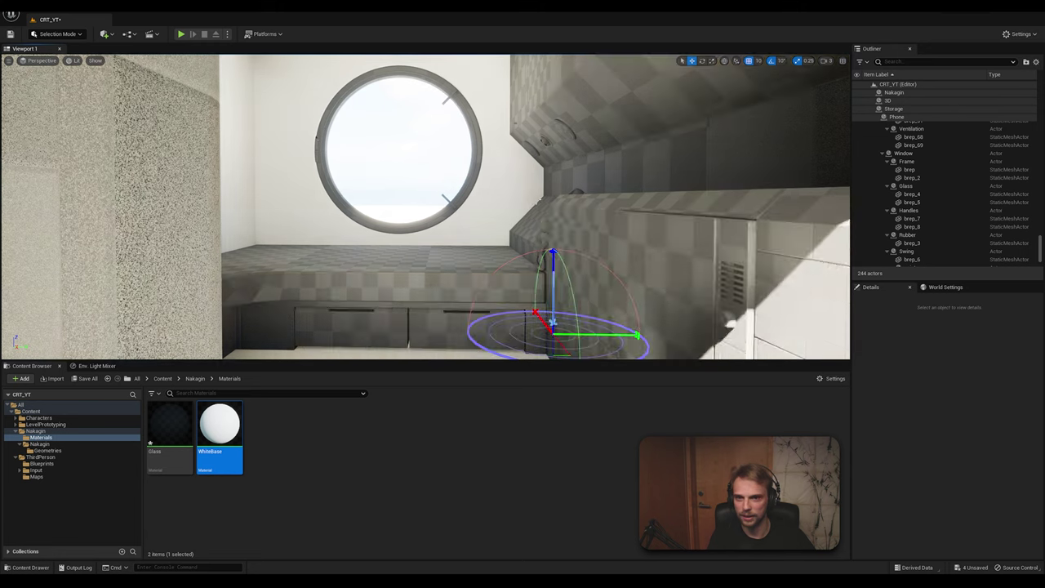
pyautogui.hotkey('ctrl', 'l')
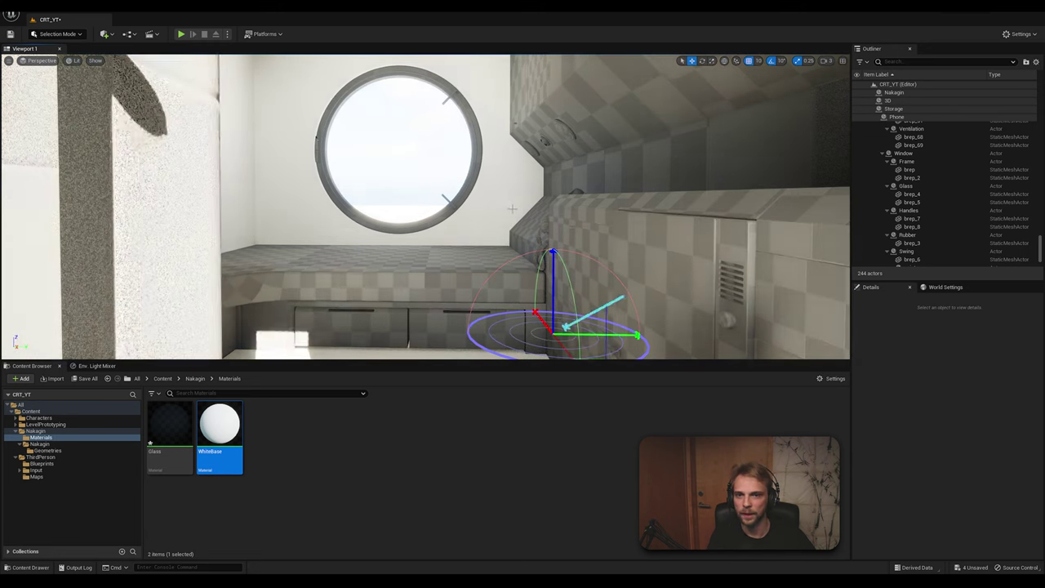
pyautogui.hotkey('ctrl', 'l')
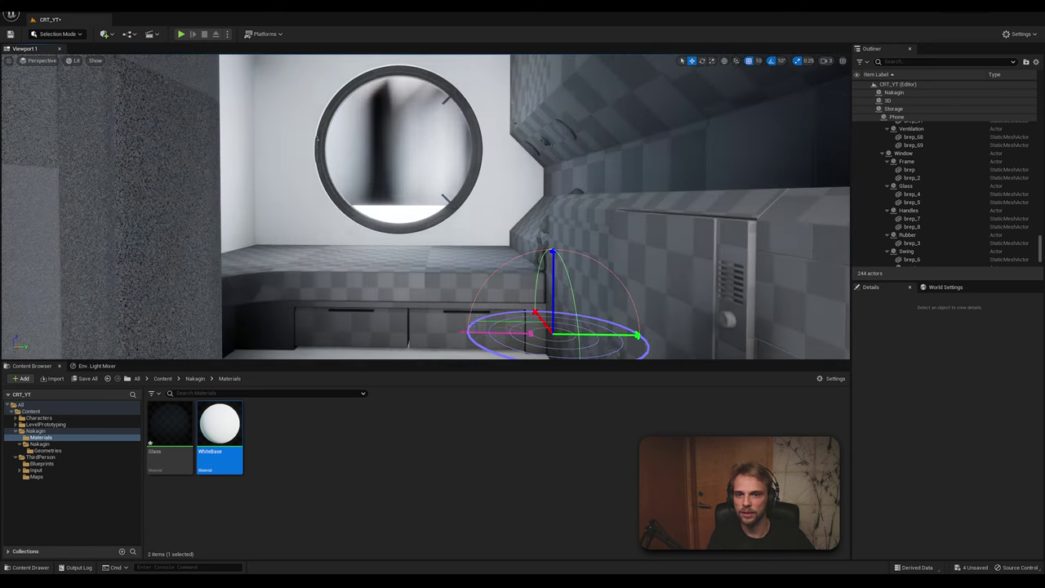
pyautogui.hotkey('ctrl', 'l')
pyautogui.hotkey('ctrl', 'l')
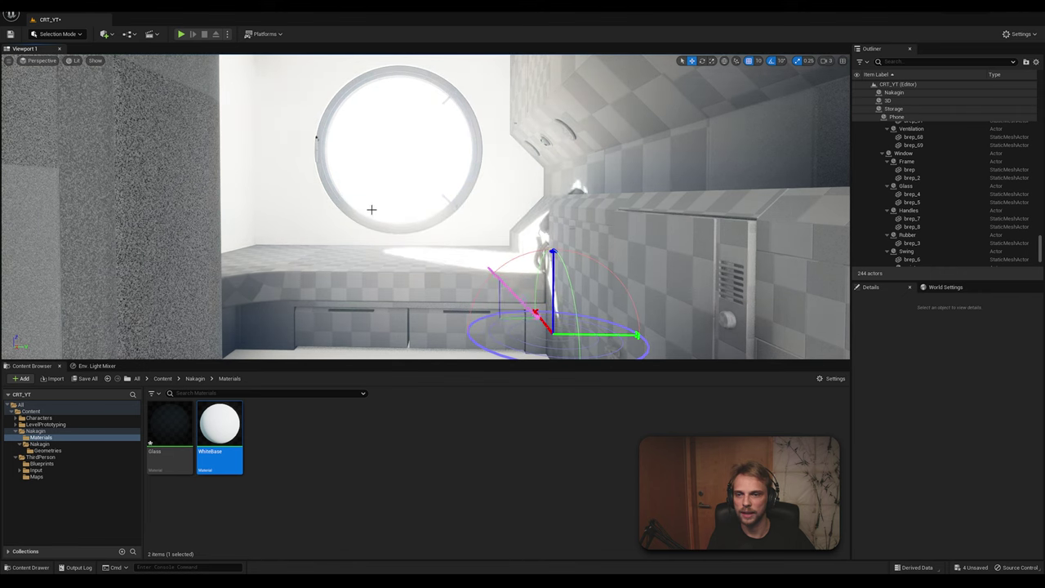
pyautogui.hotkey('ctrl', 'l')
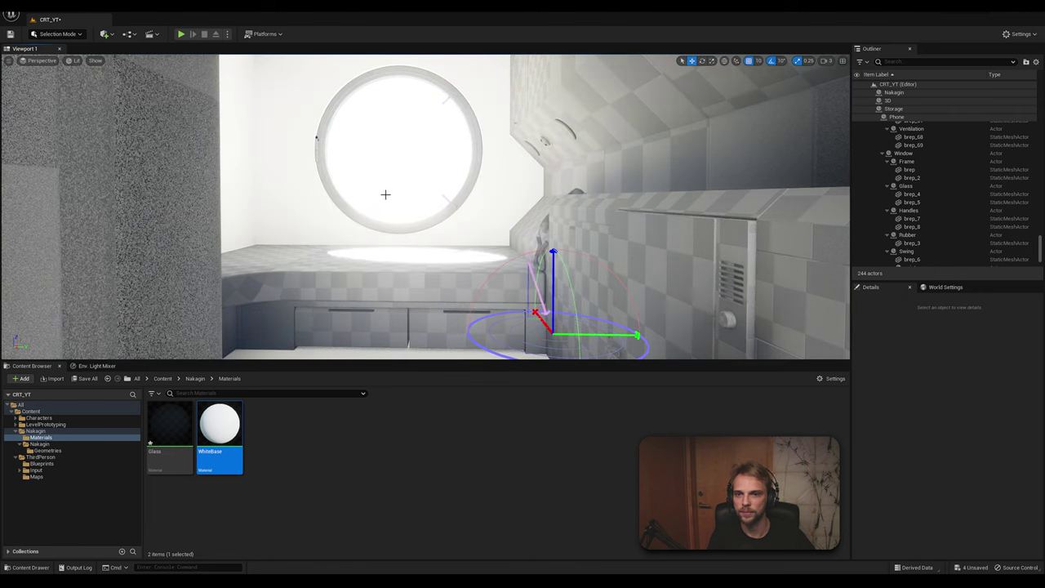
pyautogui.hotkey('ctrl', 'l')
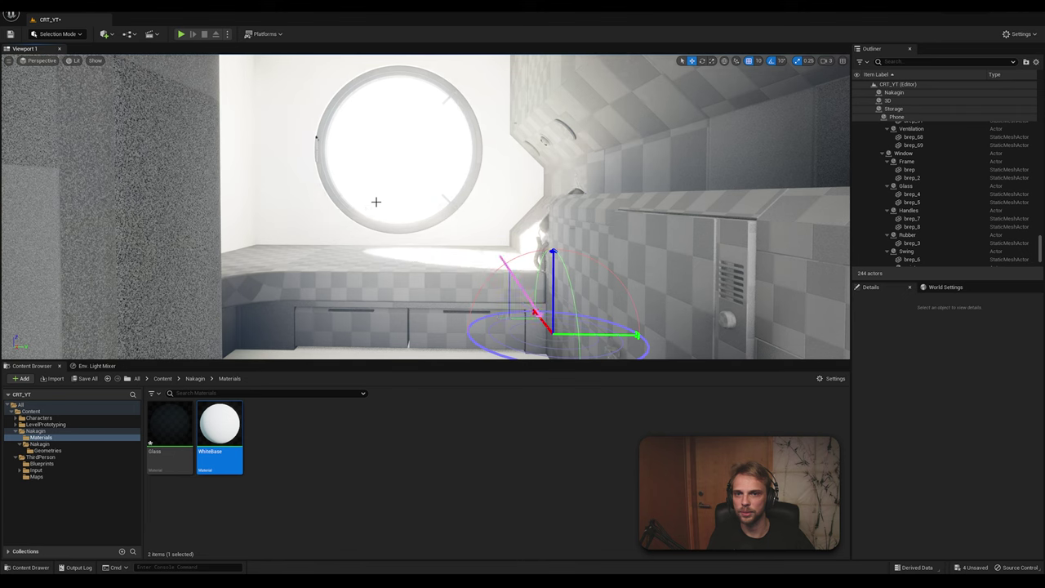
pyautogui.hotkey('ctrl', 'l')
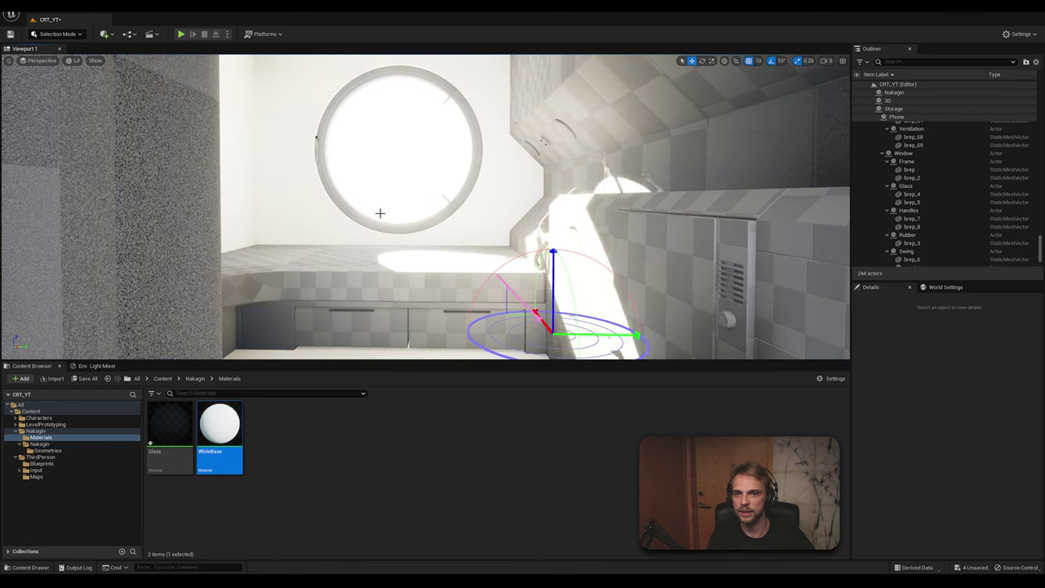
pyautogui.click(383, 215)
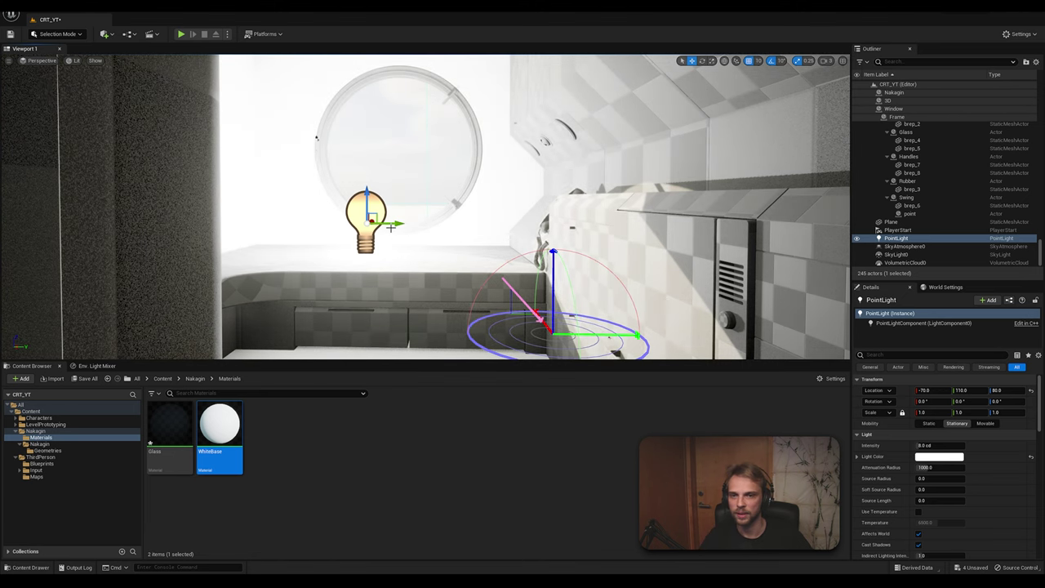
pyautogui.press('Escape')
pyautogui.click(369, 226)
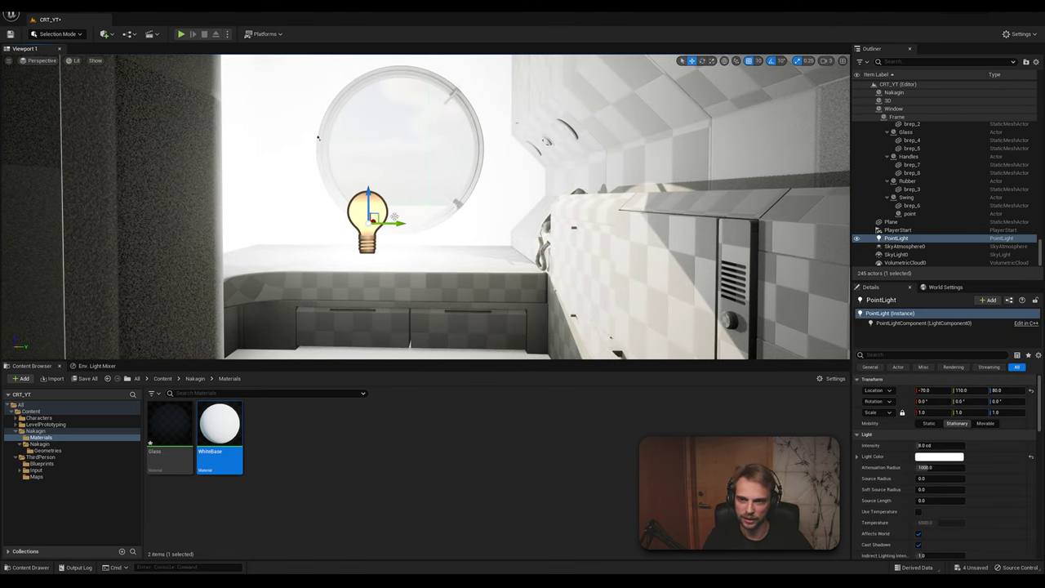
pyautogui.press('Delete')
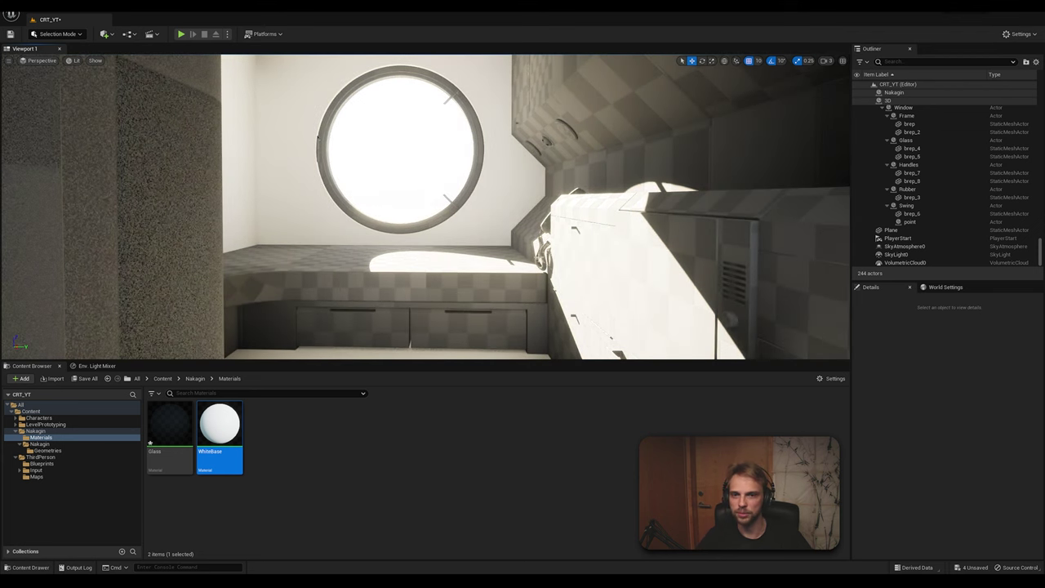
# Fine-tune the sun's direction so light through the round window falls across the bed, cabinet fronts and floor
pyautogui.moveTo(425, 206)
pyautogui.mouseDown(button='right')
pyautogui.moveTo(408, 245)
pyautogui.moveTo(433, 220)
pyautogui.mouseUp(button='right')
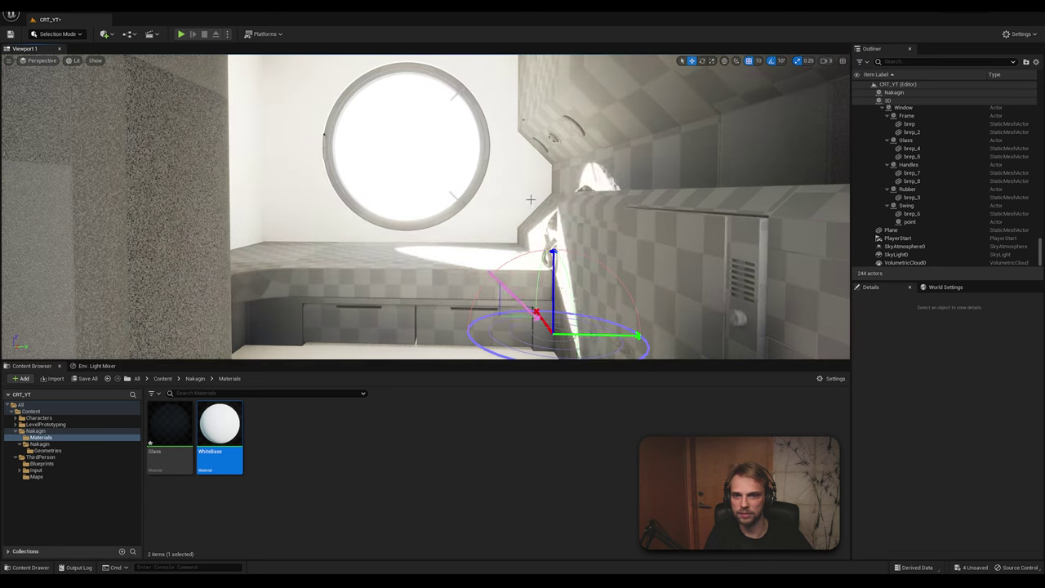
pyautogui.hotkey('ctrl', 'l')
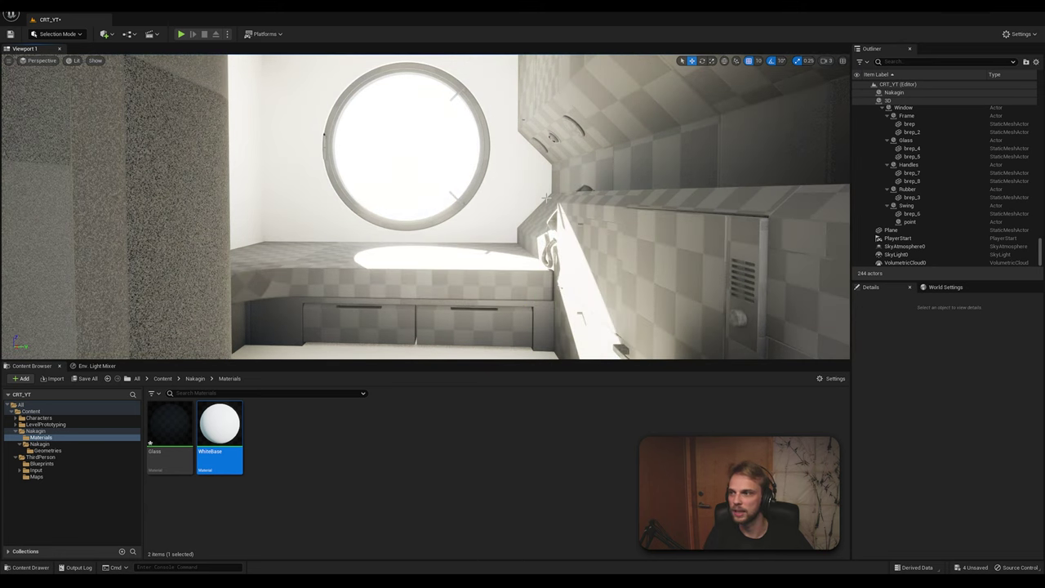
pyautogui.press('s')
pyautogui.moveTo(532, 202); pyautogui.dragTo(525, 226, button='right')
pyautogui.press('d')
pyautogui.press('w')
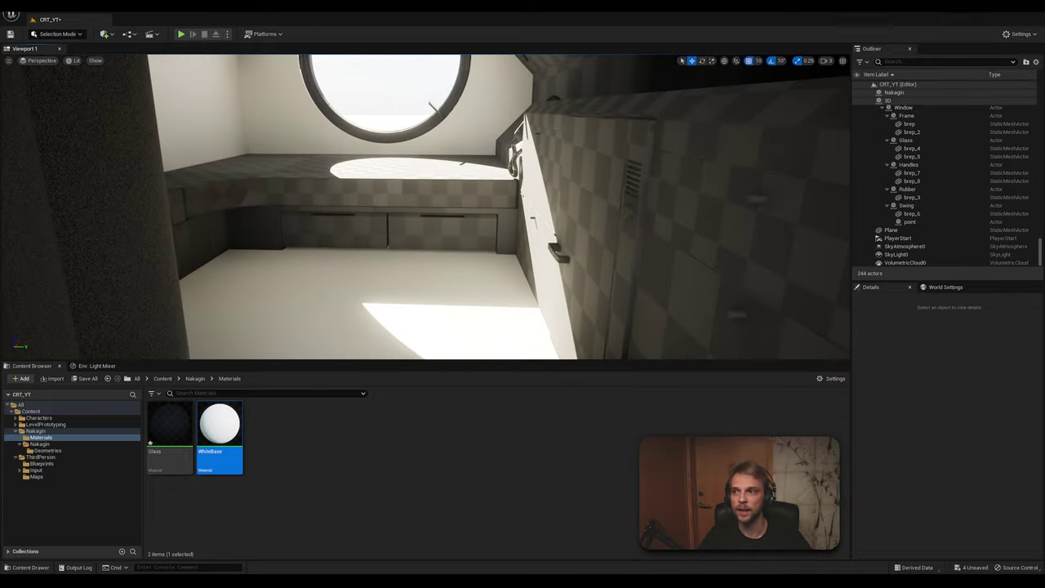
# Play the level in the editor and walk the character in and out of the capsule to examine the lit interior
pyautogui.click(181, 34)
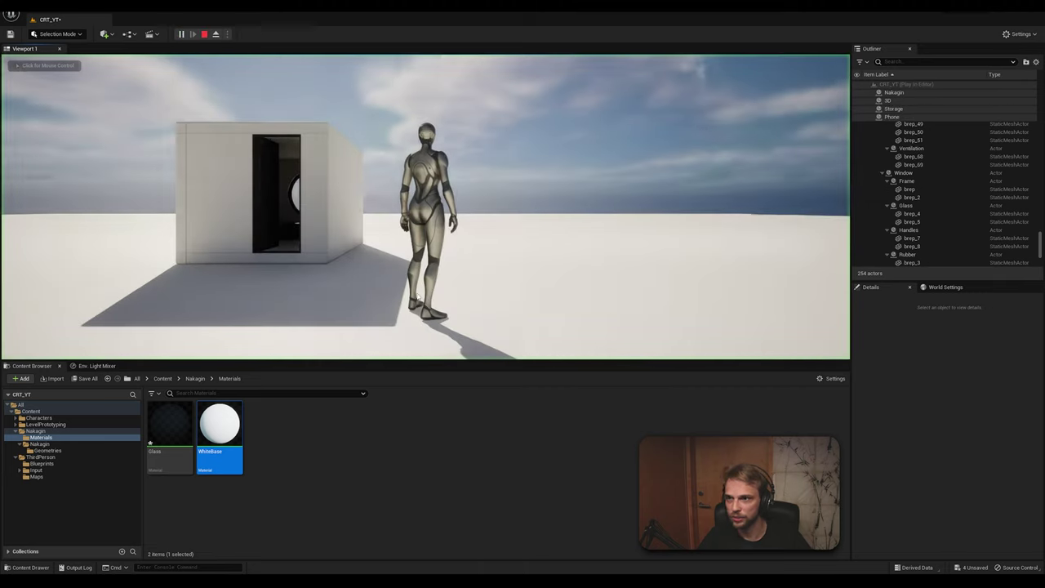
pyautogui.press('w')
pyautogui.press('w')
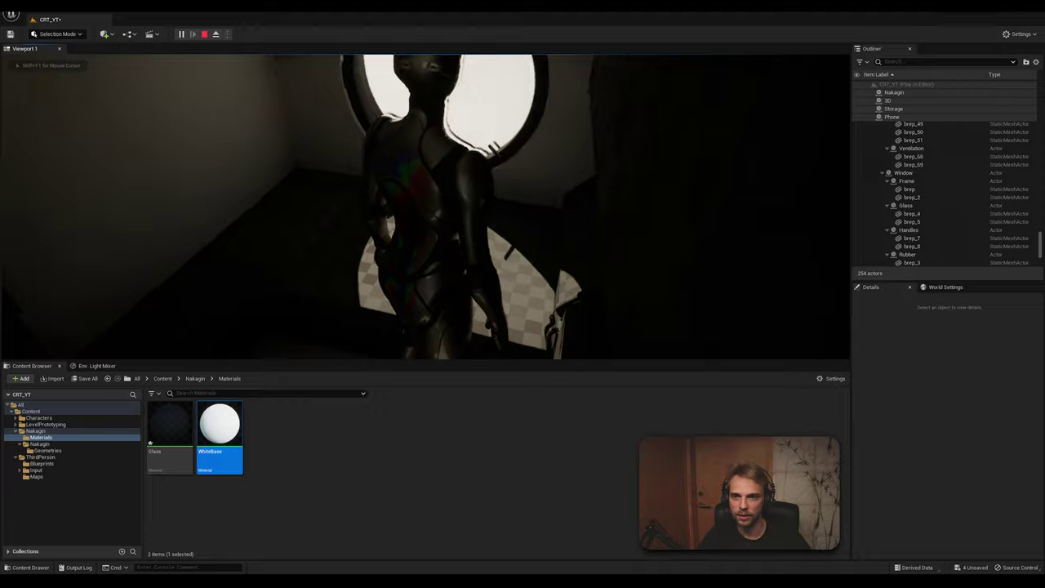
pyautogui.press('s')
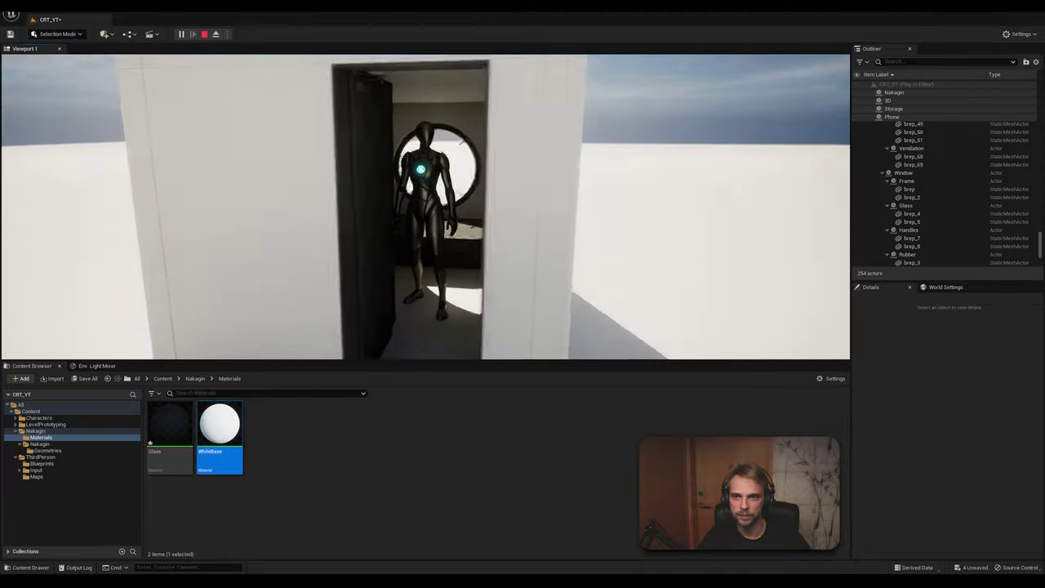
pyautogui.press('s')
pyautogui.press('s')
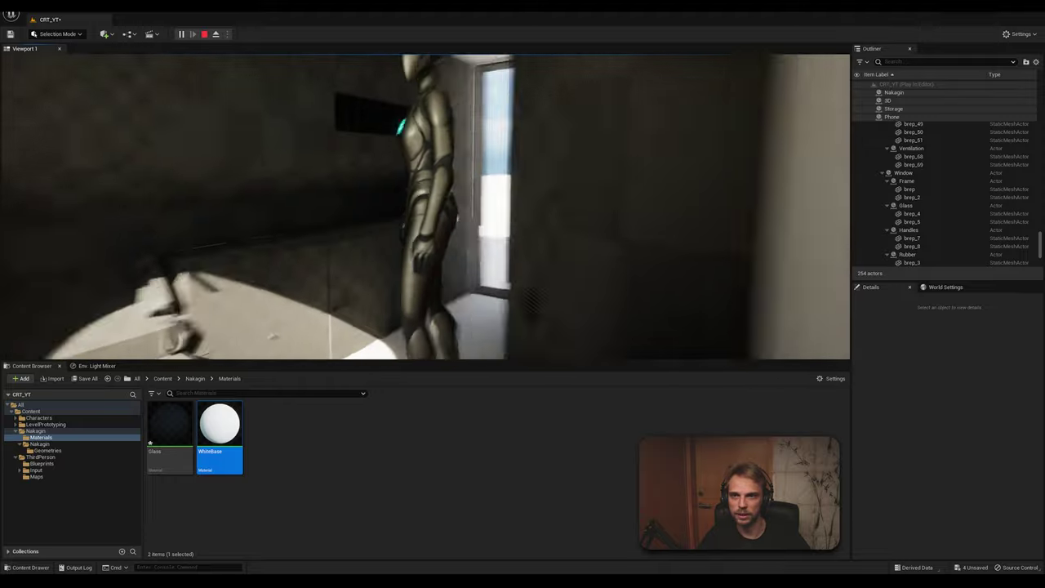
pyautogui.press('a')
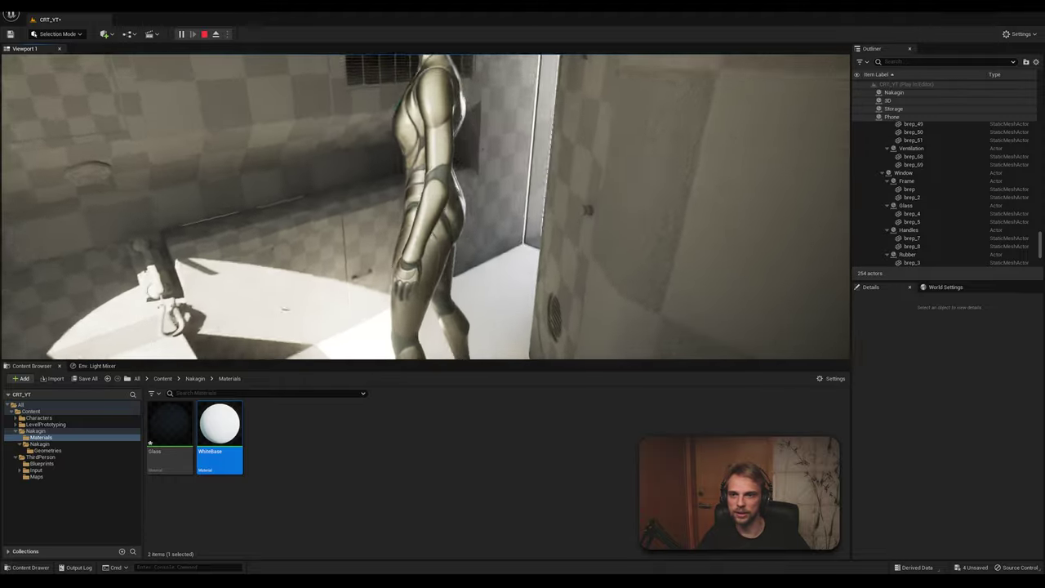
pyautogui.press('s')
pyautogui.press('w')
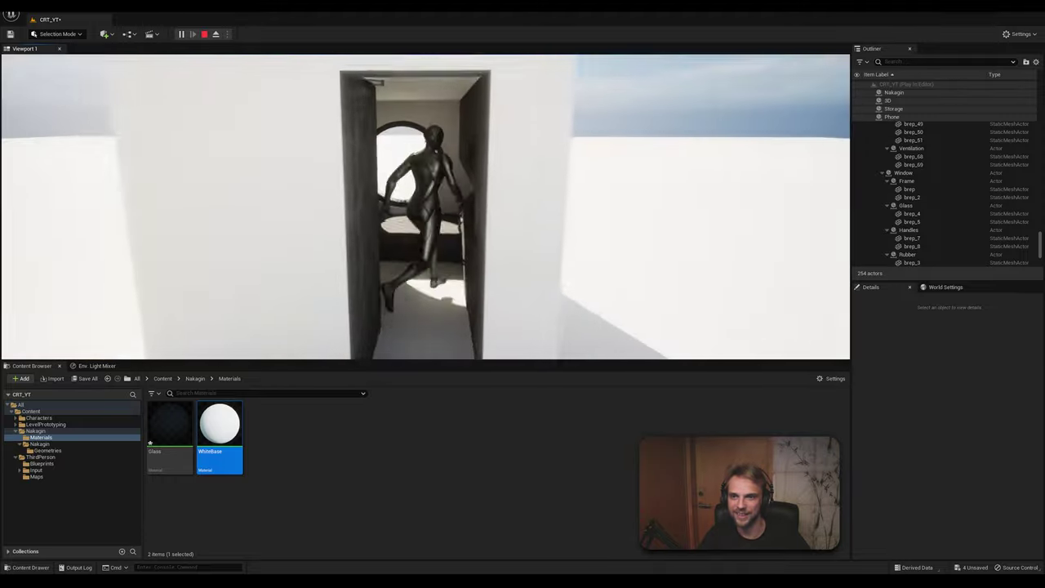
pyautogui.press('w')
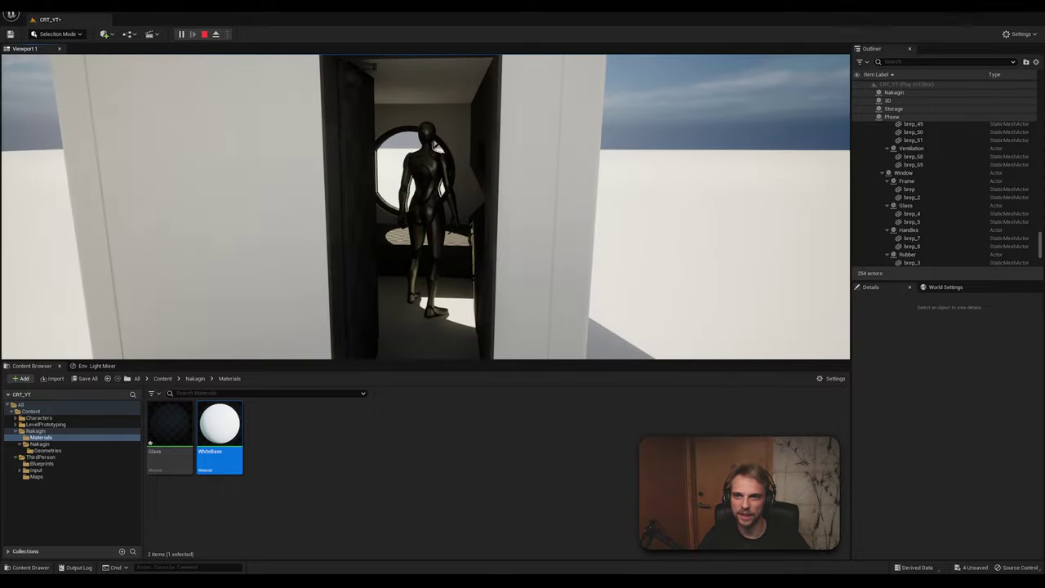
pyautogui.press('w')
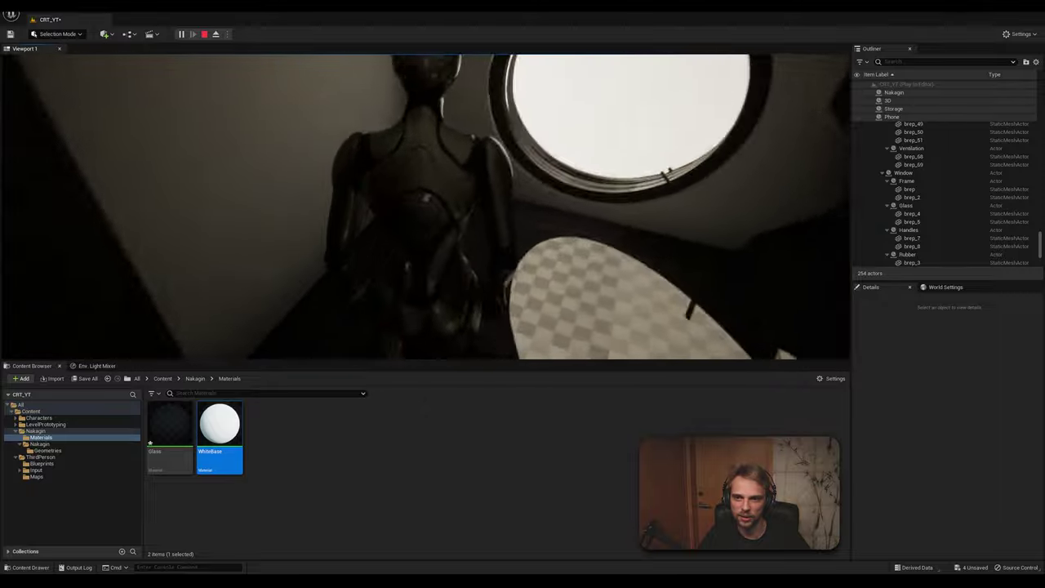
pyautogui.press('d')
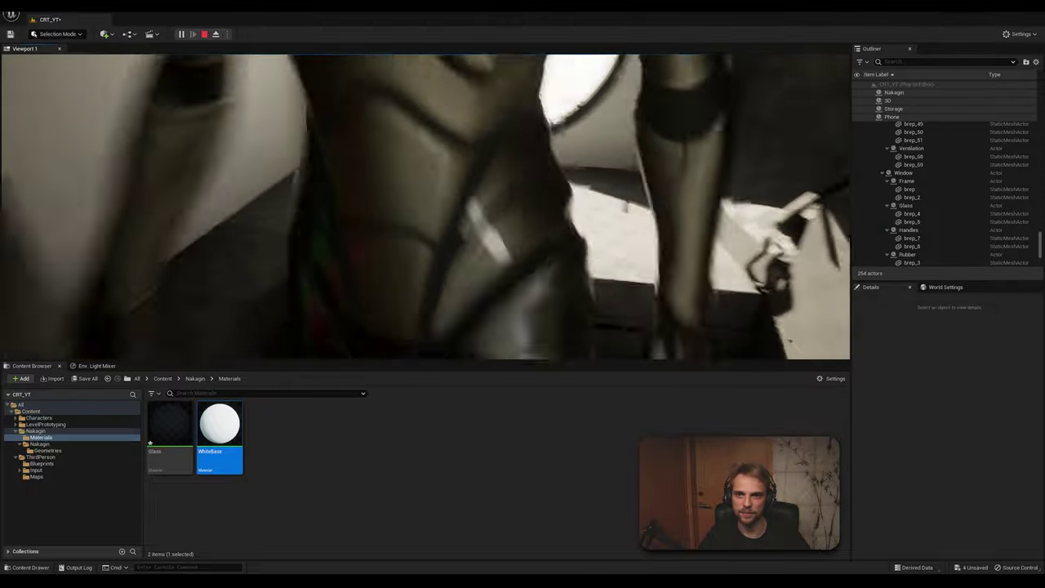
# Run and jump the character around the outside of the capsule to examine its white walls and glazed round window
pyautogui.press('s')
pyautogui.press('a')
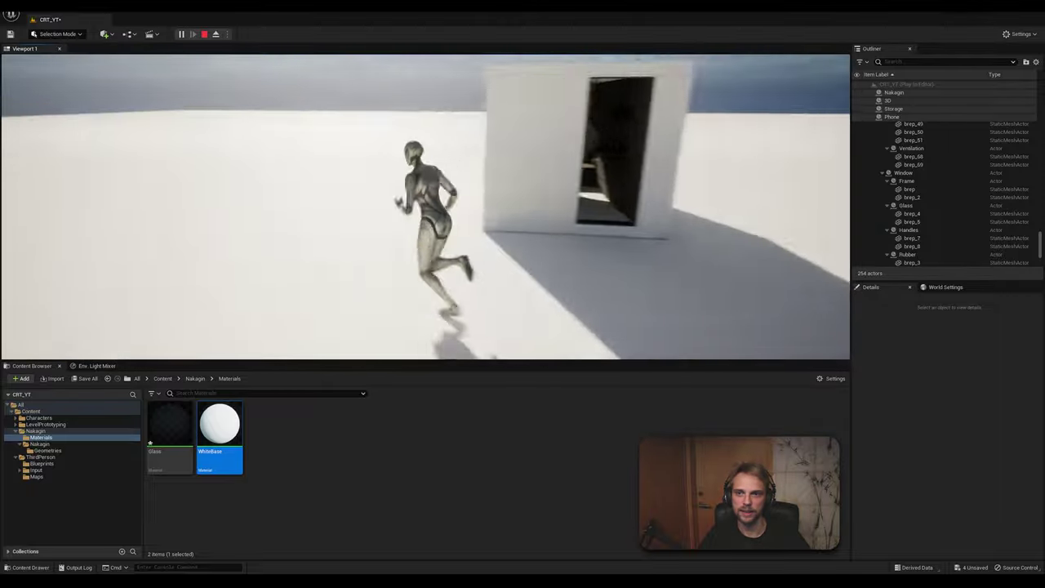
pyautogui.press('a')
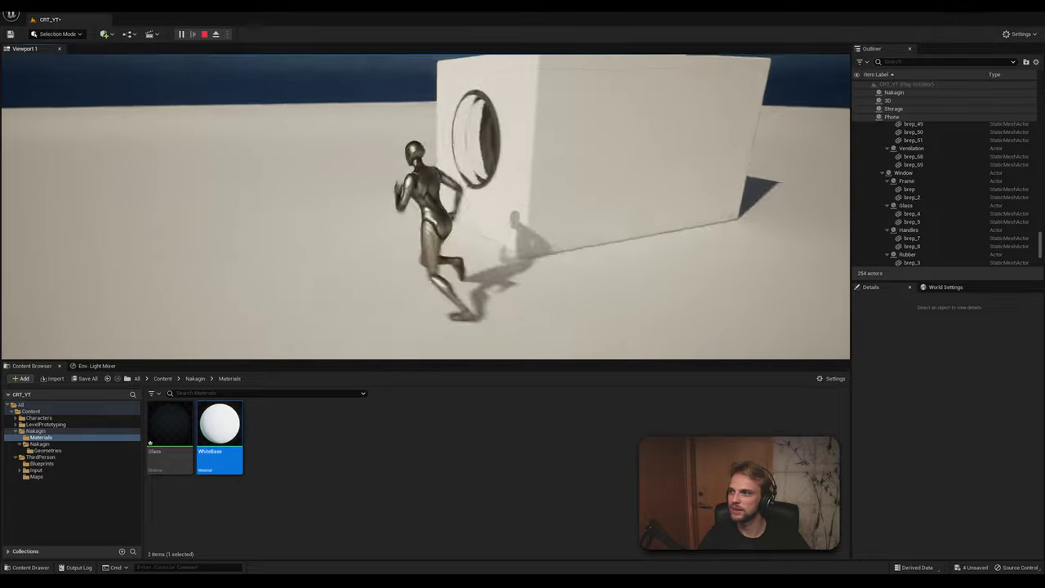
pyautogui.press('w')
pyautogui.press('space')
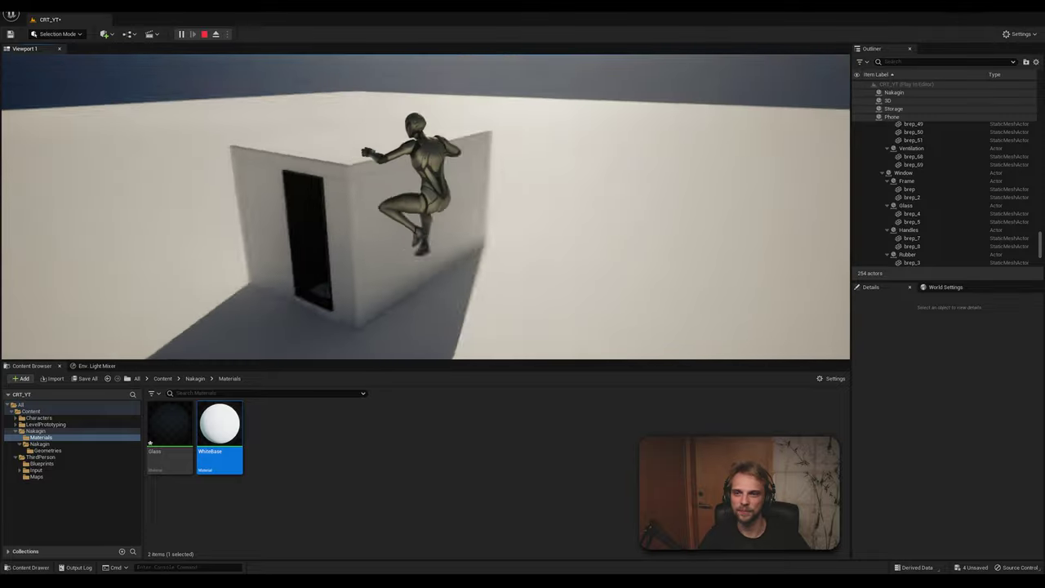
pyautogui.press('a')
pyautogui.press('space')
pyautogui.press('space')
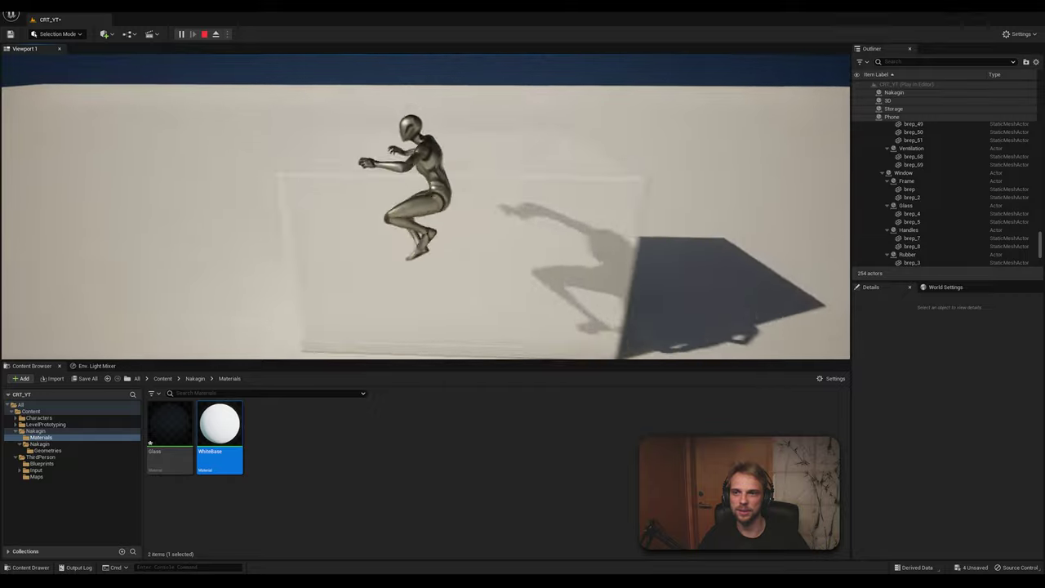
pyautogui.press('a')
pyautogui.press('space')
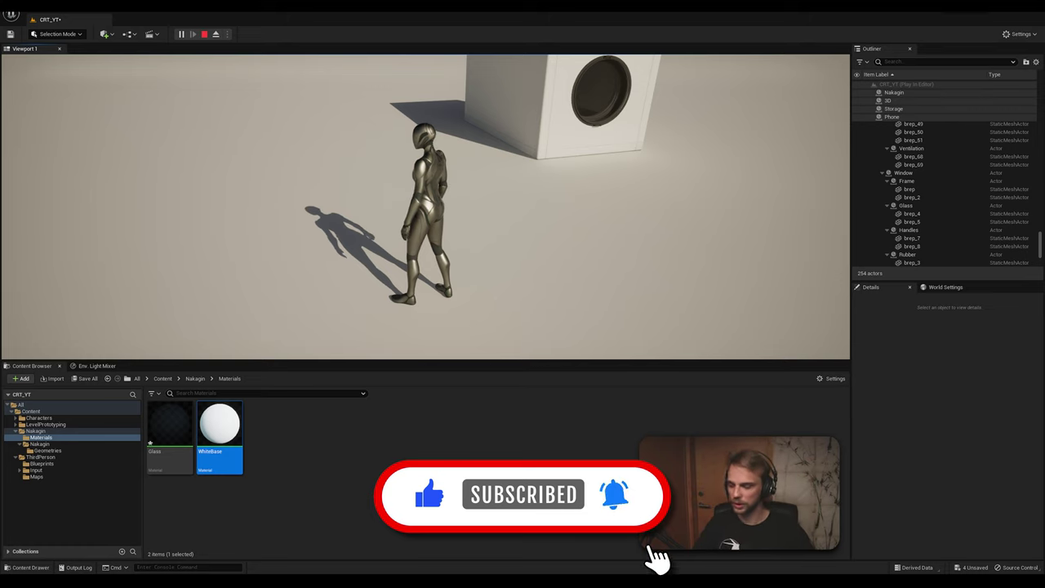
pyautogui.press('w')
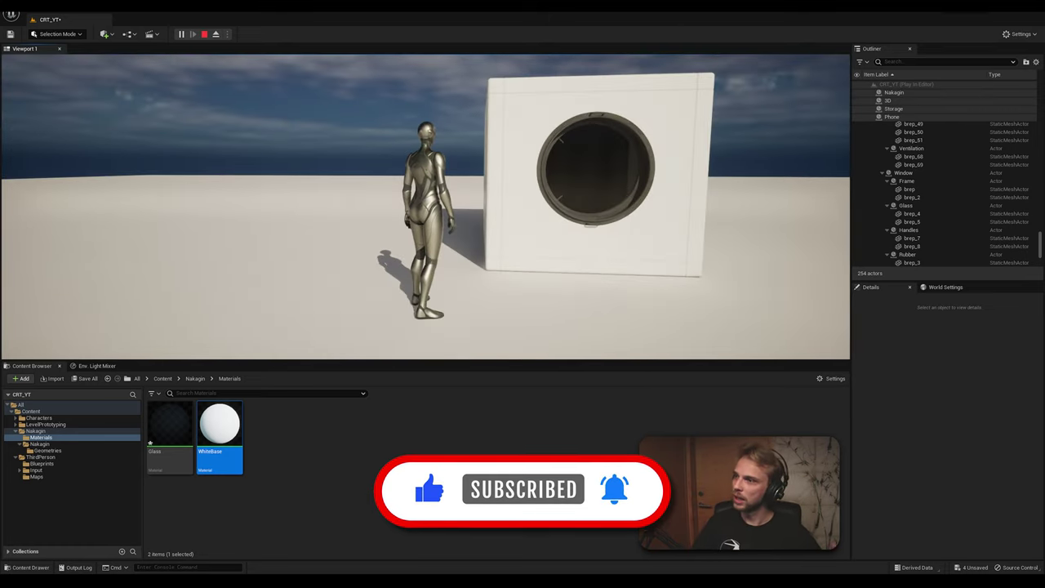